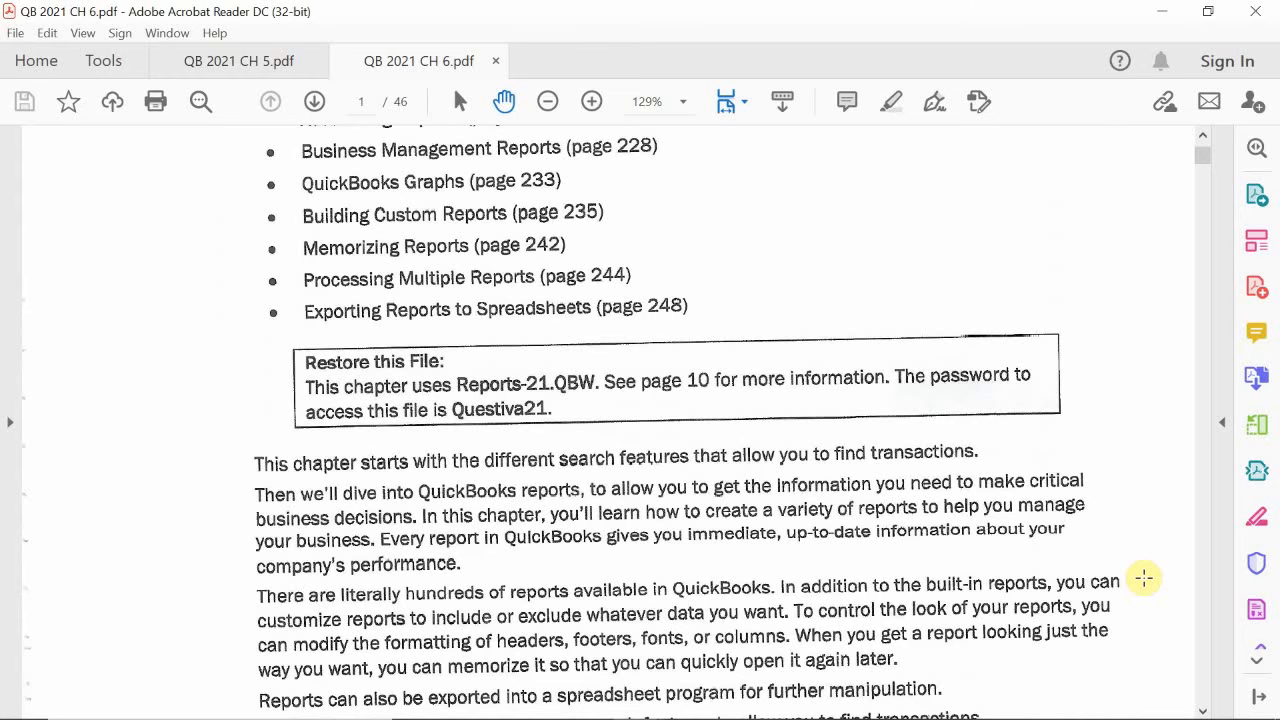
Read the chapter 6 introduction and topic list through the Finding Transactions, Find Button and Search Command sections
{"action": "scroll", "coordinate": [1146, 575], "scroll_direction": "up", "scroll_amount": 5}
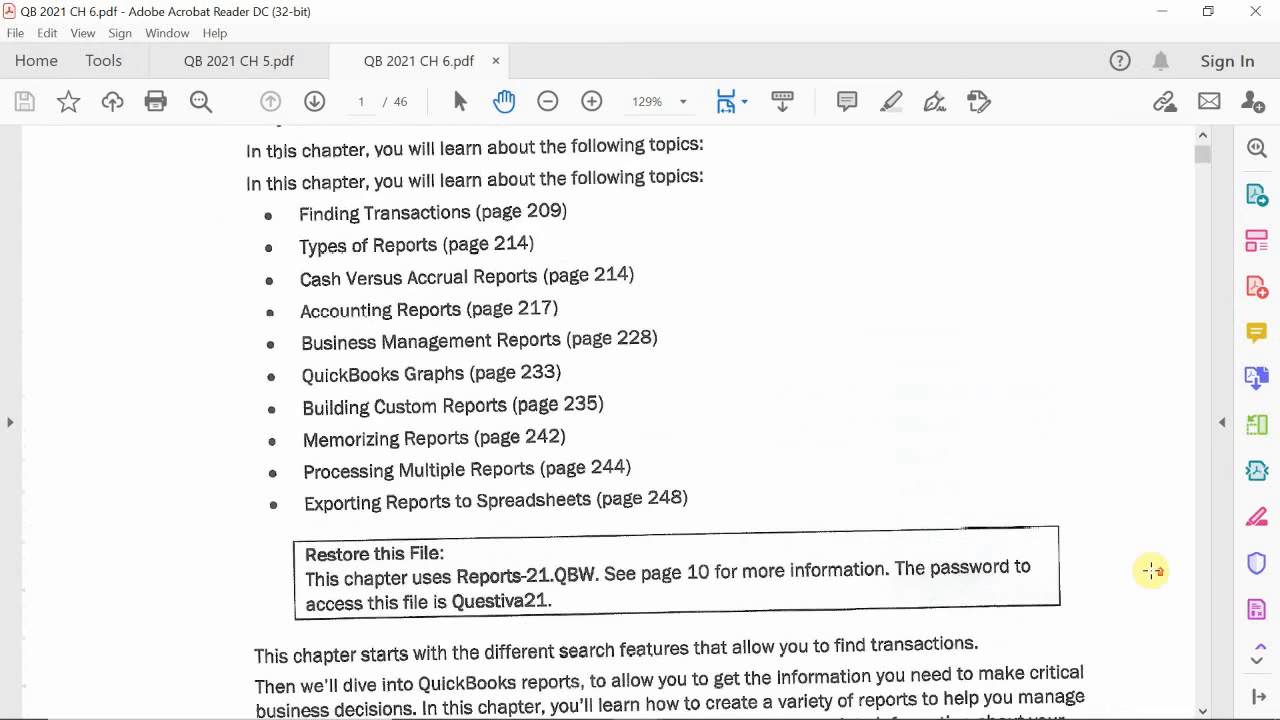
{"action": "scroll", "coordinate": [1151, 569], "scroll_direction": "down", "scroll_amount": 9}
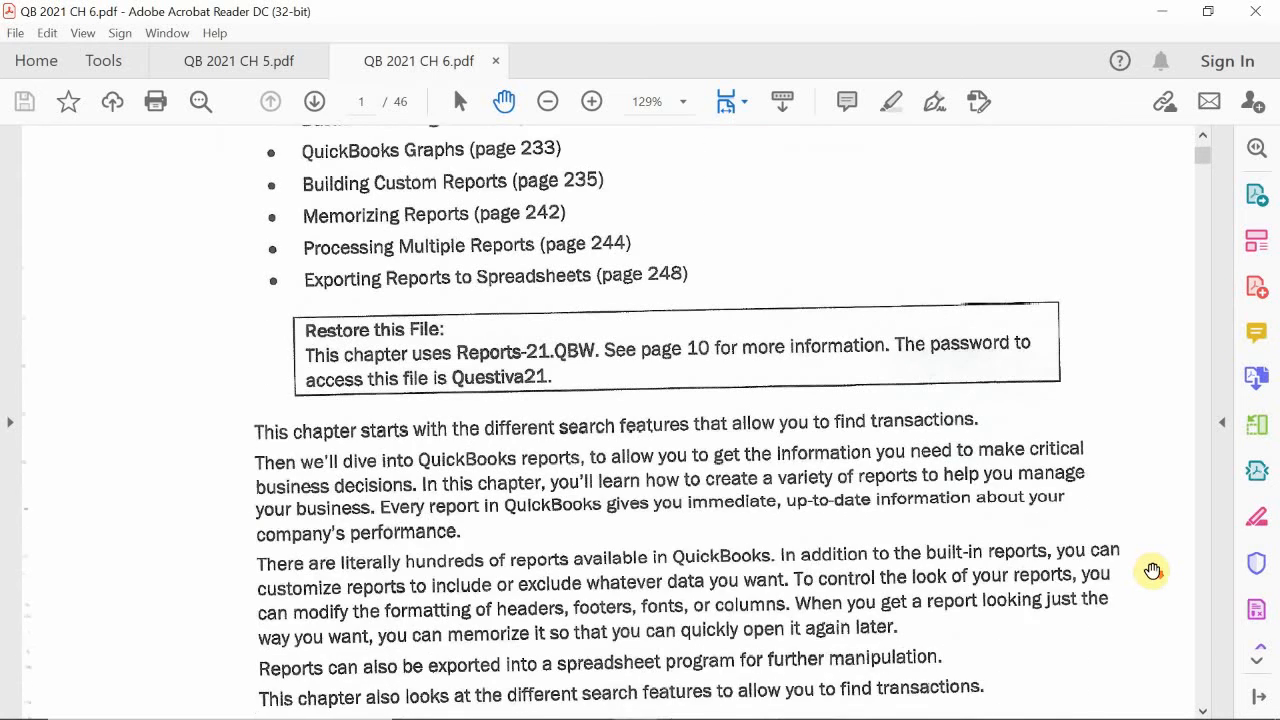
{"action": "scroll", "coordinate": [1153, 570], "scroll_direction": "down", "scroll_amount": 4}
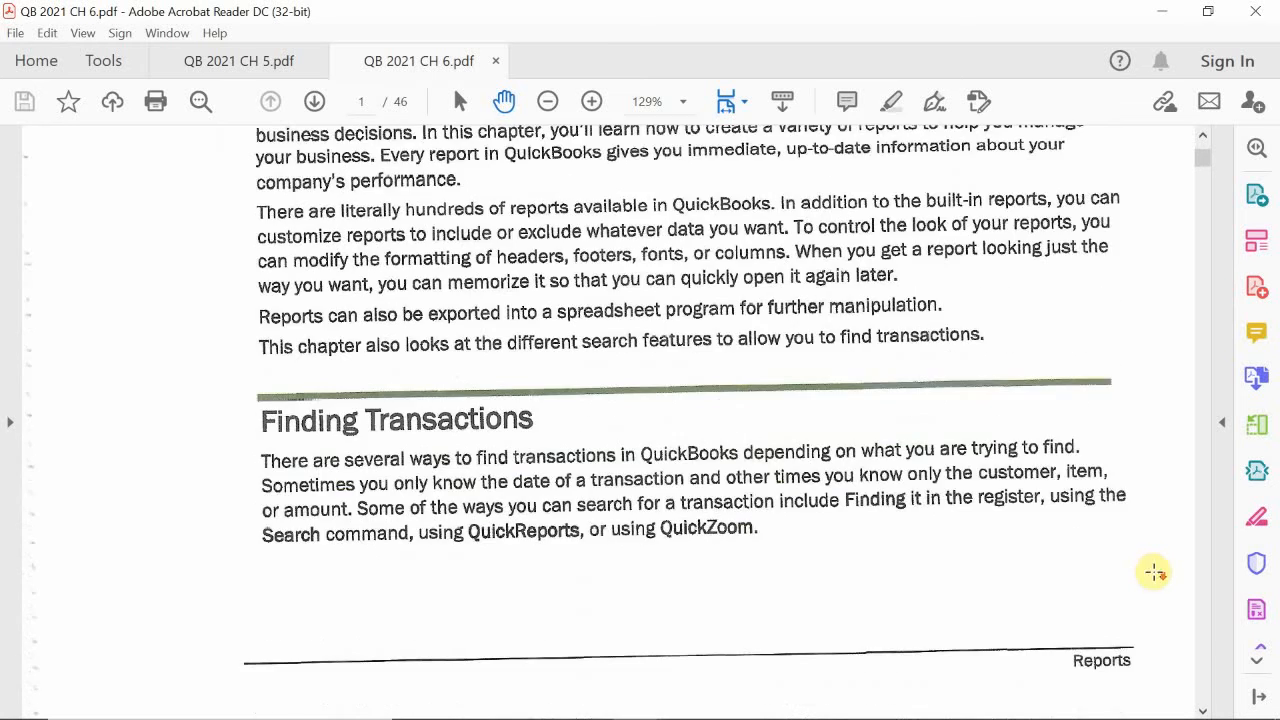
{"action": "scroll", "coordinate": [1153, 571], "scroll_direction": "up", "scroll_amount": 3}
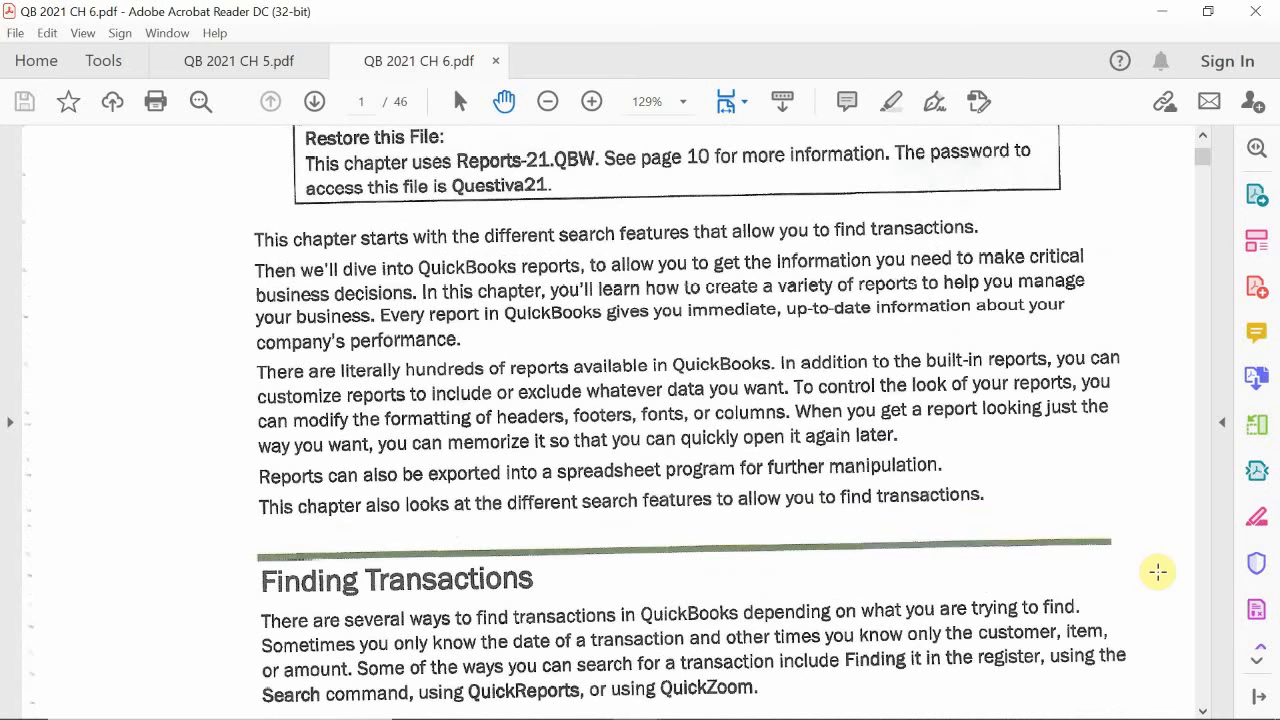
{"action": "scroll", "coordinate": [1157, 571], "scroll_direction": "down", "scroll_amount": 5}
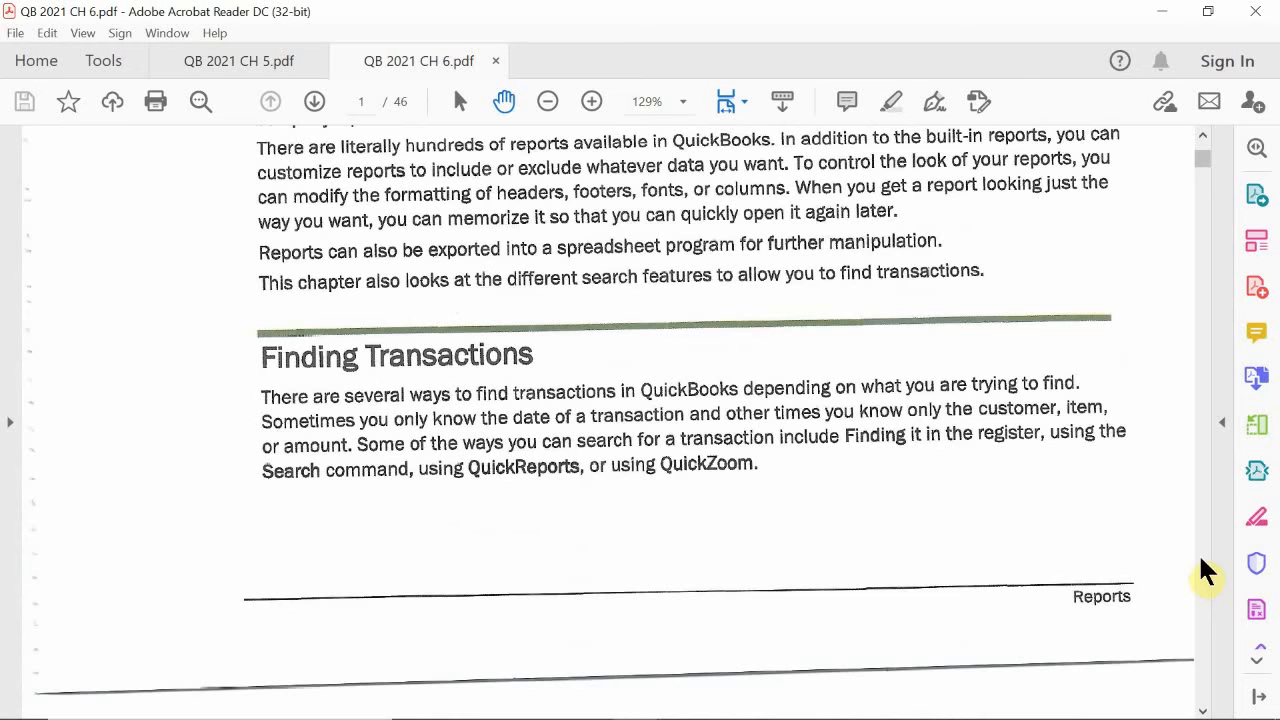
{"action": "scroll", "coordinate": [1171, 543], "scroll_direction": "down", "scroll_amount": 3}
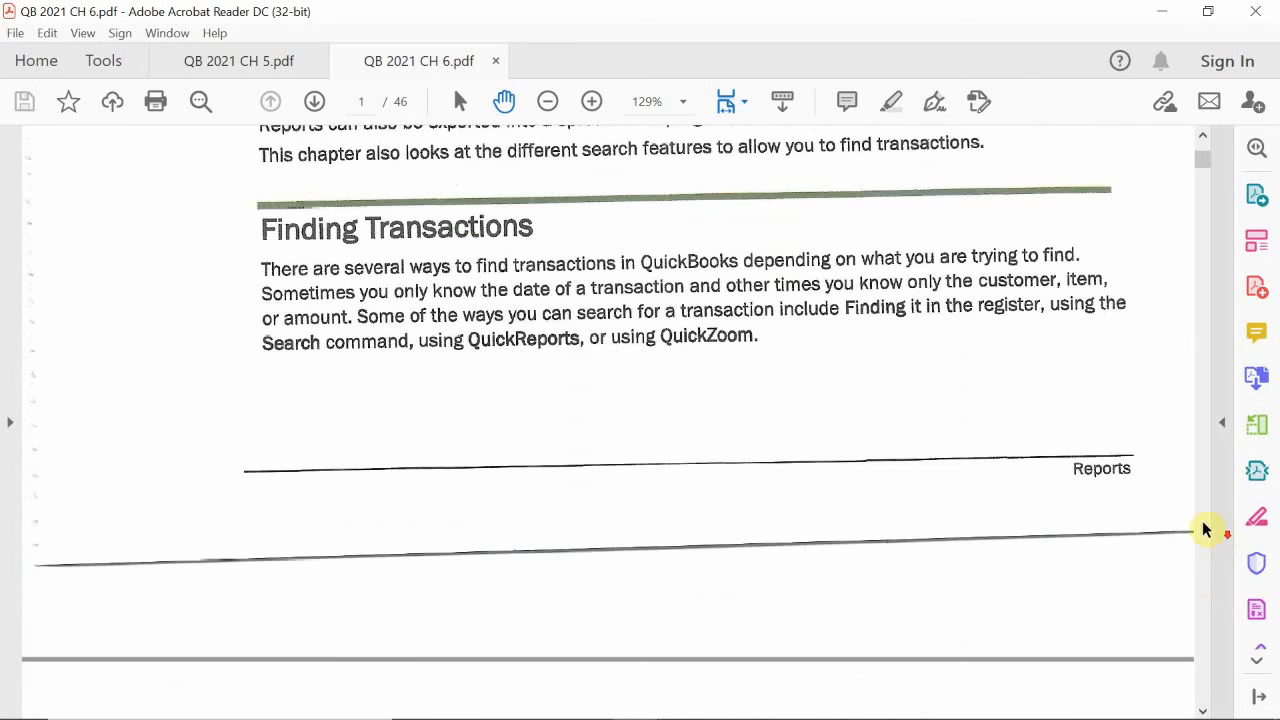
{"action": "scroll", "coordinate": [983, 466], "scroll_direction": "down", "scroll_amount": 10}
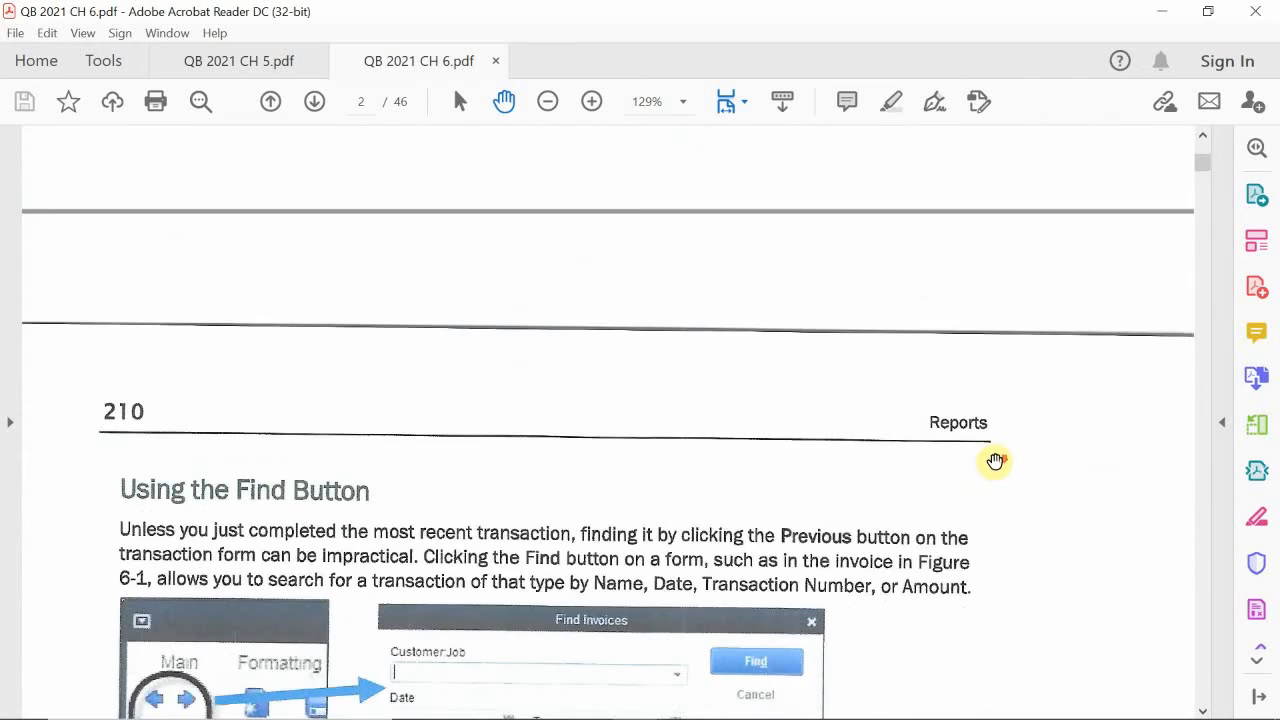
{"action": "scroll", "coordinate": [990, 467], "scroll_direction": "down", "scroll_amount": 4}
{"action": "scroll", "coordinate": [1000, 460], "scroll_direction": "down", "scroll_amount": 5}
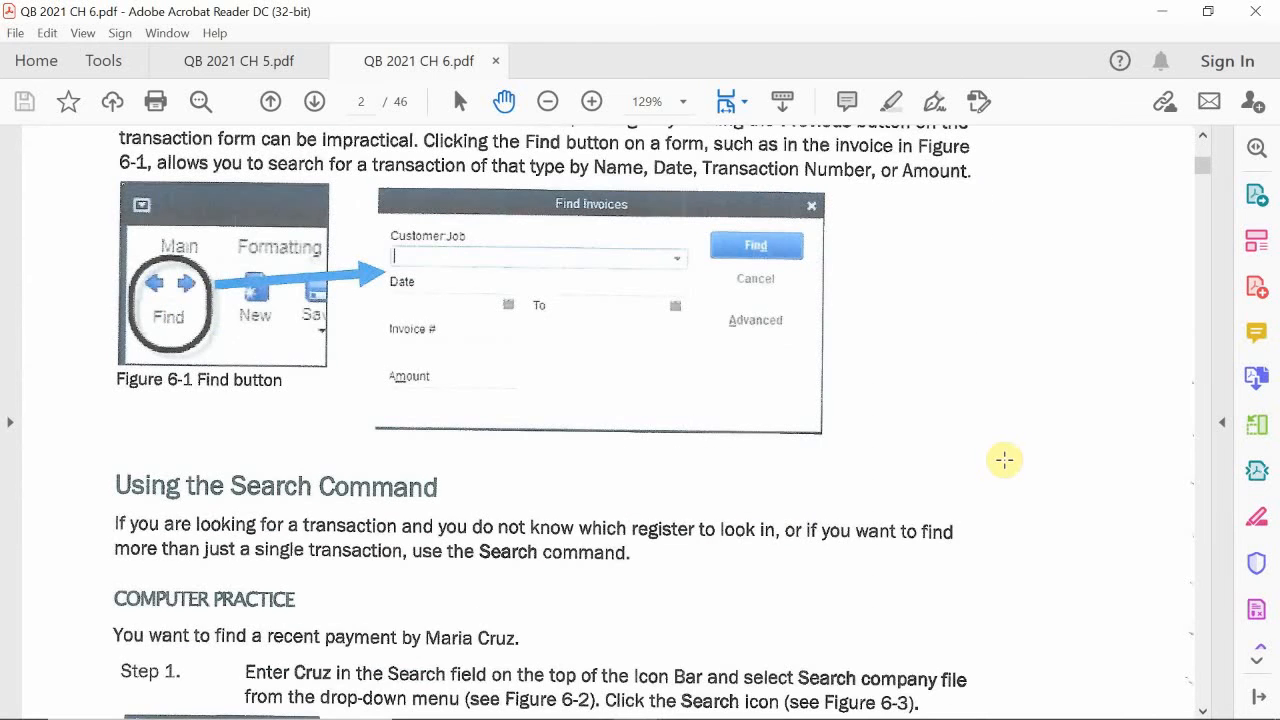
{"action": "scroll", "coordinate": [1004, 460], "scroll_direction": "down", "scroll_amount": 4}
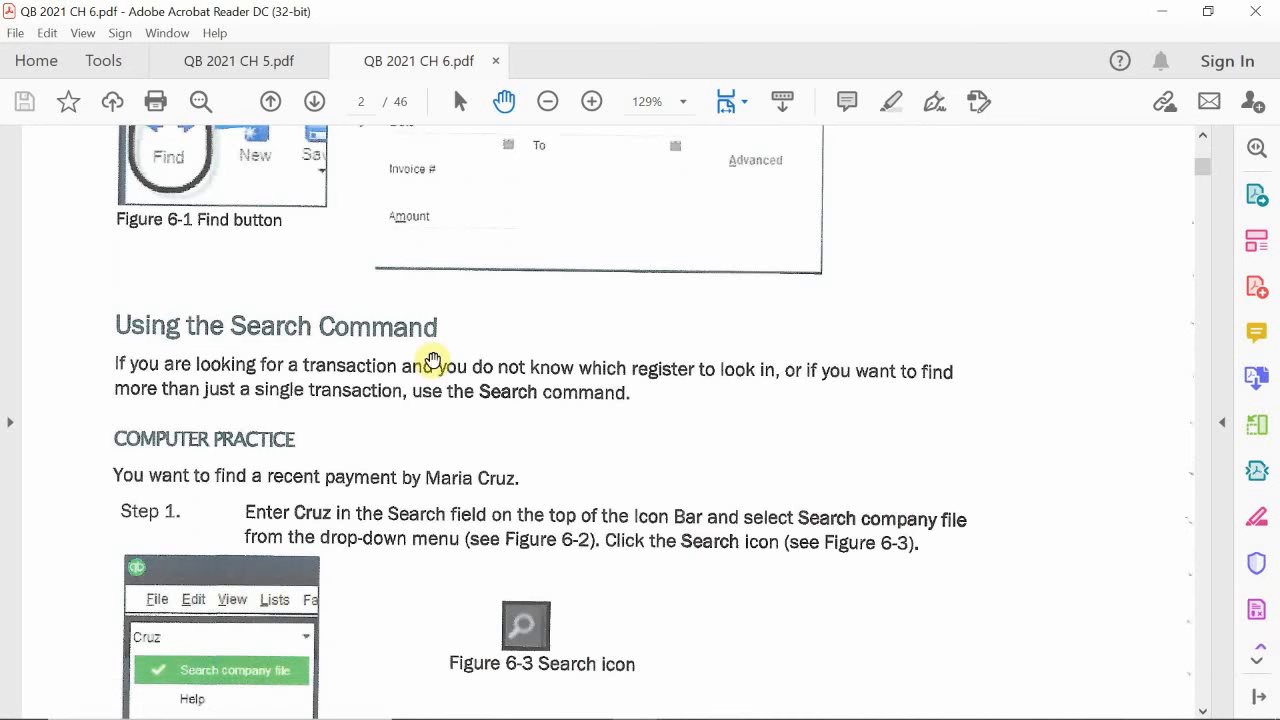
Switch to QuickBooks and page back through the previously recorded invoices from a blank invoice form, closing the form when done
{"action": "left_click", "coordinate": [588, 684]}
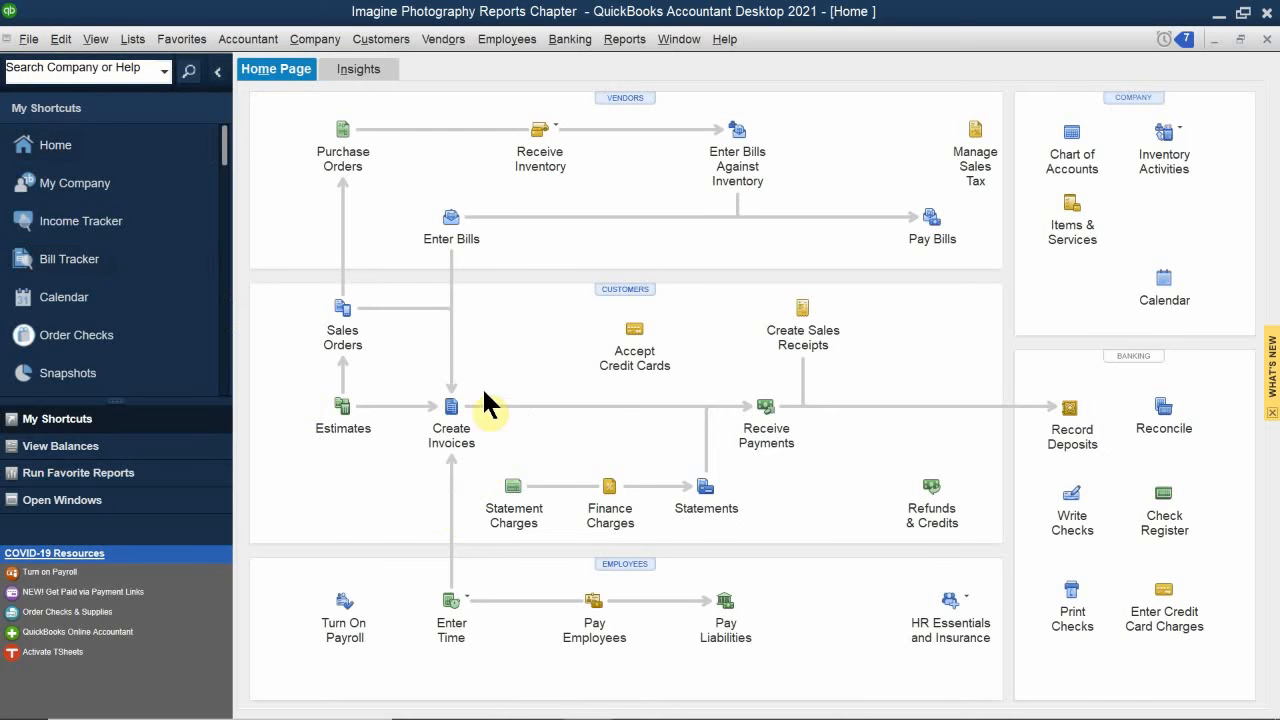
{"action": "left_click", "coordinate": [449, 403]}
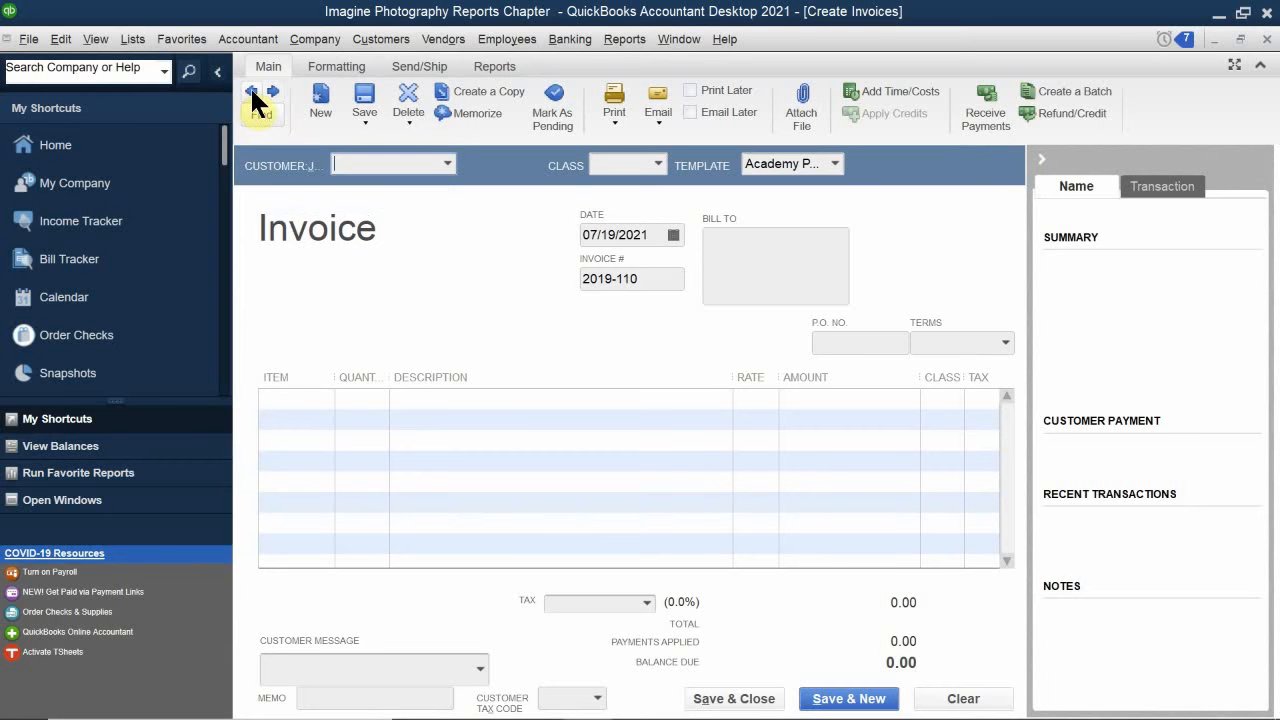
{"action": "left_click", "coordinate": [252, 91]}
{"action": "left_click", "coordinate": [252, 91]}
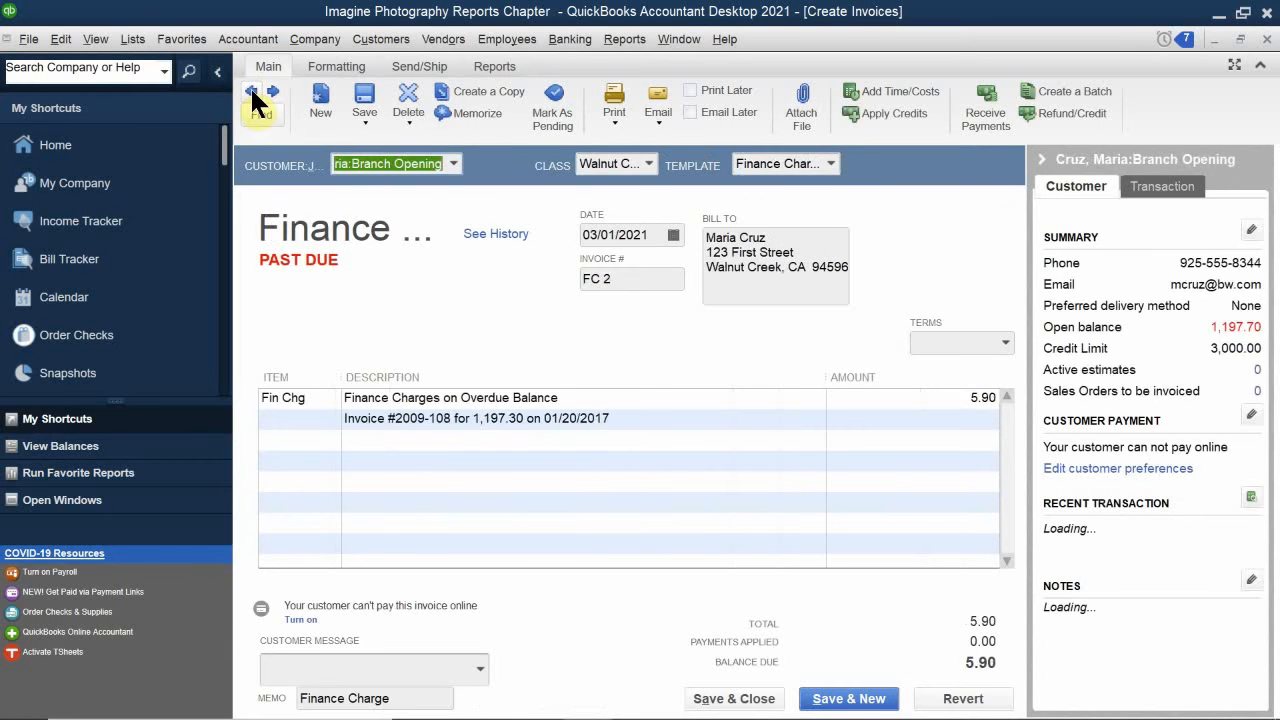
{"action": "left_click", "coordinate": [252, 91]}
{"action": "left_click", "coordinate": [252, 91]}
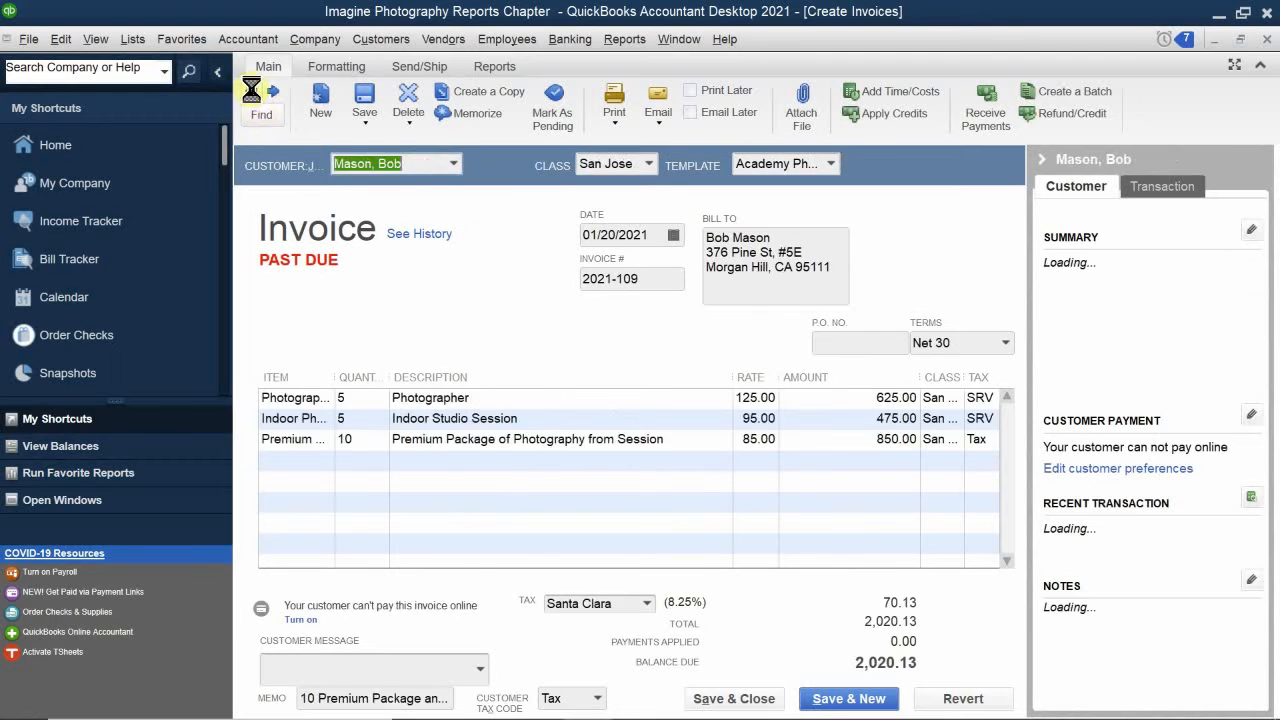
{"action": "left_click", "coordinate": [252, 91]}
{"action": "left_click", "coordinate": [252, 91]}
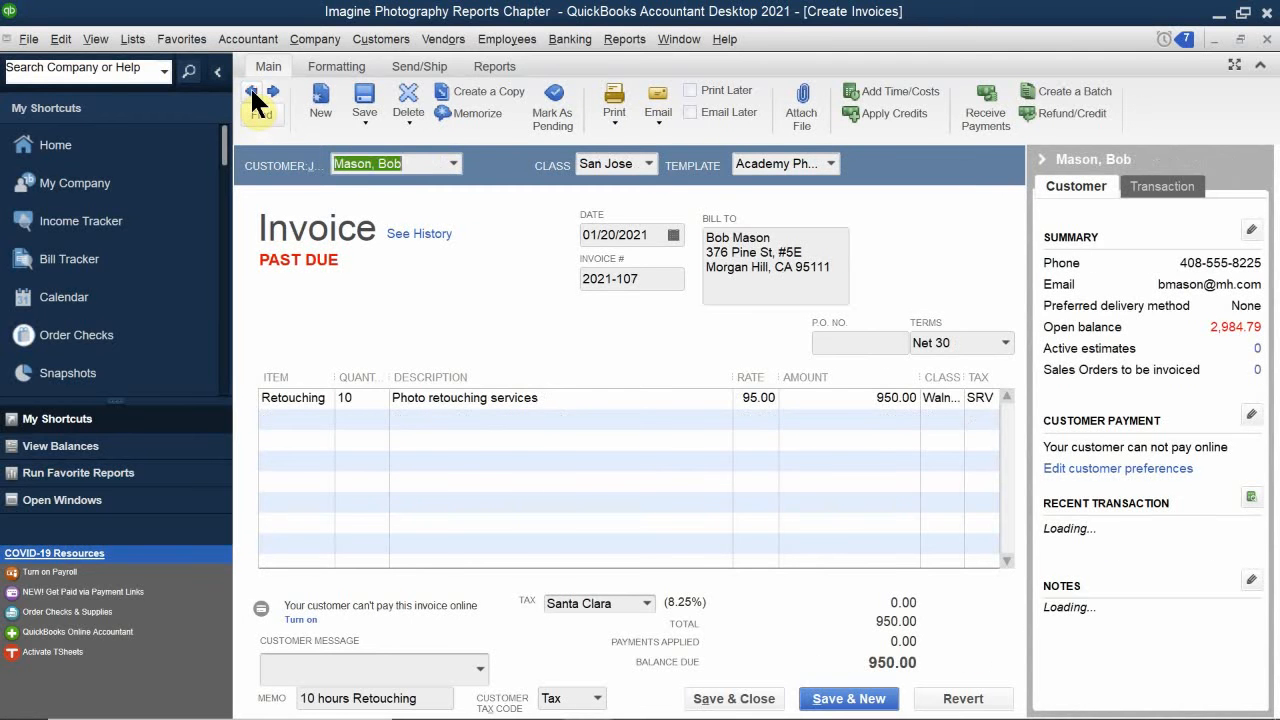
{"action": "left_click", "coordinate": [252, 91]}
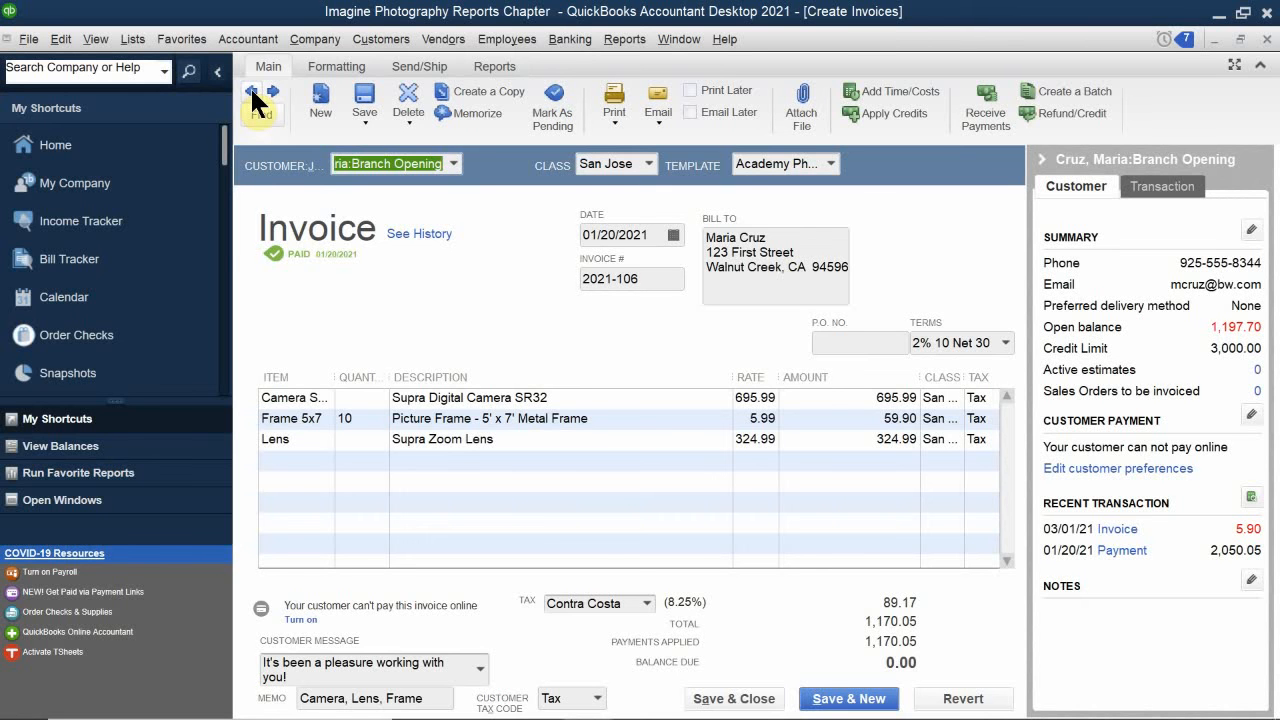
{"action": "left_click", "coordinate": [252, 91]}
{"action": "left_click", "coordinate": [252, 91]}
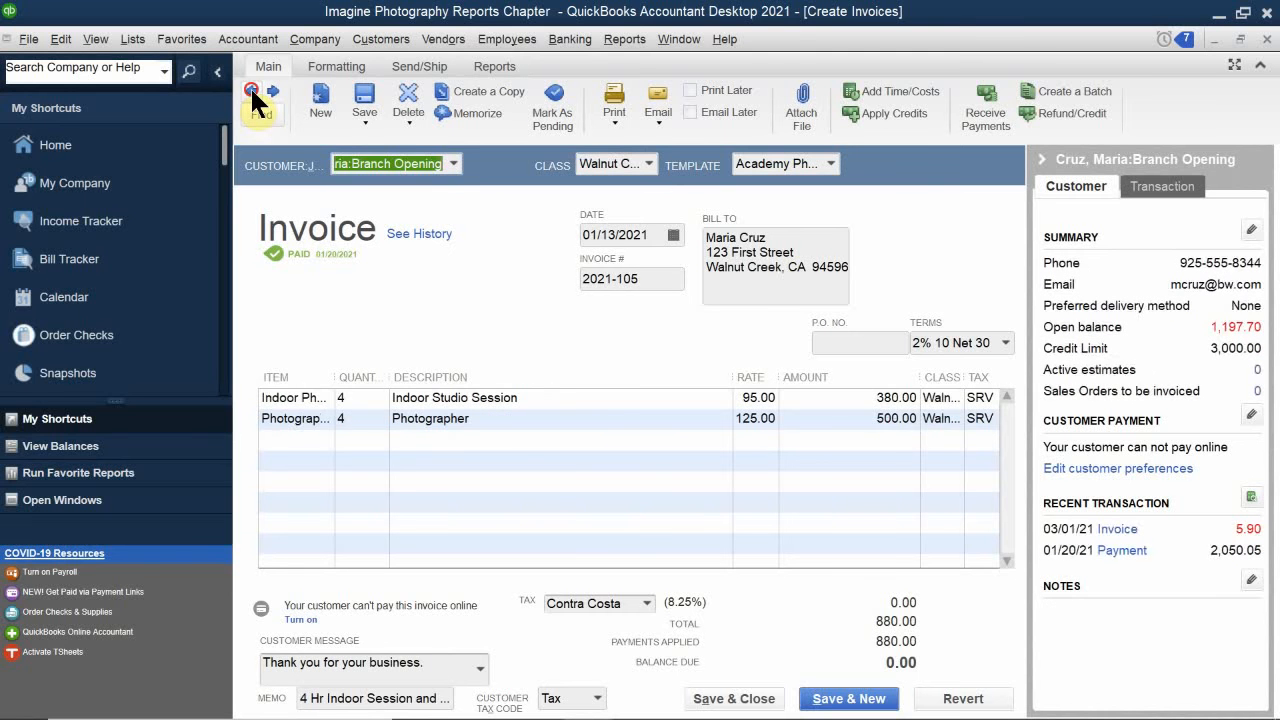
{"action": "left_click", "coordinate": [252, 91]}
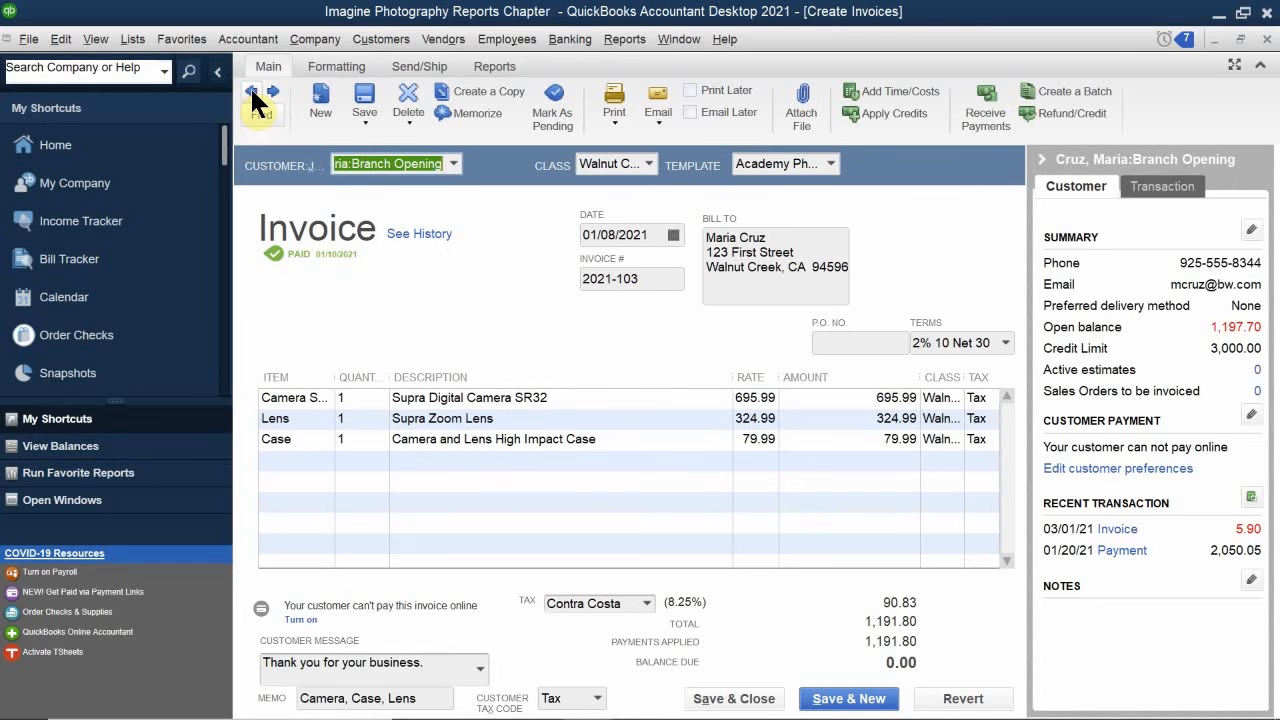
{"action": "left_click", "coordinate": [252, 91]}
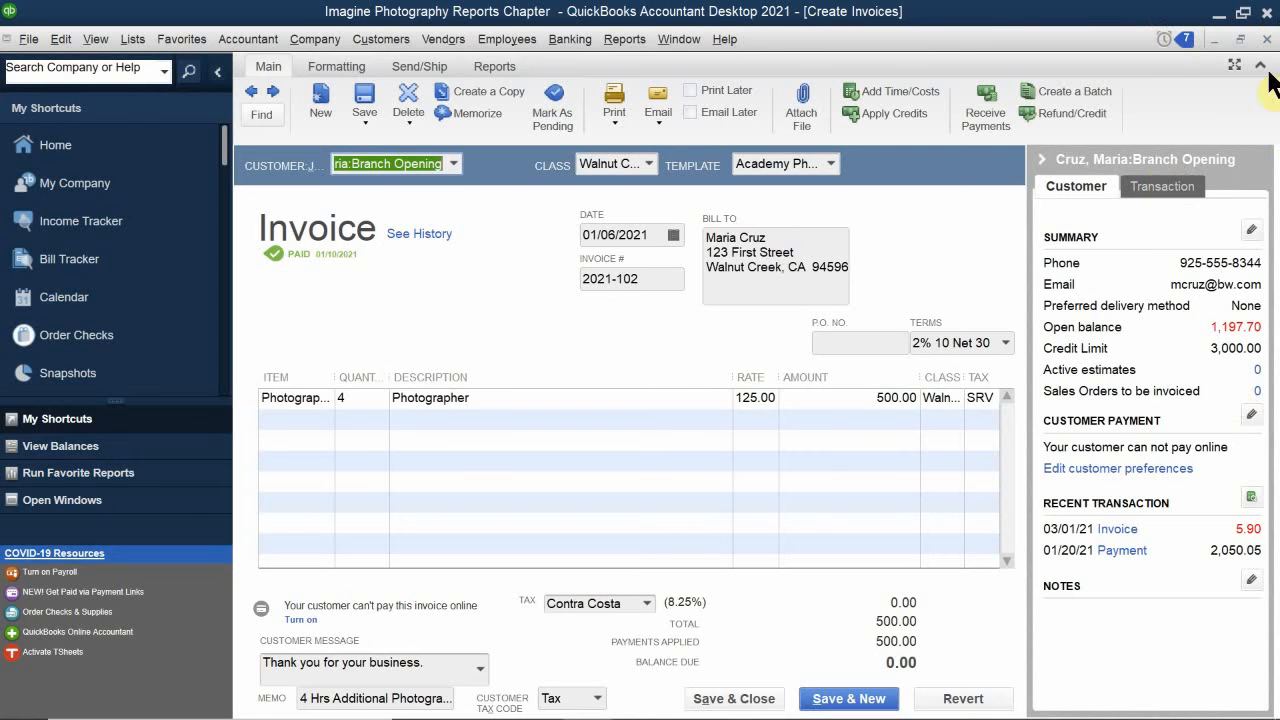
{"action": "left_click", "coordinate": [1267, 40]}
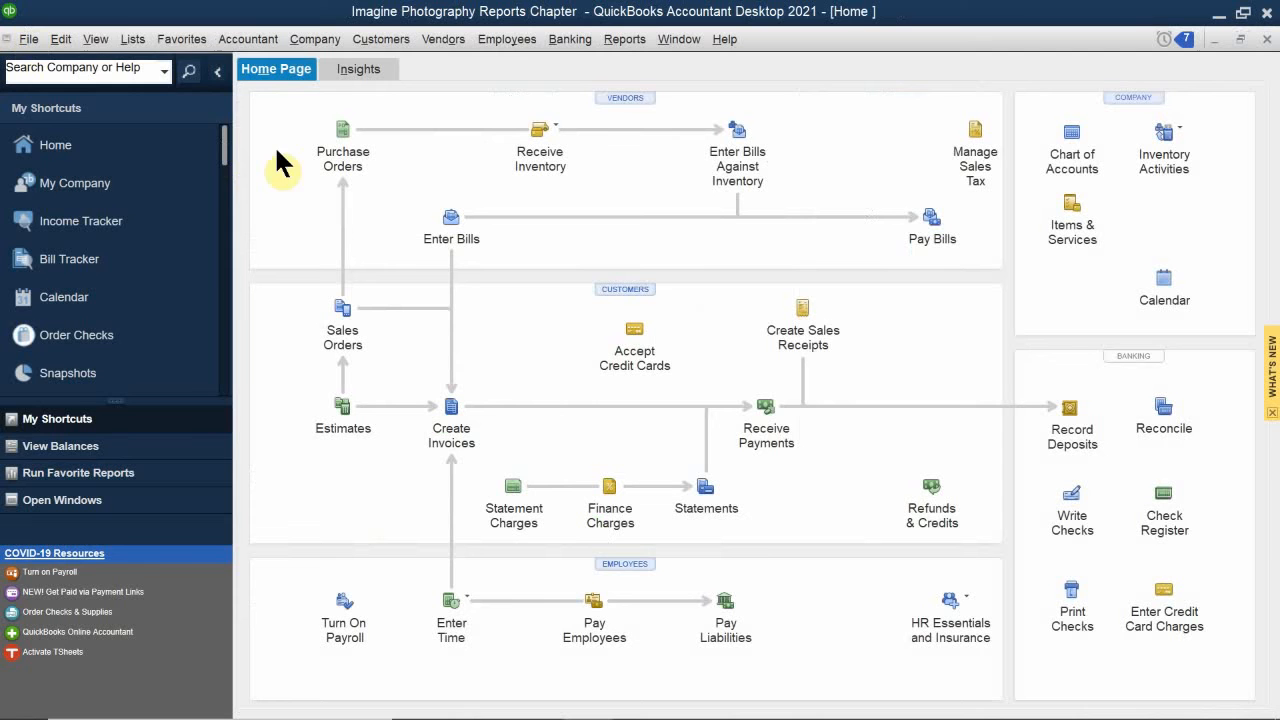
Search the company file for the customer's last name
{"action": "left_click", "coordinate": [96, 39]}
{"action": "left_click", "coordinate": [48, 70]}
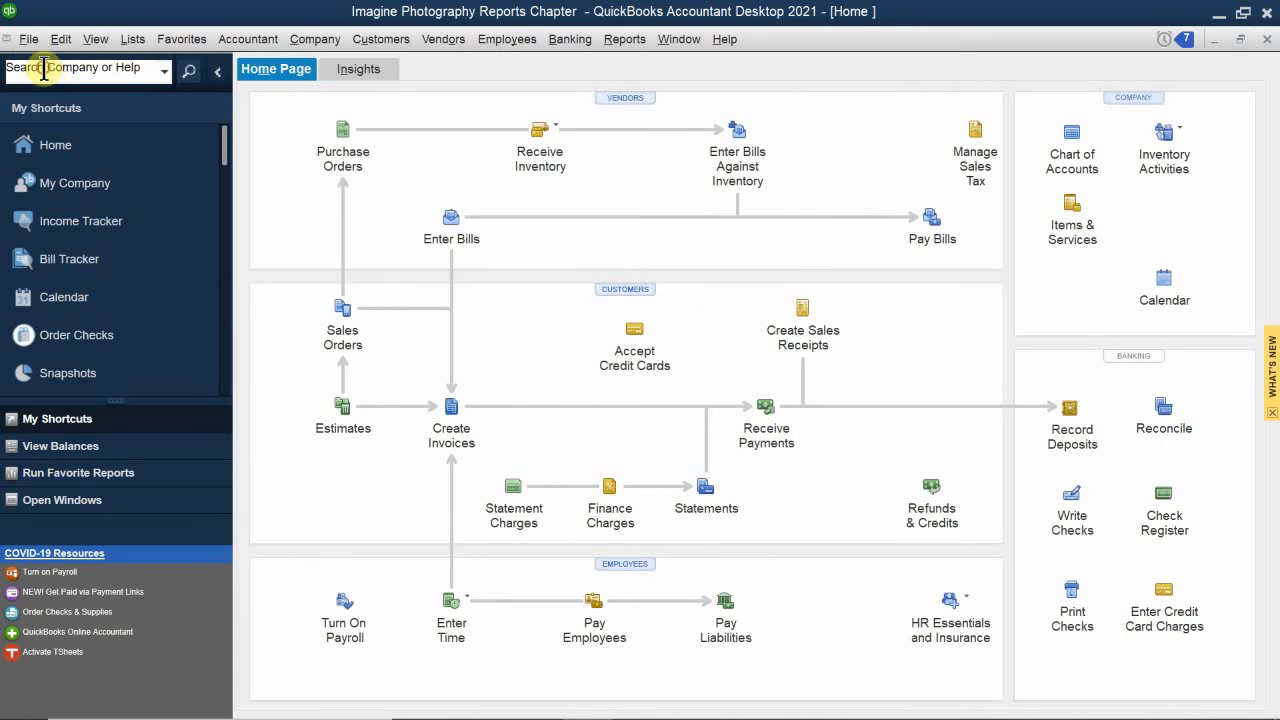
{"action": "left_click", "coordinate": [55, 72]}
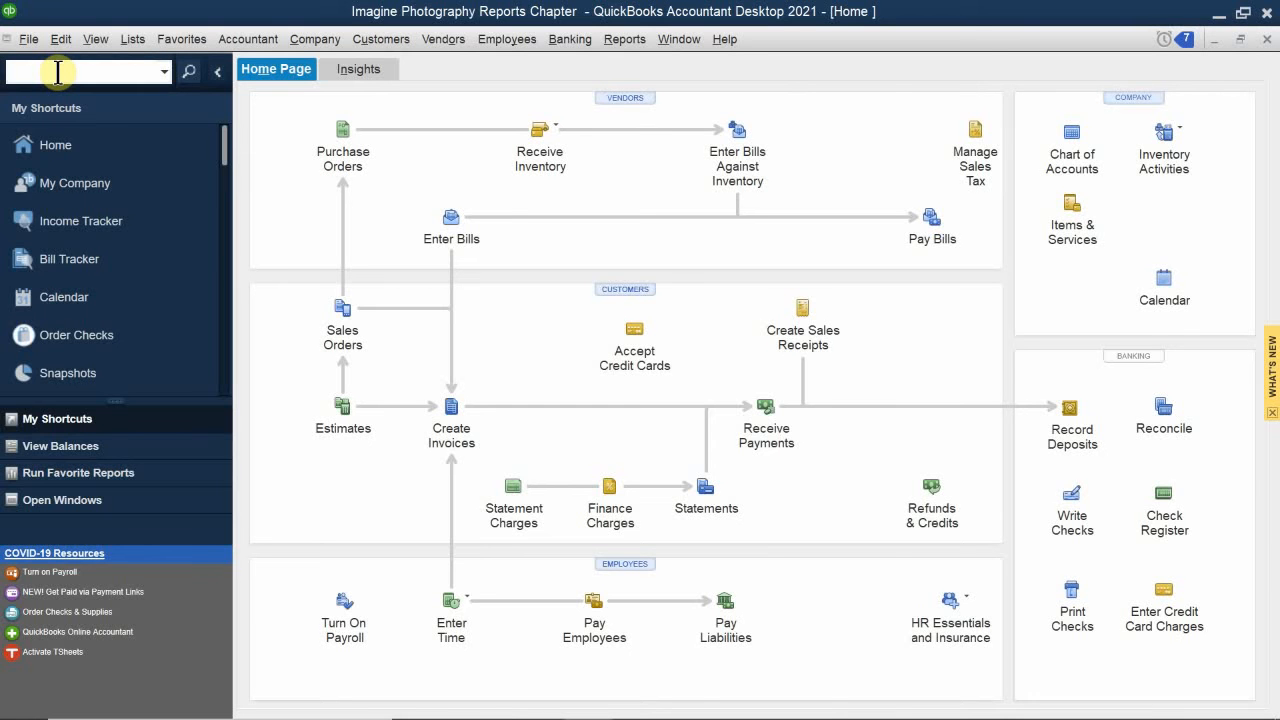
{"action": "type", "text": "cruz"}
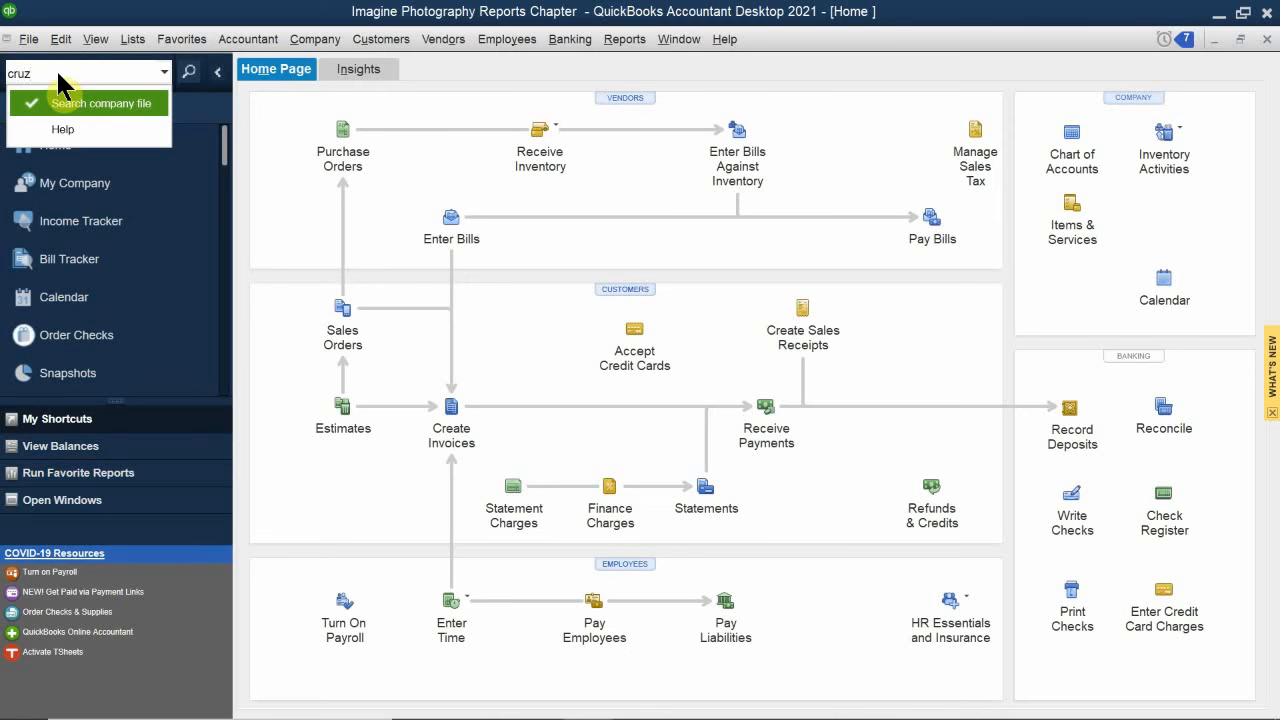
{"action": "left_click", "coordinate": [109, 98]}
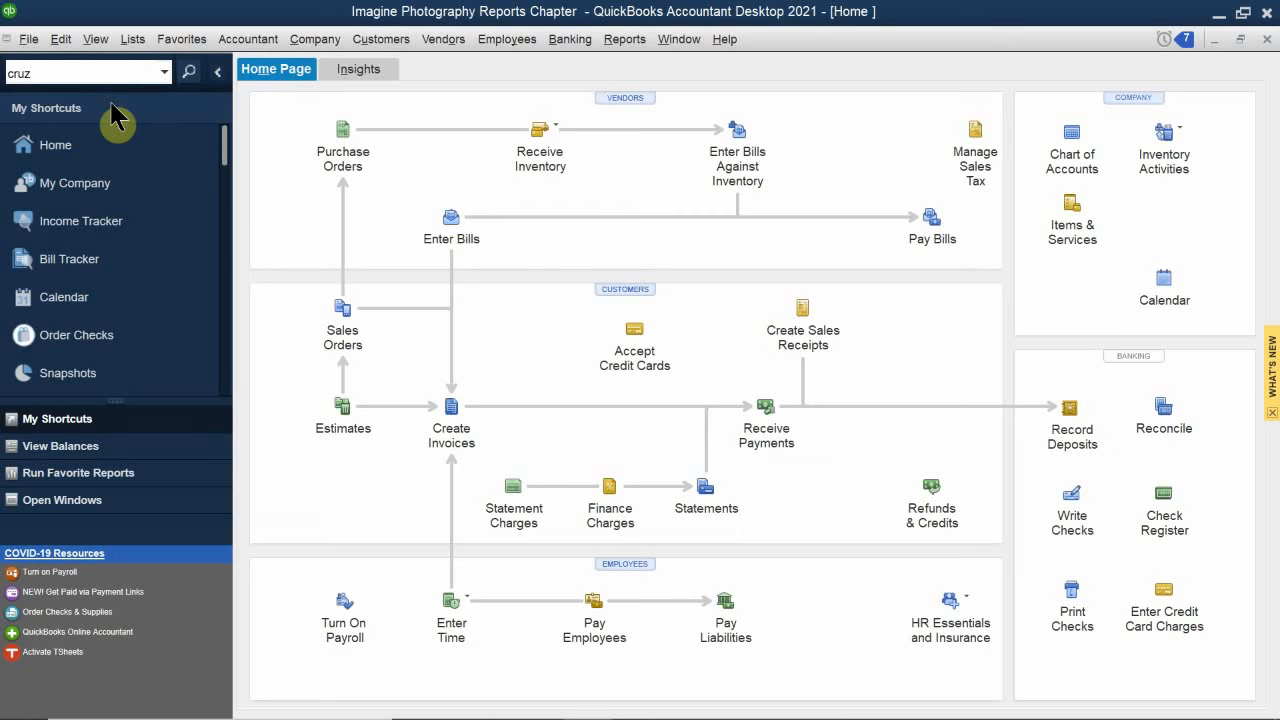
{"action": "left_click", "coordinate": [189, 72]}
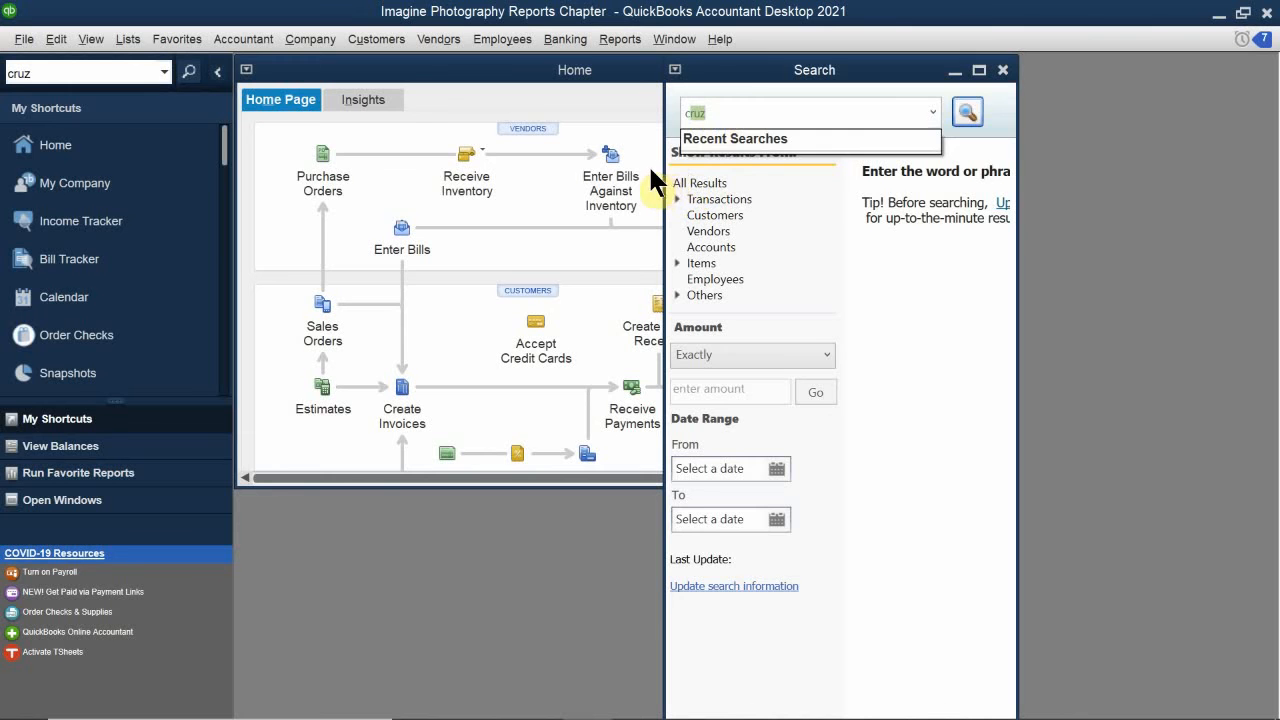
Maximize the Search window and update the search information
{"action": "left_click", "coordinate": [740, 69]}
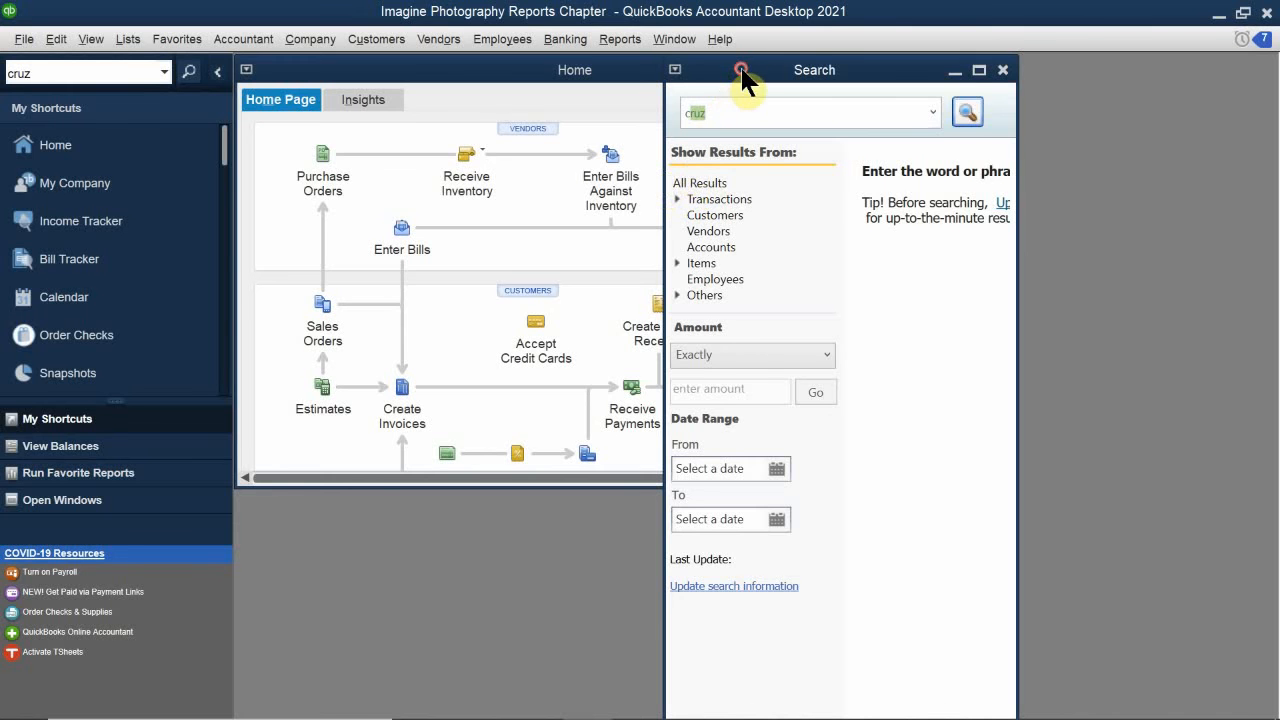
{"action": "double_click", "coordinate": [830, 69]}
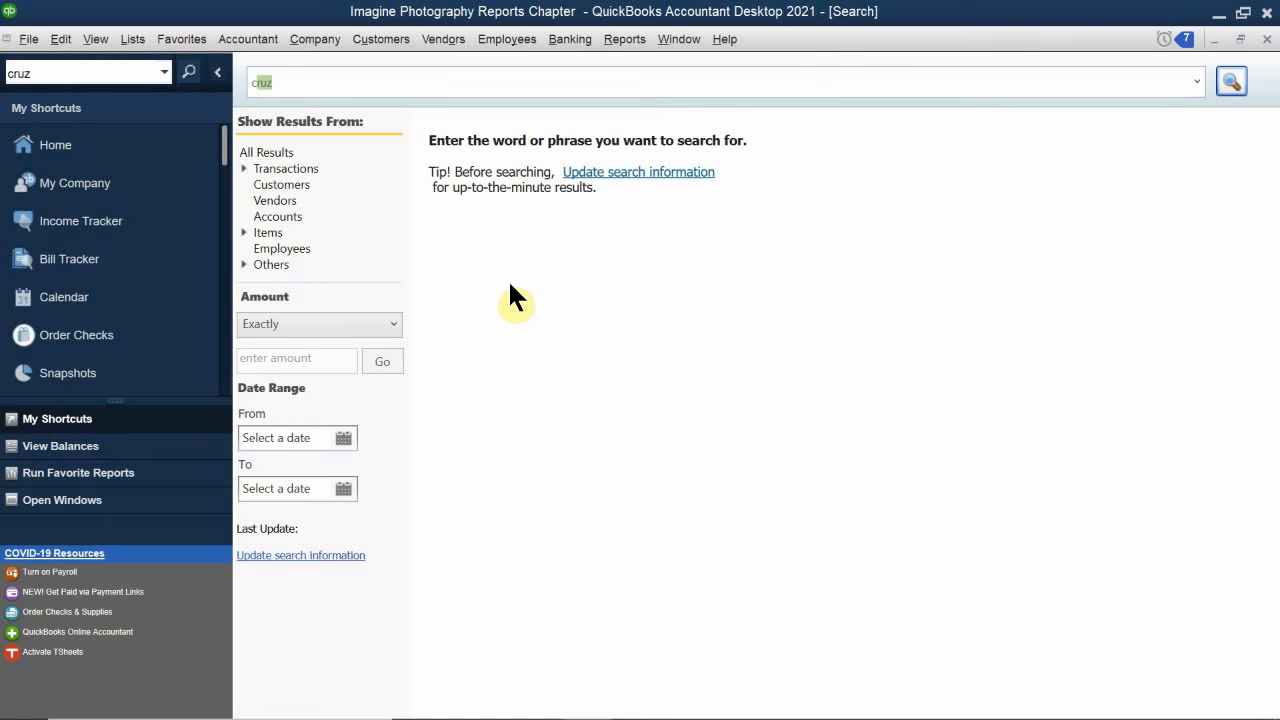
{"action": "left_click", "coordinate": [588, 176]}
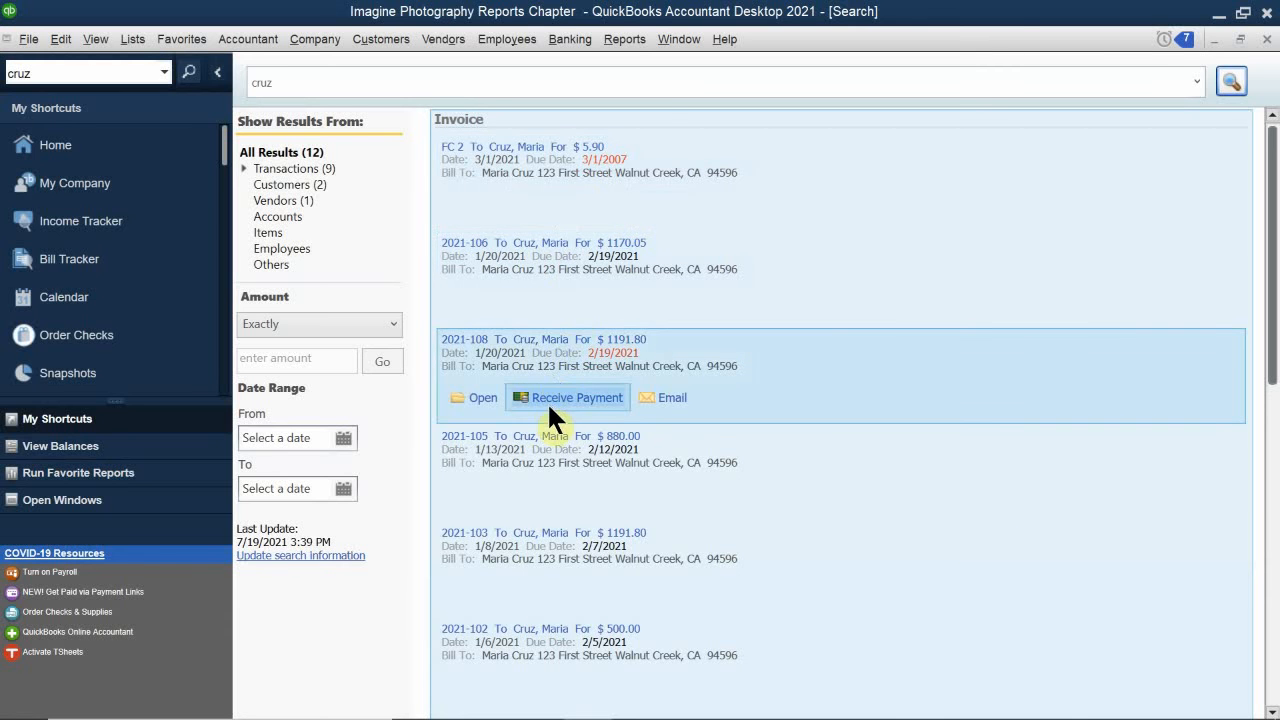
Review all the search results, from the invoices through the payments, customers and vendor entries
{"action": "scroll", "coordinate": [568, 456], "scroll_direction": "down", "scroll_amount": 2}
{"action": "scroll", "coordinate": [566, 452], "scroll_direction": "down", "scroll_amount": 5}
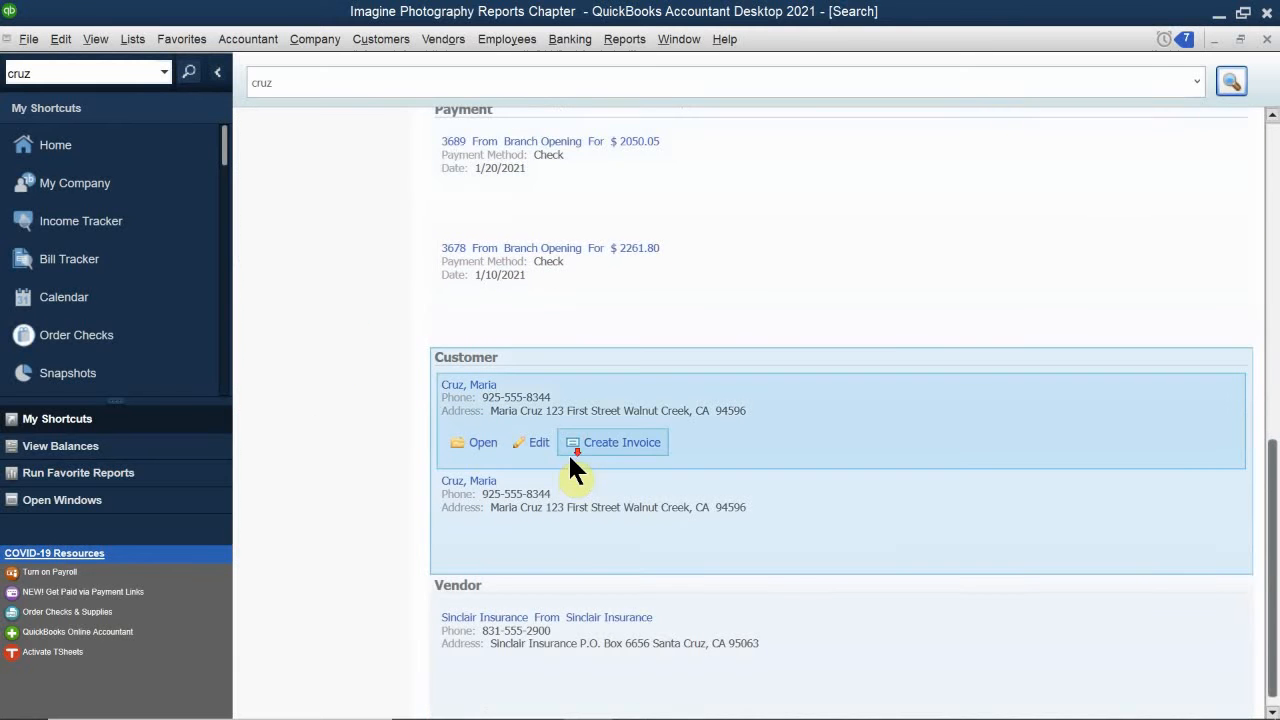
{"action": "scroll", "coordinate": [568, 452], "scroll_direction": "down", "scroll_amount": 1}
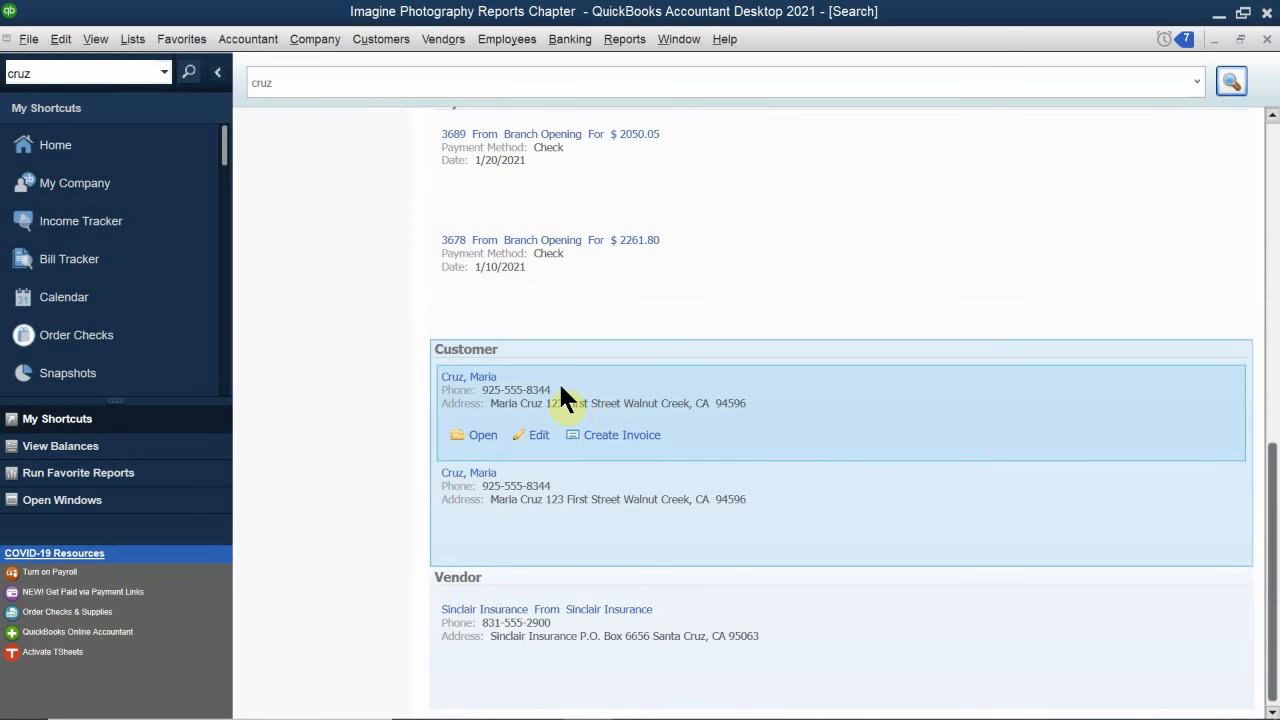
{"action": "scroll", "coordinate": [462, 385], "scroll_direction": "up", "scroll_amount": 8}
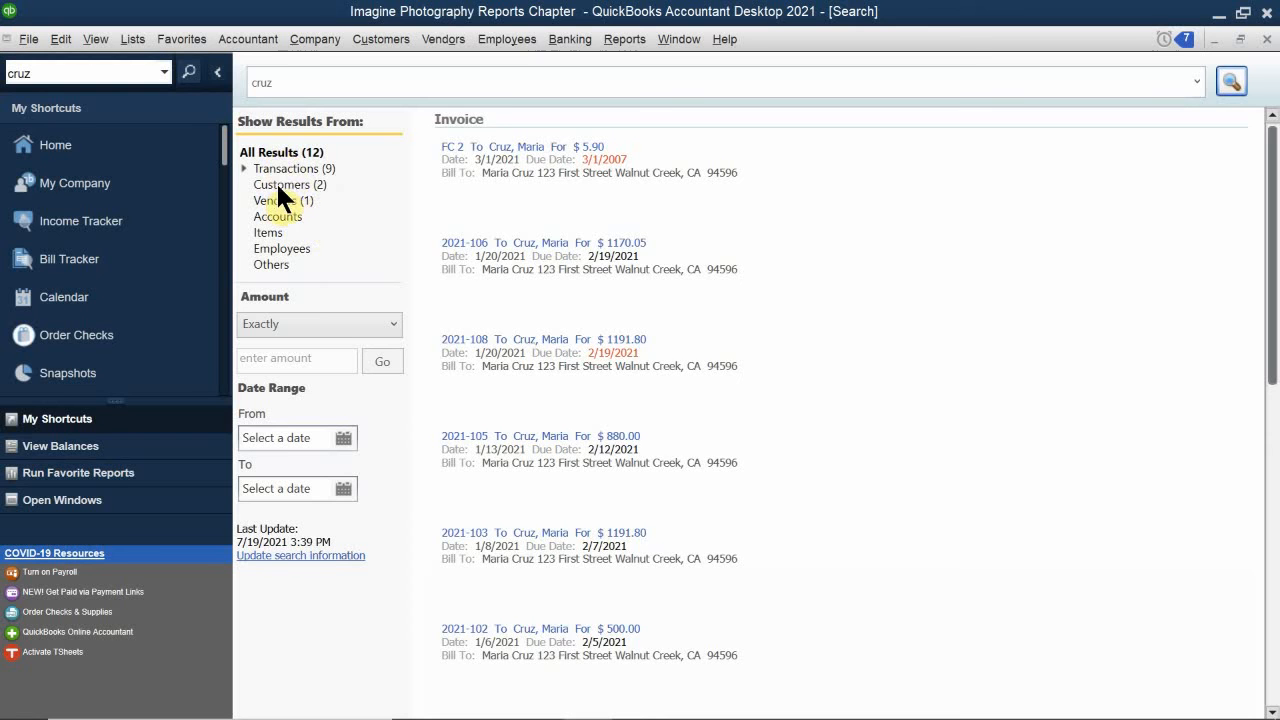
Filter the search results by Customers, Accounts and Transactions in turn, ending with only the Invoices shown
{"action": "left_click", "coordinate": [291, 185]}
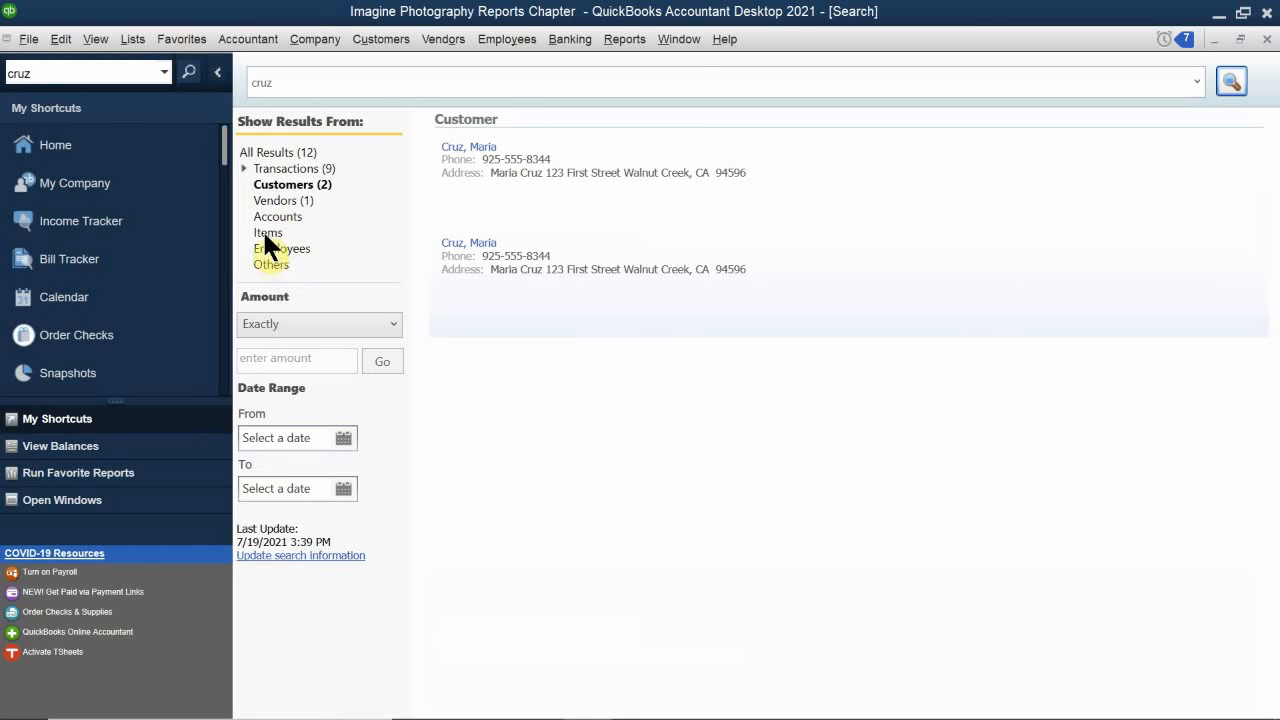
{"action": "left_click", "coordinate": [284, 218]}
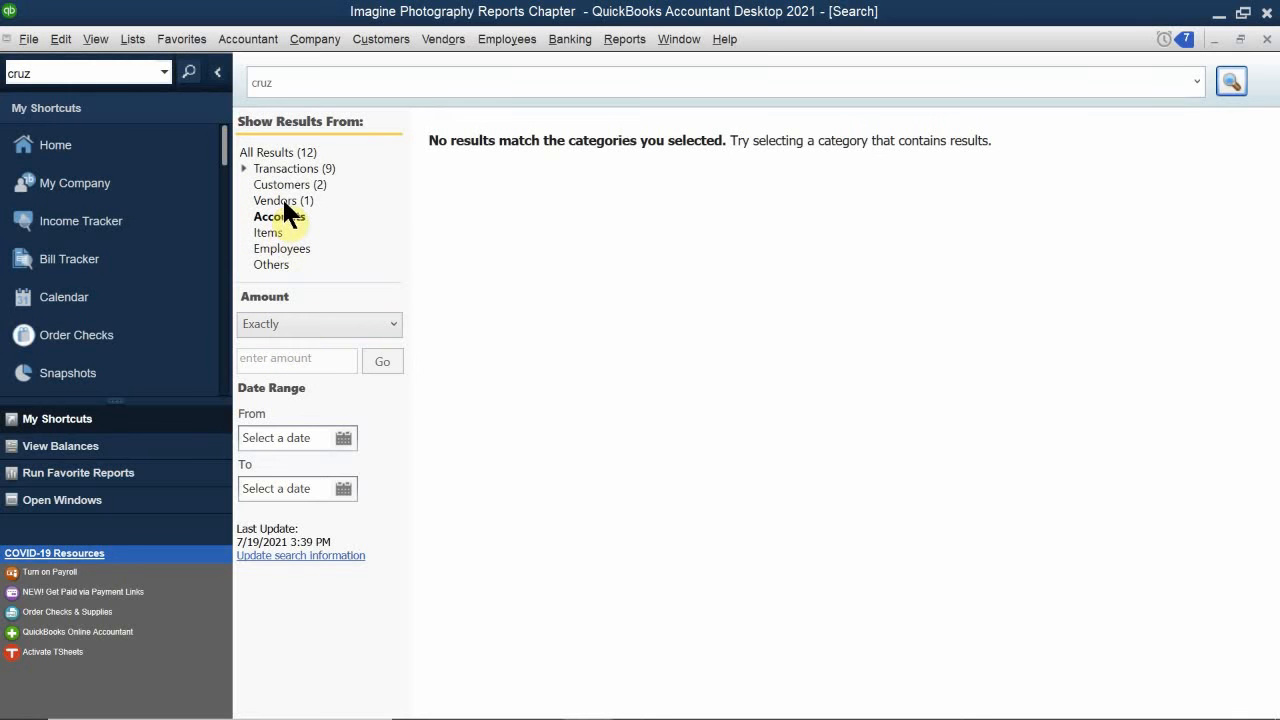
{"action": "left_click", "coordinate": [282, 167]}
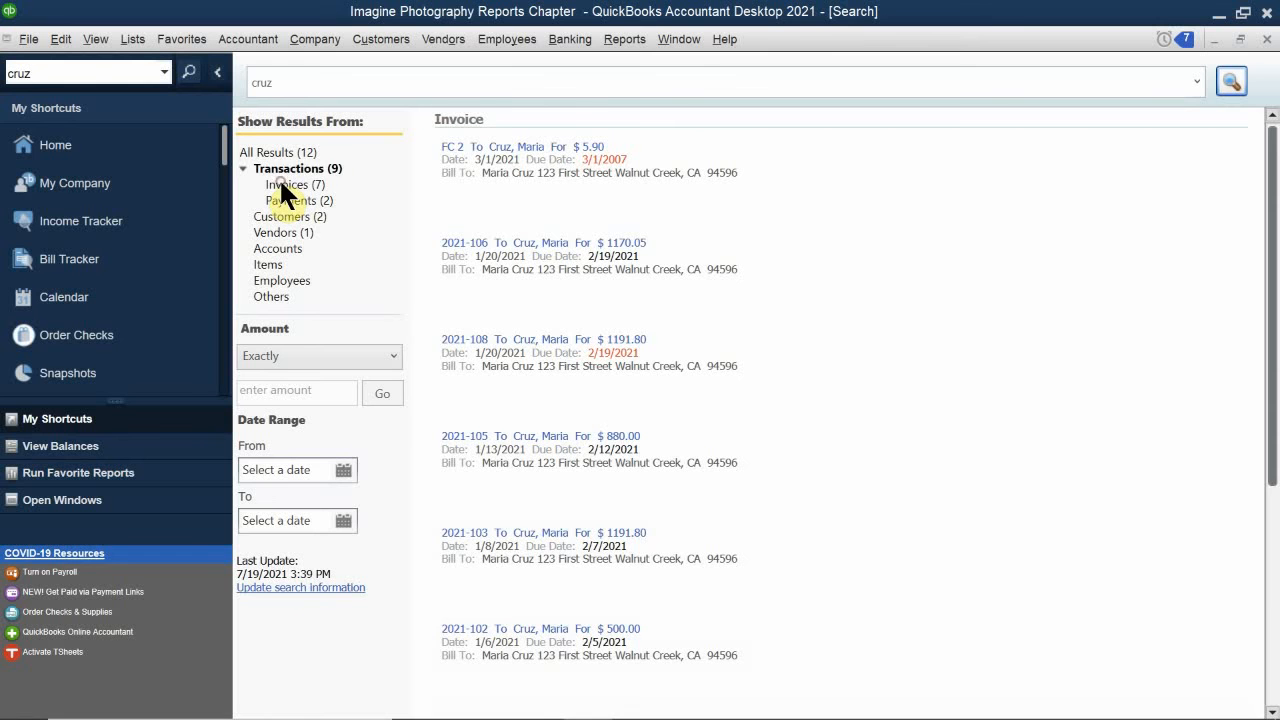
{"action": "left_click", "coordinate": [281, 184]}
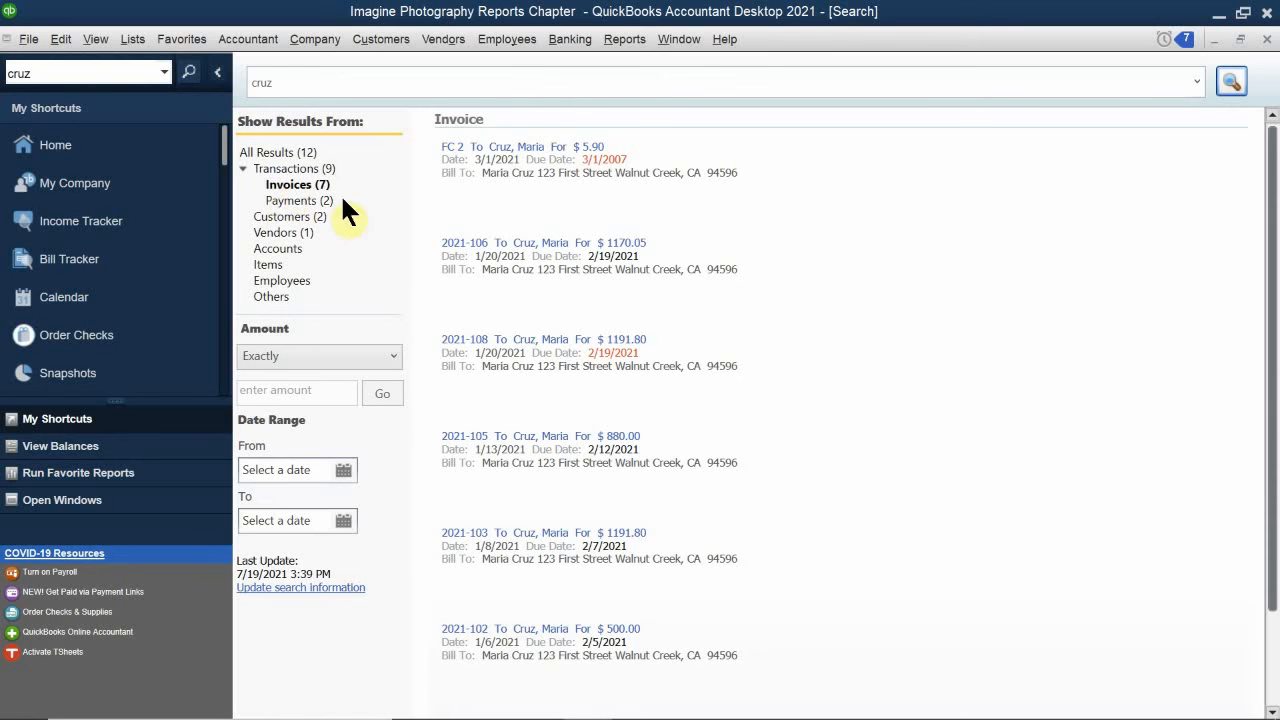
{"action": "mouse_move", "coordinate": [528, 180]}
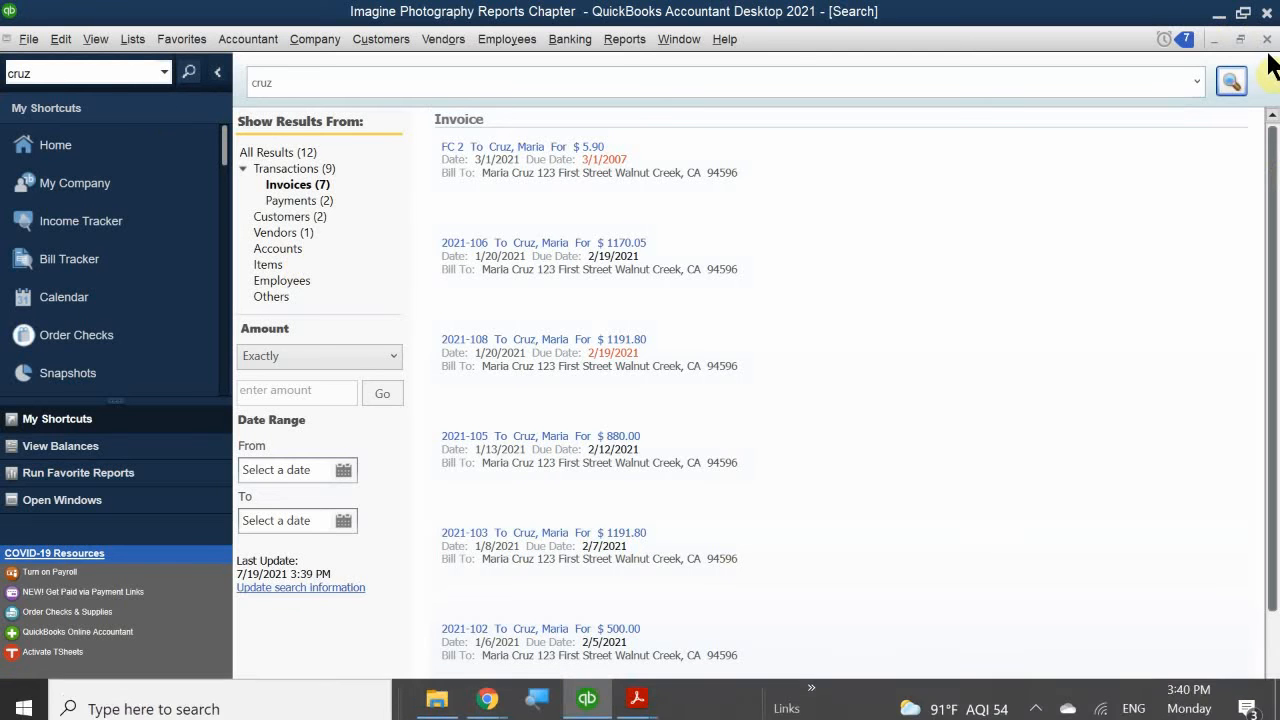
Close the search results, open the Customer Center with a widened customer list, and show the searched customer's transactions
{"action": "left_click", "coordinate": [1267, 39]}
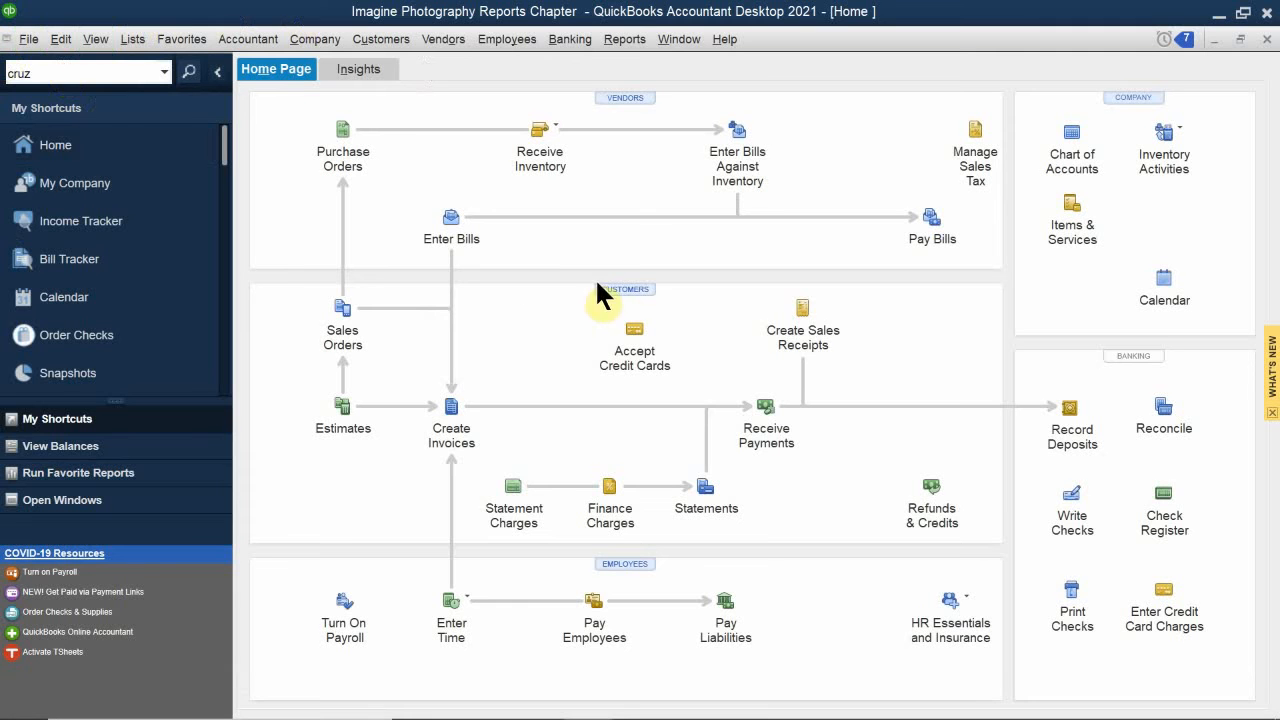
{"action": "left_click", "coordinate": [619, 289]}
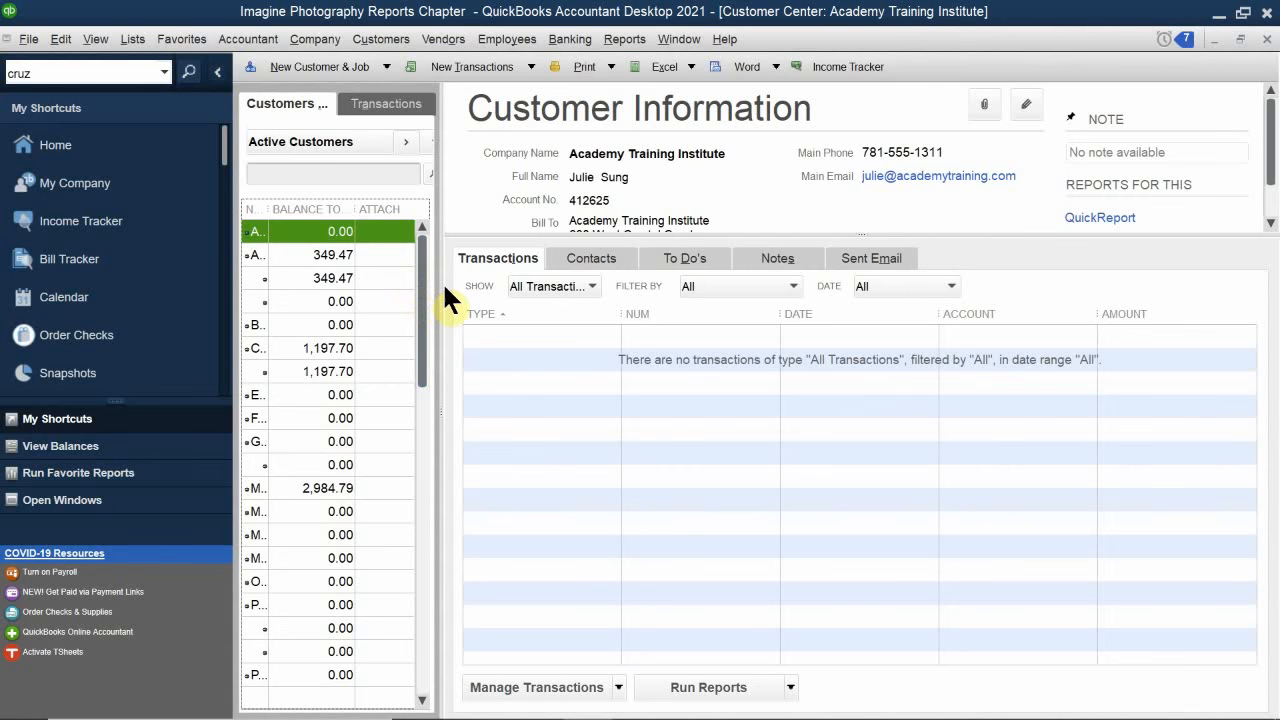
{"action": "left_click_drag", "start_coordinate": [437, 283], "coordinate": [717, 370]}
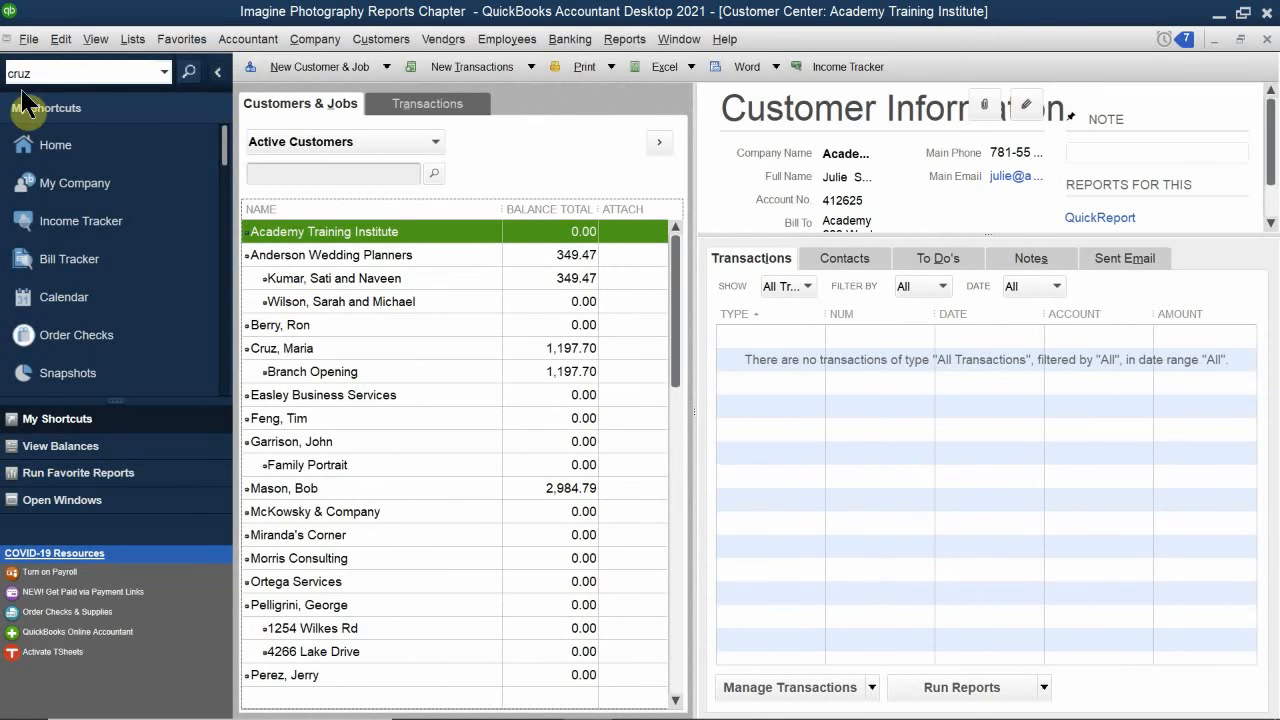
{"action": "left_click", "coordinate": [268, 346]}
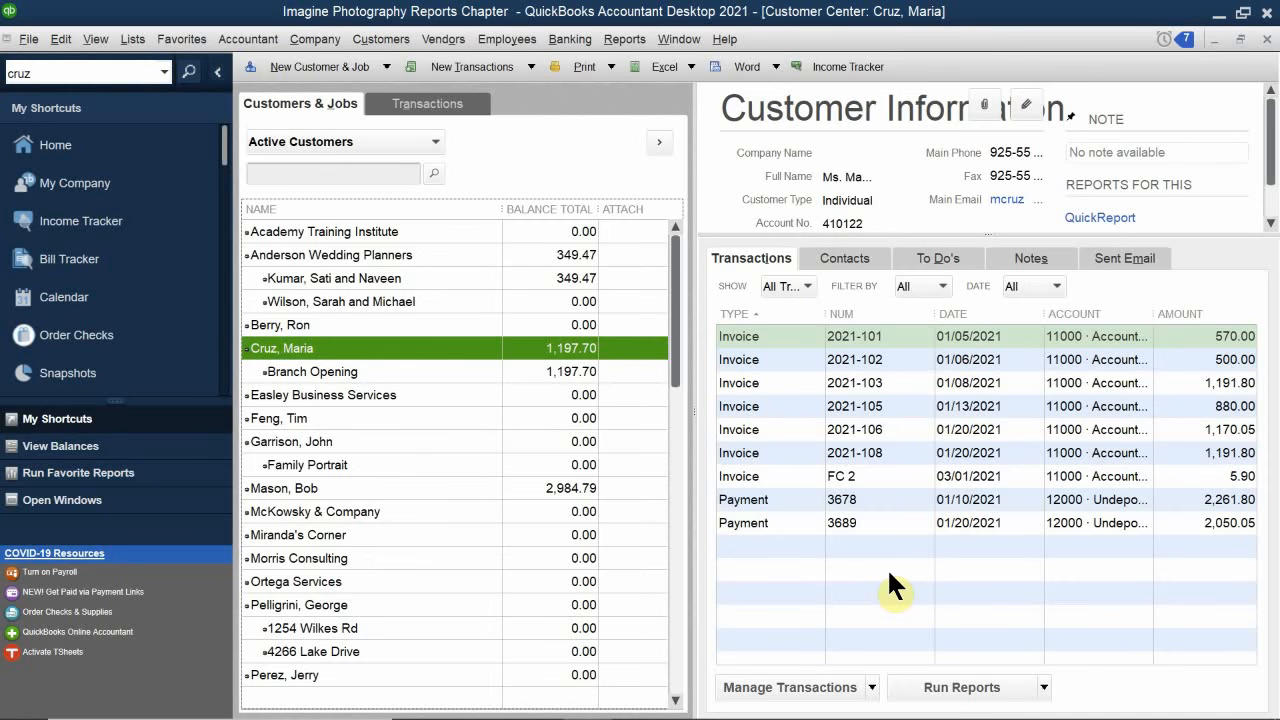
Switch to QB 2021 CH 6.pdf in Acrobat Reader and read the QuickReports section with Table 6-1 on page 3
{"action": "mouse_move", "coordinate": [418, 718]}
{"action": "mouse_move", "coordinate": [650, 716]}
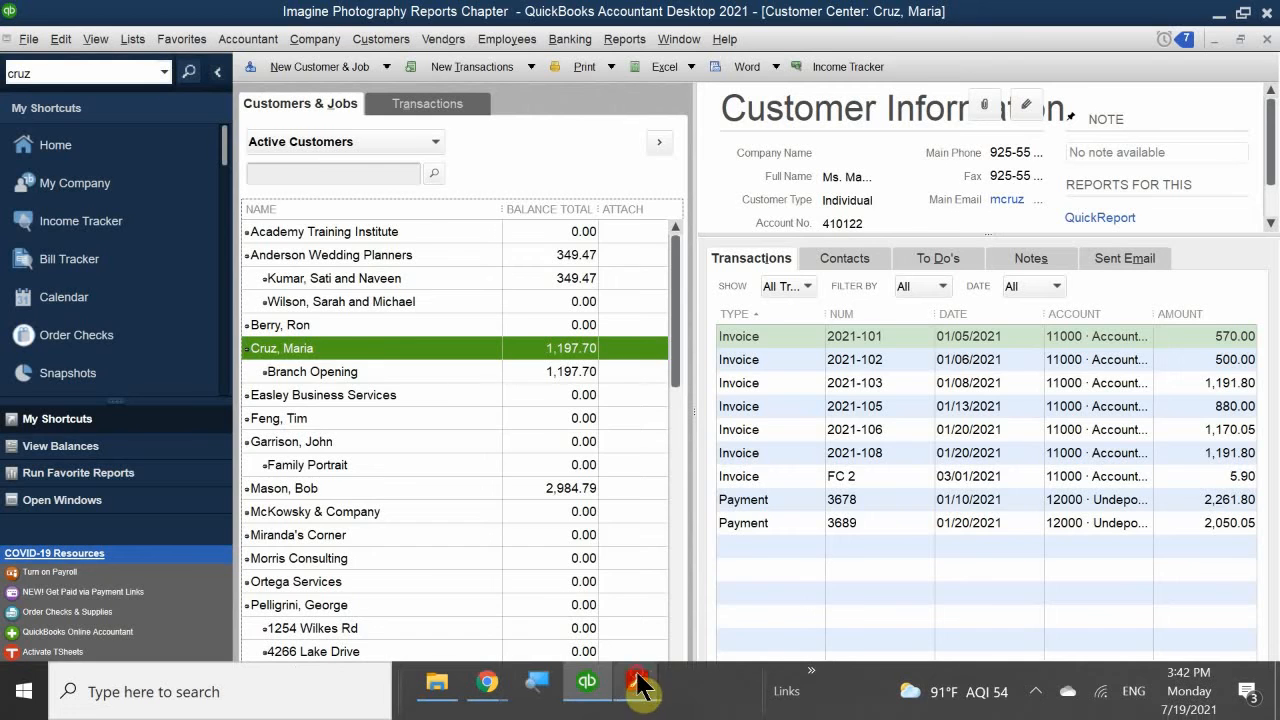
{"action": "mouse_move", "coordinate": [638, 678]}
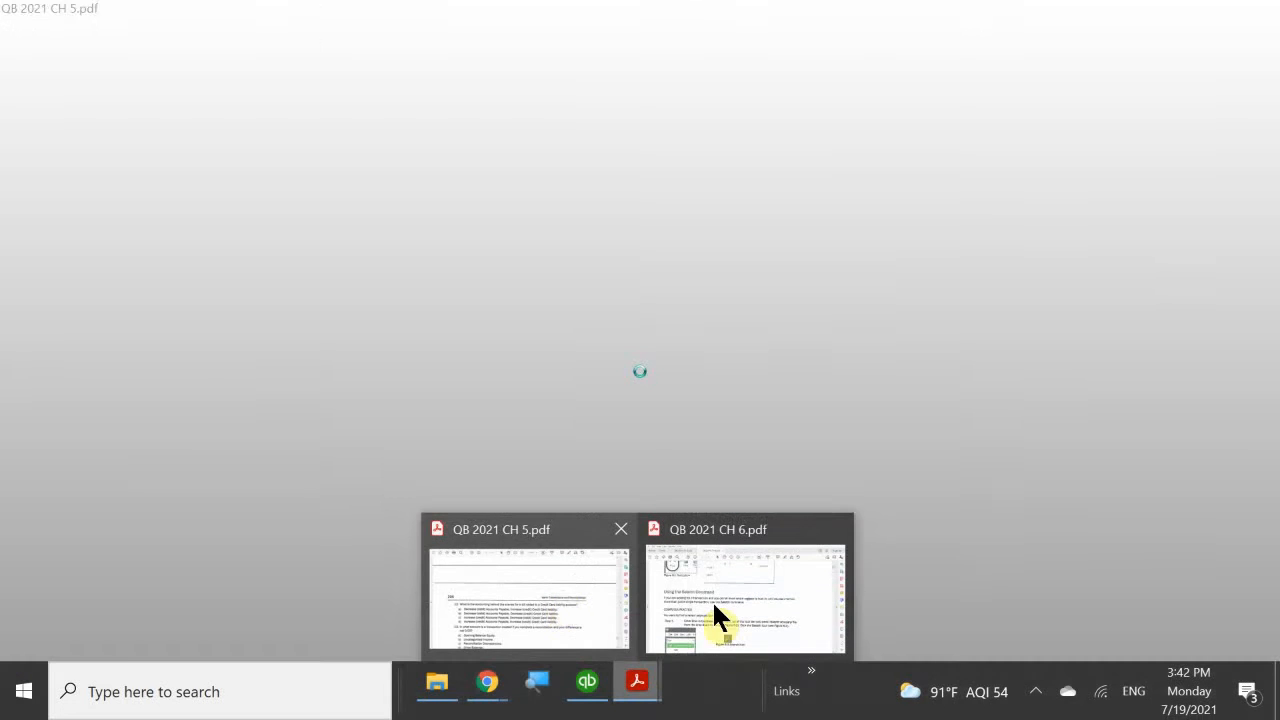
{"action": "left_click", "coordinate": [714, 605]}
{"action": "scroll", "coordinate": [583, 426], "scroll_direction": "down", "scroll_amount": 6}
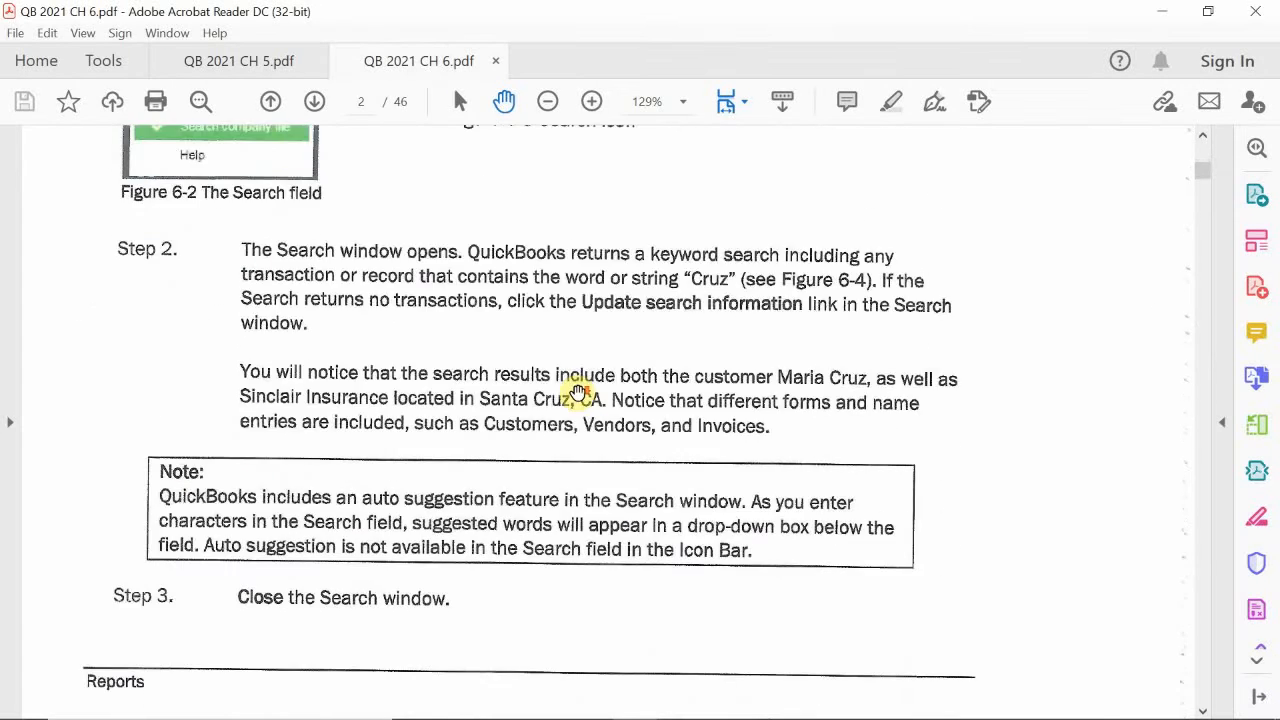
{"action": "scroll", "coordinate": [578, 392], "scroll_direction": "down", "scroll_amount": 10}
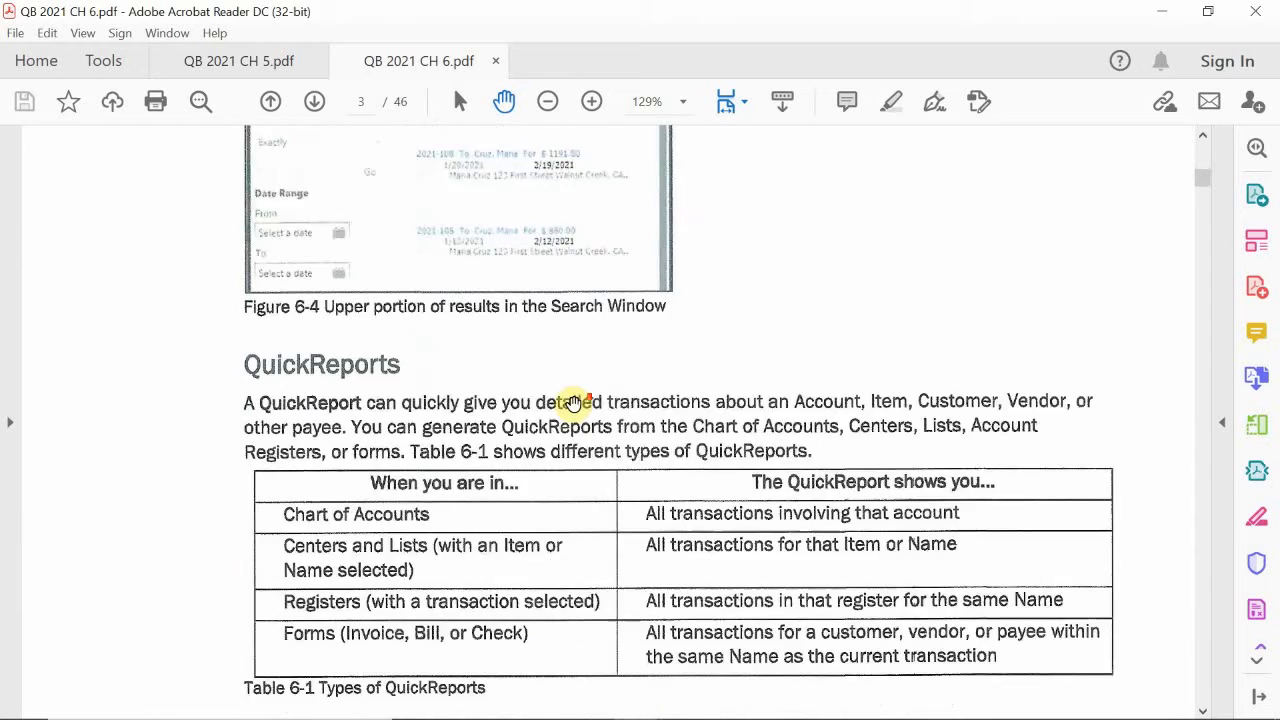
{"action": "scroll", "coordinate": [572, 402], "scroll_direction": "down", "scroll_amount": 3}
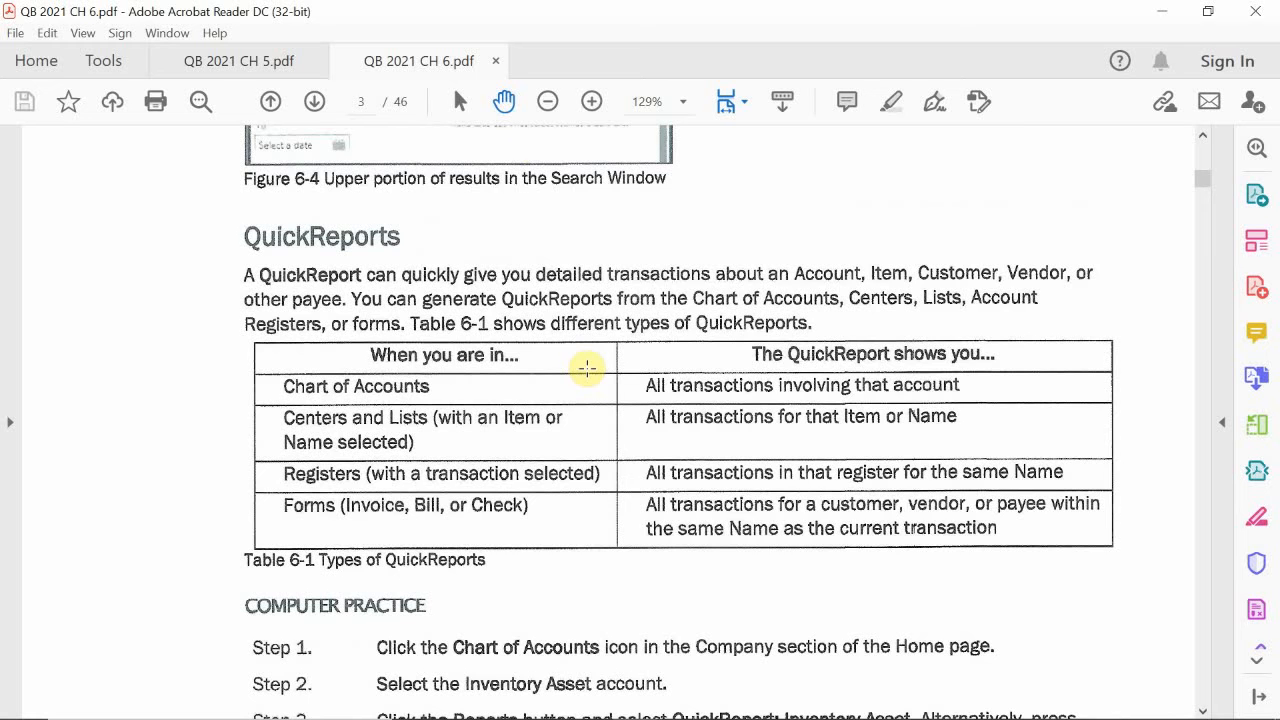
{"action": "scroll", "coordinate": [555, 160], "scroll_direction": "up", "scroll_amount": 4}
{"action": "scroll", "coordinate": [558, 158], "scroll_direction": "up", "scroll_amount": 3}
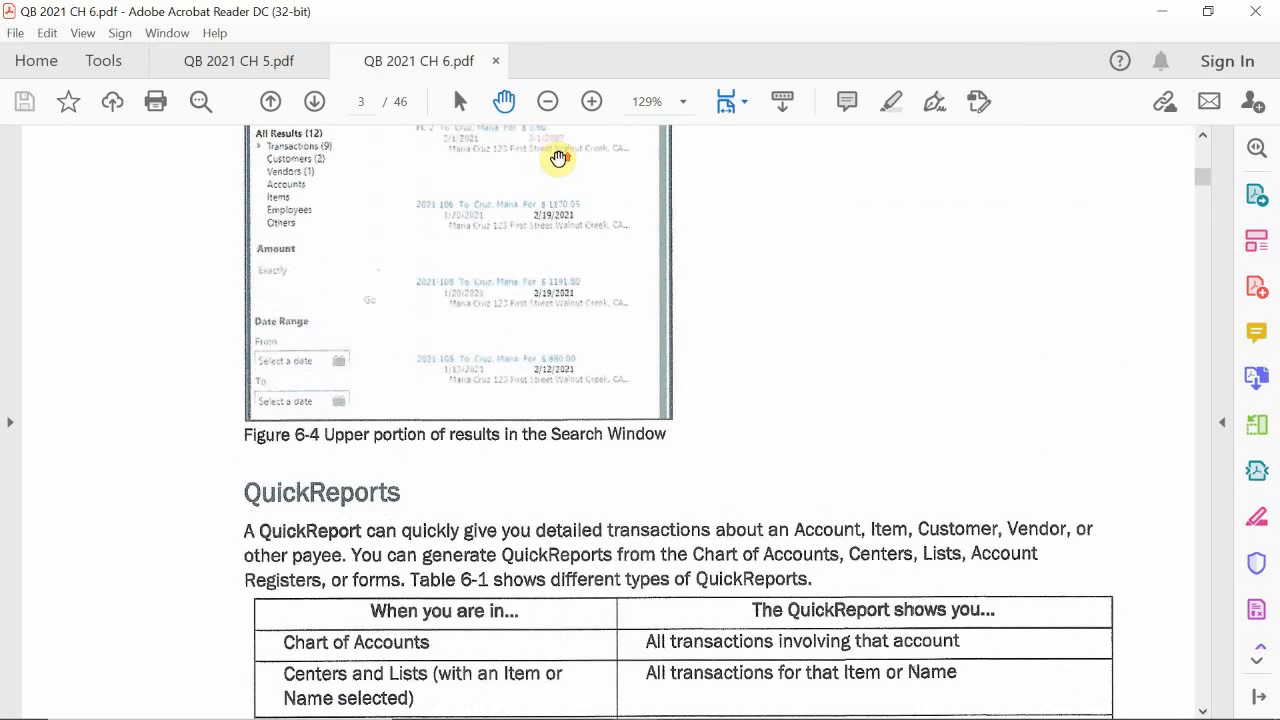
{"action": "scroll", "coordinate": [558, 158], "scroll_direction": "down", "scroll_amount": 4}
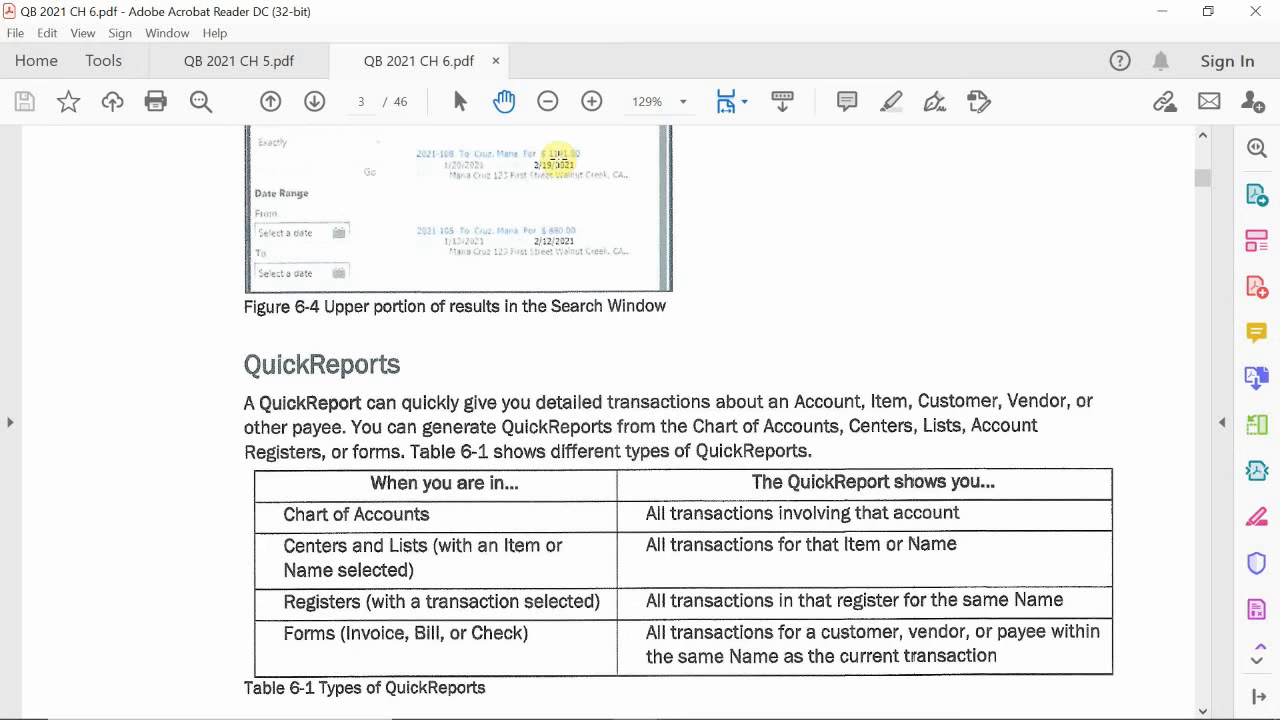
{"action": "scroll", "coordinate": [558, 158], "scroll_direction": "down", "scroll_amount": 4}
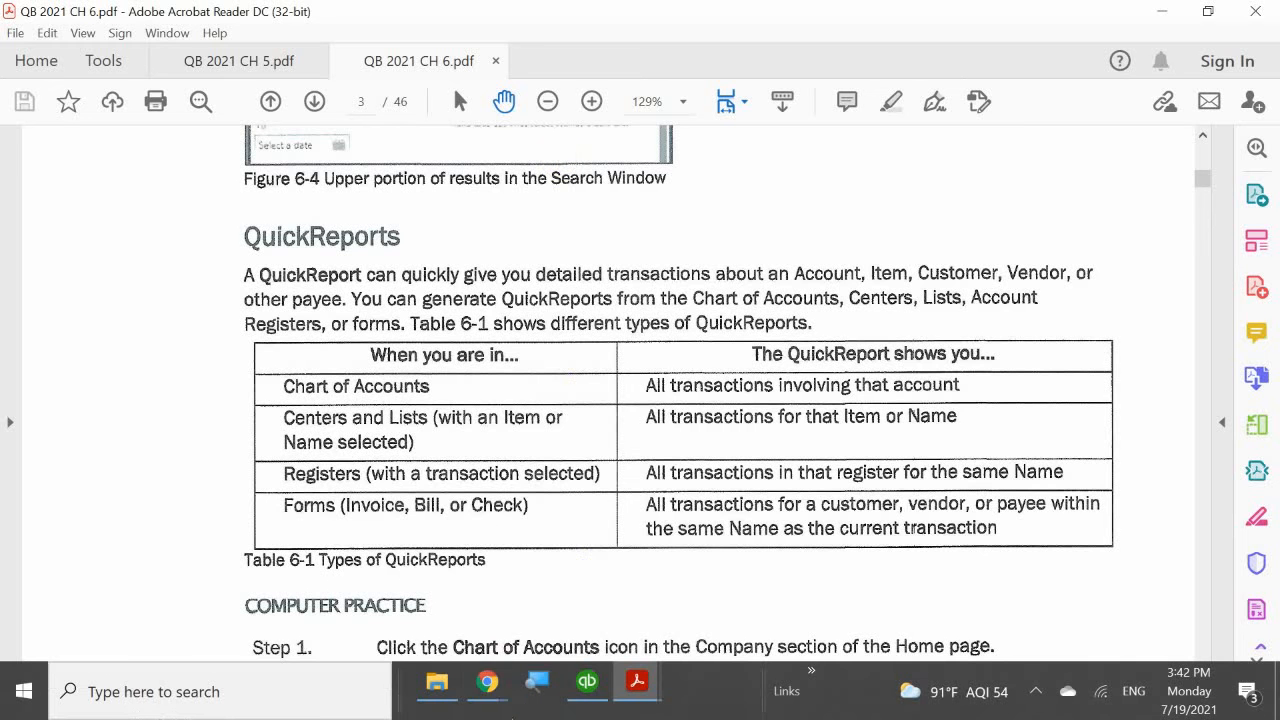
{"action": "mouse_move", "coordinate": [487, 683]}
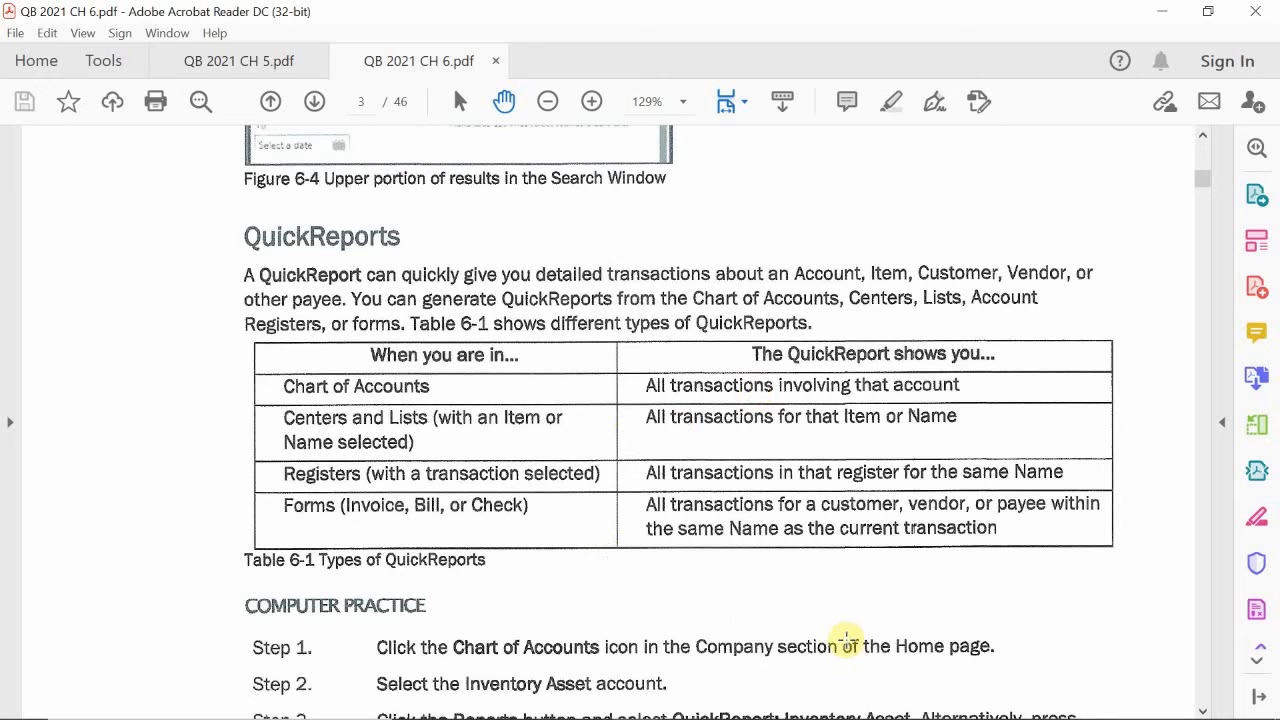
{"action": "scroll", "coordinate": [831, 615], "scroll_direction": "up", "scroll_amount": 1}
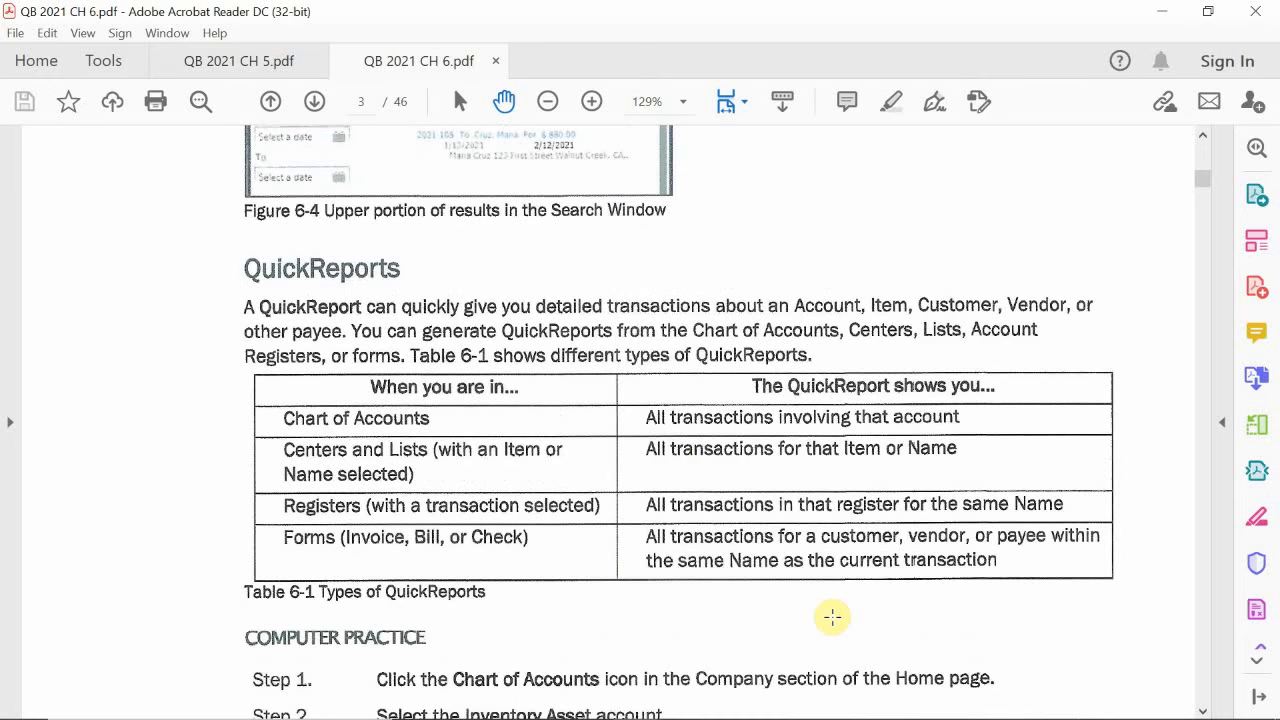
{"action": "scroll", "coordinate": [833, 617], "scroll_direction": "down", "scroll_amount": 1}
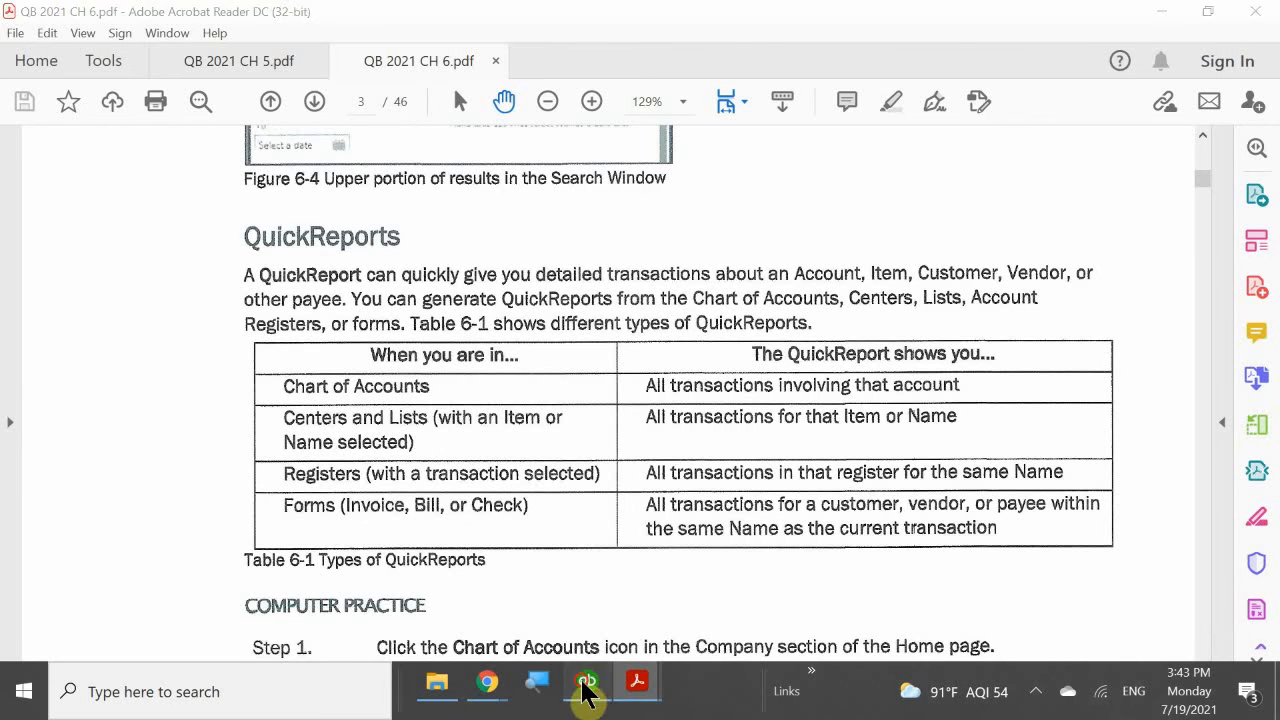
Return to QuickBooks and view the selected customer's transactions as a report, then close the report and the Customer Center
{"action": "left_click", "coordinate": [585, 686]}
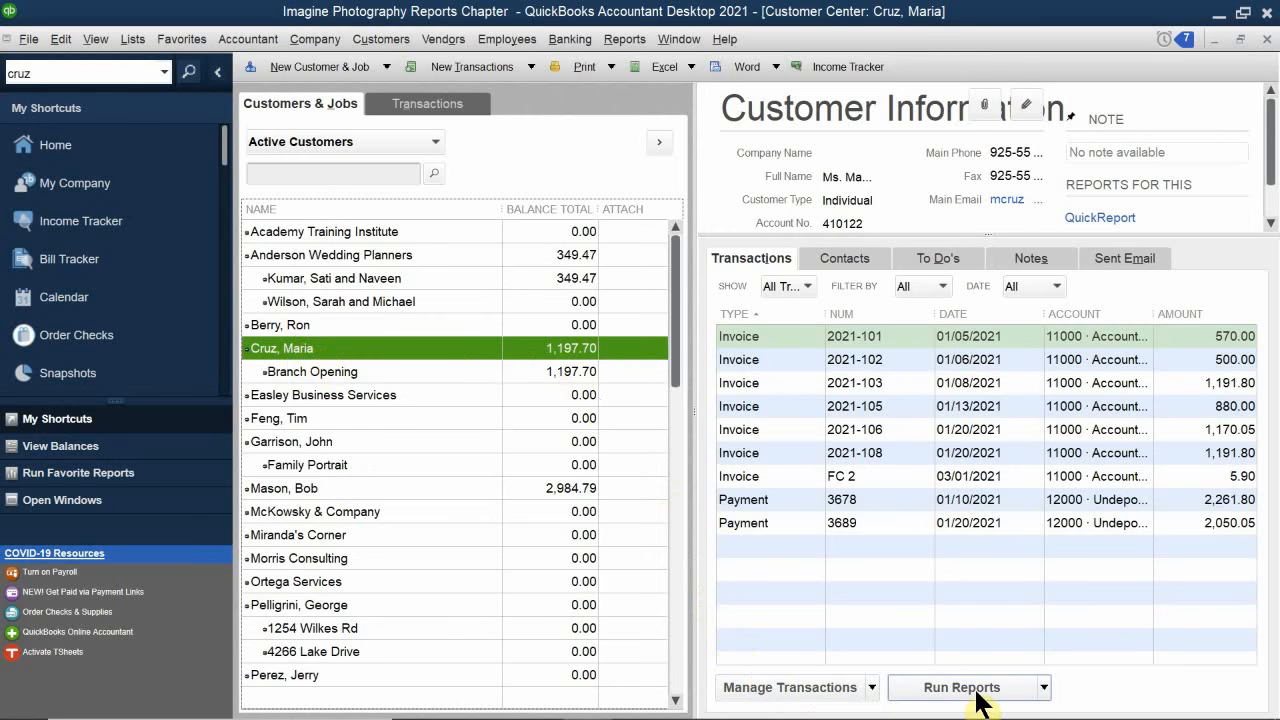
{"action": "left_click", "coordinate": [1045, 688]}
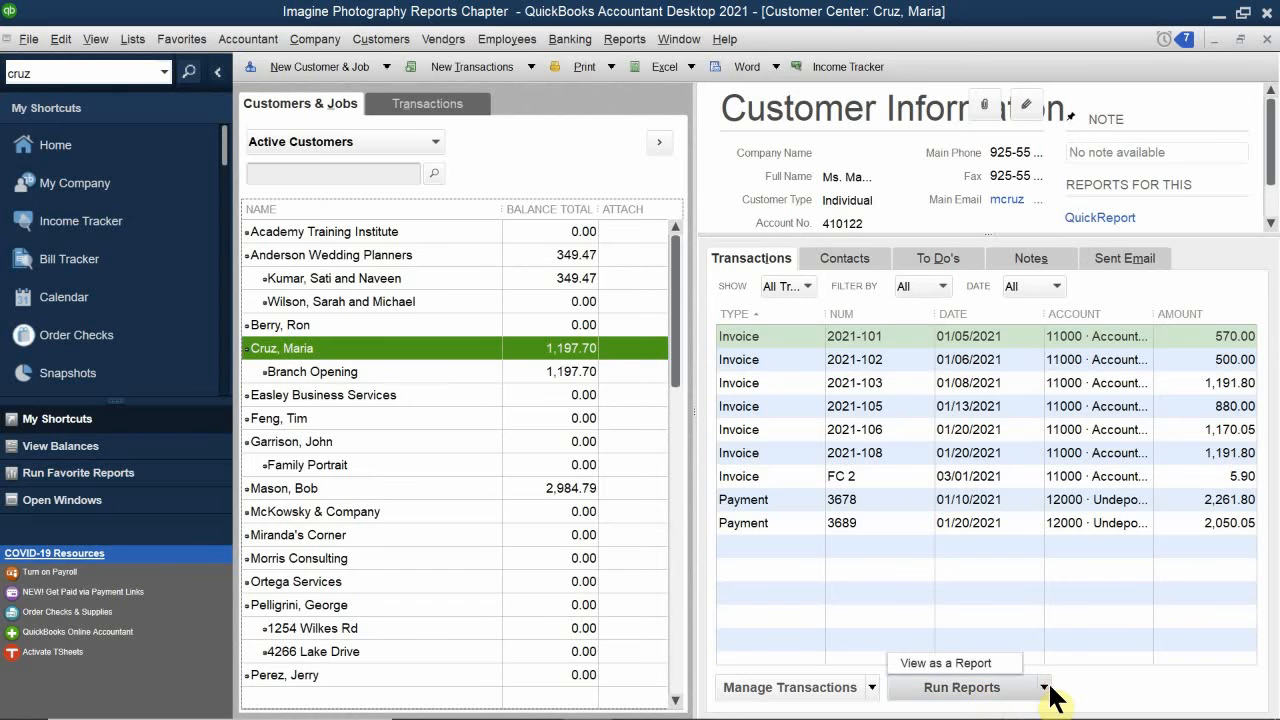
{"action": "left_click", "coordinate": [968, 663]}
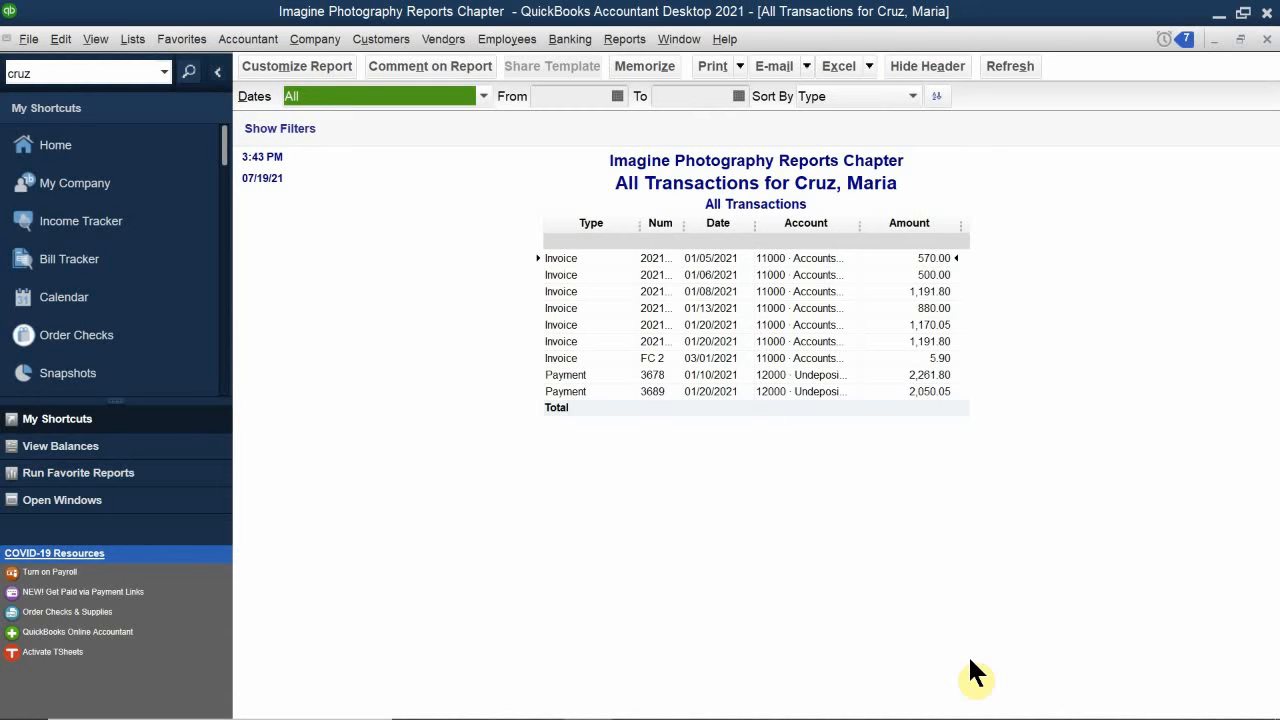
{"action": "left_click", "coordinate": [1267, 41]}
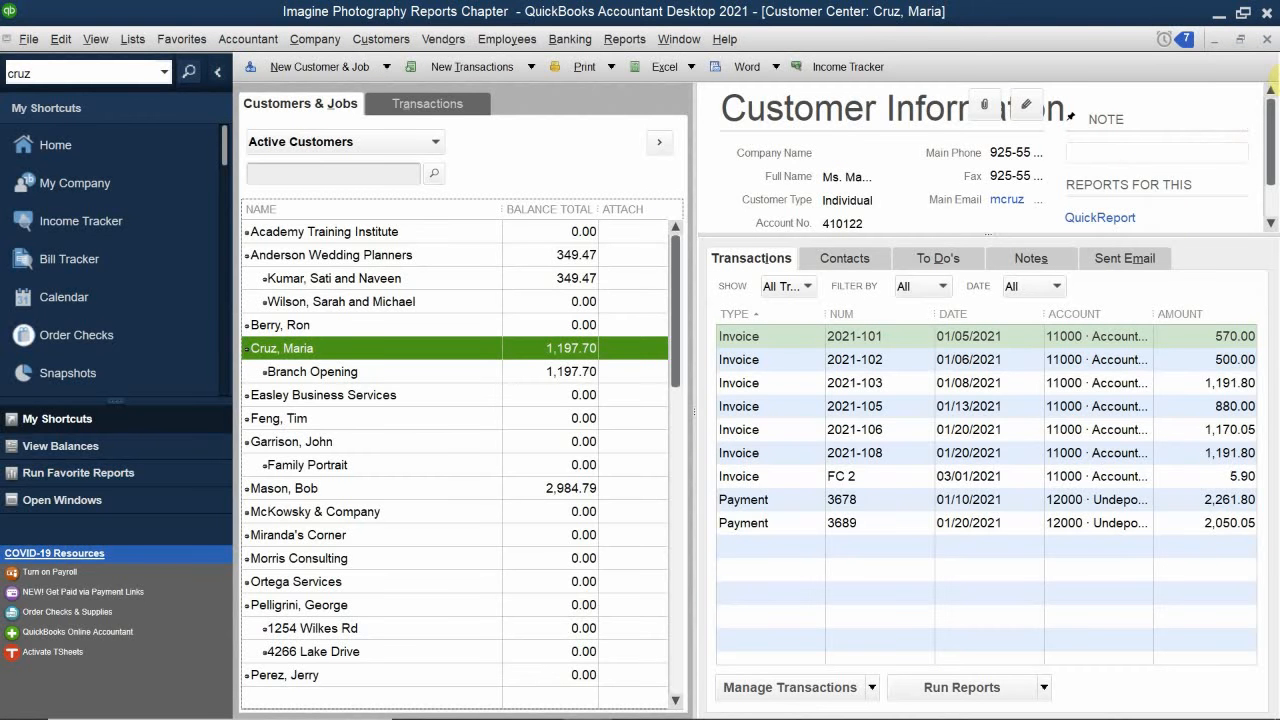
{"action": "left_click", "coordinate": [1267, 39]}
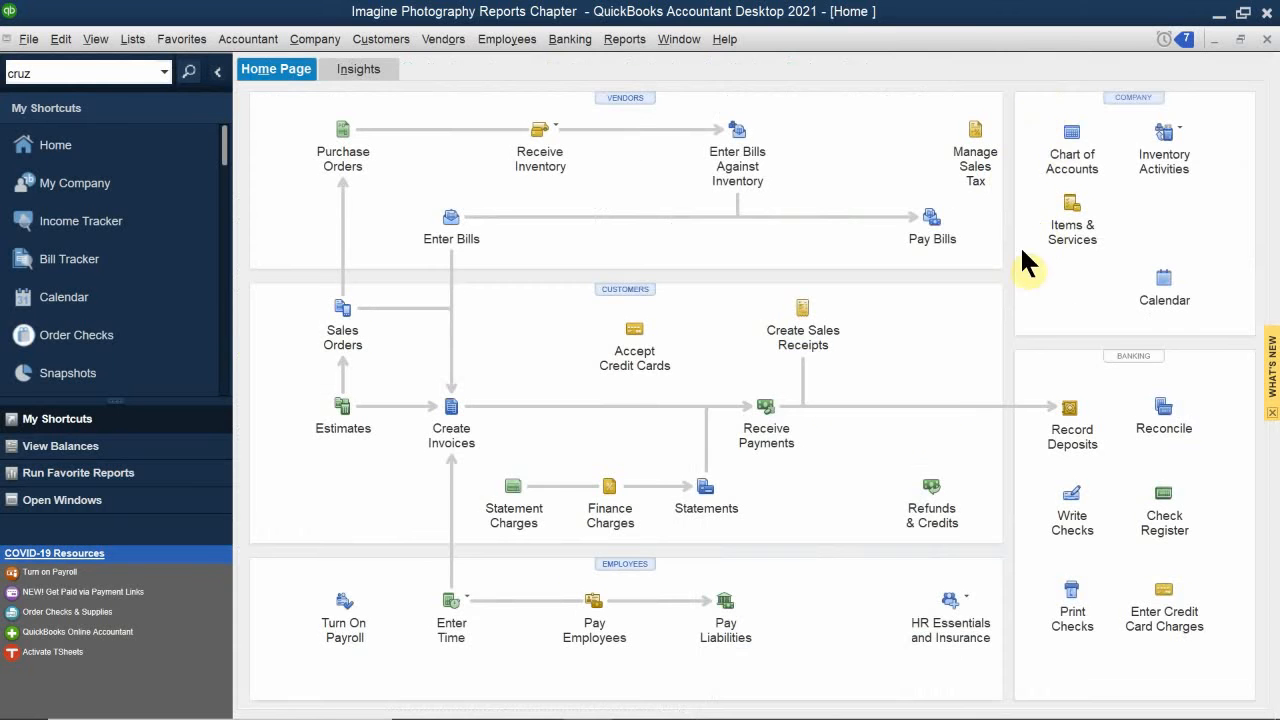
Run a QuickReport for the 12100 Inventory Asset account from the Chart of Accounts, and close the report
{"action": "left_click", "coordinate": [1068, 145]}
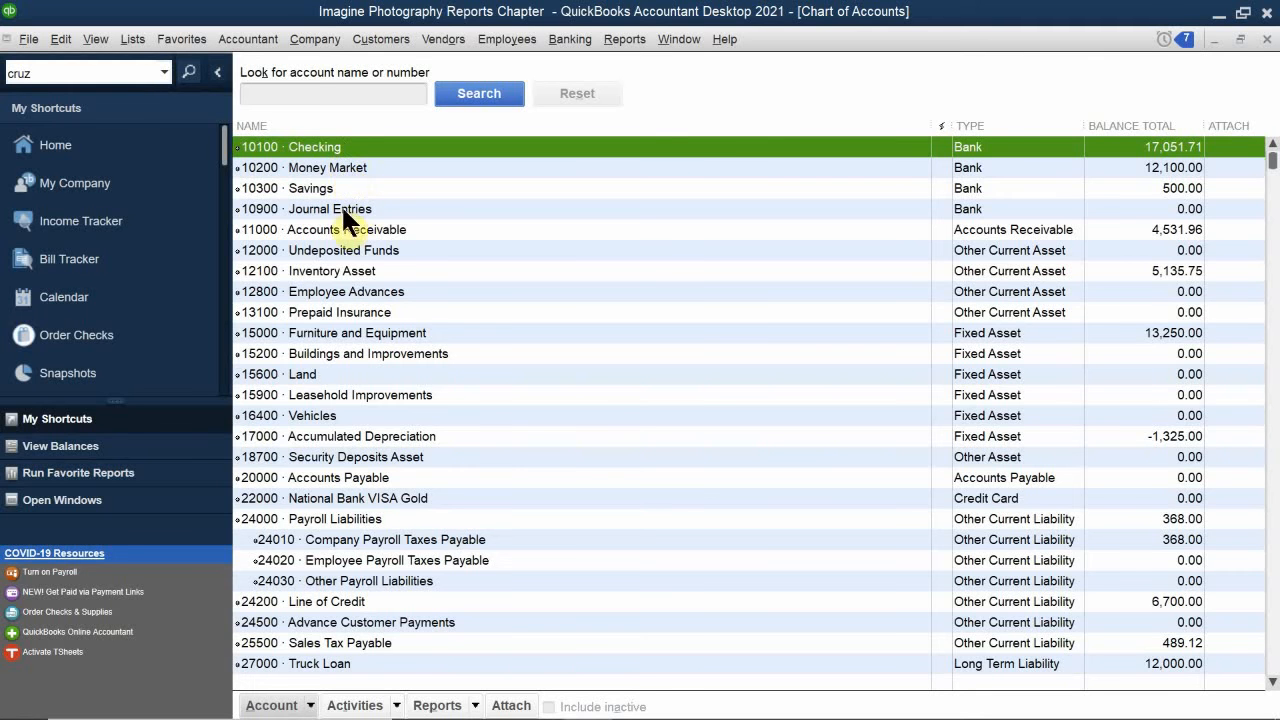
{"action": "left_click", "coordinate": [330, 272]}
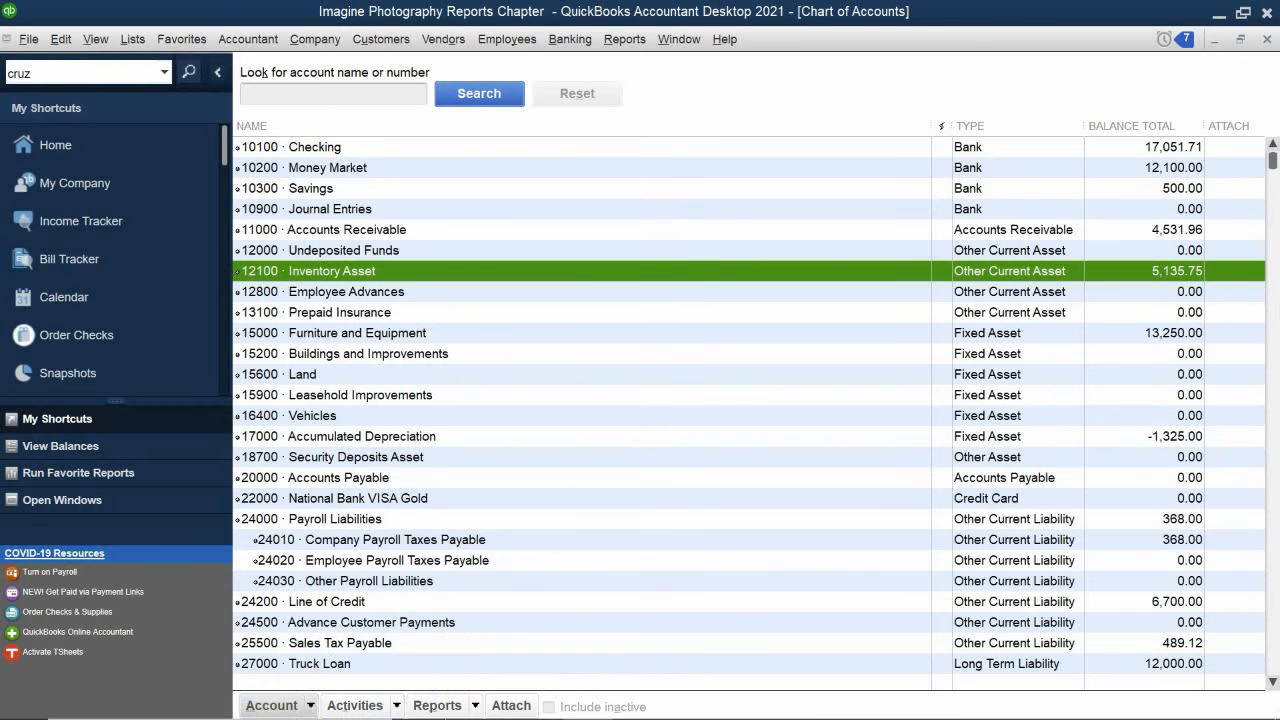
{"action": "left_click", "coordinate": [476, 706]}
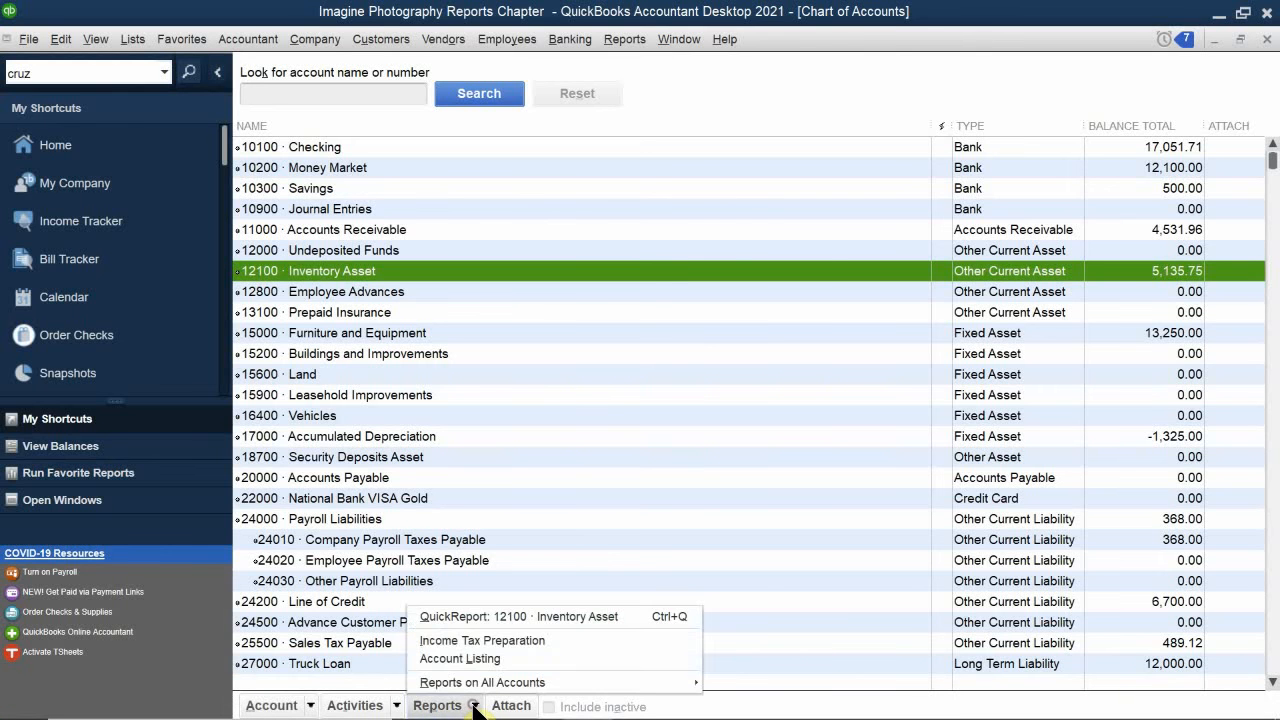
{"action": "left_click", "coordinate": [455, 614]}
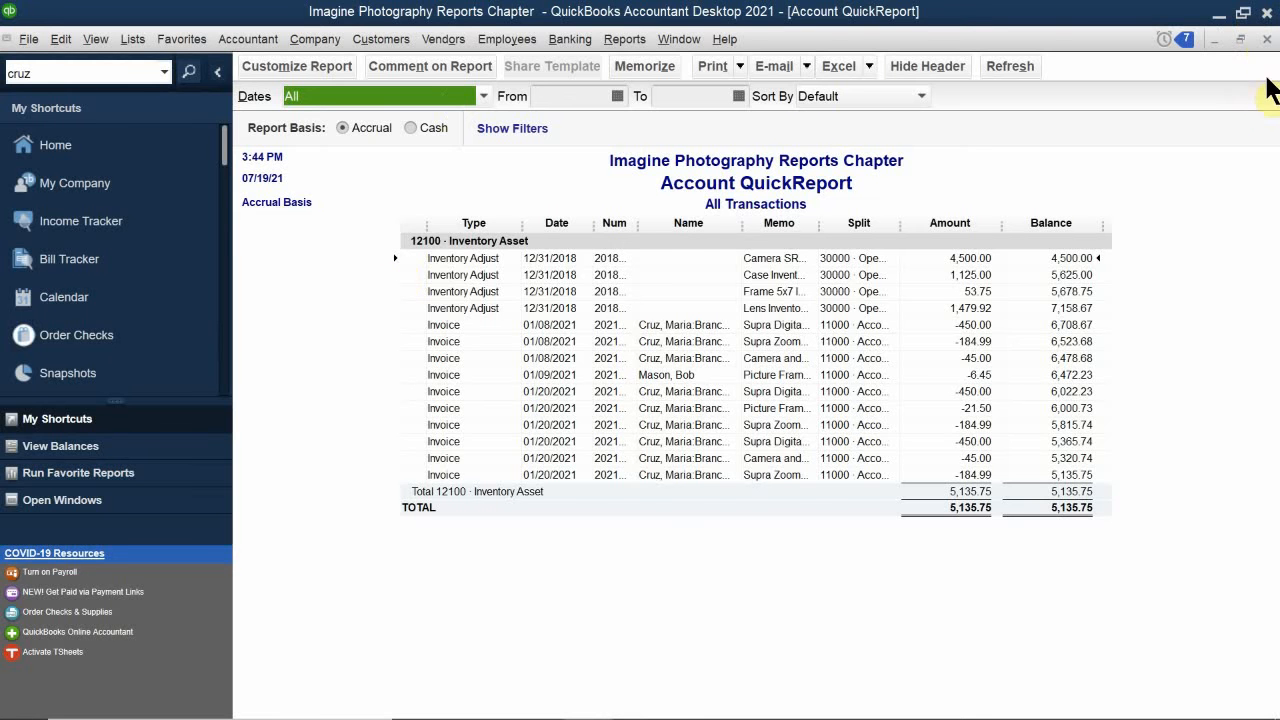
{"action": "left_click", "coordinate": [1266, 39]}
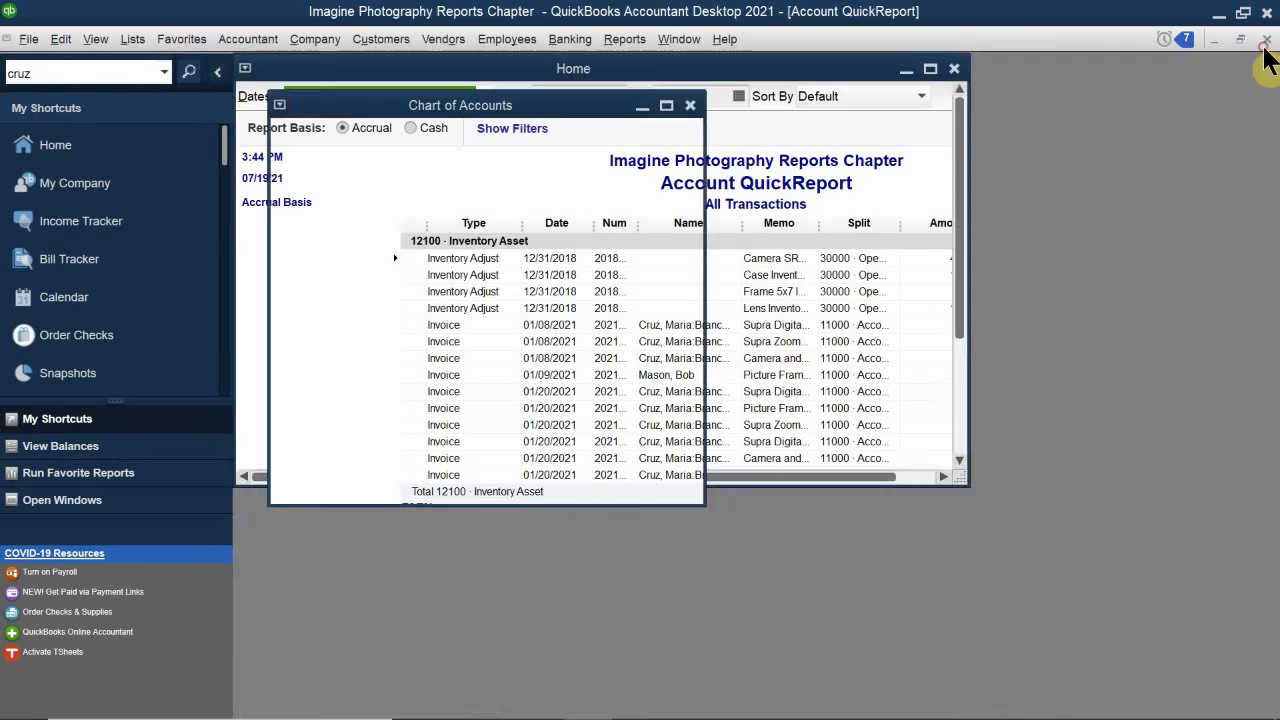
Find the 45000 Sales income account in the Chart of Accounts and open its Account QuickReport
{"action": "scroll", "coordinate": [957, 368], "scroll_direction": "down", "scroll_amount": 13}
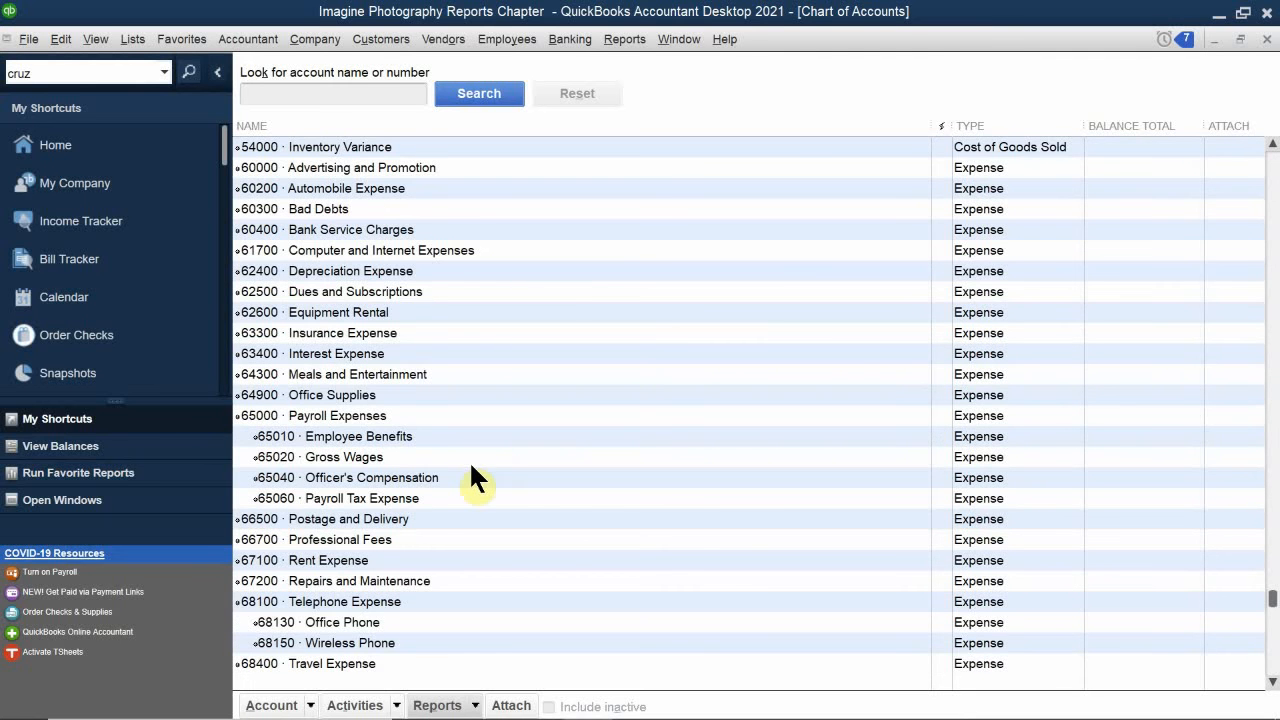
{"action": "scroll", "coordinate": [469, 460], "scroll_direction": "down", "scroll_amount": 2}
{"action": "scroll", "coordinate": [606, 488], "scroll_direction": "up", "scroll_amount": 5}
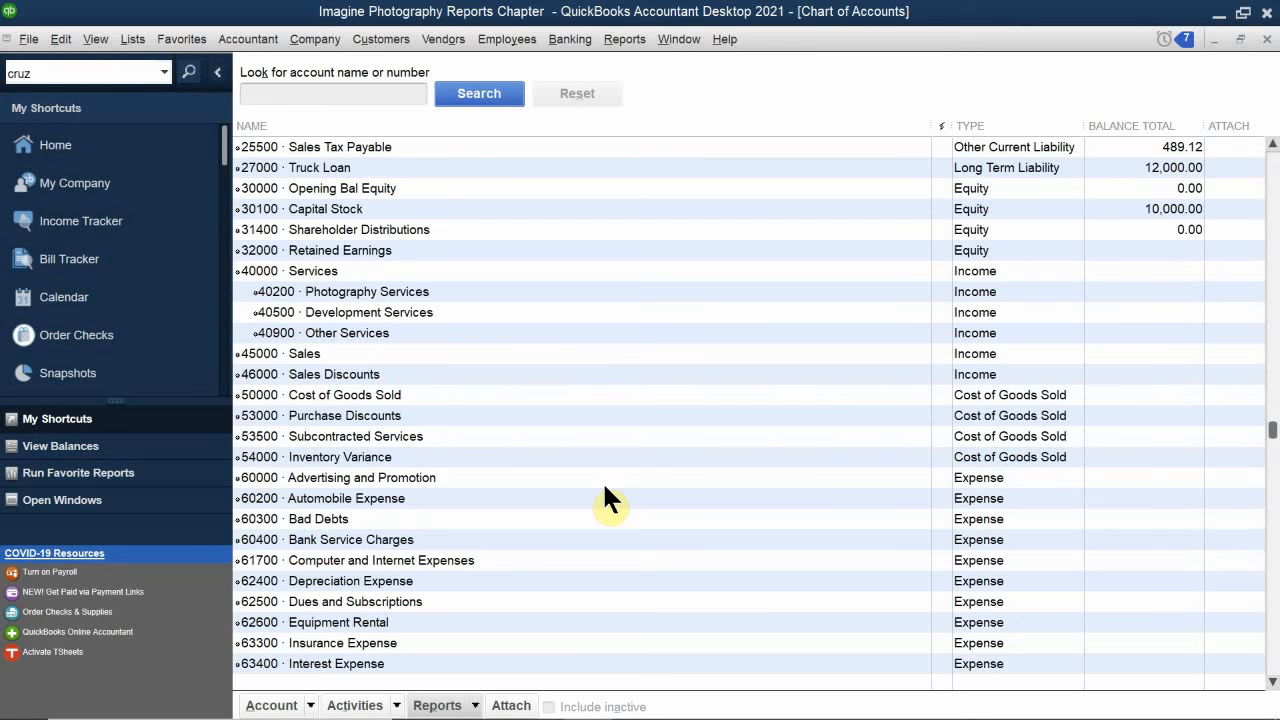
{"action": "scroll", "coordinate": [614, 480], "scroll_direction": "up", "scroll_amount": 3}
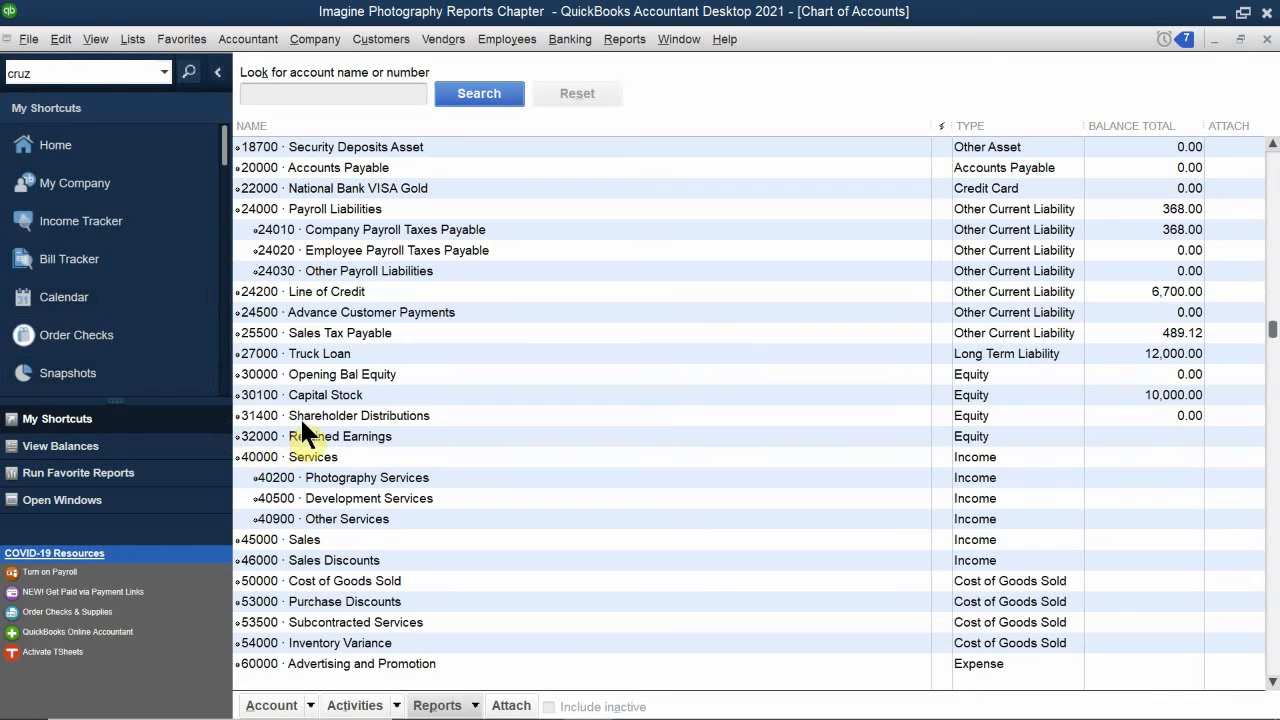
{"action": "double_click", "coordinate": [335, 539]}
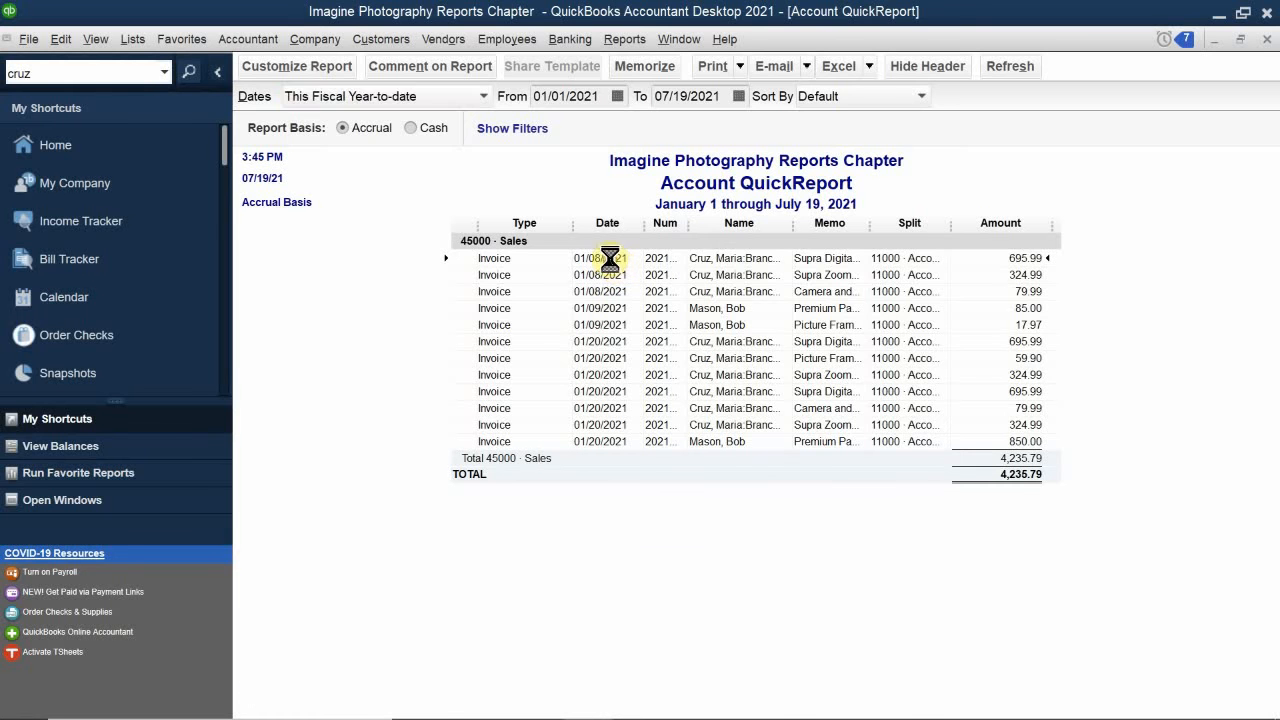
Open the first 01/08/2021 invoice from the Sales QuickReport, then close the invoice, the report and the Chart of Accounts
{"action": "double_click", "coordinate": [611, 259]}
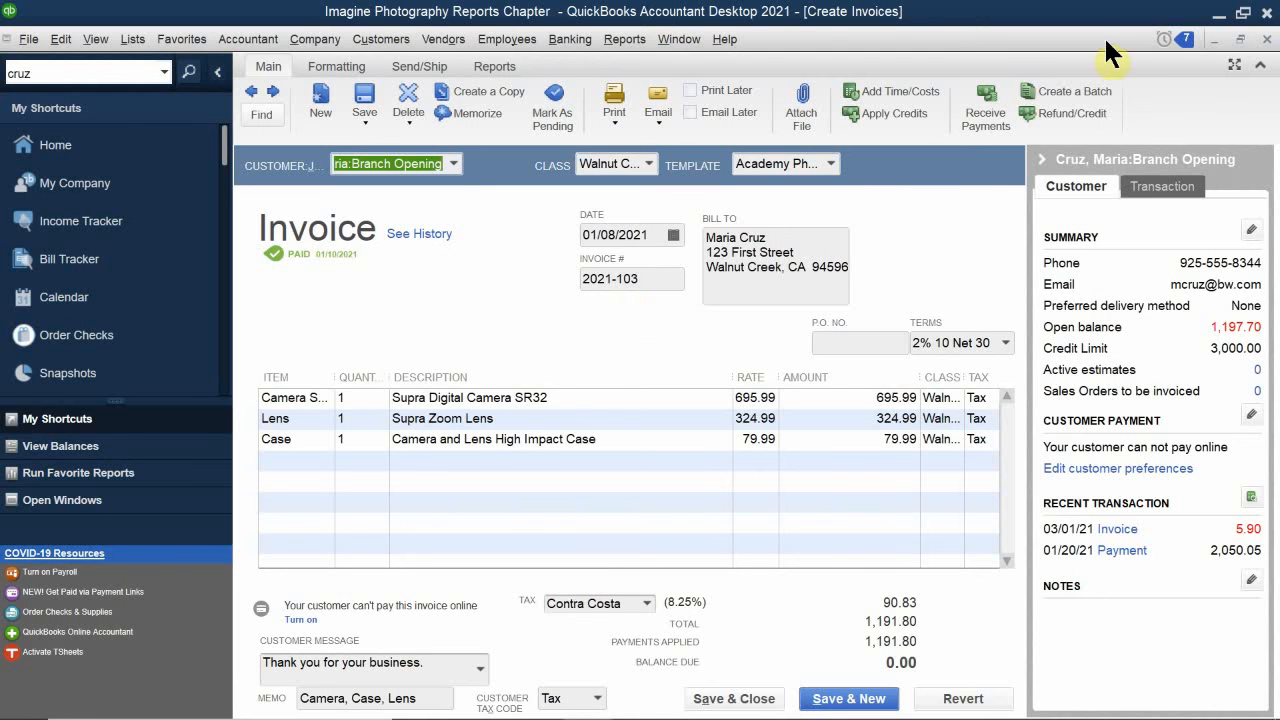
{"action": "left_click", "coordinate": [1267, 39]}
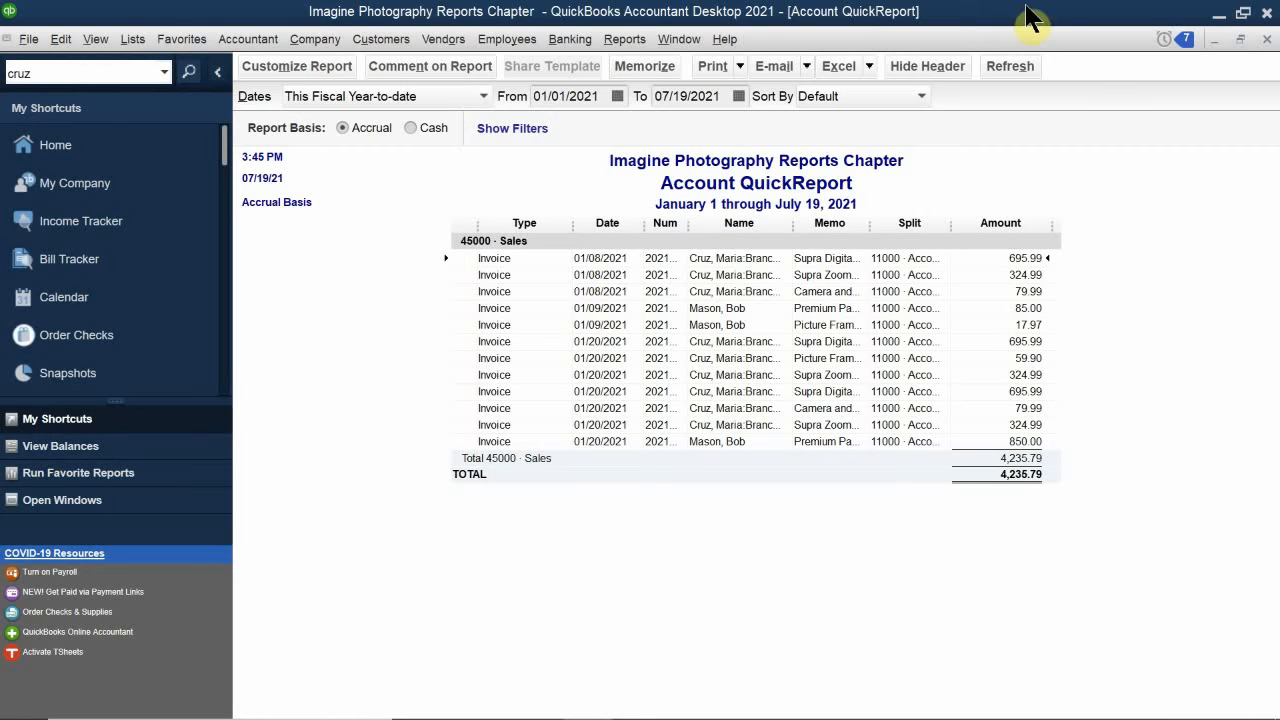
{"action": "left_click", "coordinate": [1267, 39]}
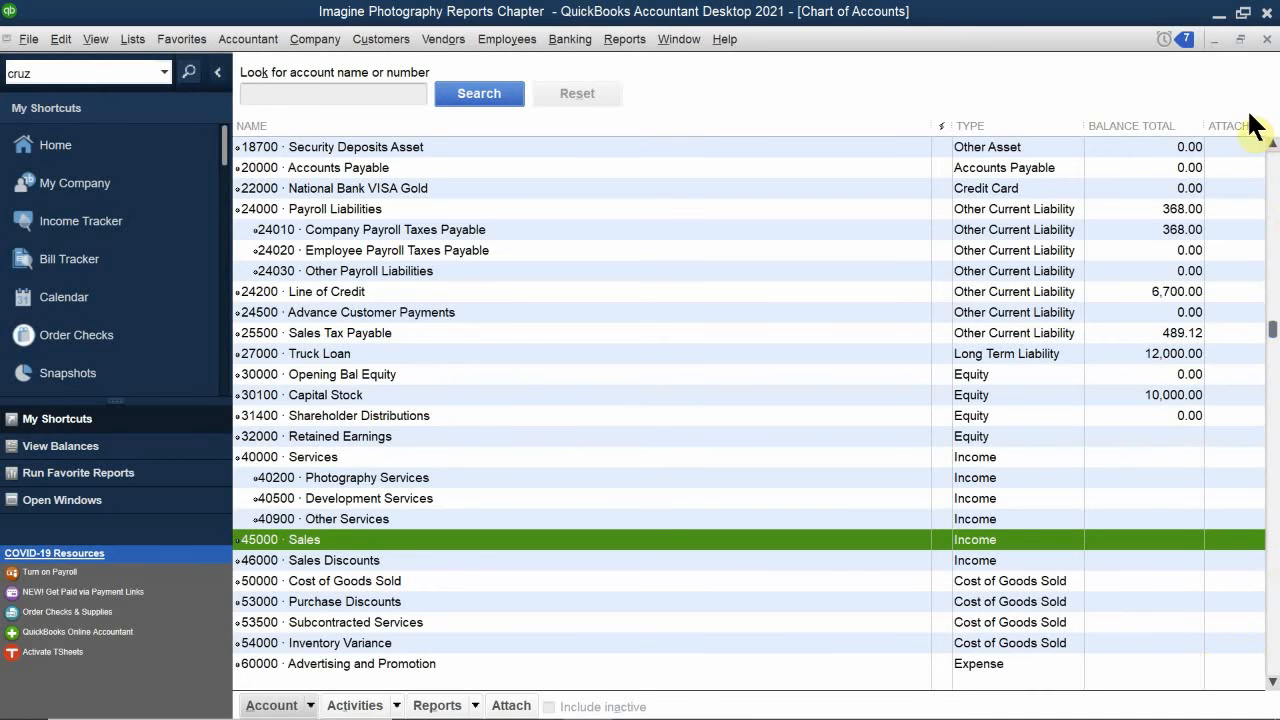
{"action": "left_click", "coordinate": [1265, 40]}
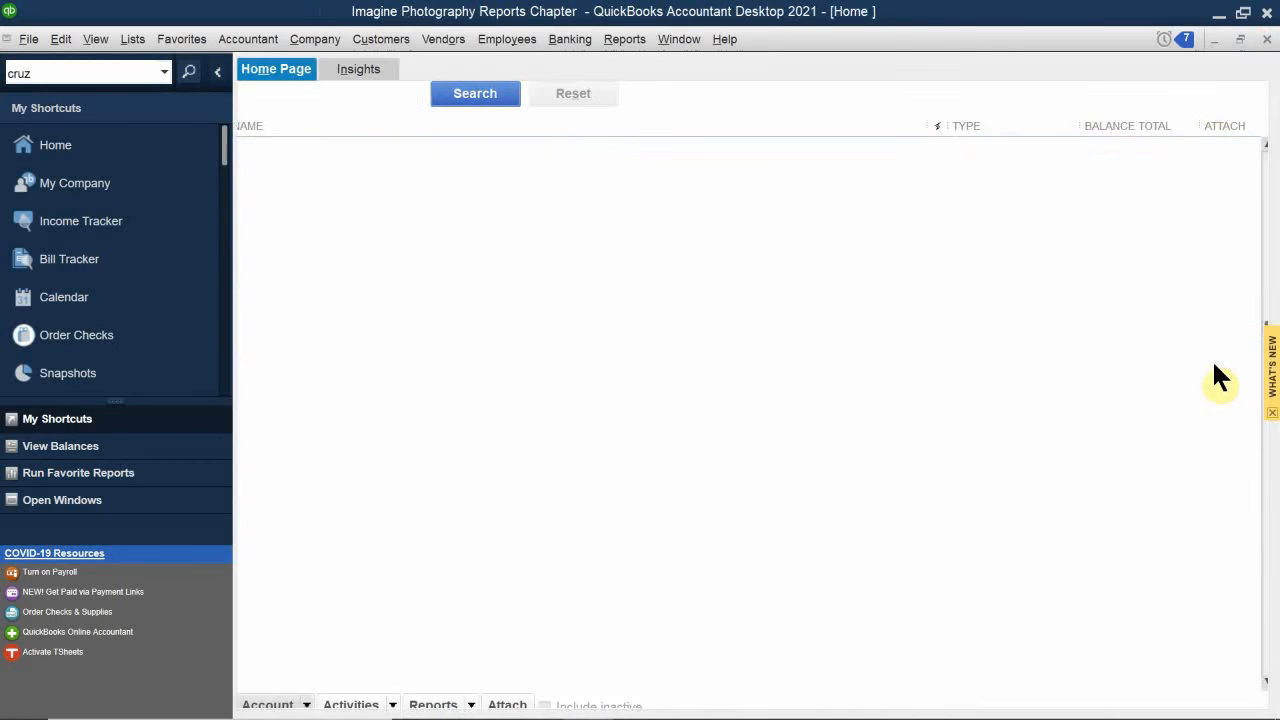
Switch to Acrobat Reader and bring up the QB 2021 CH 6.pdf document at the QuickReports section
{"action": "mouse_move", "coordinate": [810, 714]}
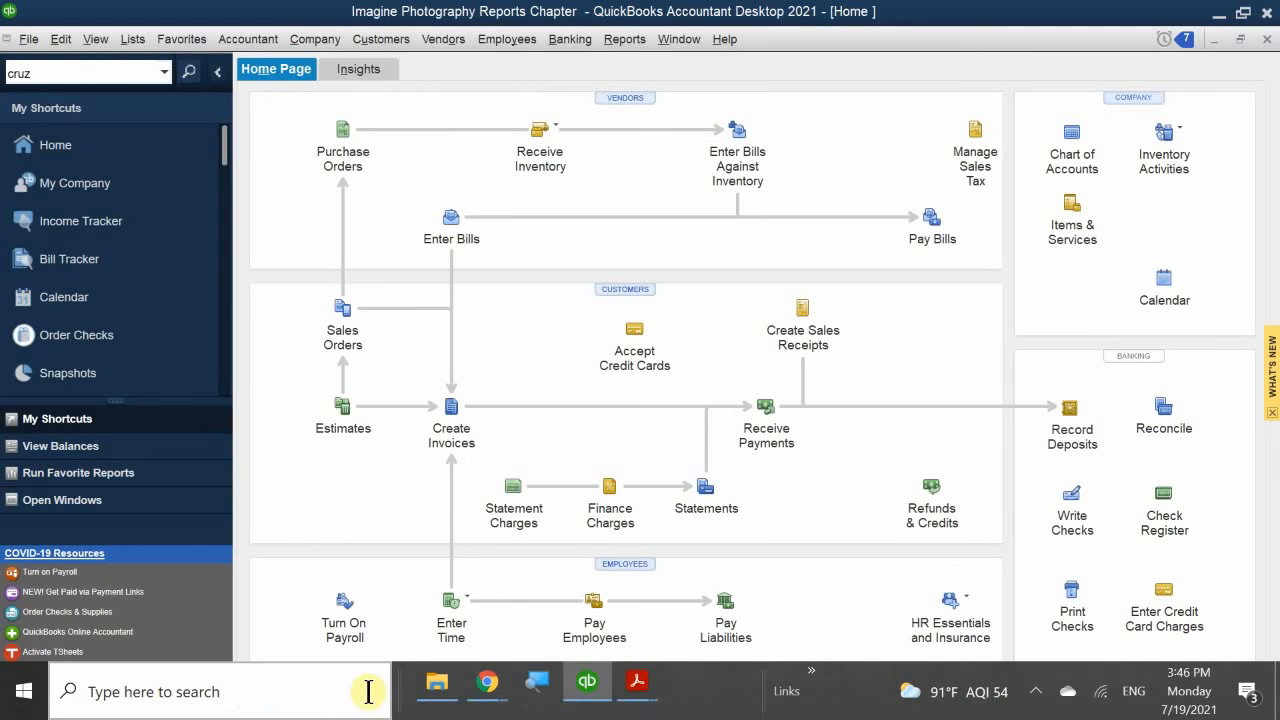
{"action": "mouse_move", "coordinate": [638, 688]}
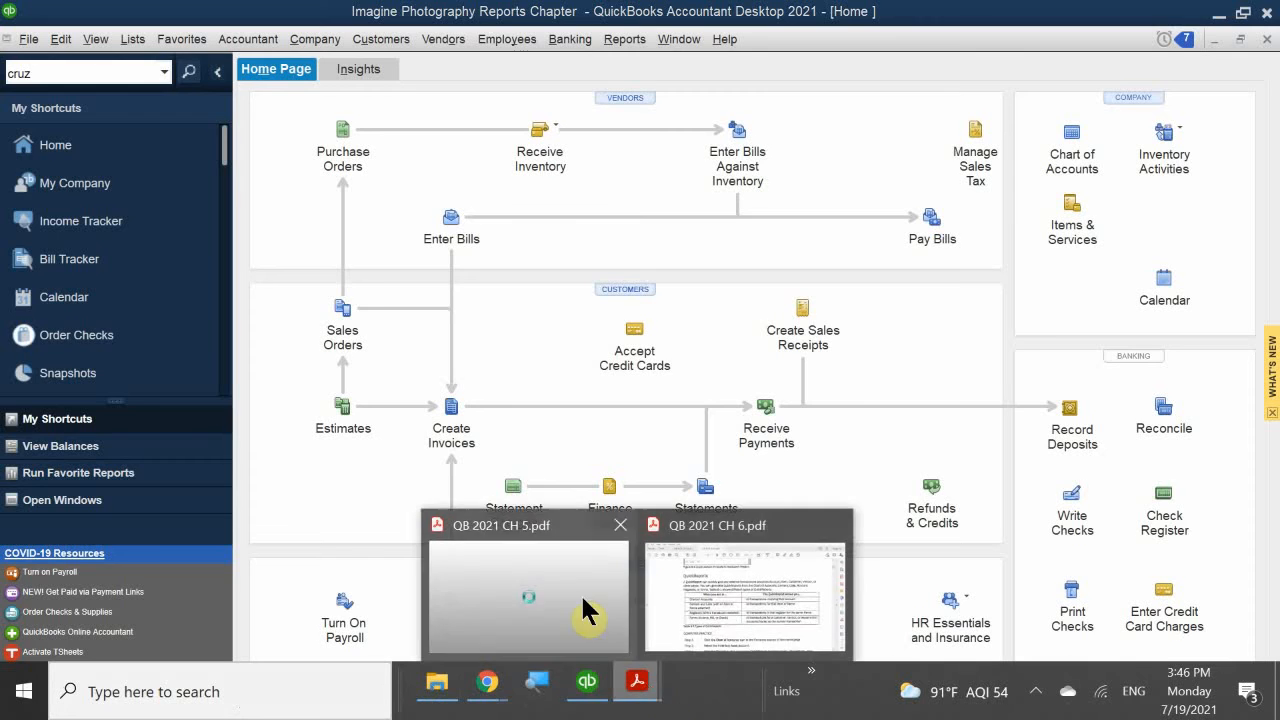
{"action": "left_click", "coordinate": [583, 605]}
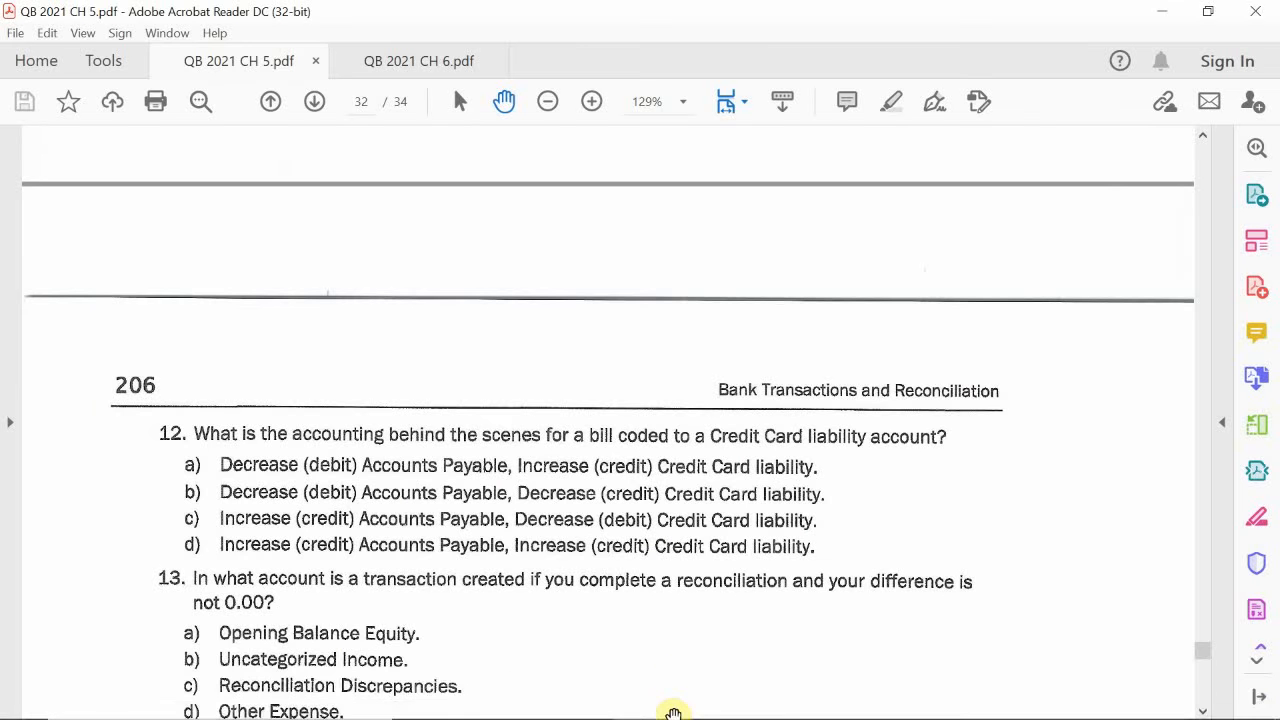
{"action": "mouse_move", "coordinate": [660, 714]}
{"action": "mouse_move", "coordinate": [645, 685]}
{"action": "left_click", "coordinate": [700, 612]}
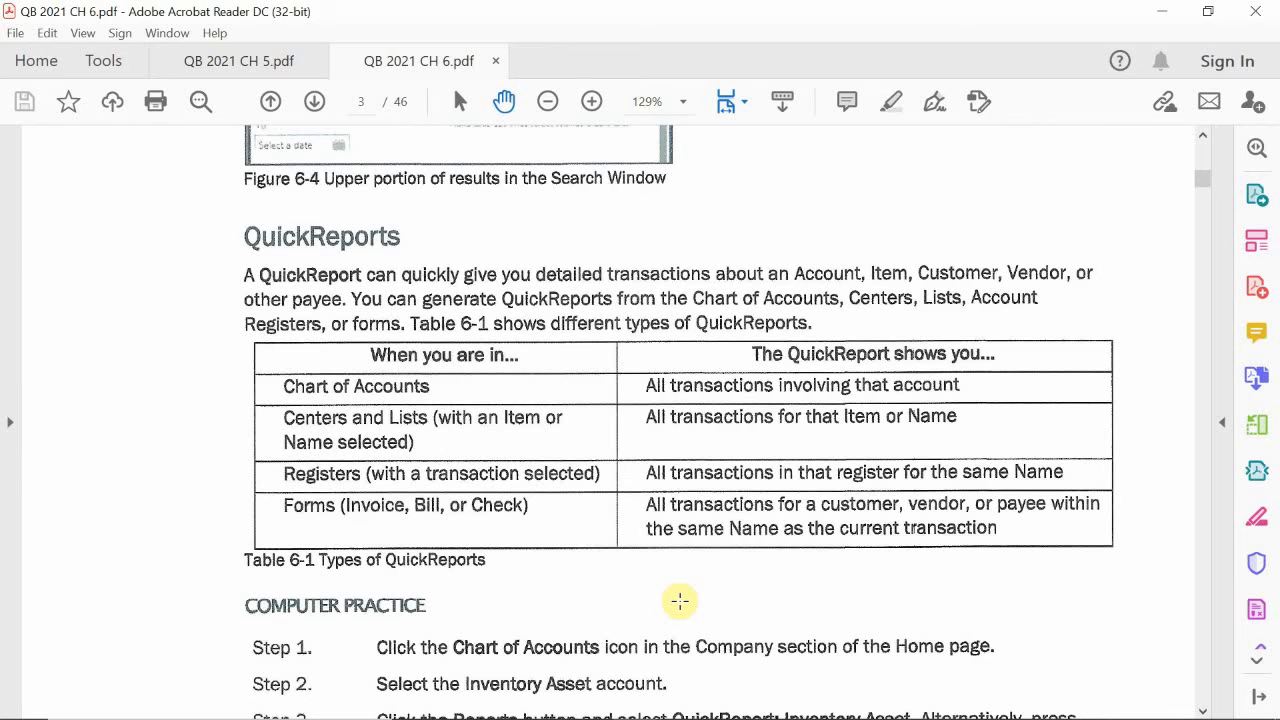
Read through the QuickReports practice steps and the Using QuickZoom section of the chapter 6 PDF
{"action": "scroll", "coordinate": [723, 534], "scroll_direction": "down", "scroll_amount": 10}
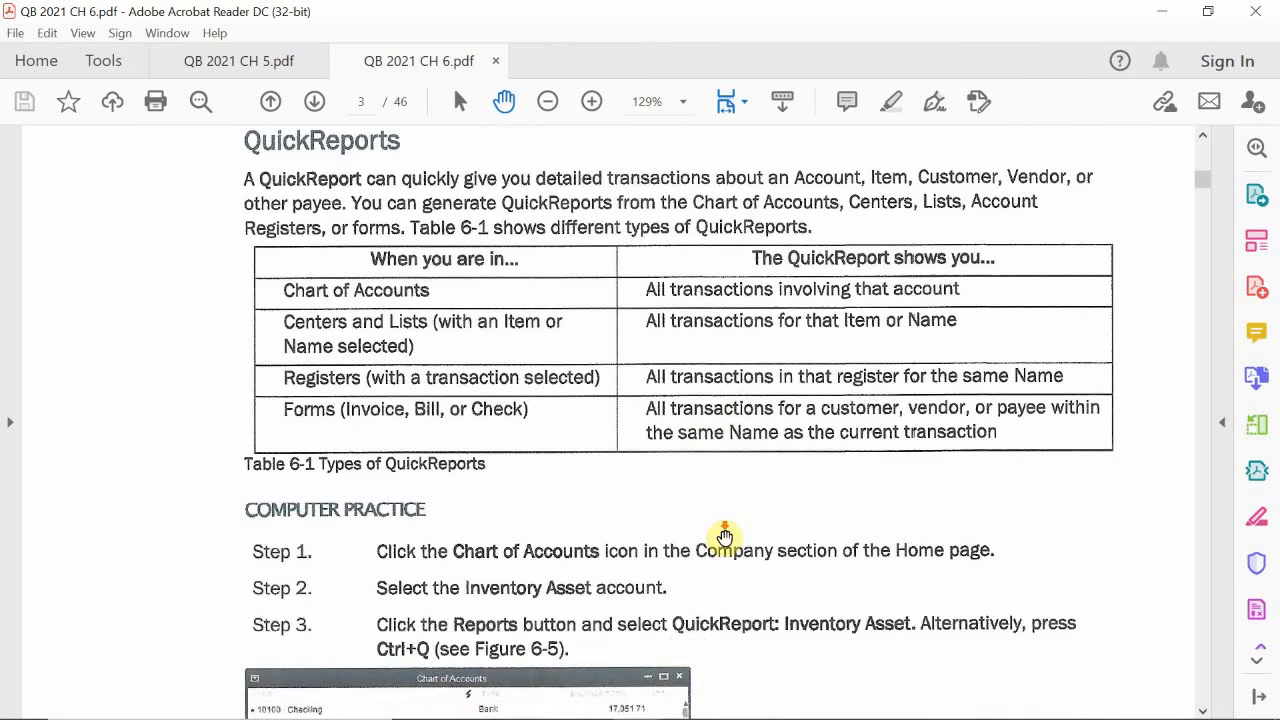
{"action": "scroll", "coordinate": [725, 567], "scroll_direction": "down", "scroll_amount": 5}
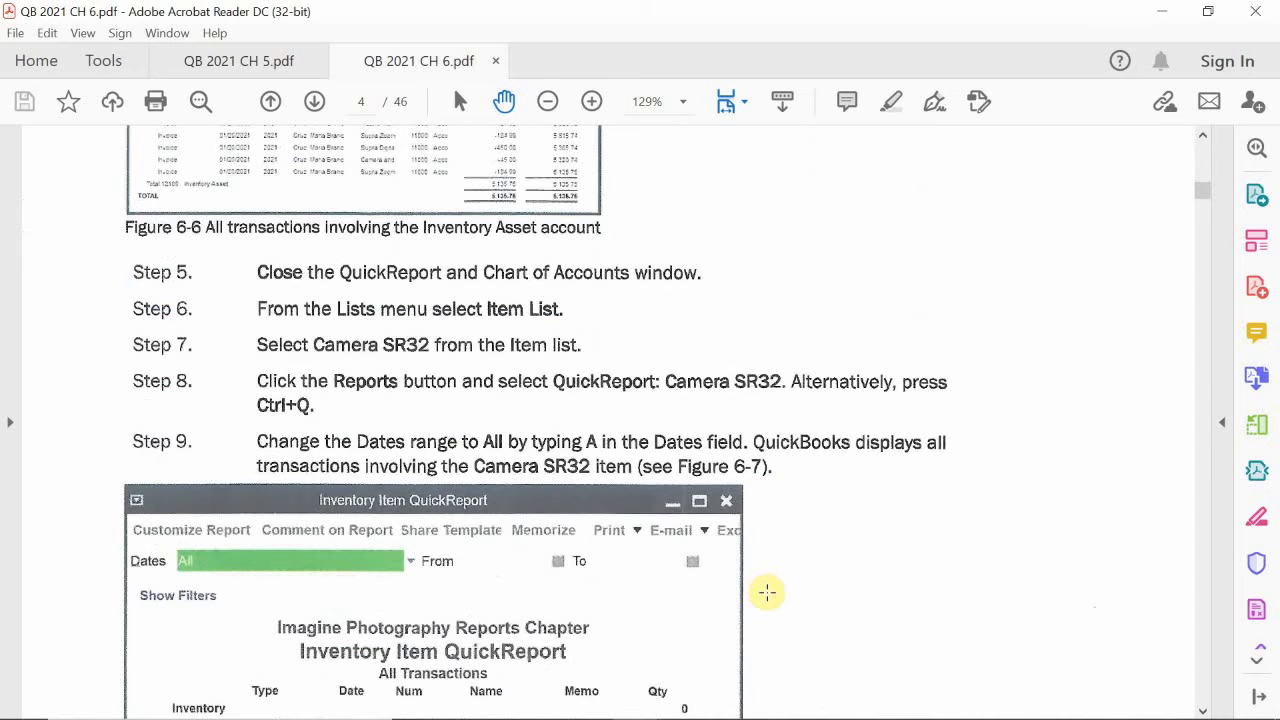
{"action": "scroll", "coordinate": [767, 592], "scroll_direction": "down", "scroll_amount": 8}
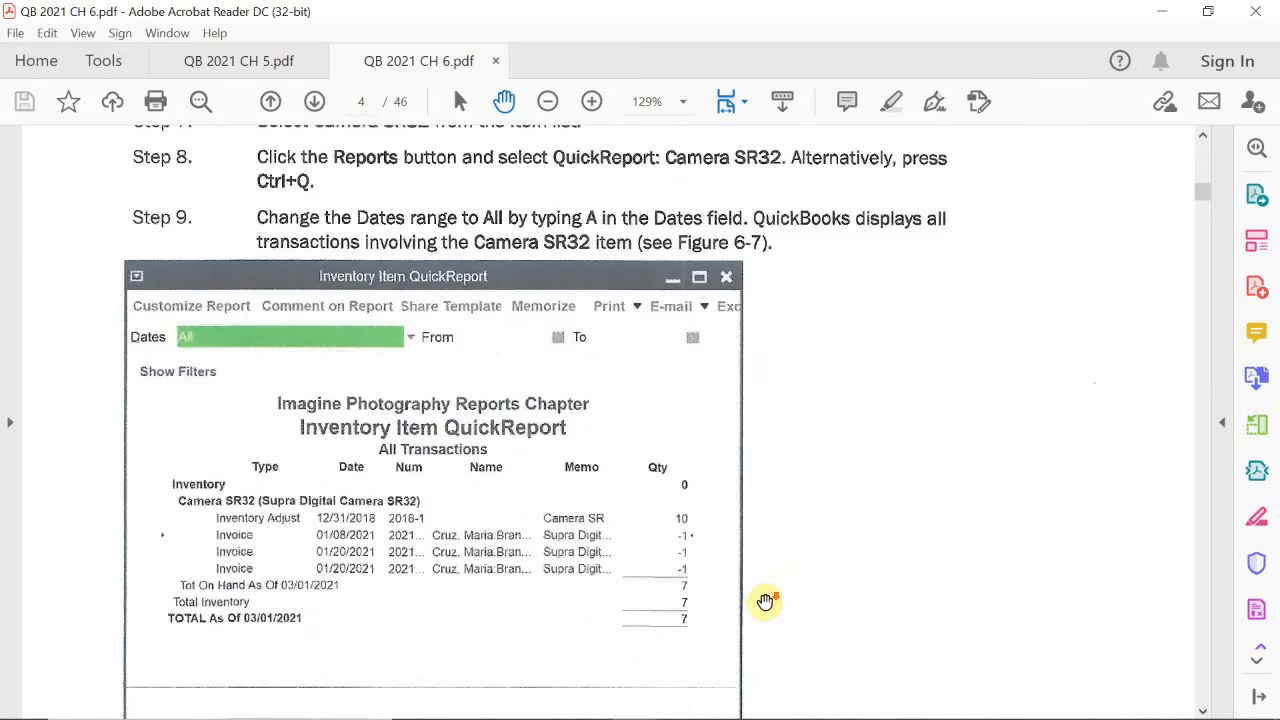
{"action": "scroll", "coordinate": [727, 557], "scroll_direction": "down", "scroll_amount": 5}
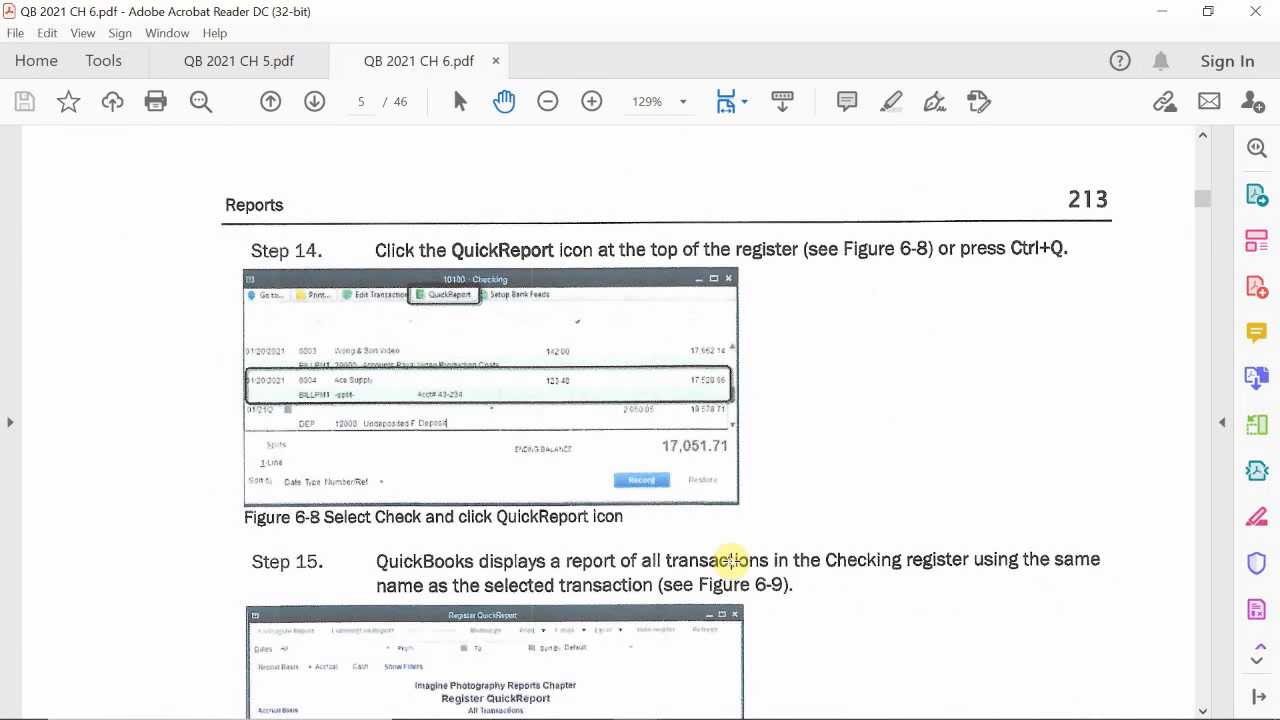
{"action": "scroll", "coordinate": [731, 560], "scroll_direction": "down", "scroll_amount": 8}
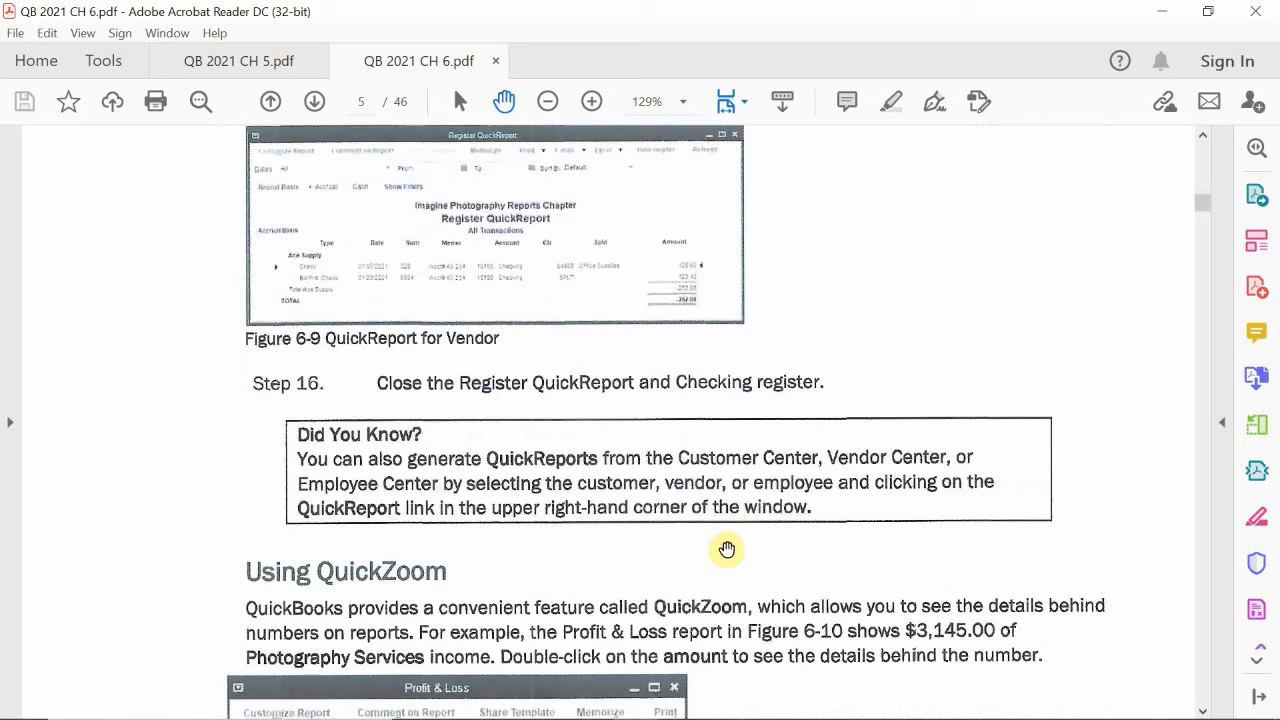
{"action": "scroll", "coordinate": [727, 549], "scroll_direction": "down", "scroll_amount": 10}
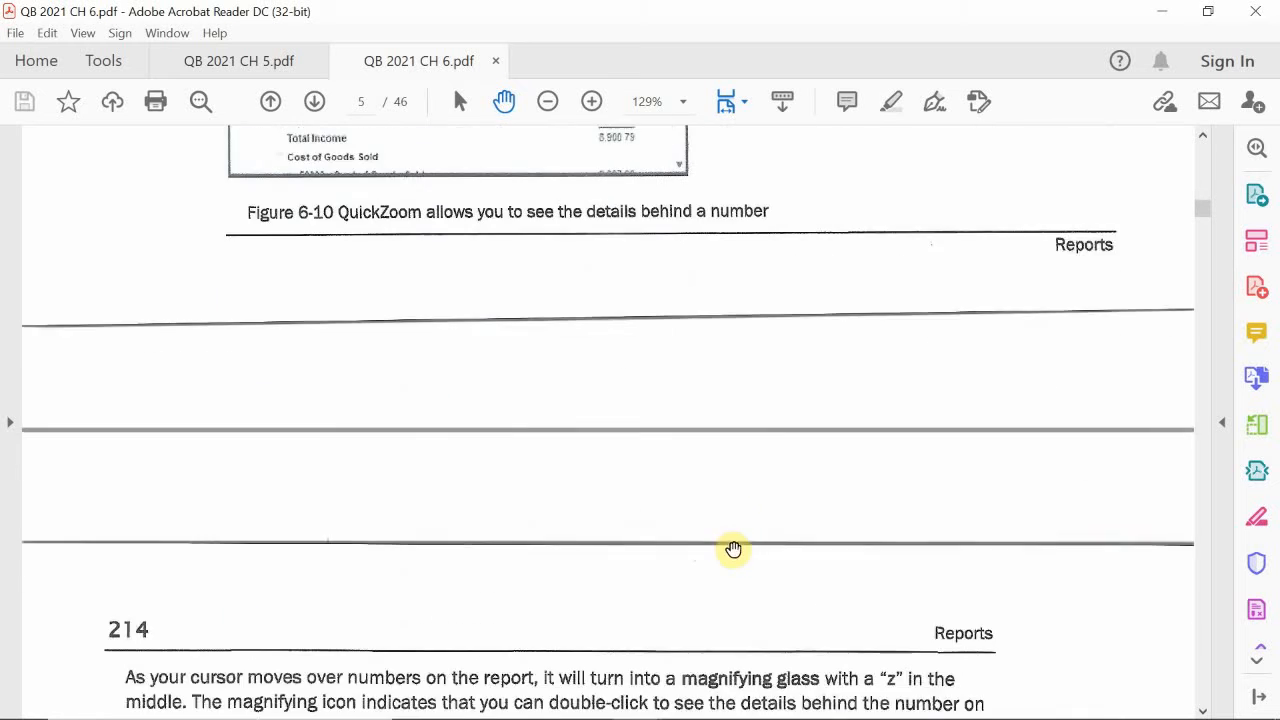
{"action": "scroll", "coordinate": [733, 549], "scroll_direction": "down", "scroll_amount": 10}
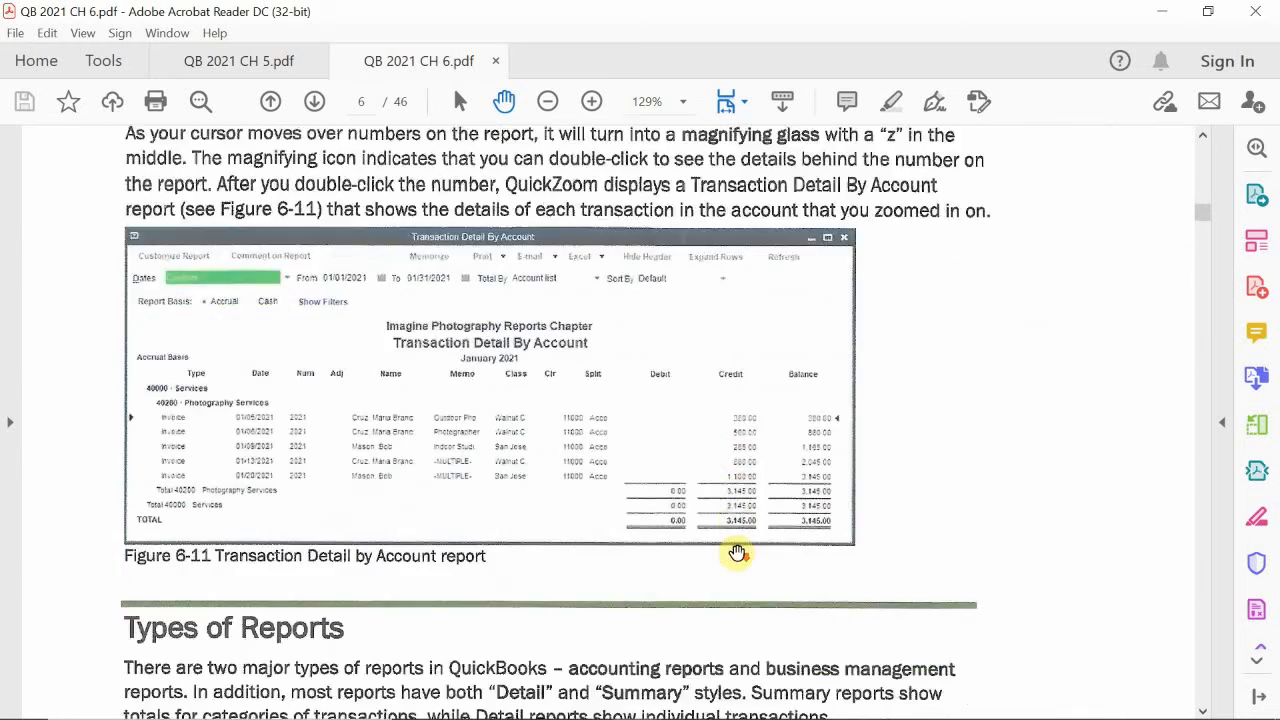
Examine the Types of Reports section and its table of accounting and business management report examples
{"action": "scroll", "coordinate": [737, 553], "scroll_direction": "down", "scroll_amount": 10}
{"action": "scroll", "coordinate": [737, 553], "scroll_direction": "up", "scroll_amount": 8}
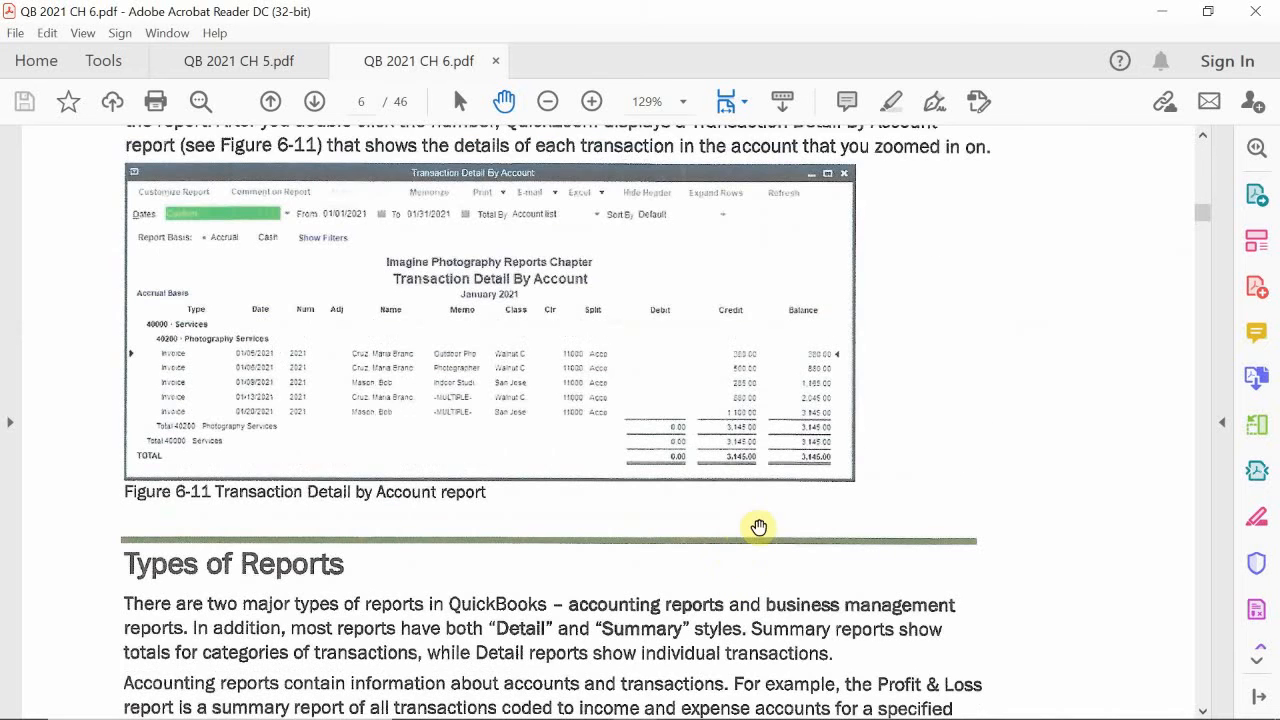
{"action": "scroll", "coordinate": [759, 527], "scroll_direction": "down", "scroll_amount": 5}
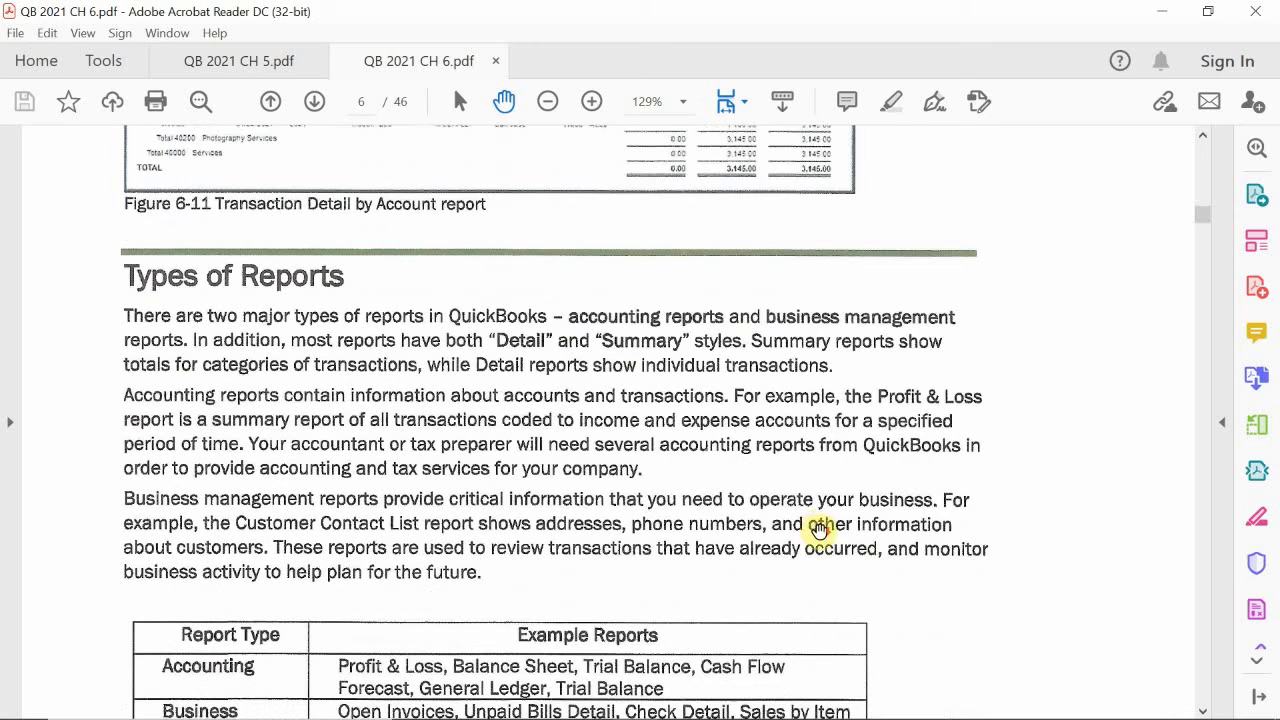
{"action": "scroll", "coordinate": [846, 545], "scroll_direction": "down", "scroll_amount": 2}
{"action": "scroll", "coordinate": [846, 543], "scroll_direction": "down", "scroll_amount": 1}
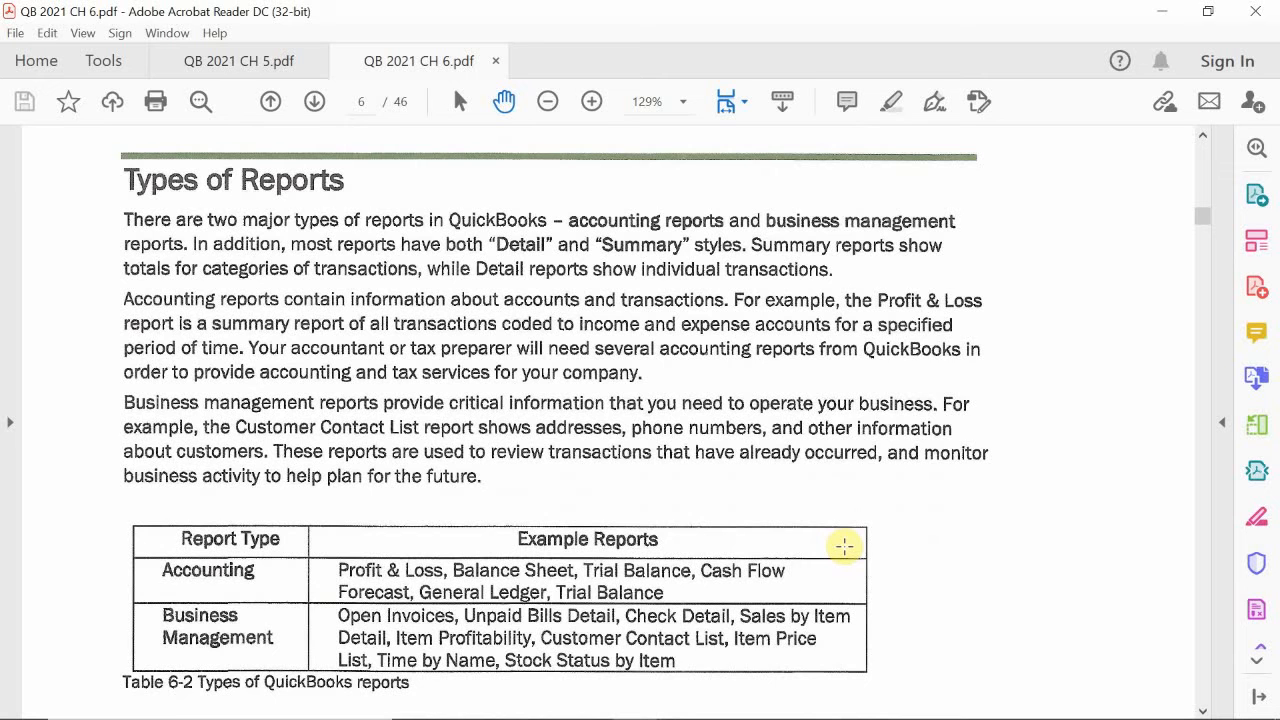
{"action": "scroll", "coordinate": [808, 534], "scroll_direction": "down", "scroll_amount": 1}
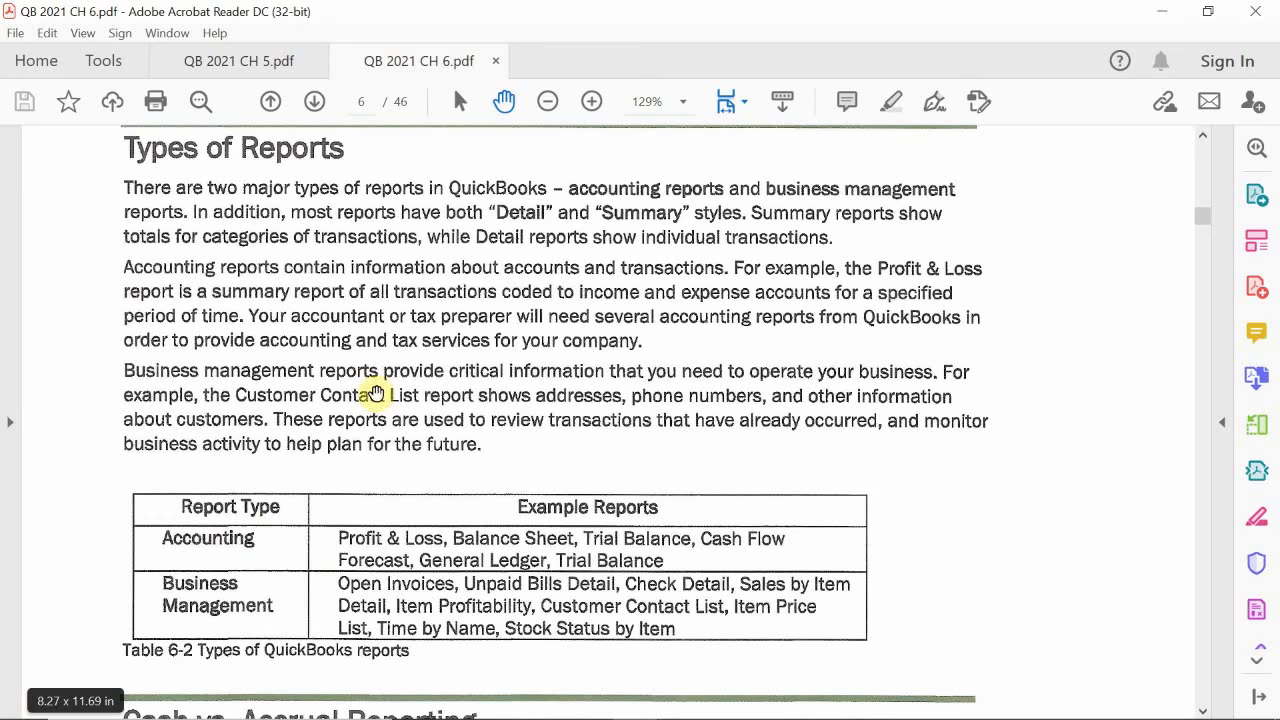
Read the Cash vs. Accrual Reporting section and its practice steps for the Reports & Graphs preferences
{"action": "scroll", "coordinate": [443, 480], "scroll_direction": "down", "scroll_amount": 5}
{"action": "scroll", "coordinate": [467, 510], "scroll_direction": "down", "scroll_amount": 1}
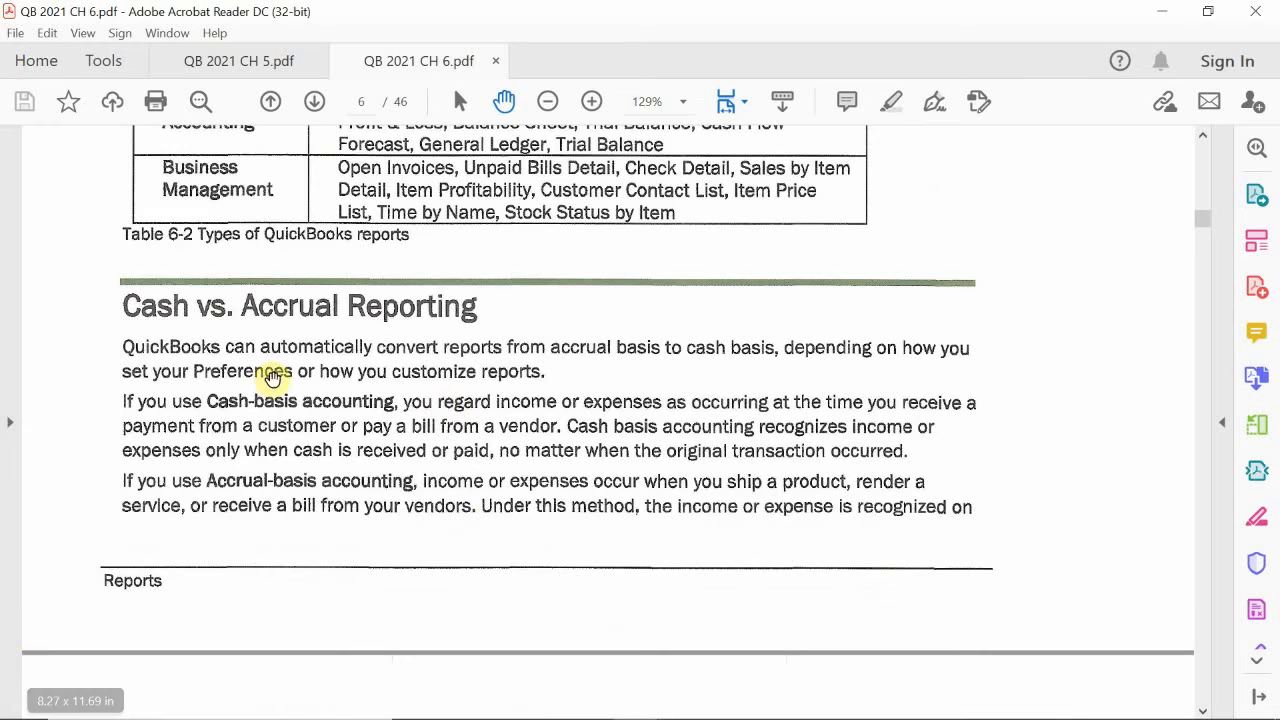
{"action": "scroll", "coordinate": [410, 457], "scroll_direction": "down", "scroll_amount": 3}
{"action": "scroll", "coordinate": [410, 457], "scroll_direction": "down", "scroll_amount": 10}
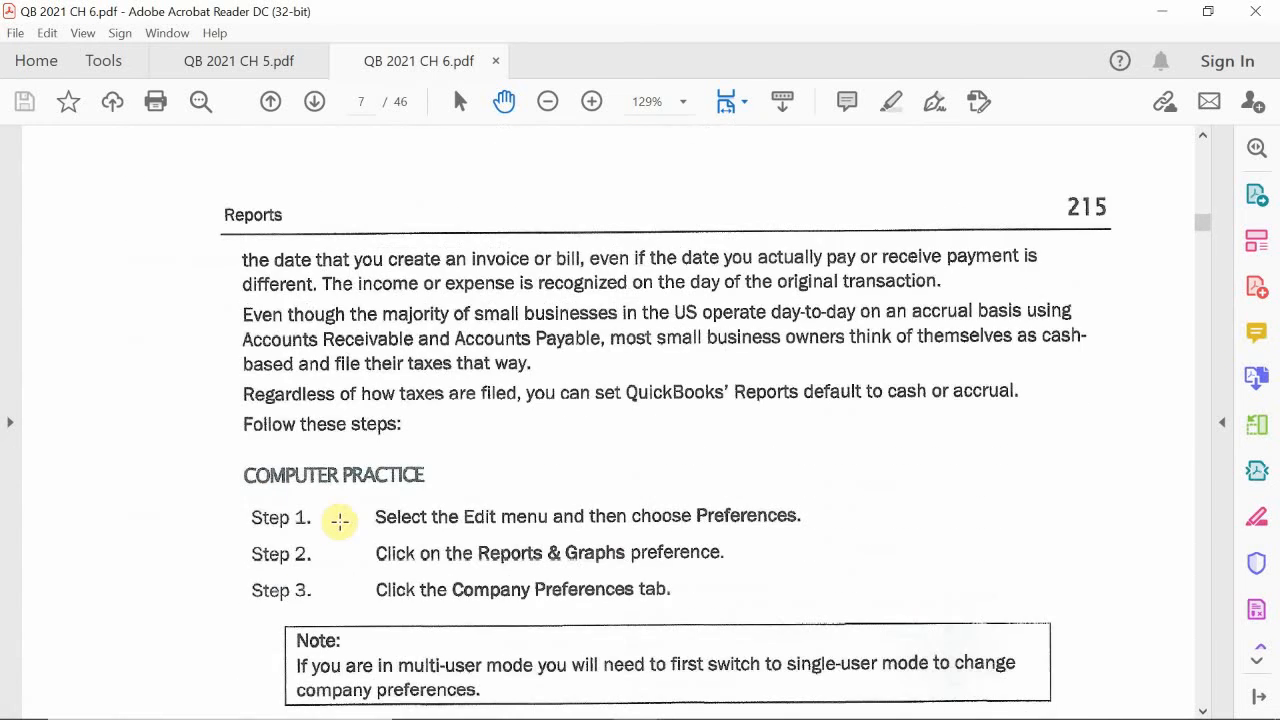
{"action": "scroll", "coordinate": [340, 521], "scroll_direction": "down", "scroll_amount": 4}
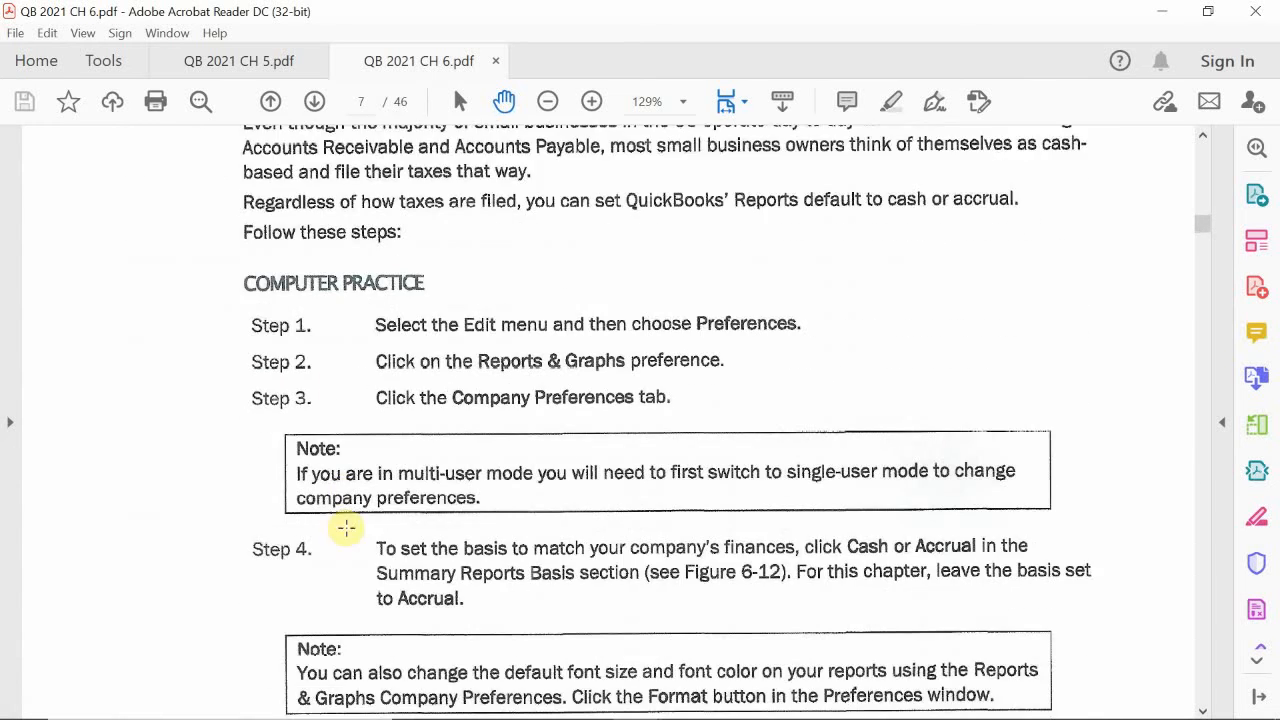
{"action": "scroll", "coordinate": [425, 472], "scroll_direction": "down", "scroll_amount": 10}
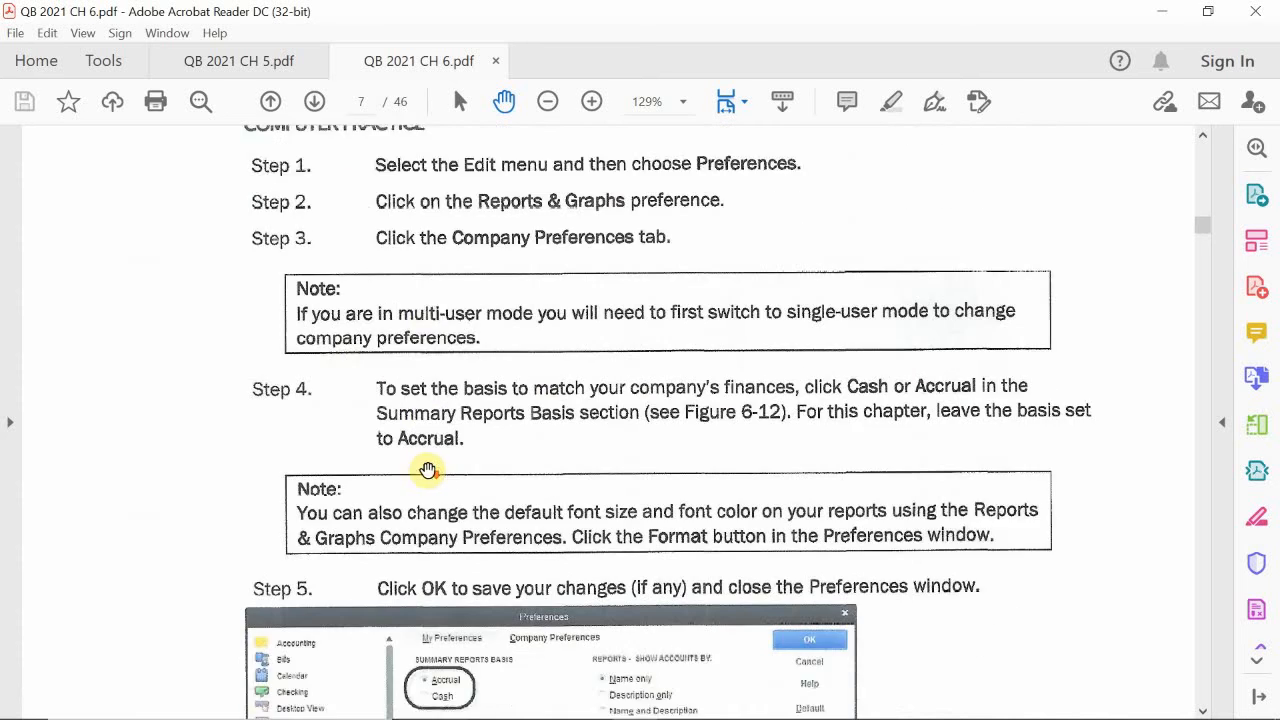
{"action": "scroll", "coordinate": [430, 475], "scroll_direction": "down", "scroll_amount": 15}
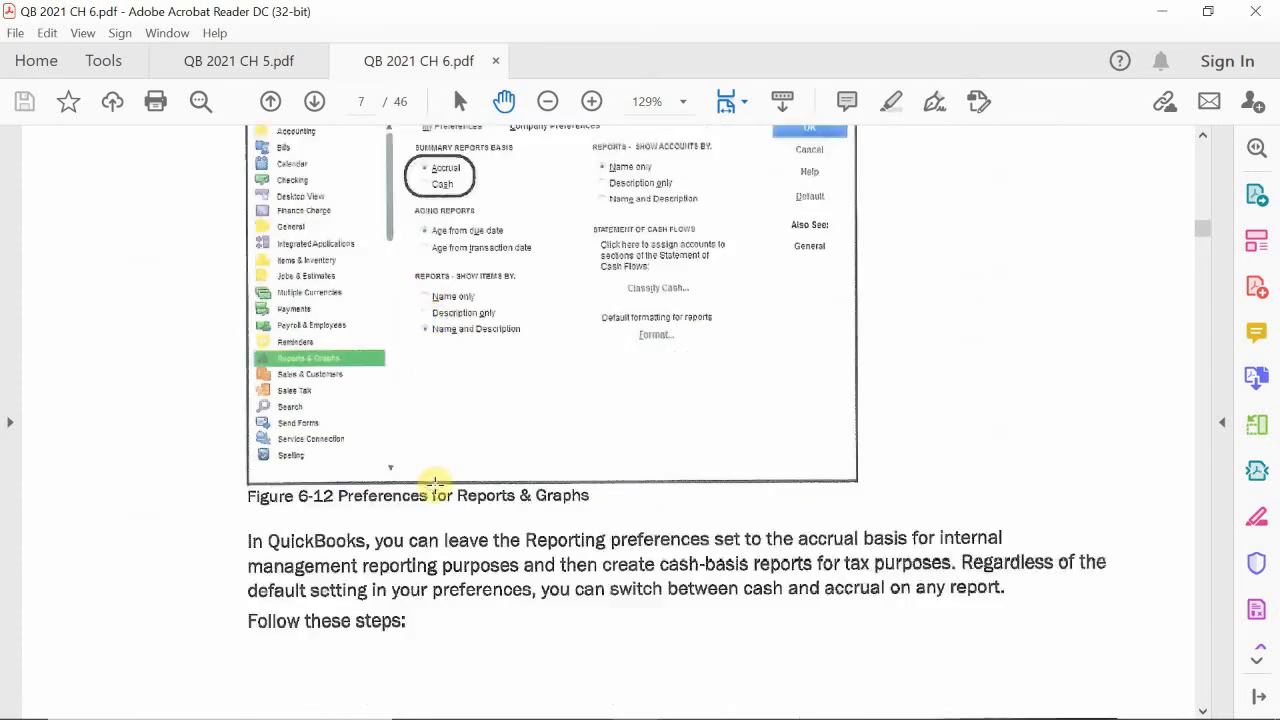
{"action": "scroll", "coordinate": [436, 485], "scroll_direction": "down", "scroll_amount": 16}
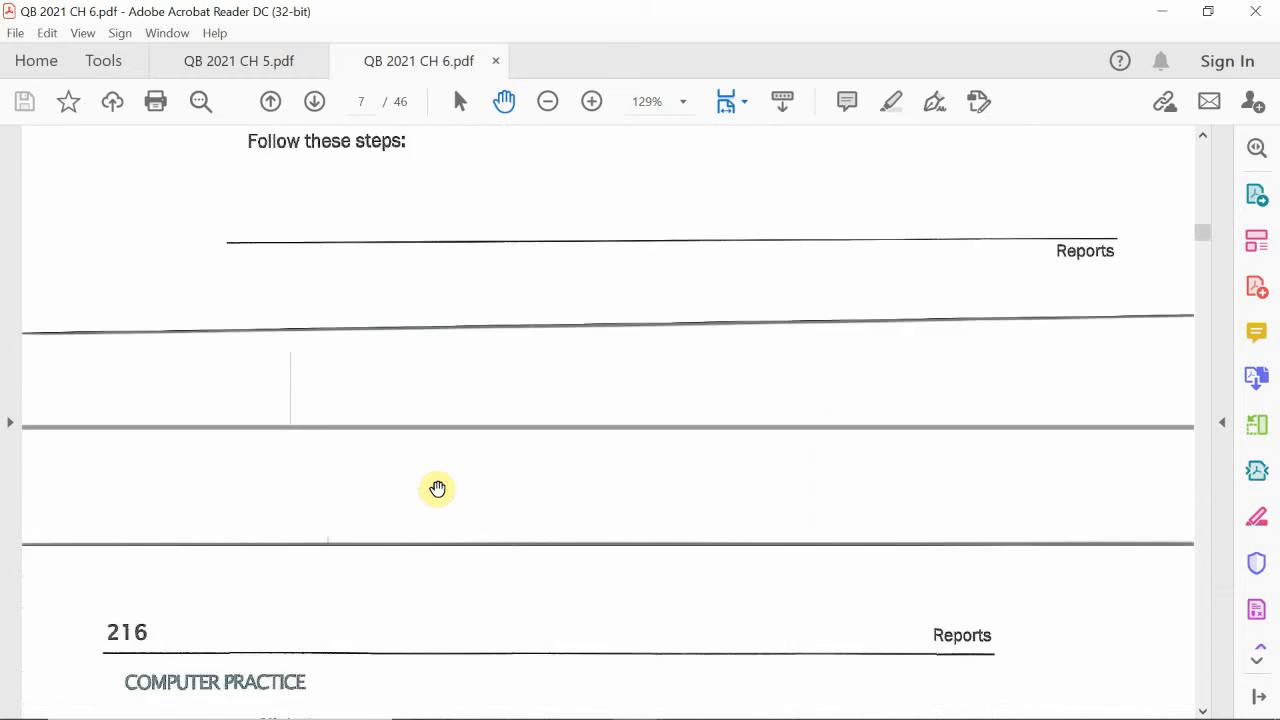
{"action": "scroll", "coordinate": [437, 488], "scroll_direction": "down", "scroll_amount": 8}
Switch to QuickBooks, set the summary reports basis to Cash in the Reports & Graphs company preferences, and save the preferences
{"action": "mouse_move", "coordinate": [437, 700]}
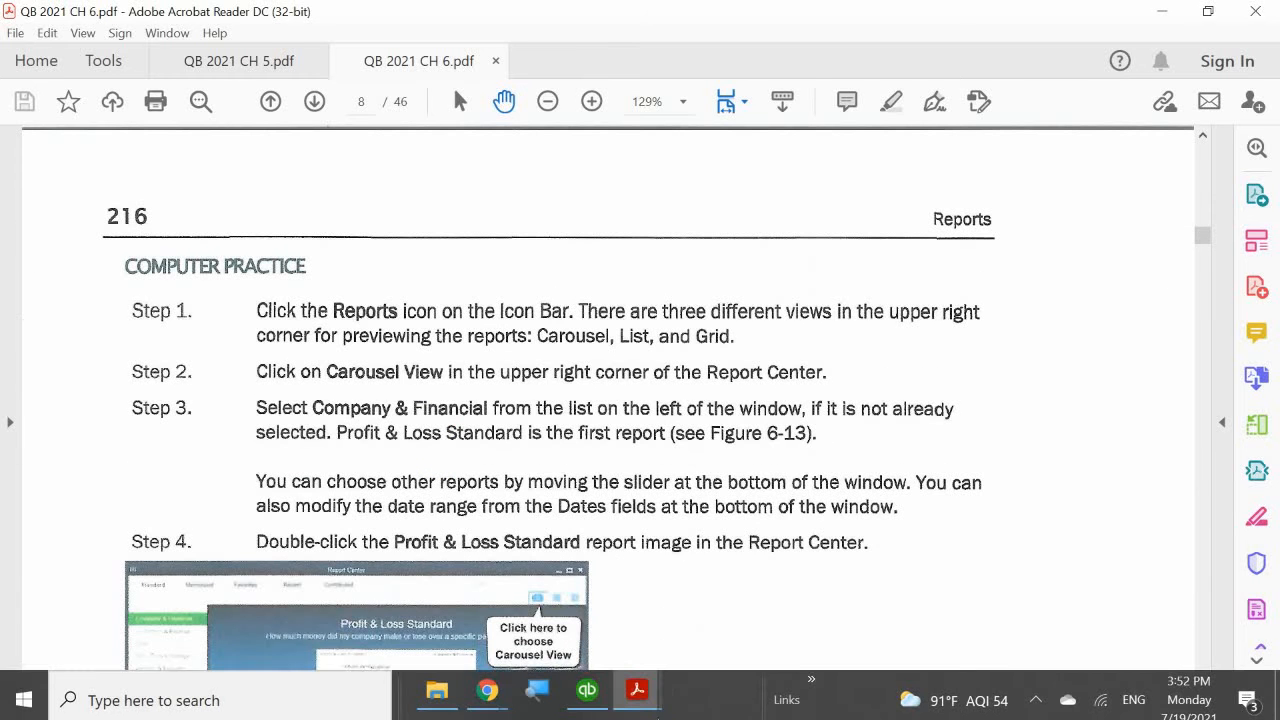
{"action": "left_click", "coordinate": [588, 684]}
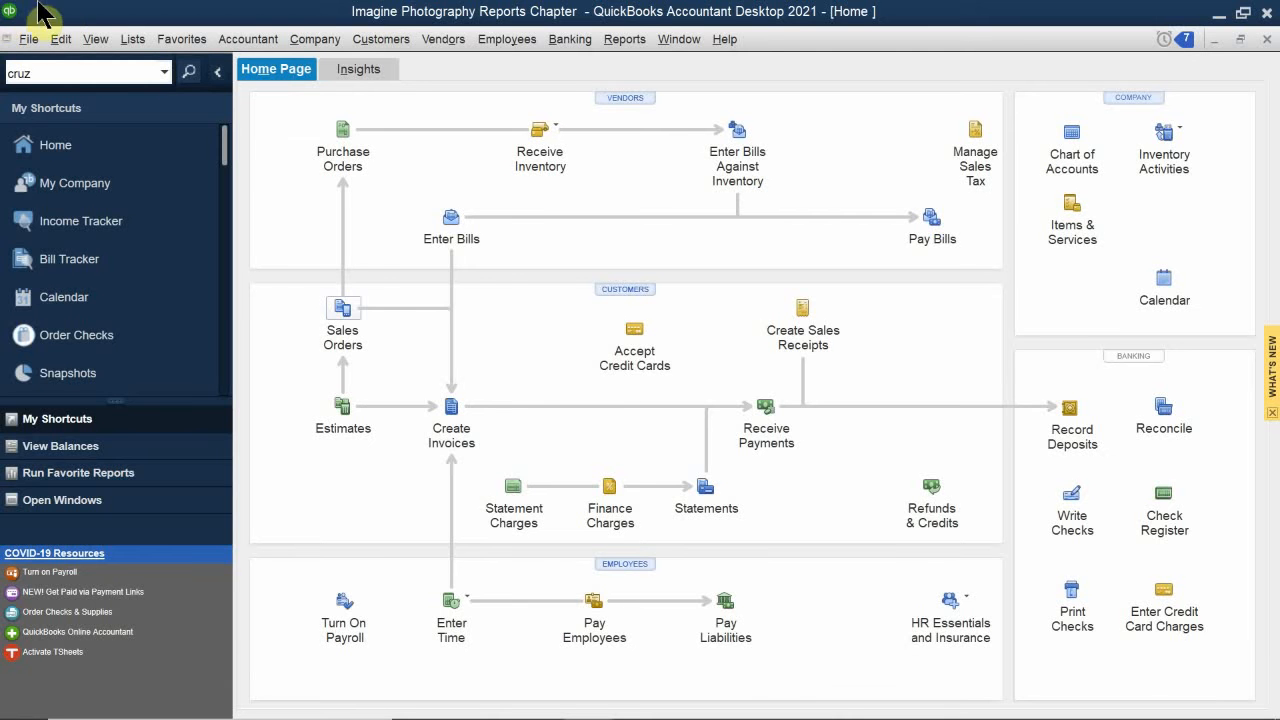
{"action": "left_click", "coordinate": [60, 39]}
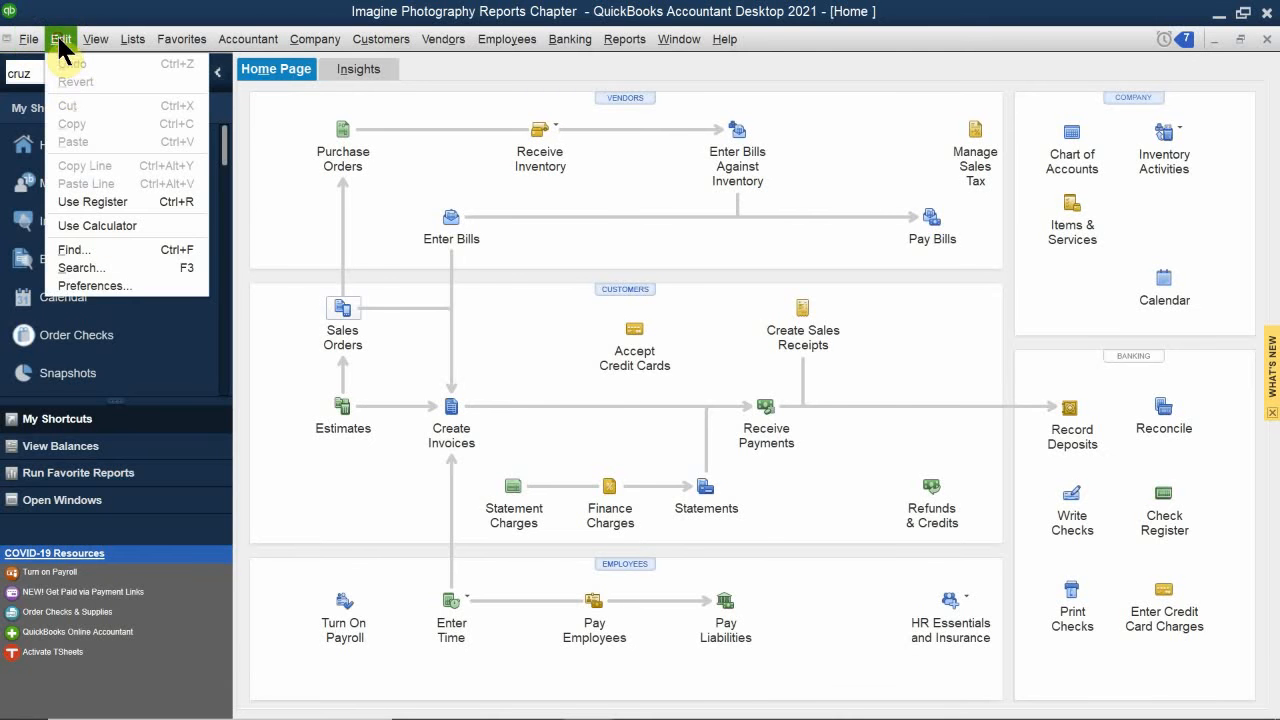
{"action": "left_click", "coordinate": [139, 285]}
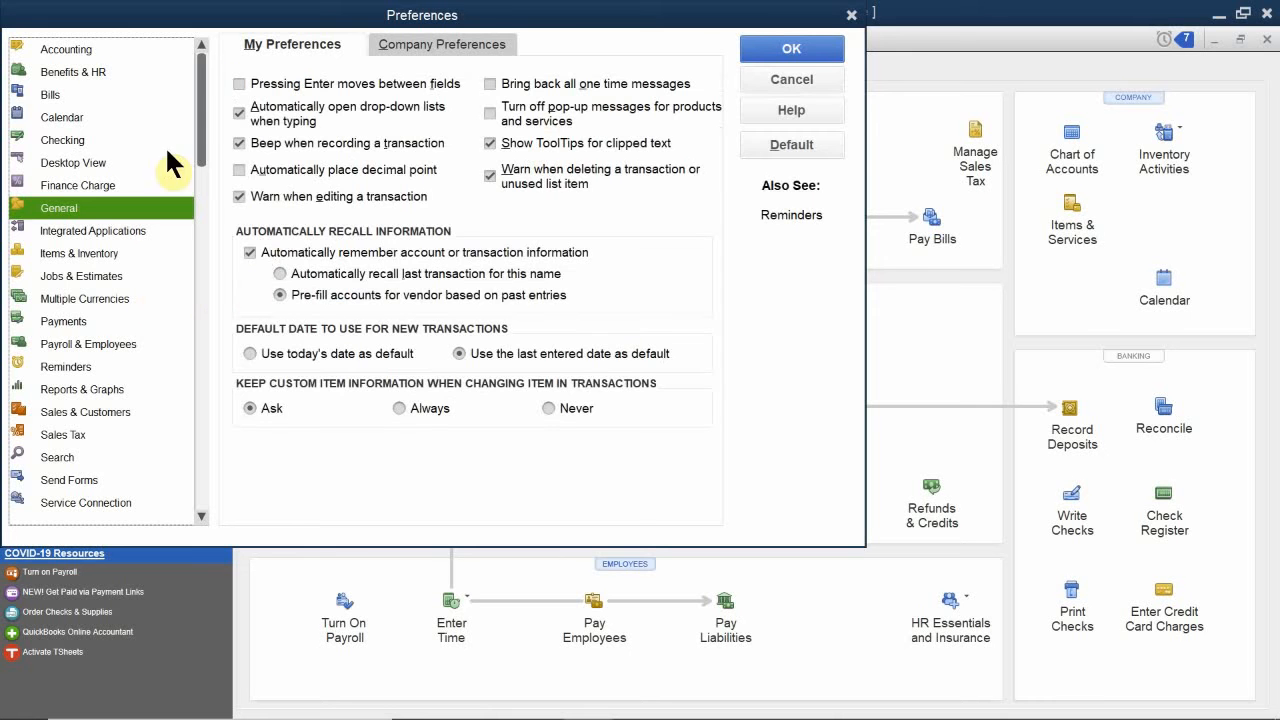
{"action": "left_click", "coordinate": [80, 389]}
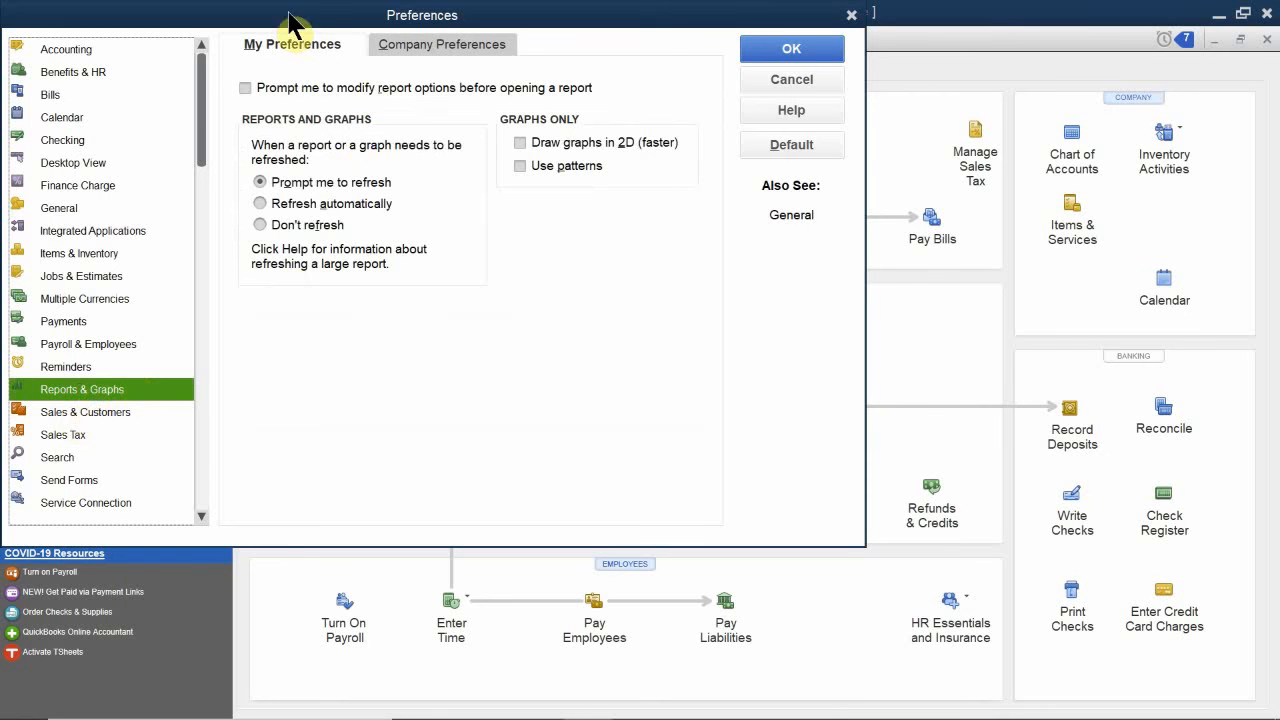
{"action": "left_click", "coordinate": [450, 42]}
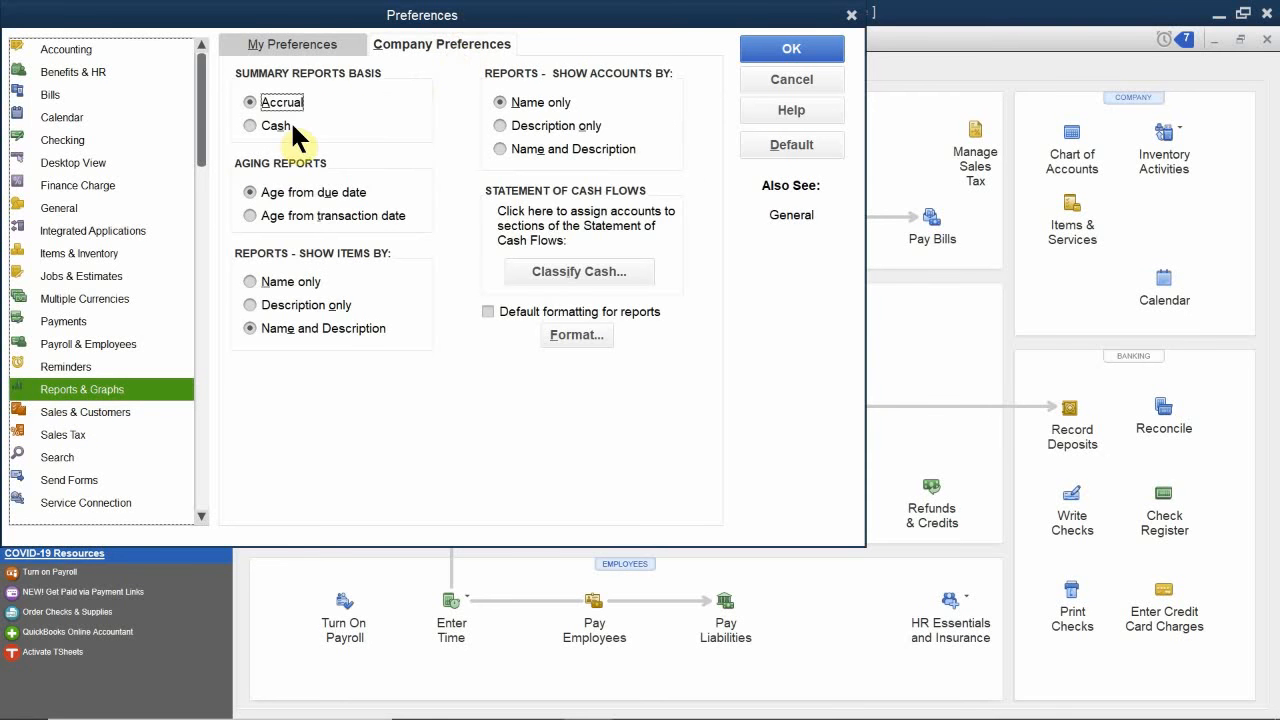
{"action": "left_click_drag", "start_coordinate": [289, 27], "coordinate": [543, 39]}
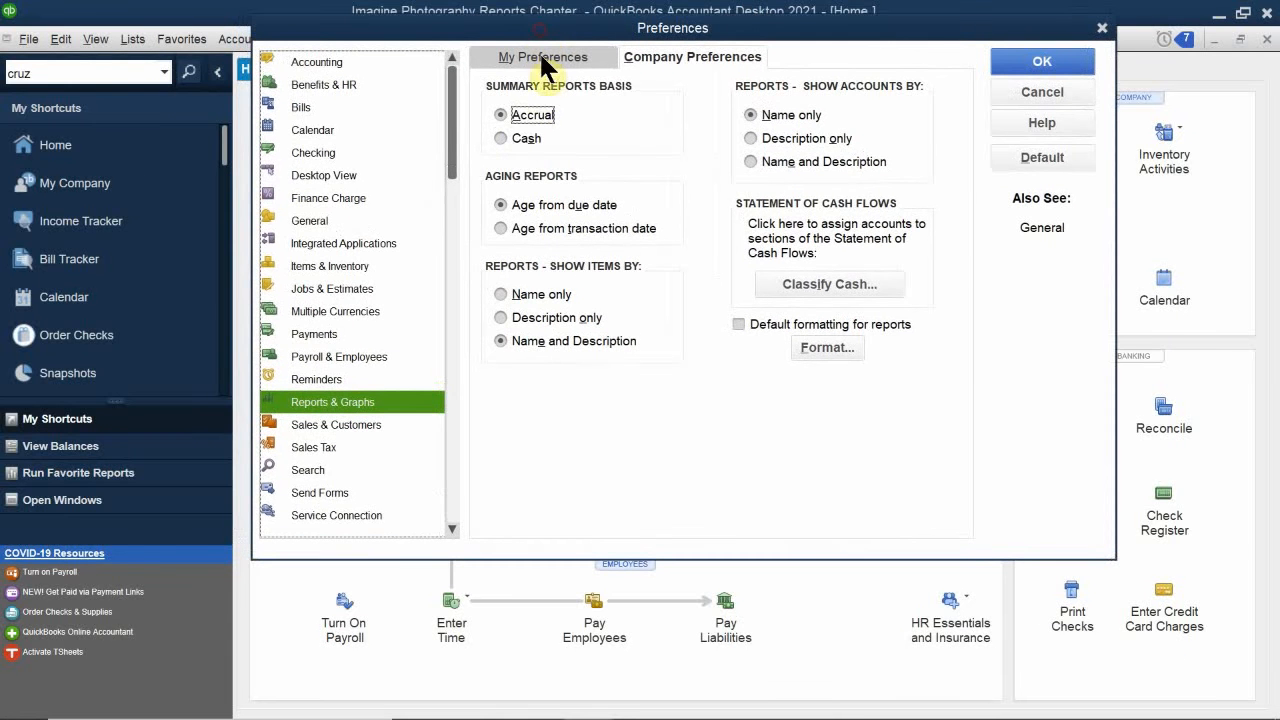
{"action": "left_click", "coordinate": [527, 140]}
{"action": "left_click", "coordinate": [1043, 52]}
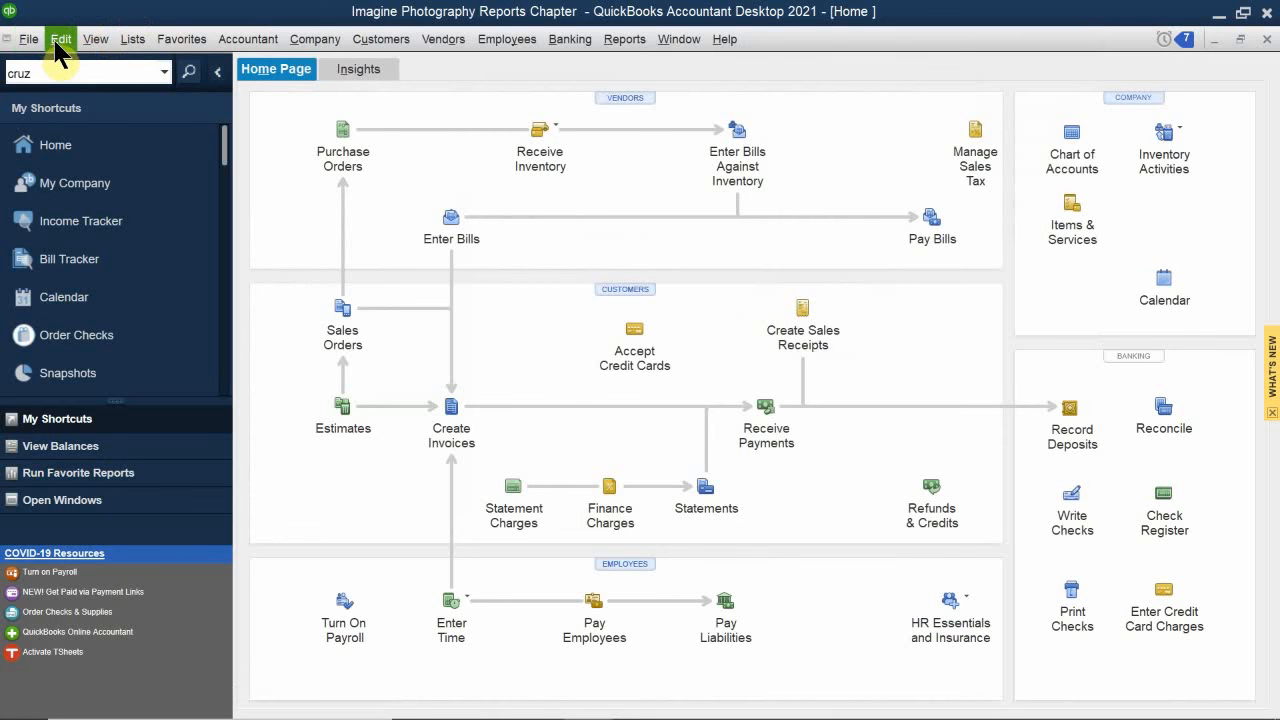
Return to the chapter 6 PDF, read the Report Center and Profit & Loss practice steps, and switch back to QuickBooks
{"action": "mouse_move", "coordinate": [560, 718]}
{"action": "mouse_move", "coordinate": [660, 718]}
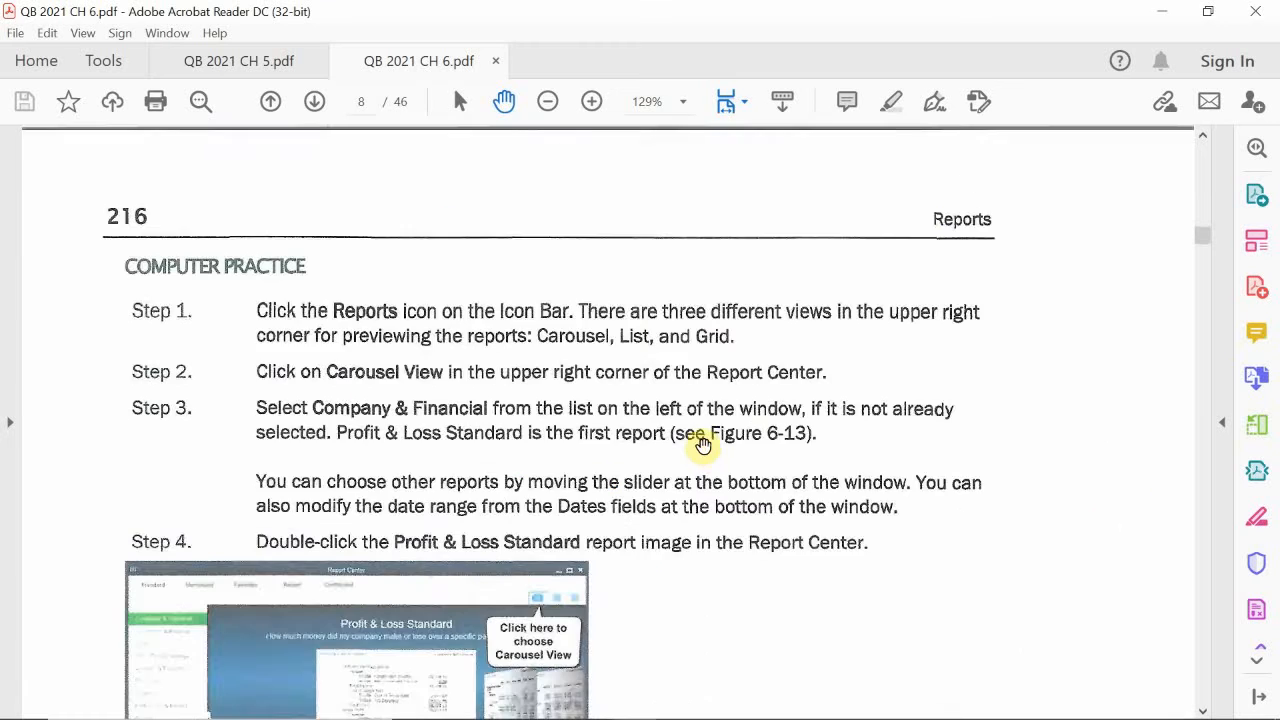
{"action": "scroll", "coordinate": [709, 437], "scroll_direction": "down", "scroll_amount": 10}
{"action": "scroll", "coordinate": [720, 430], "scroll_direction": "down", "scroll_amount": 8}
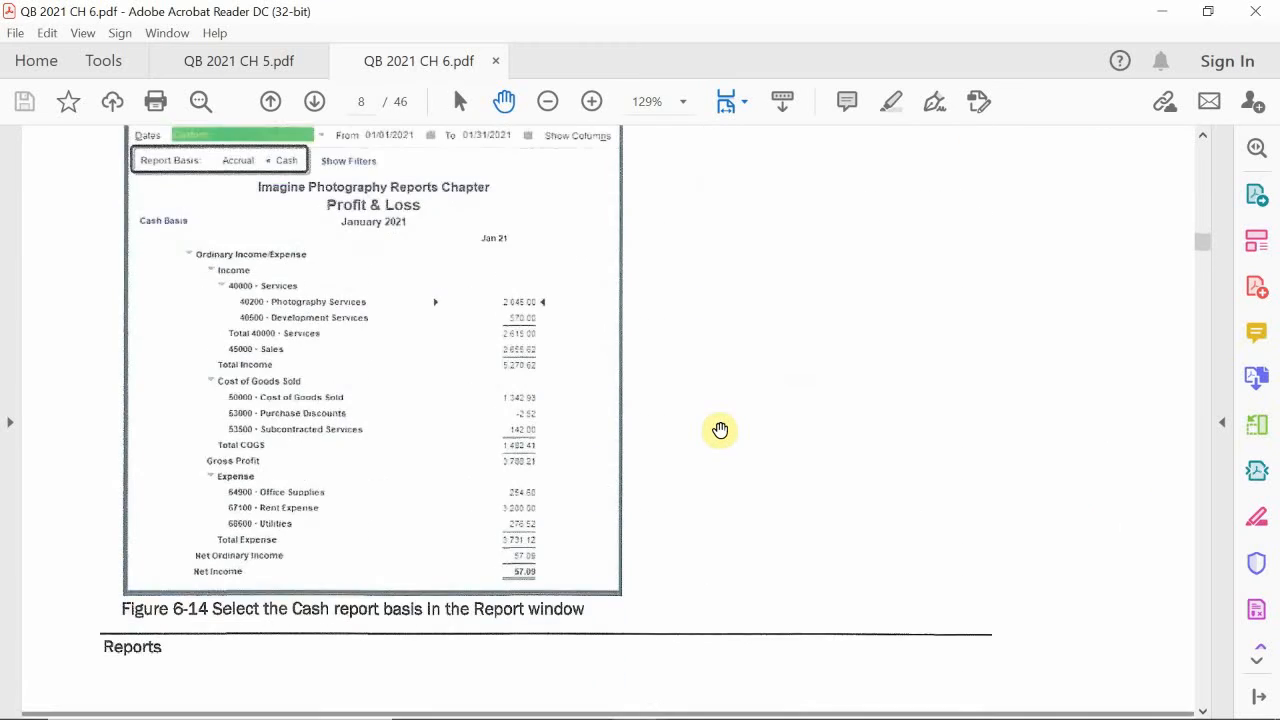
{"action": "scroll", "coordinate": [720, 430], "scroll_direction": "down", "scroll_amount": 6}
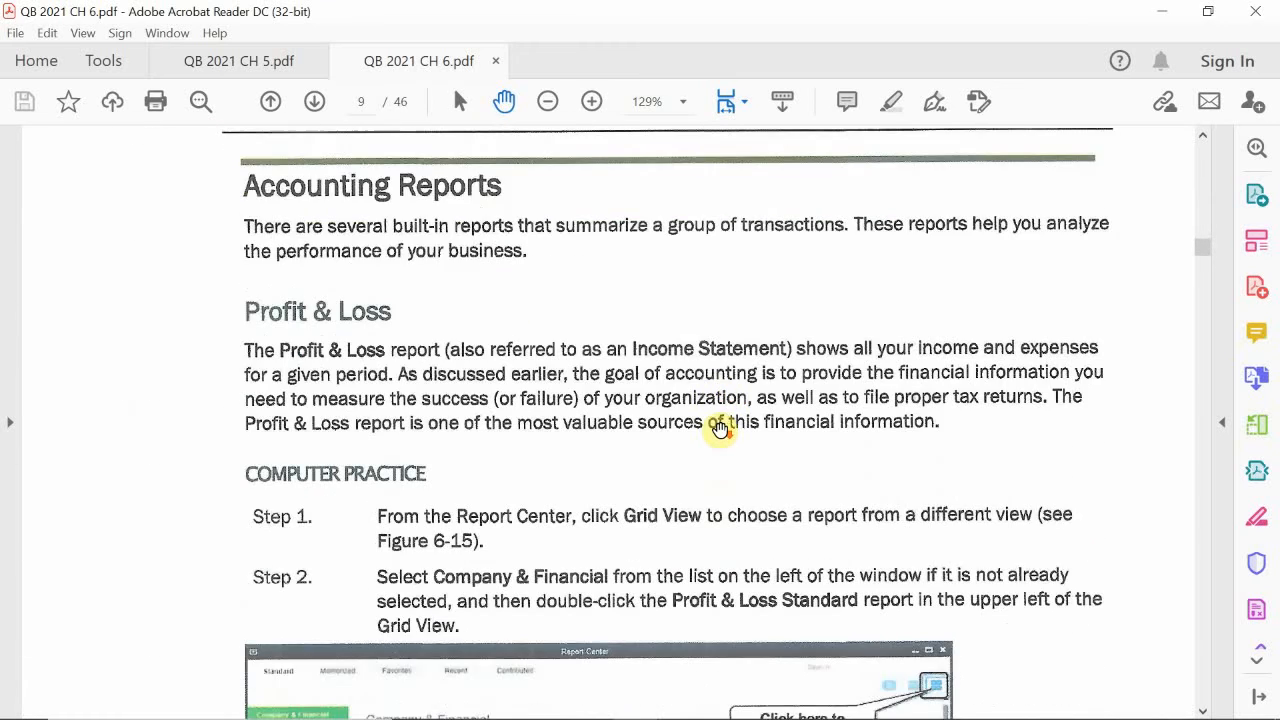
{"action": "scroll", "coordinate": [721, 430], "scroll_direction": "up", "scroll_amount": 2}
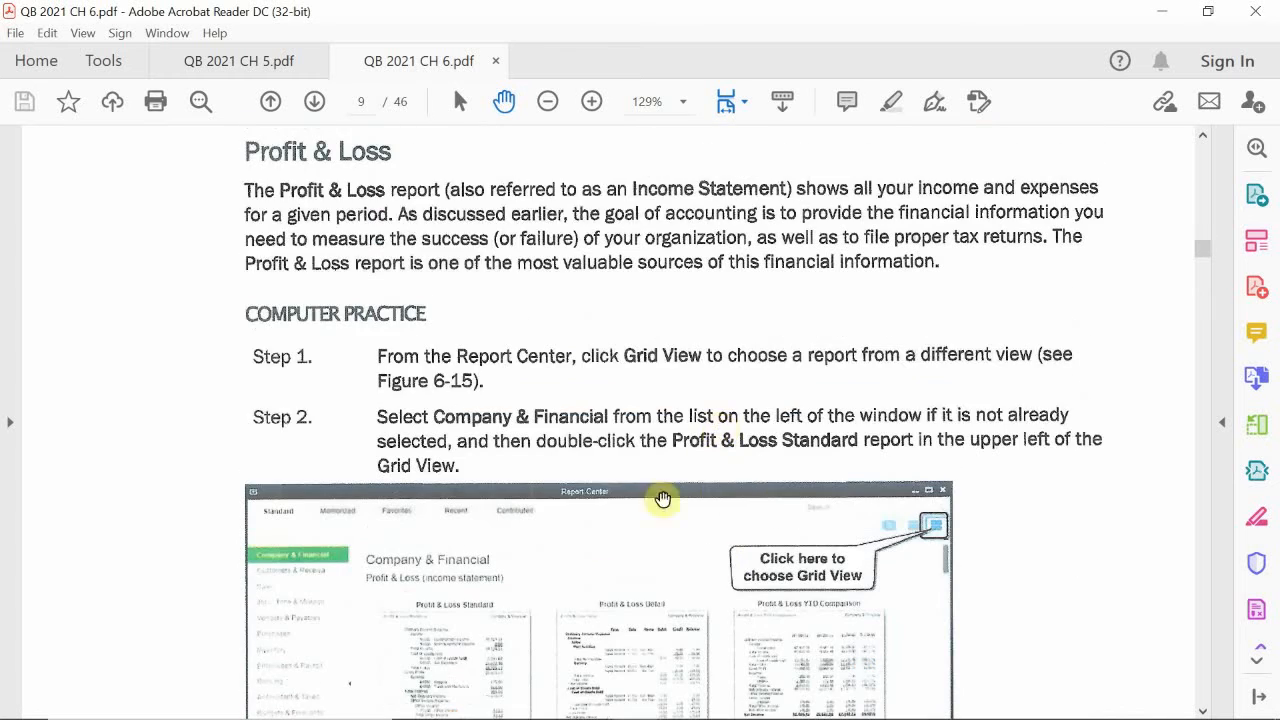
{"action": "mouse_move", "coordinate": [590, 715]}
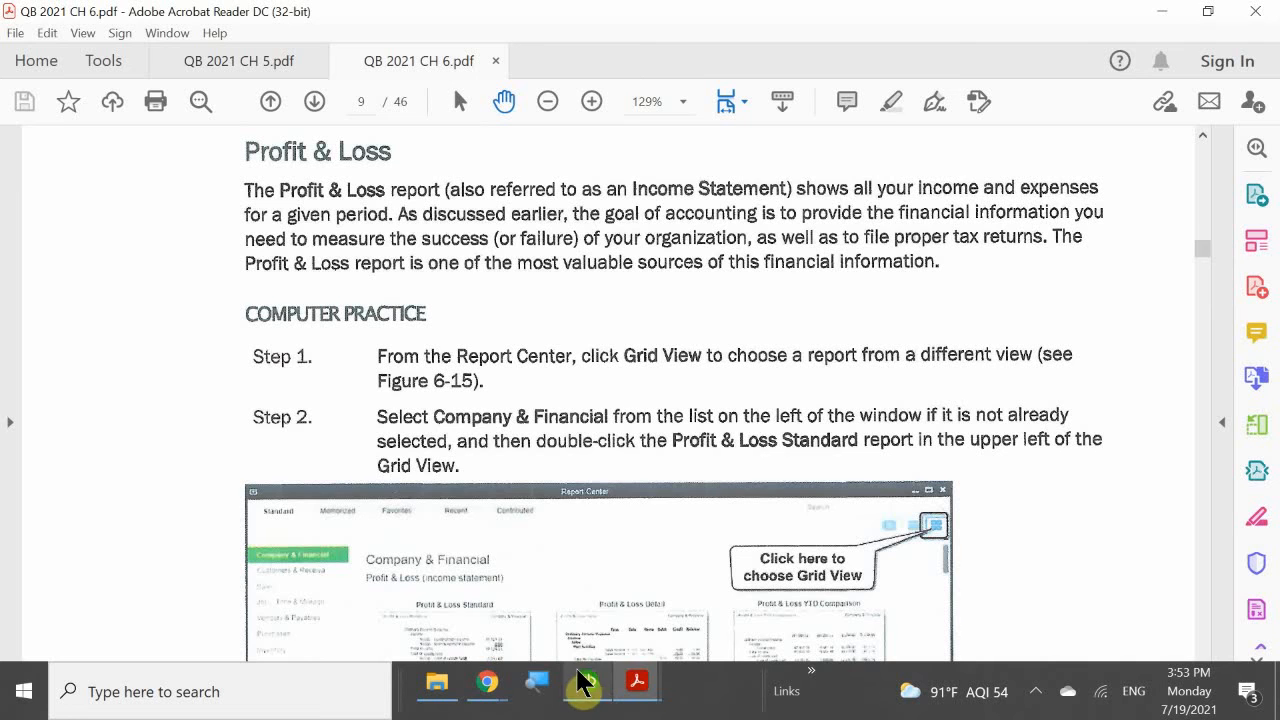
{"action": "left_click", "coordinate": [590, 688]}
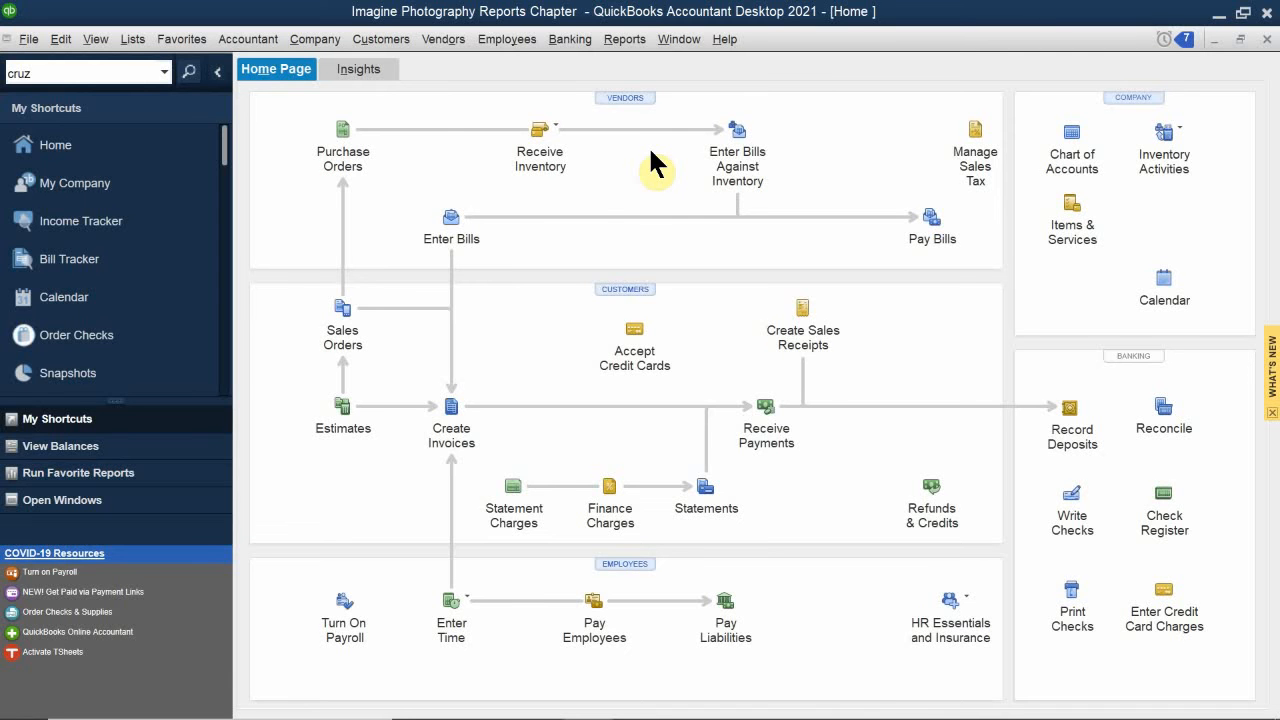
Run the Profit & Loss Standard report from the Company & Financial reports, view it, and close it
{"action": "left_click", "coordinate": [625, 39]}
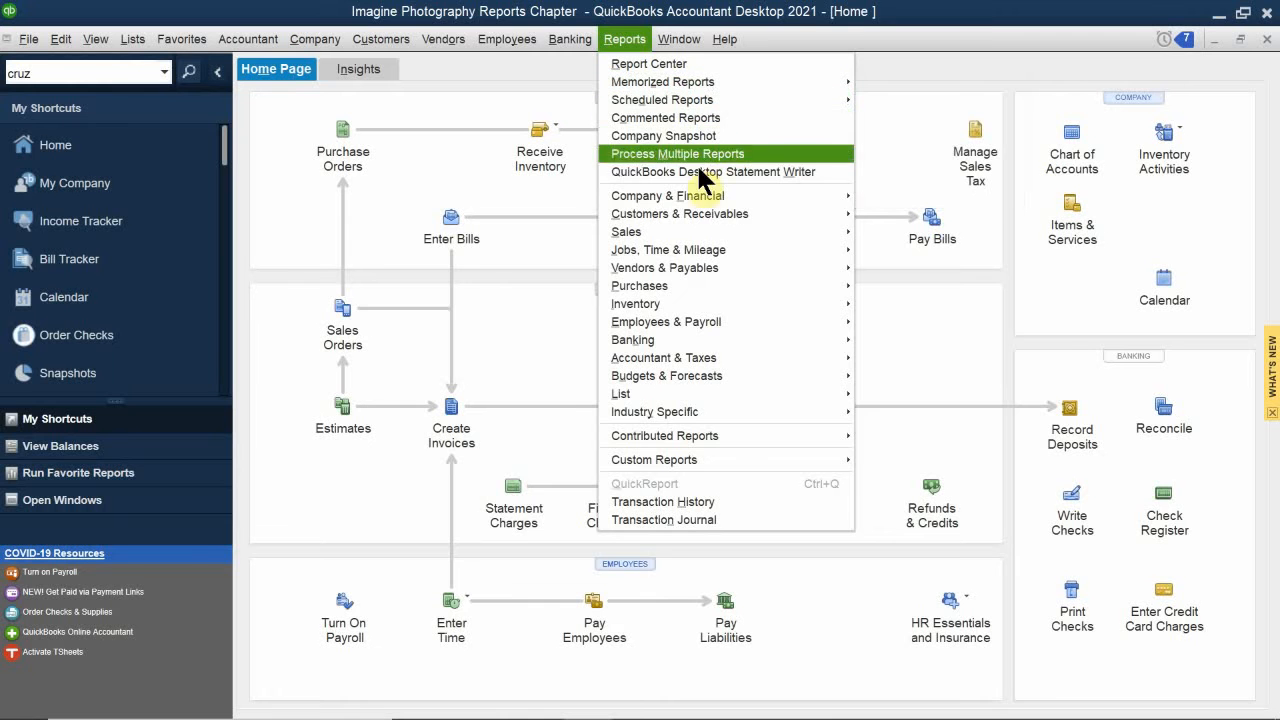
{"action": "mouse_move", "coordinate": [686, 211]}
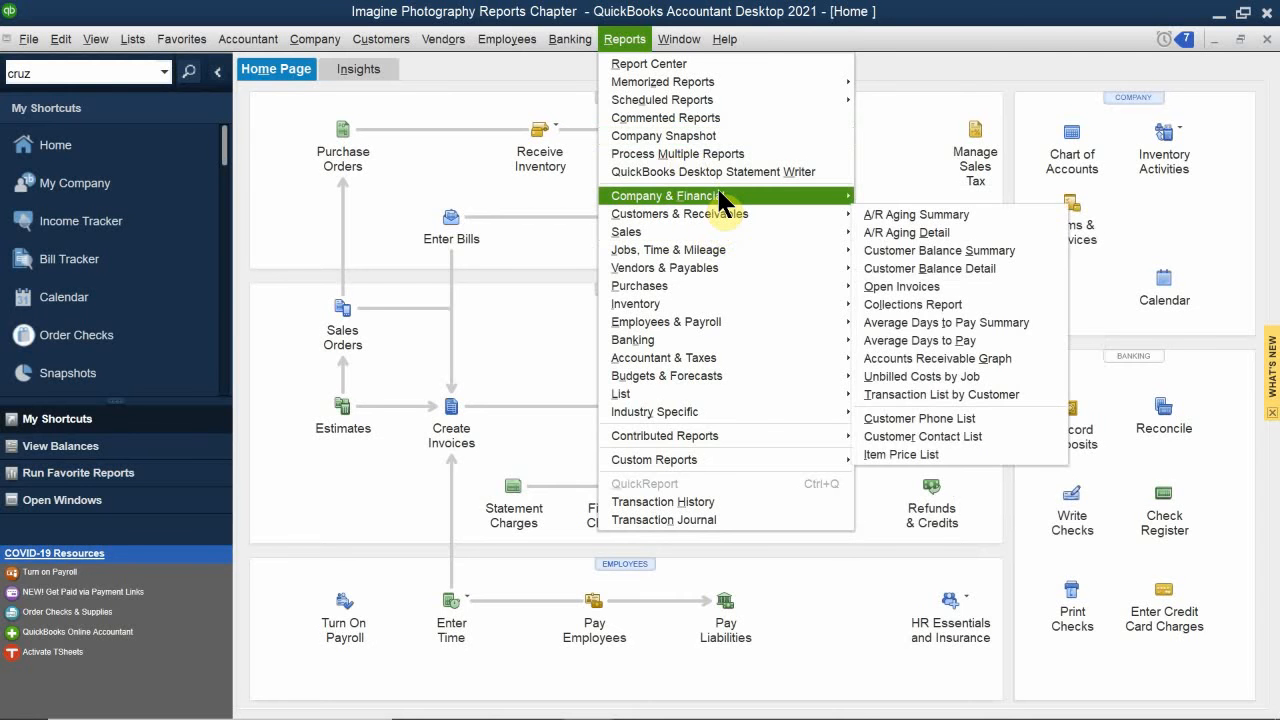
{"action": "mouse_move", "coordinate": [716, 190]}
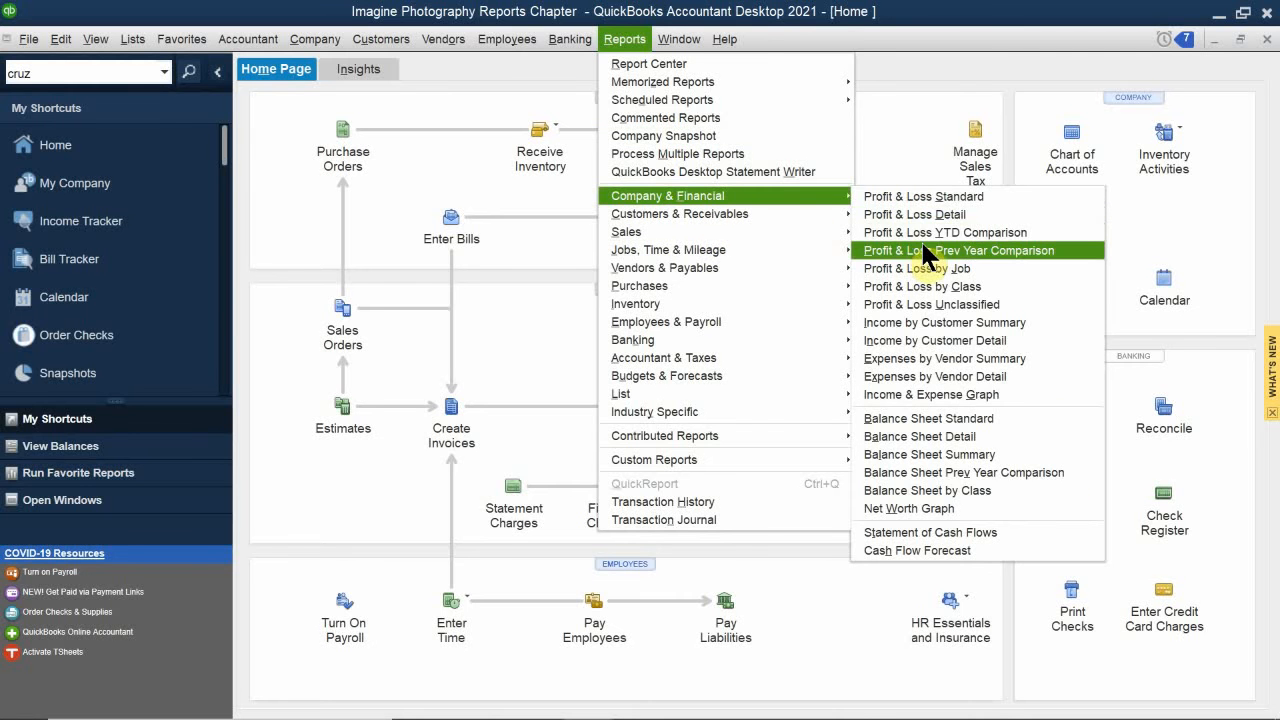
{"action": "left_click", "coordinate": [986, 196]}
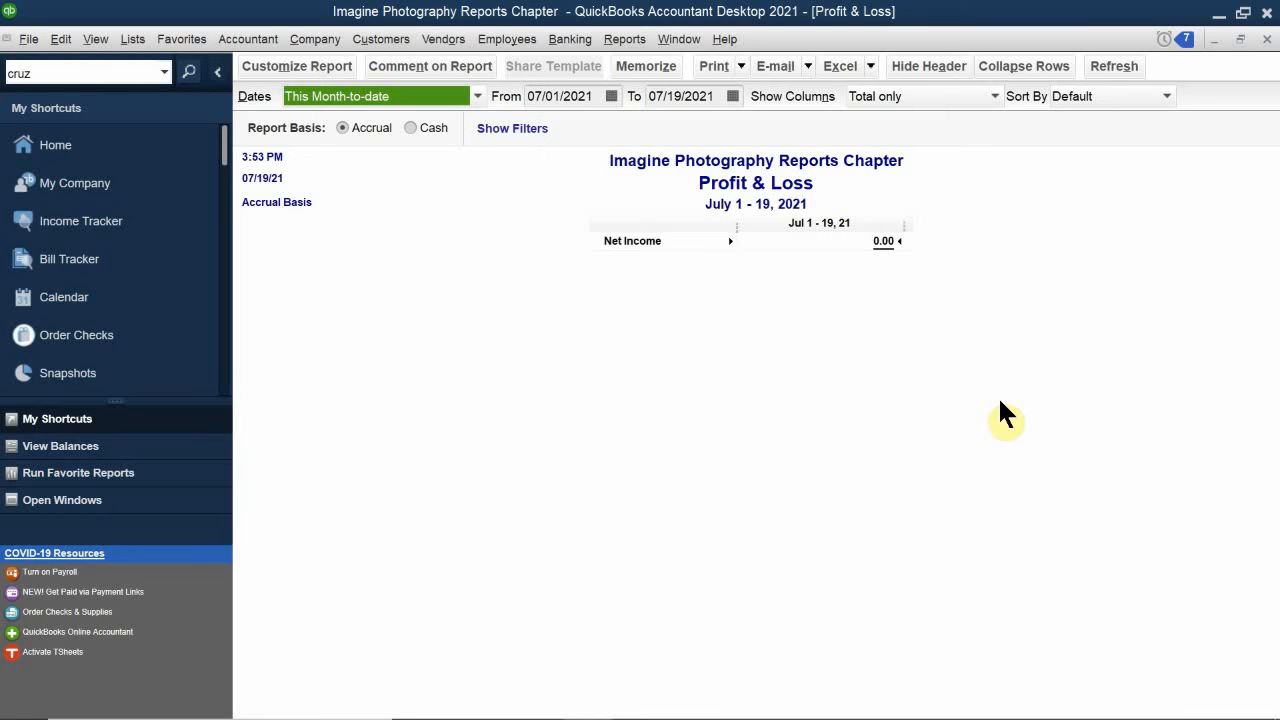
{"action": "left_click", "coordinate": [1266, 40]}
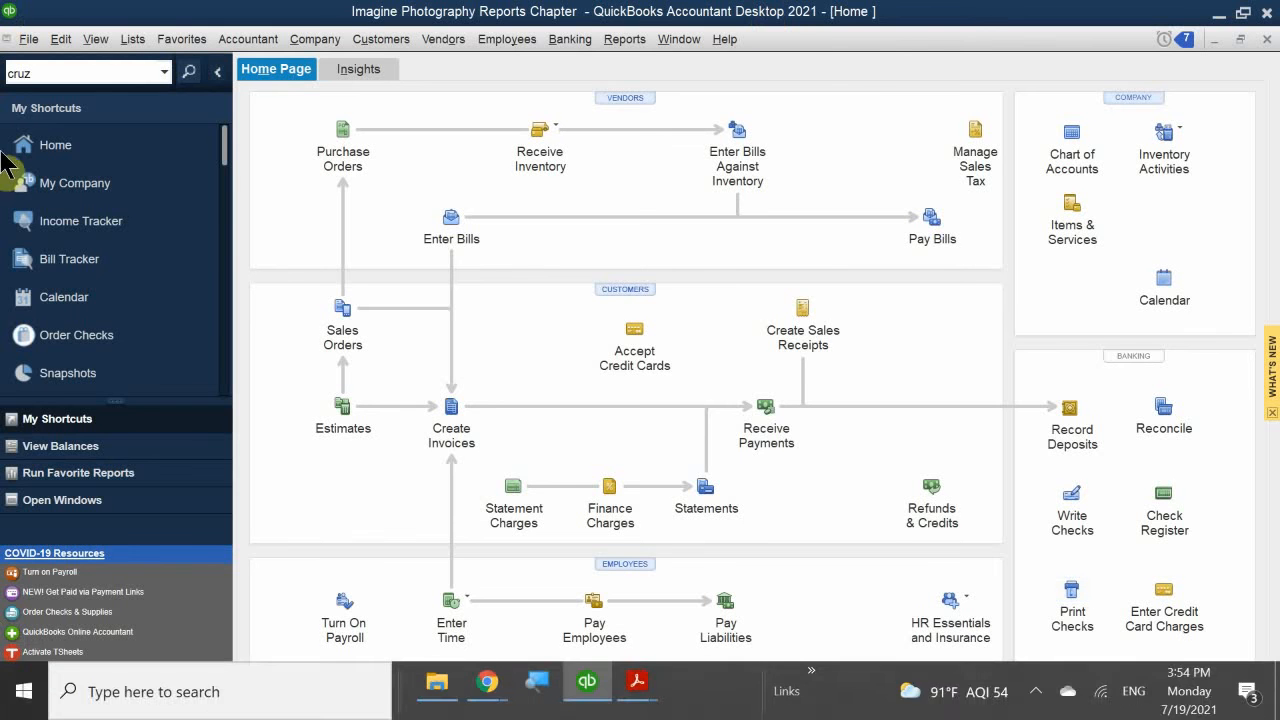
Open the Report Center and maximize its window
{"action": "scroll", "coordinate": [145, 258], "scroll_direction": "down", "scroll_amount": 6}
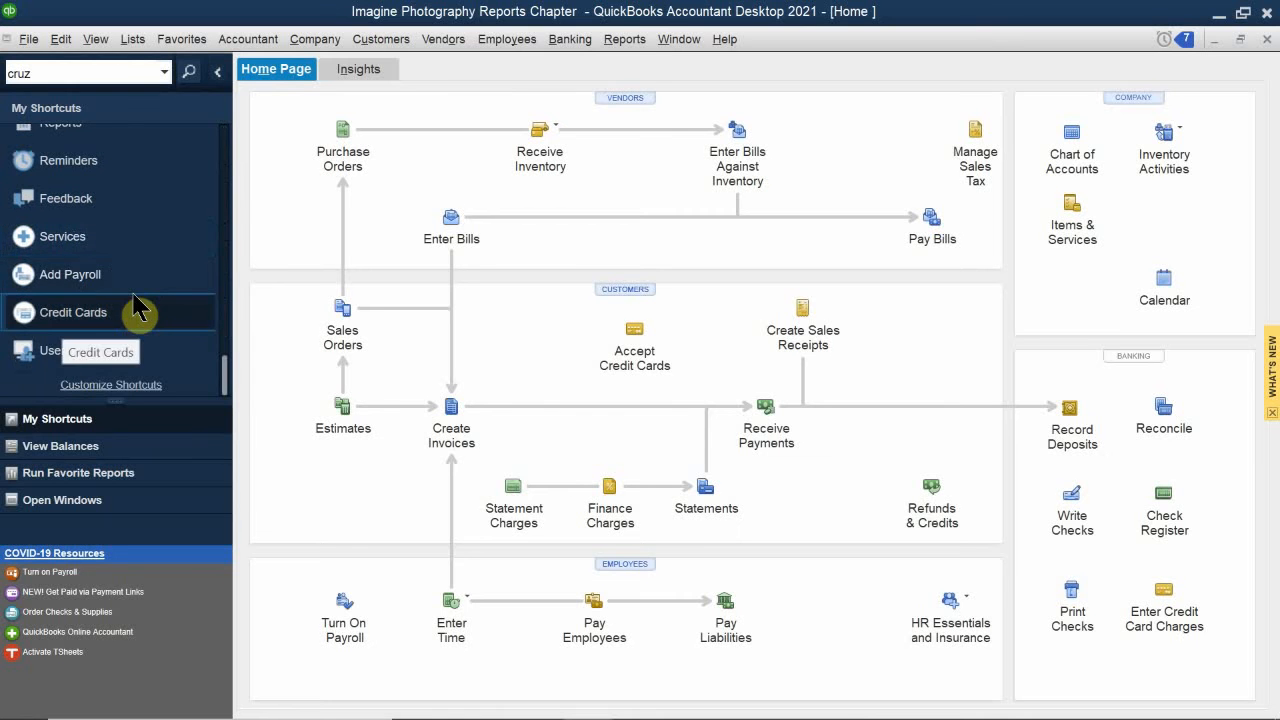
{"action": "scroll", "coordinate": [137, 318], "scroll_direction": "down", "scroll_amount": 2}
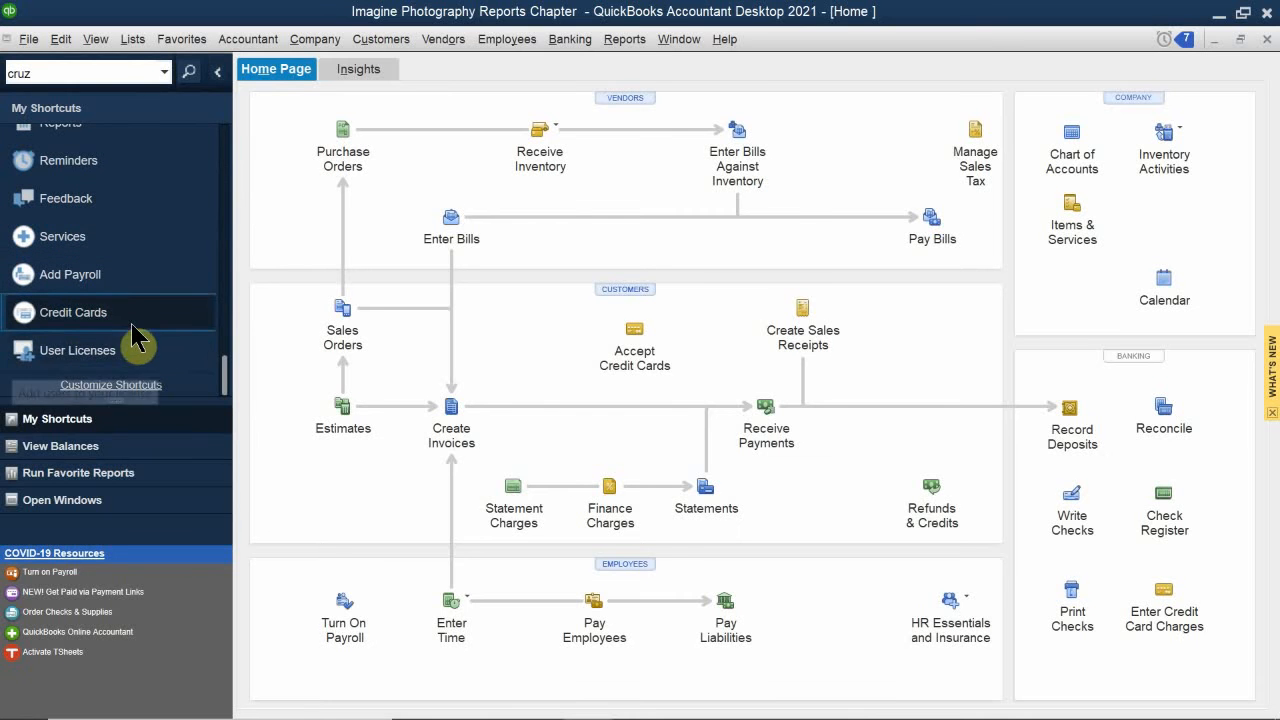
{"action": "scroll", "coordinate": [118, 285], "scroll_direction": "up", "scroll_amount": 3}
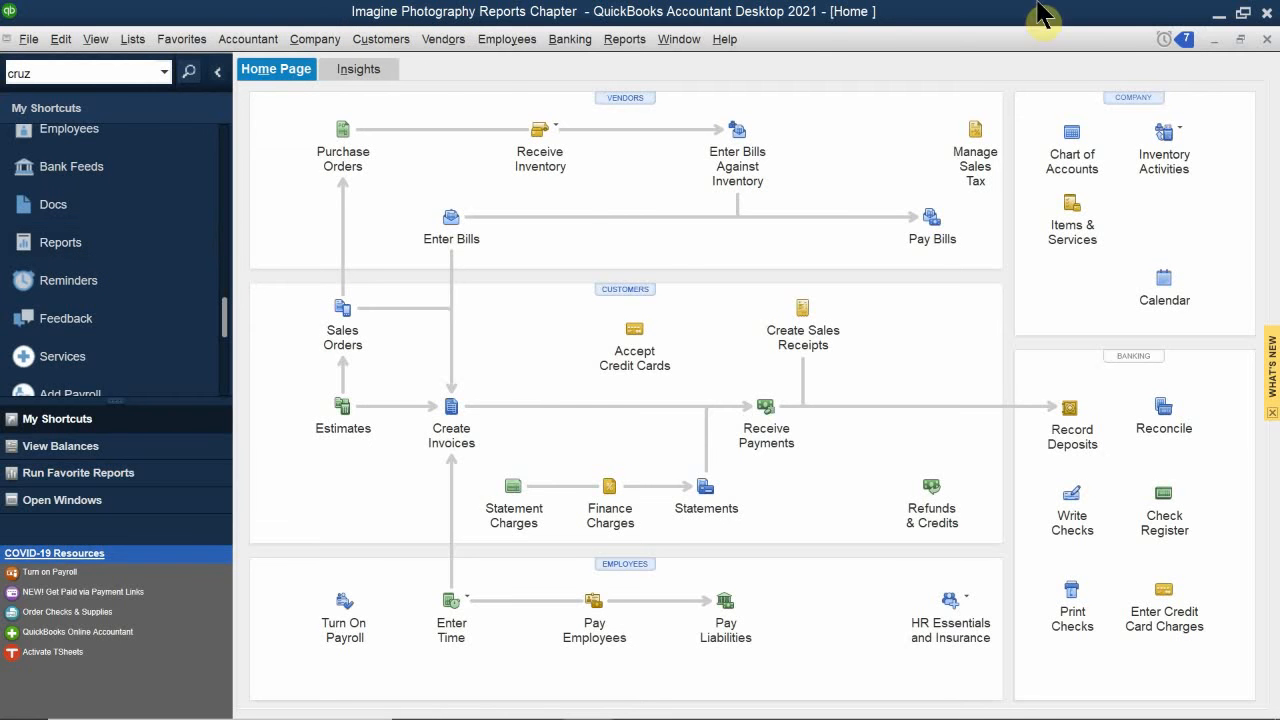
{"action": "left_click", "coordinate": [622, 42]}
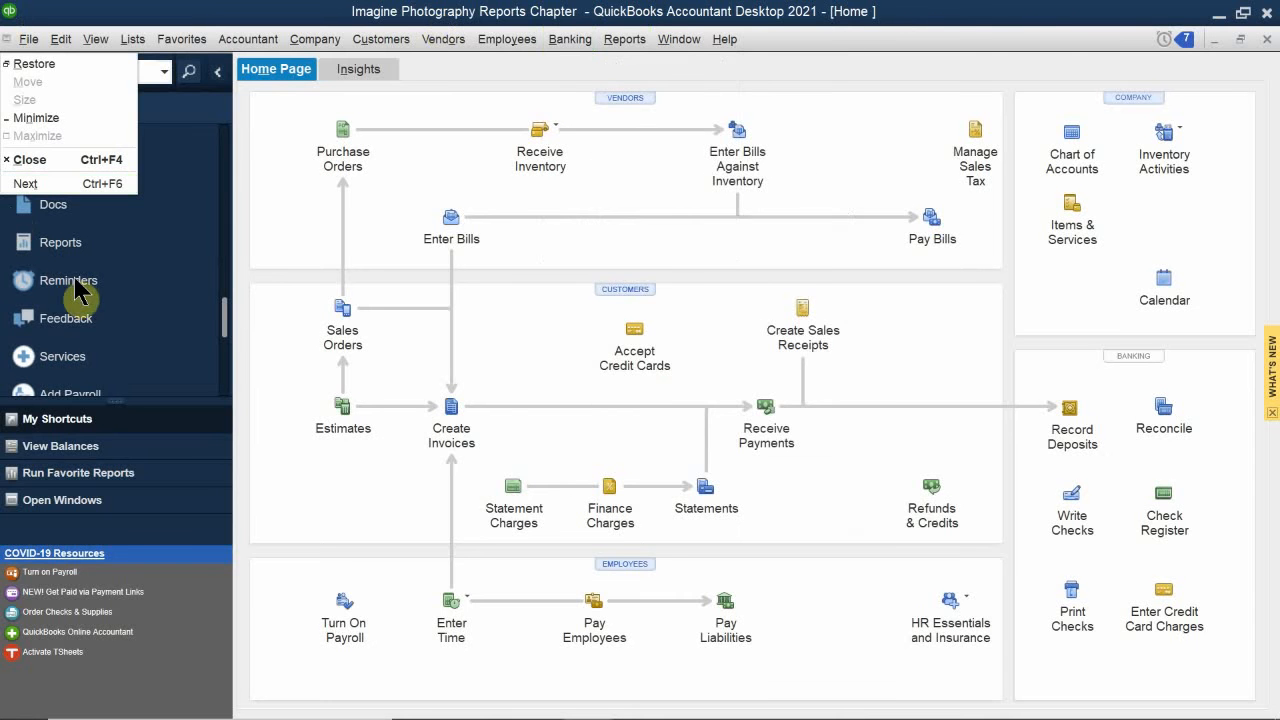
{"action": "left_click", "coordinate": [50, 245]}
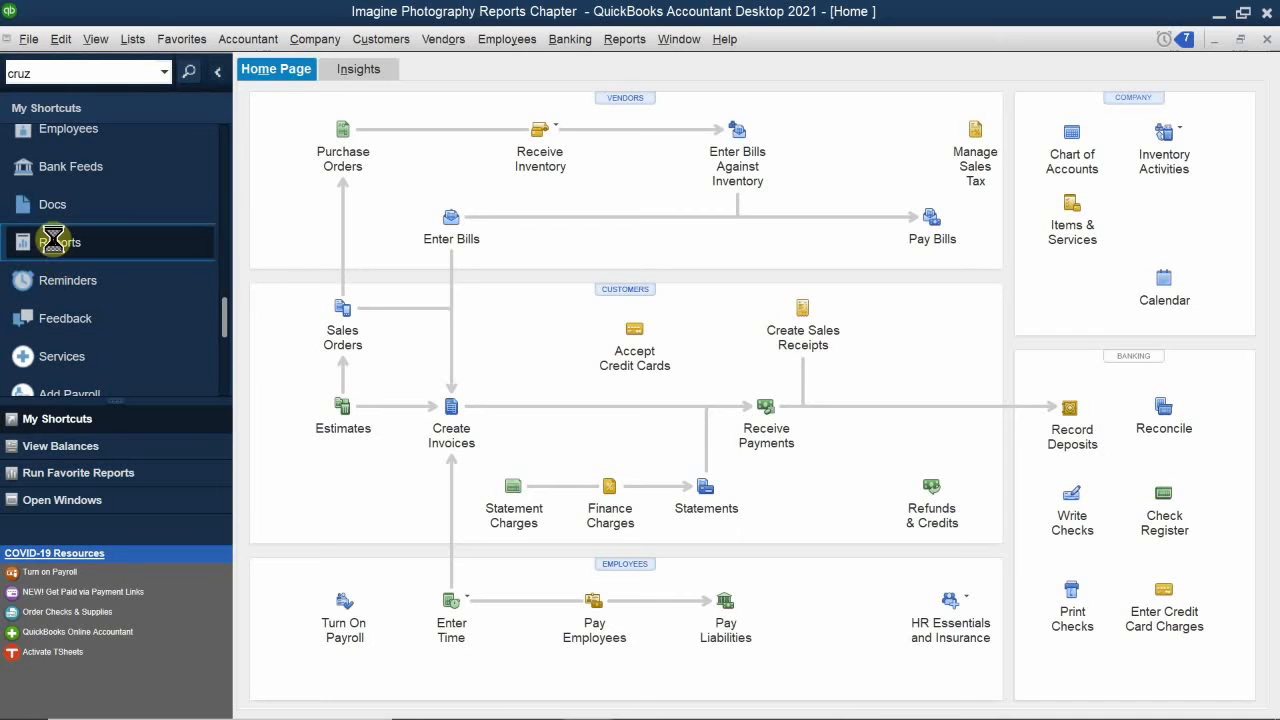
{"action": "left_click", "coordinate": [55, 250]}
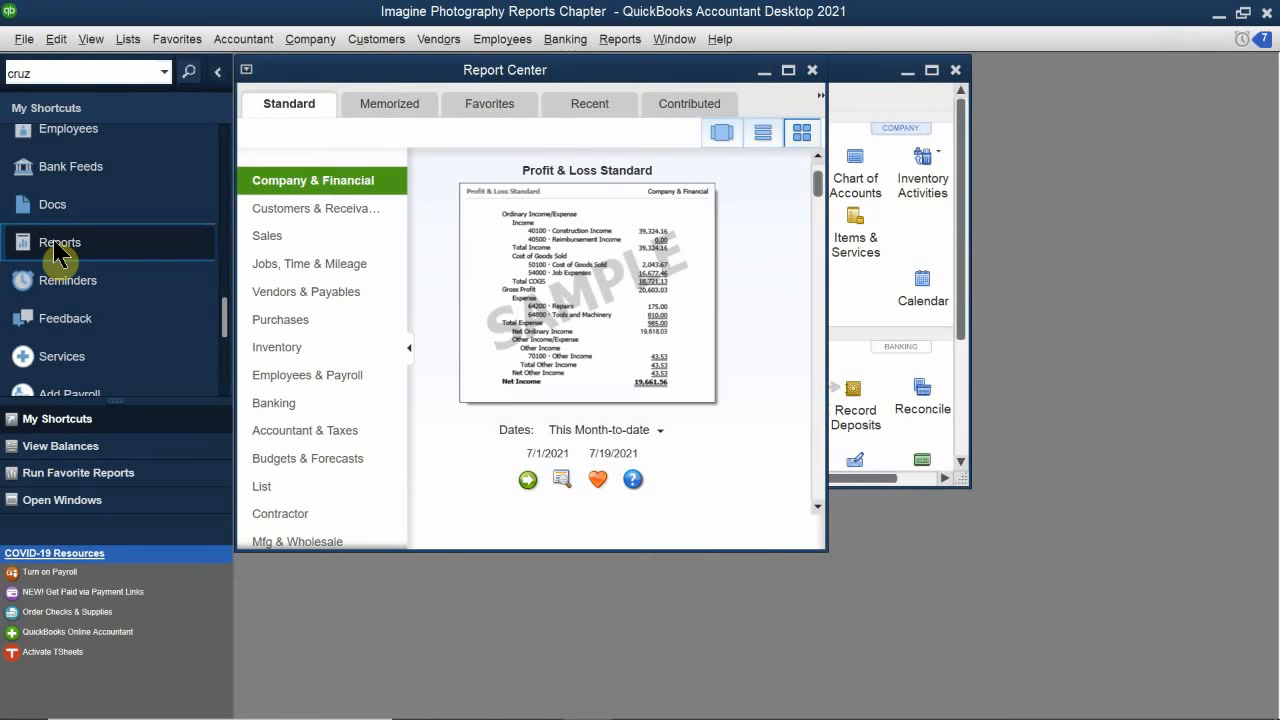
{"action": "double_click", "coordinate": [515, 75]}
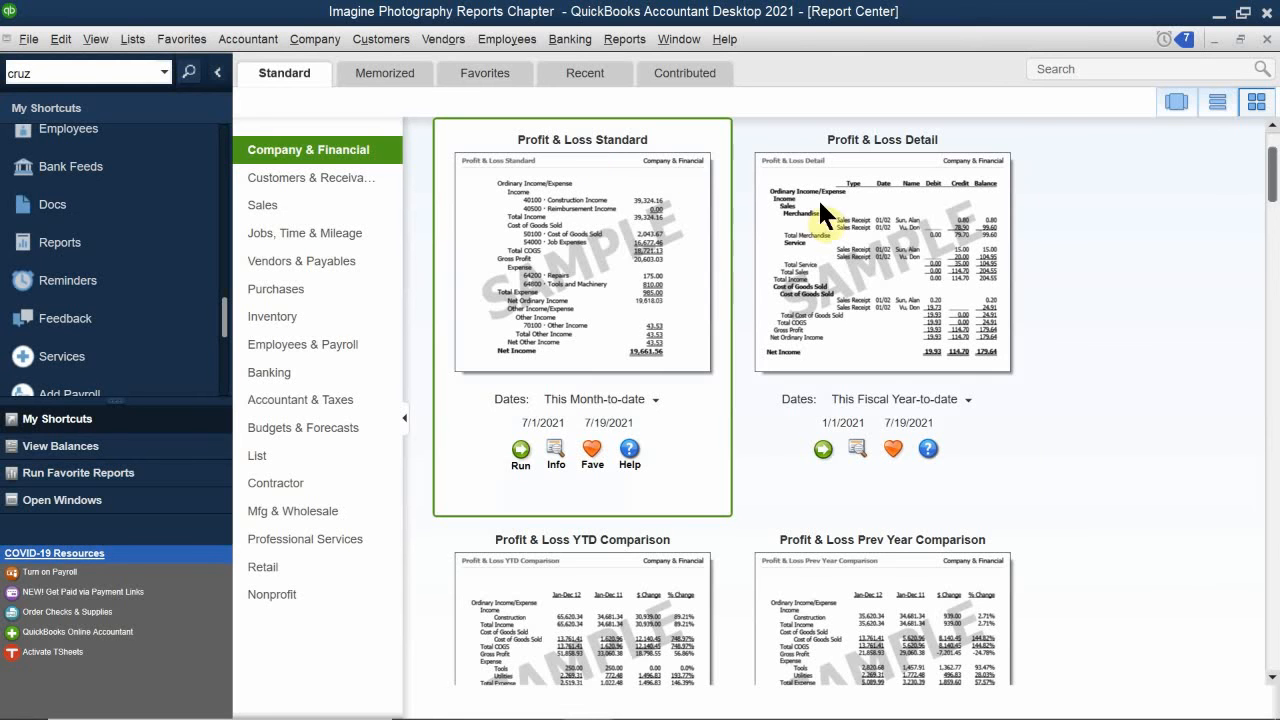
Switch the Report Center to Carousel View and browse the sample reports from Profit & Loss Standard through Profit & Loss by Class
{"action": "left_click", "coordinate": [1176, 102]}
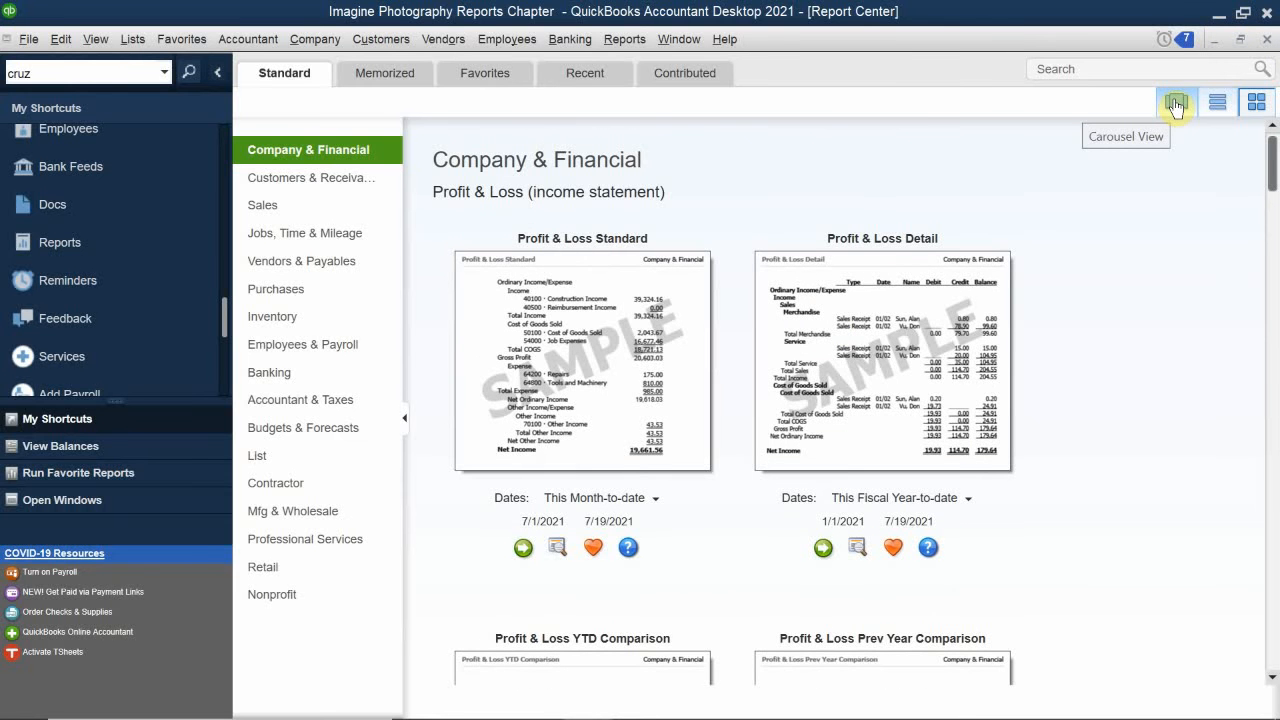
{"action": "left_click", "coordinate": [1176, 104]}
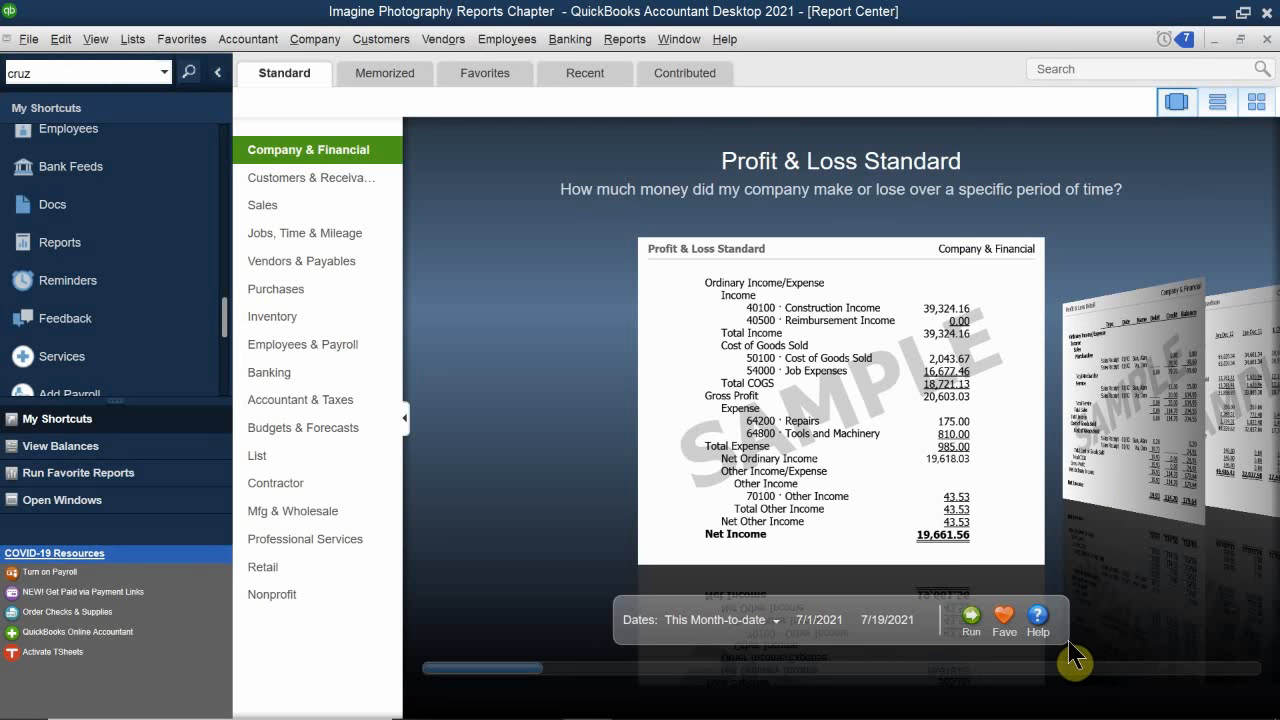
{"action": "left_click", "coordinate": [1181, 390]}
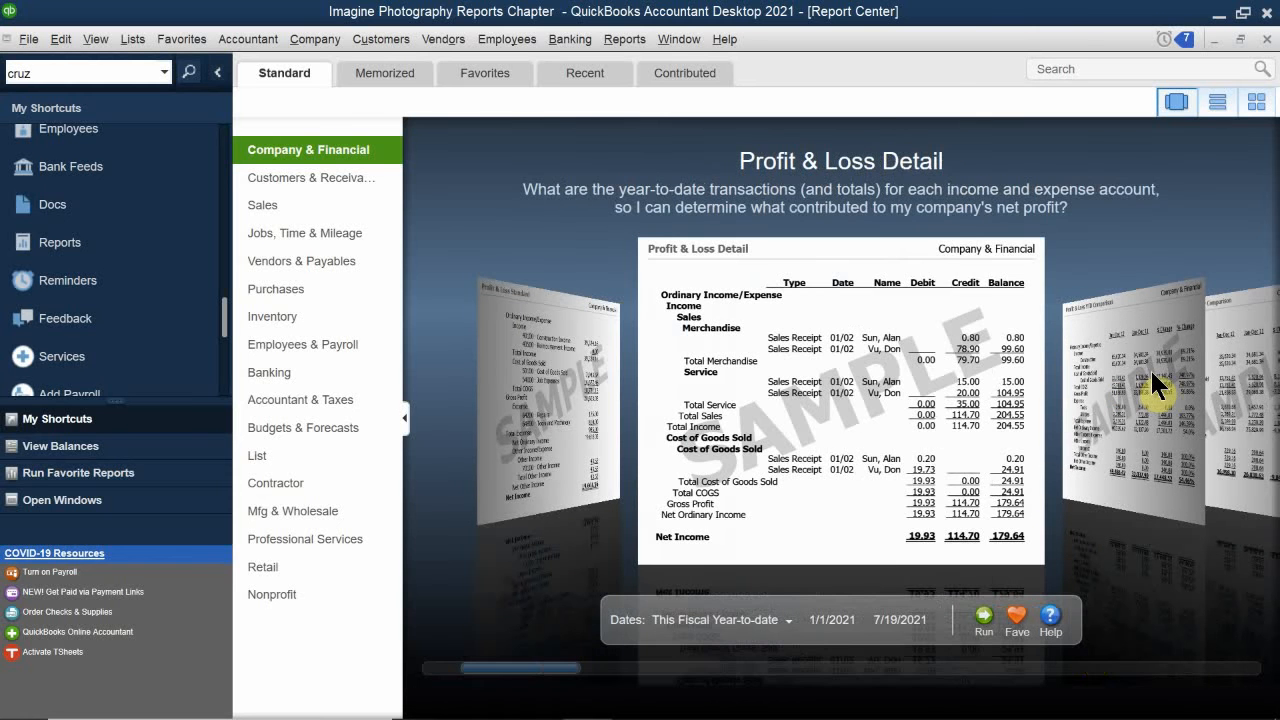
{"action": "left_click", "coordinate": [1150, 370]}
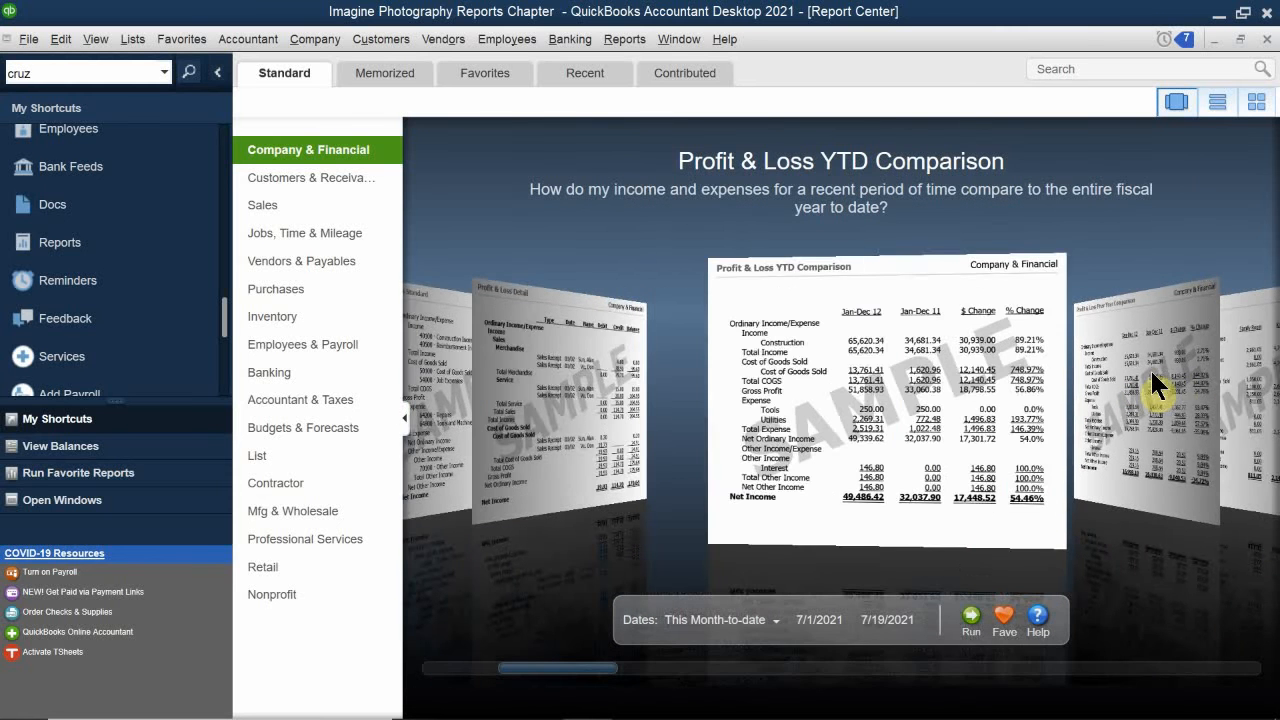
{"action": "left_click", "coordinate": [1152, 373]}
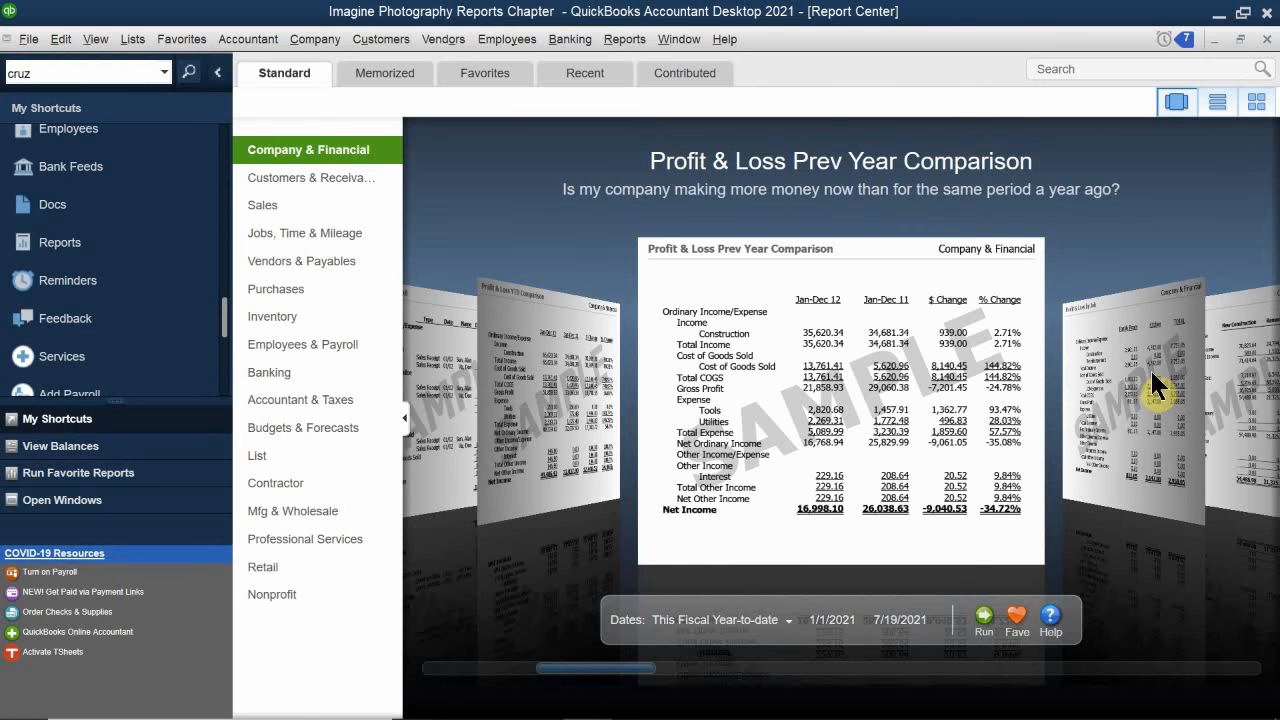
{"action": "left_click", "coordinate": [1151, 374]}
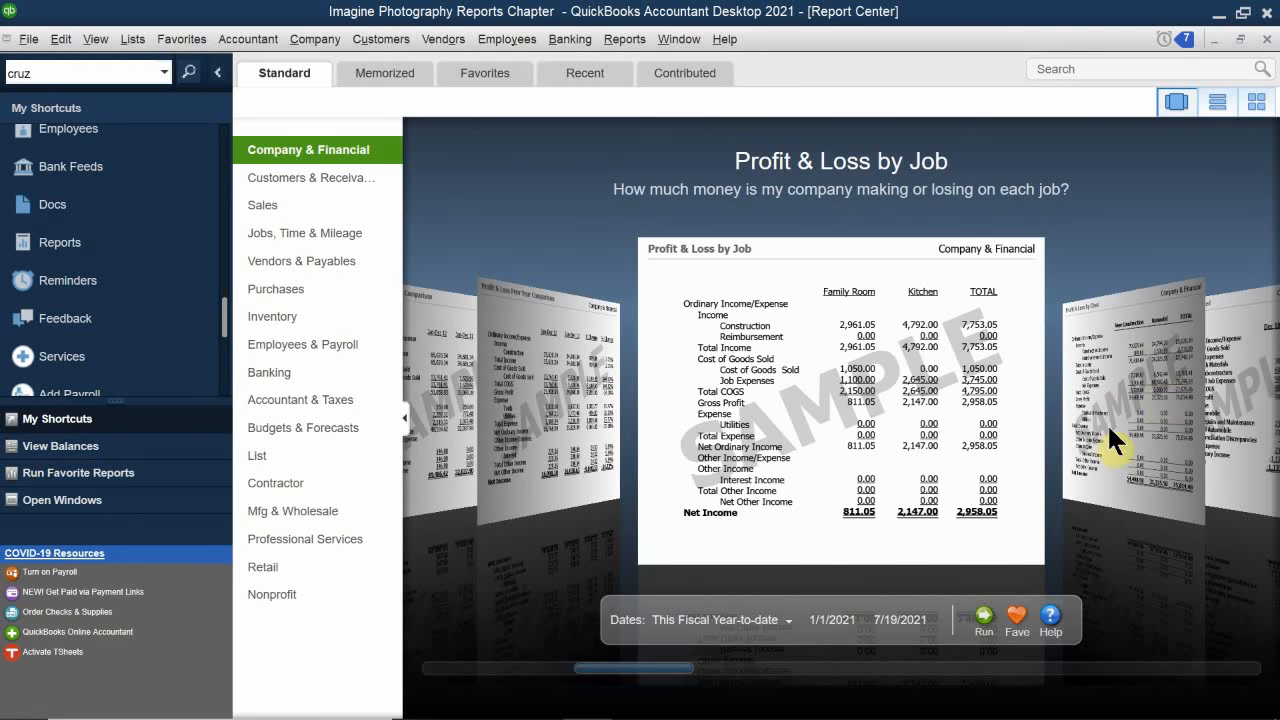
{"action": "left_click", "coordinate": [1143, 381]}
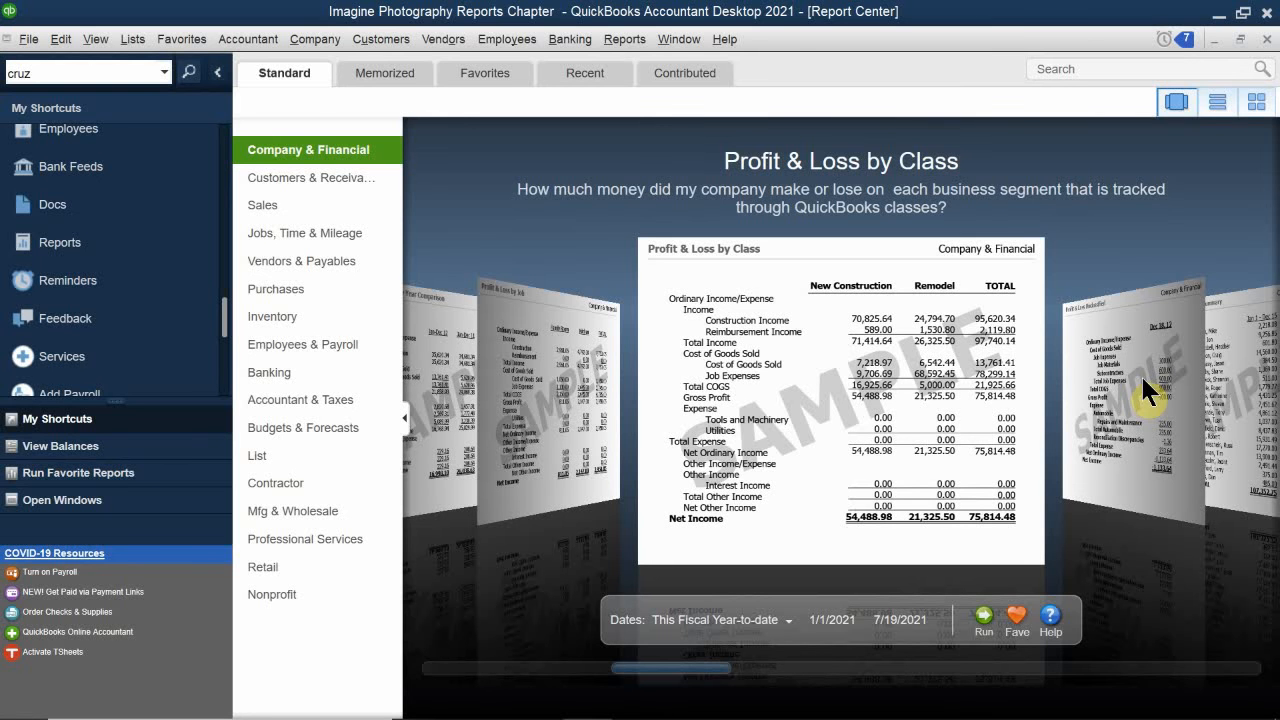
Show the Company & Financial reports in list view and read their descriptions down to the Cash Flow section
{"action": "left_click", "coordinate": [1217, 105]}
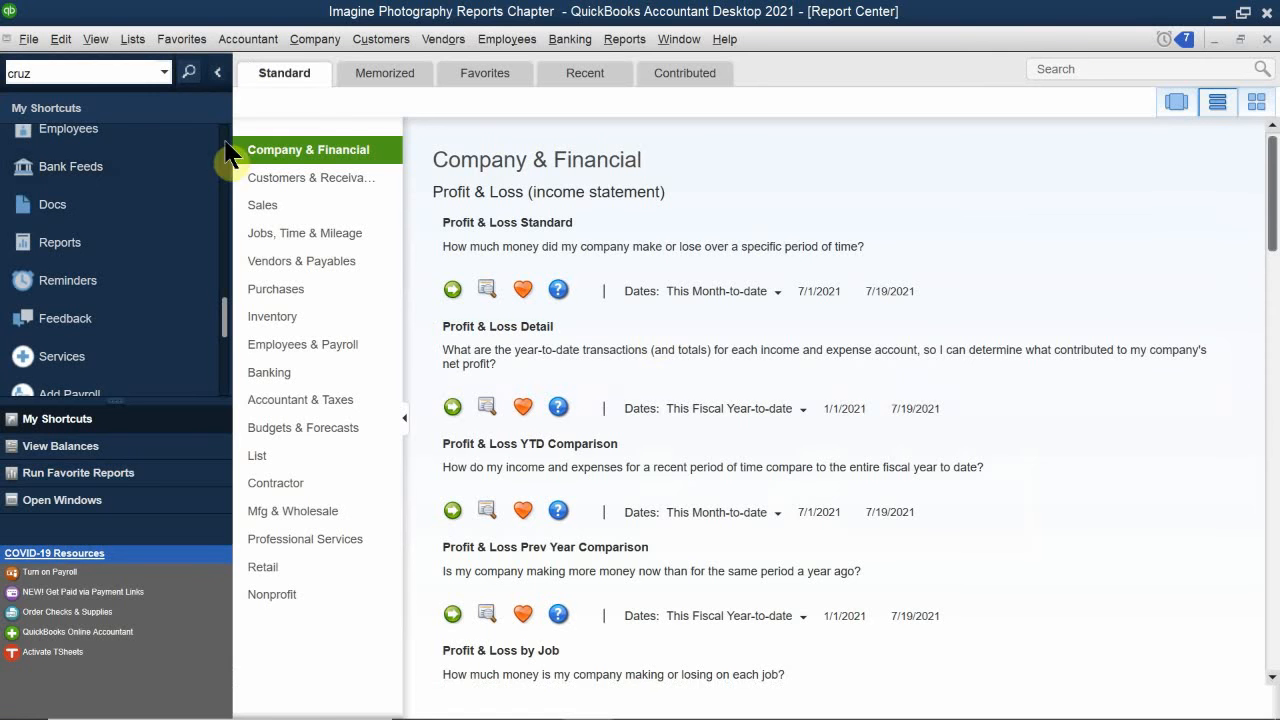
{"action": "scroll", "coordinate": [510, 250], "scroll_direction": "down", "scroll_amount": 5}
{"action": "scroll", "coordinate": [540, 366], "scroll_direction": "down", "scroll_amount": 9}
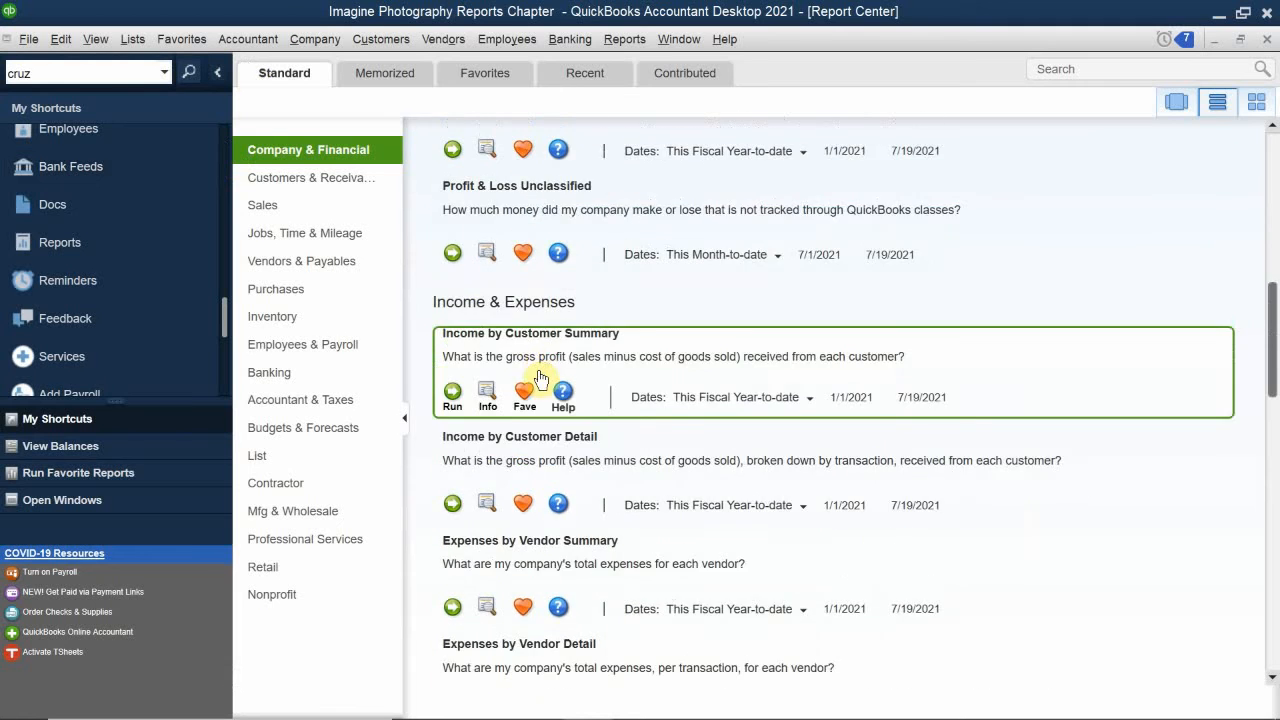
{"action": "scroll", "coordinate": [545, 388], "scroll_direction": "down", "scroll_amount": 5}
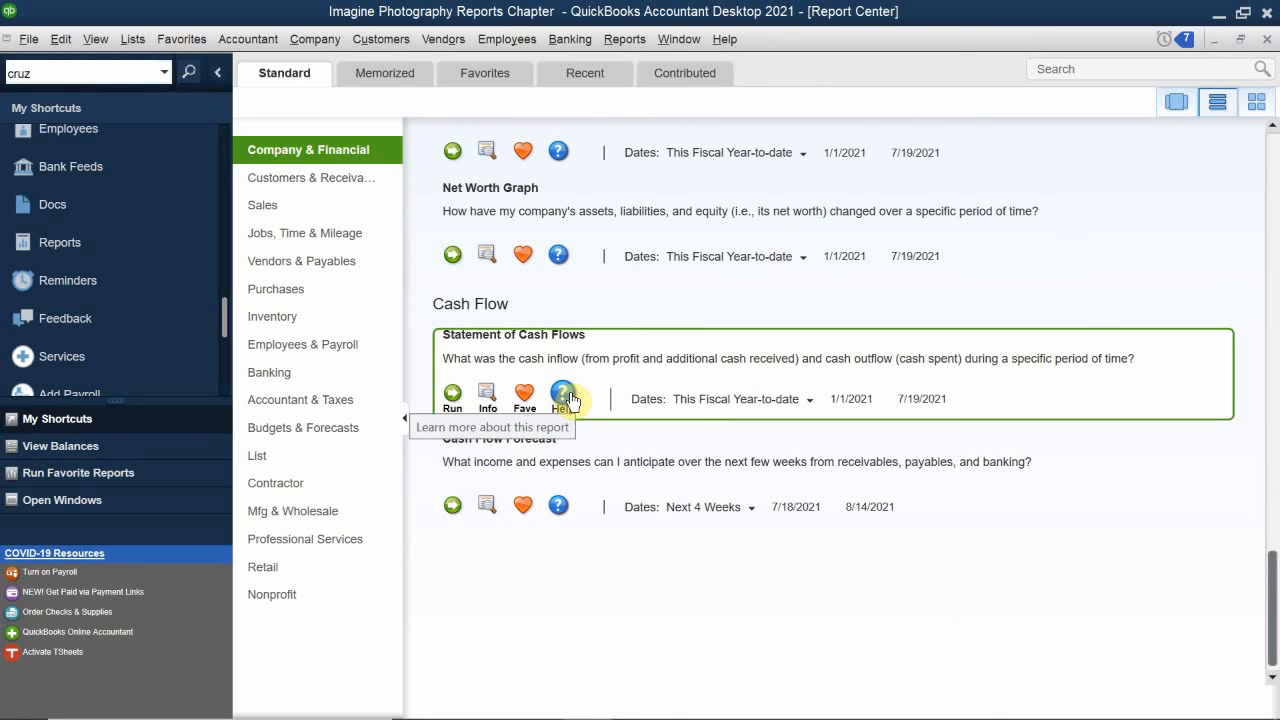
{"action": "scroll", "coordinate": [572, 400], "scroll_direction": "up", "scroll_amount": 3}
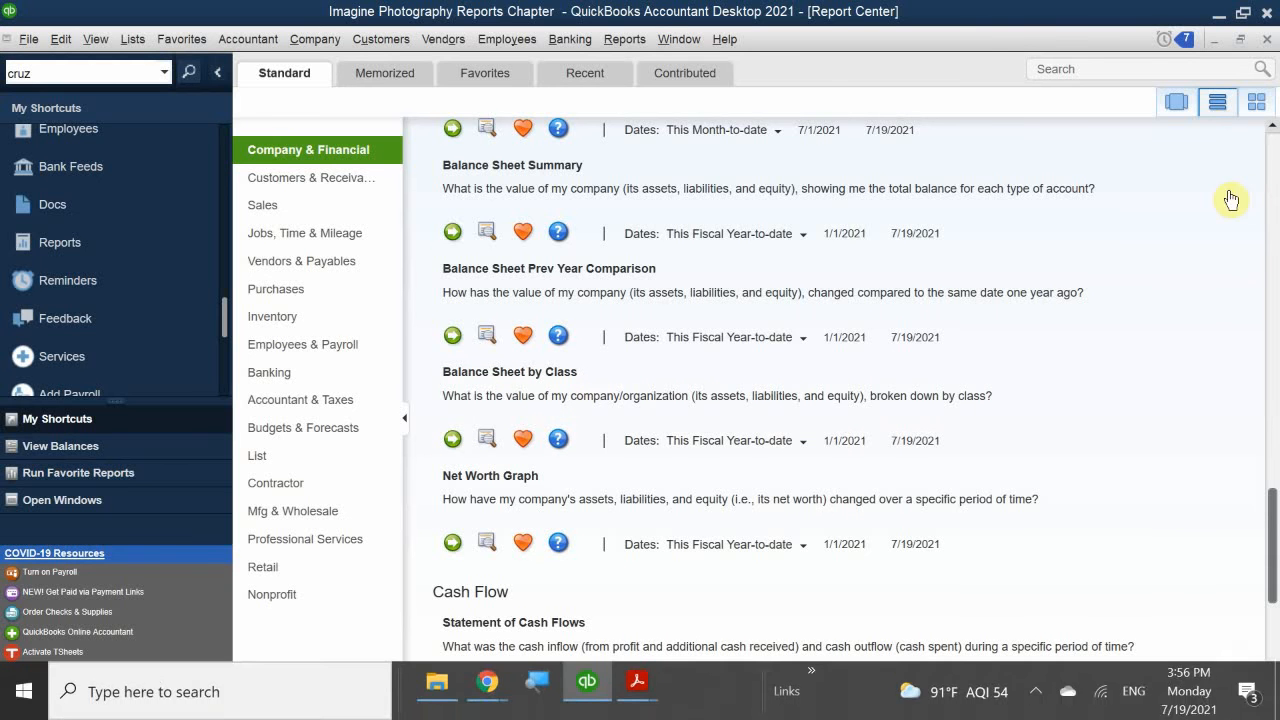
Show the Company & Financial reports in grid view and examine the Profit & Loss and Income & Expenses samples
{"action": "left_click", "coordinate": [1255, 101]}
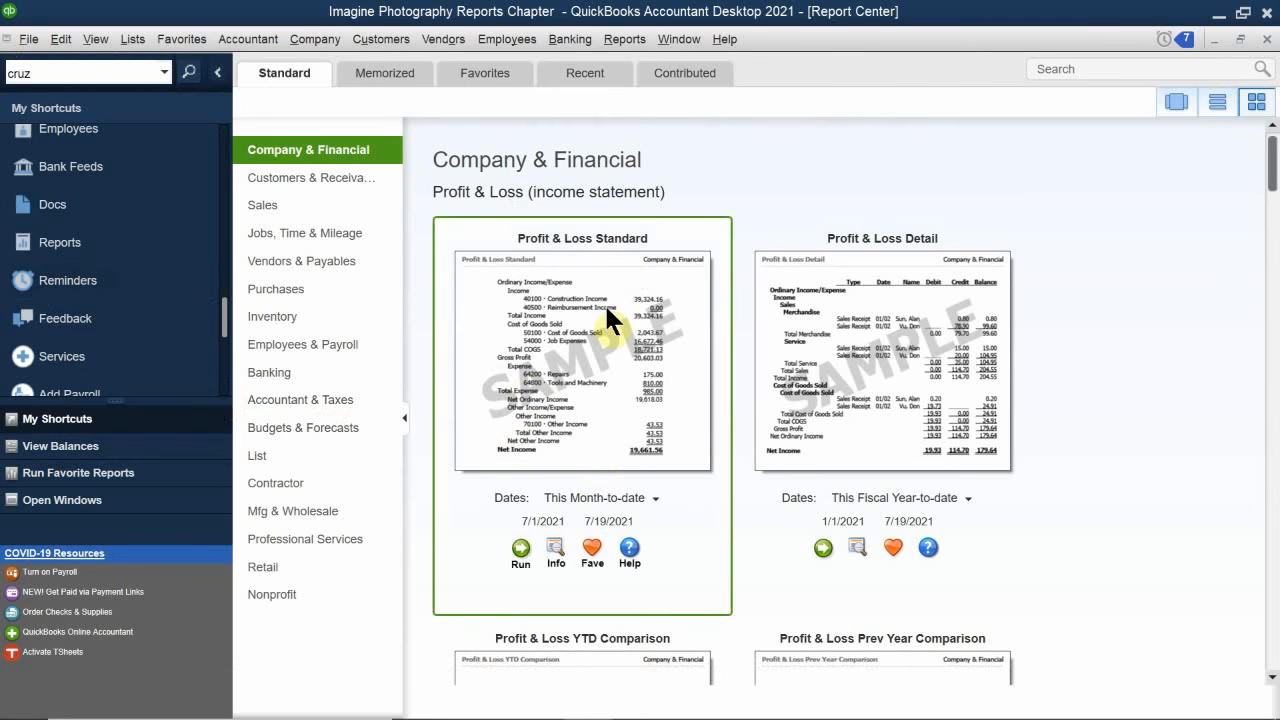
{"action": "scroll", "coordinate": [612, 300], "scroll_direction": "down", "scroll_amount": 3}
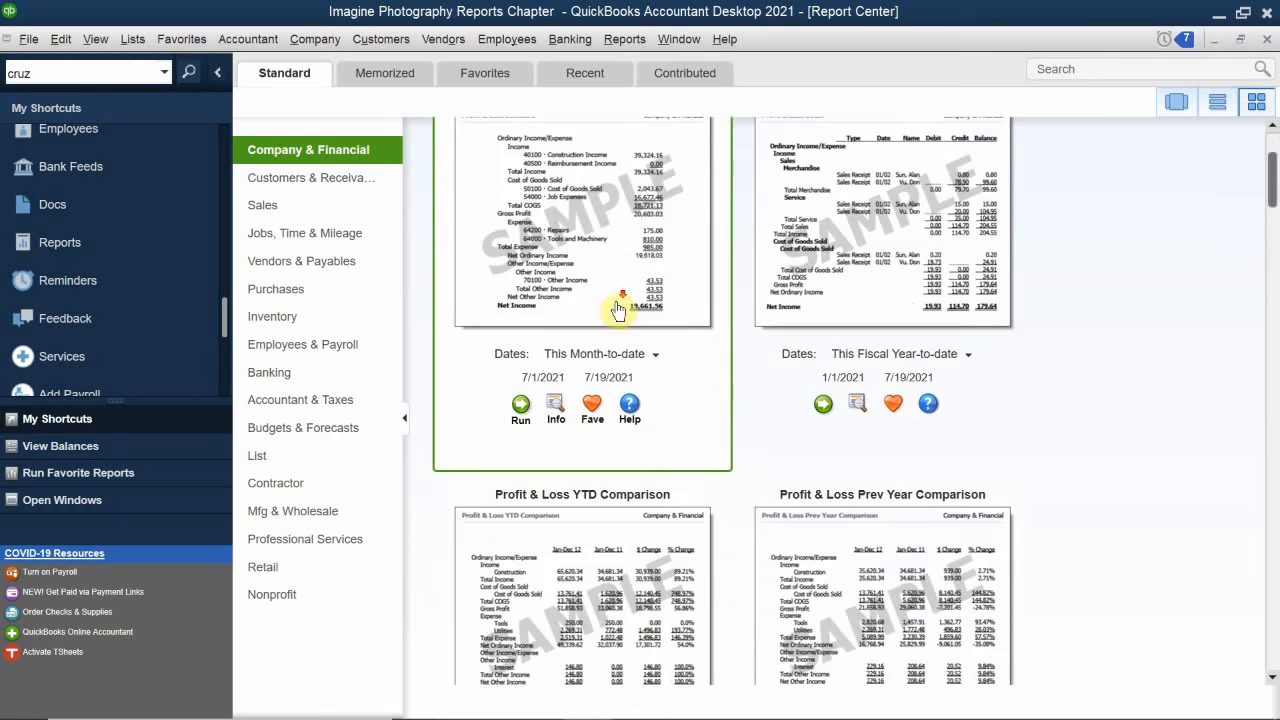
{"action": "scroll", "coordinate": [617, 306], "scroll_direction": "down", "scroll_amount": 3}
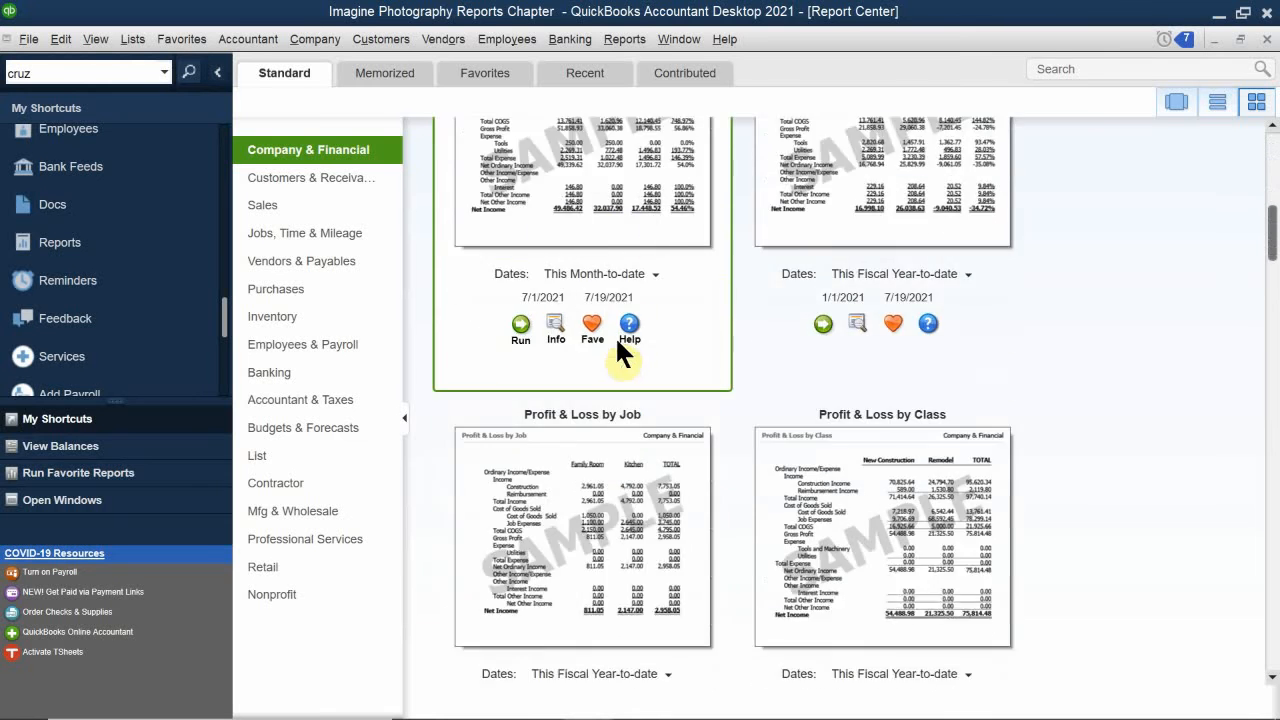
{"action": "scroll", "coordinate": [622, 338], "scroll_direction": "down", "scroll_amount": 5}
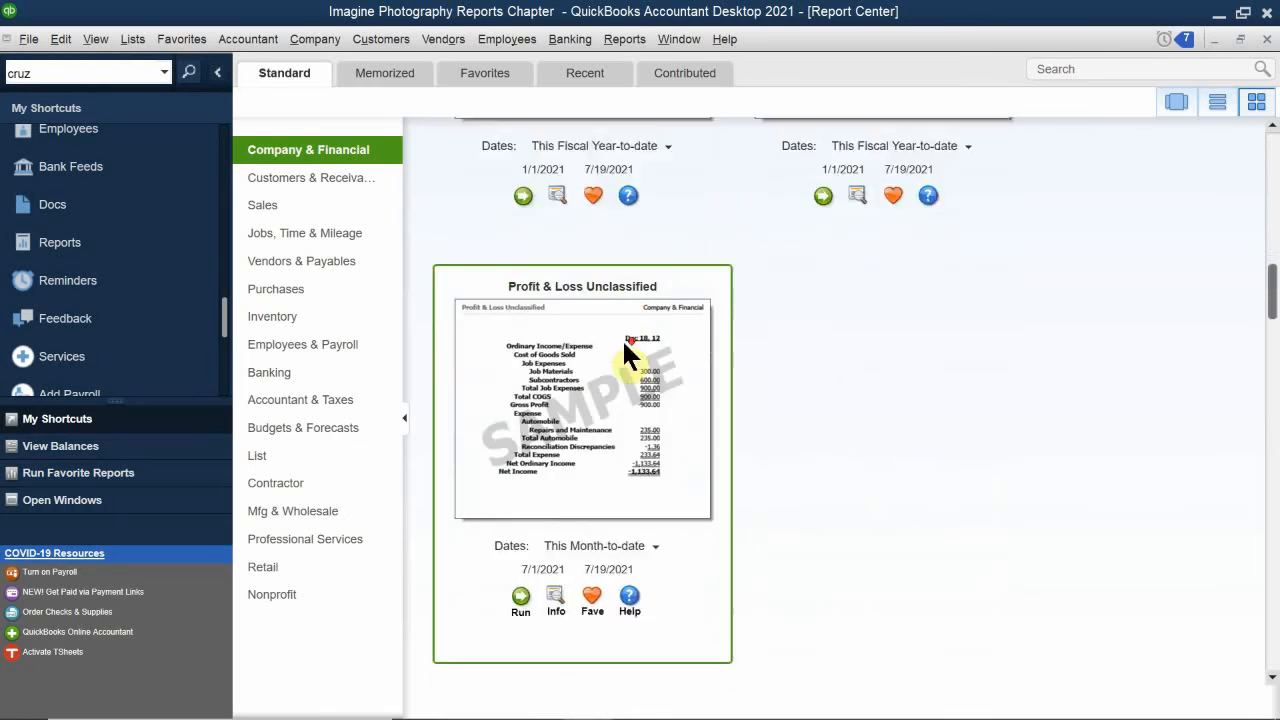
{"action": "scroll", "coordinate": [645, 343], "scroll_direction": "down", "scroll_amount": 6}
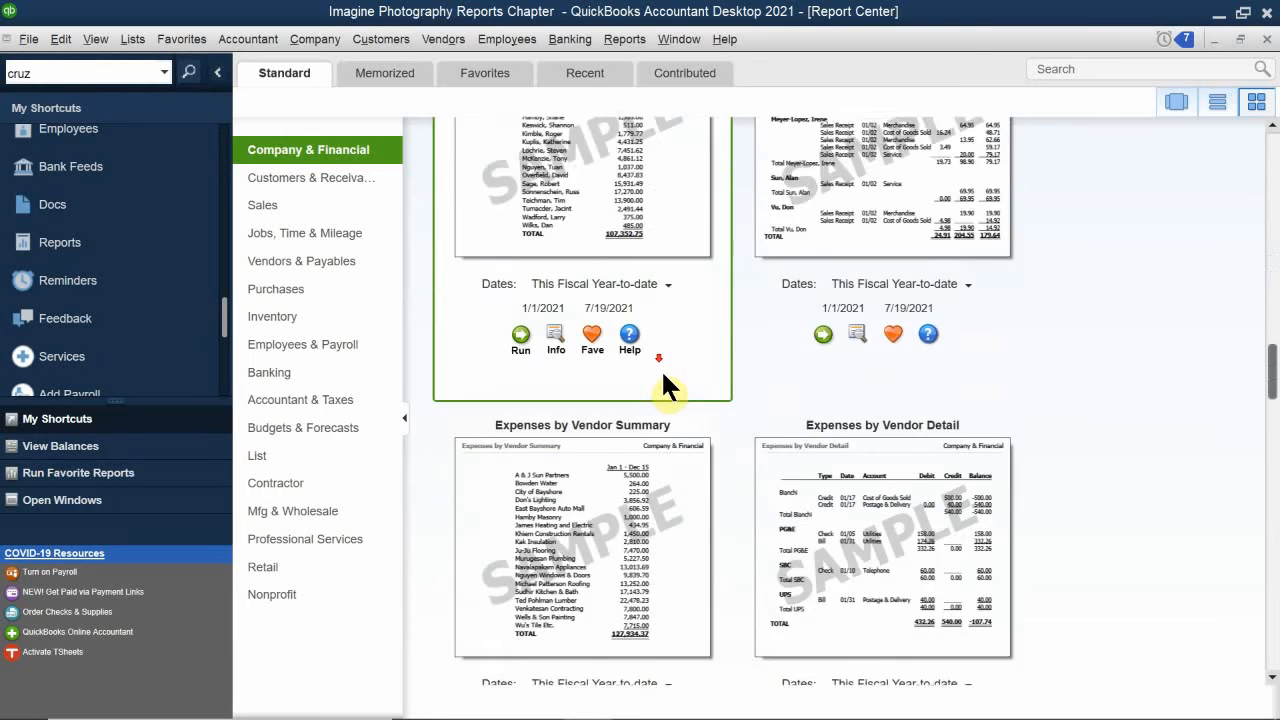
{"action": "scroll", "coordinate": [661, 369], "scroll_direction": "up", "scroll_amount": 3}
{"action": "scroll", "coordinate": [661, 369], "scroll_direction": "up", "scroll_amount": 2}
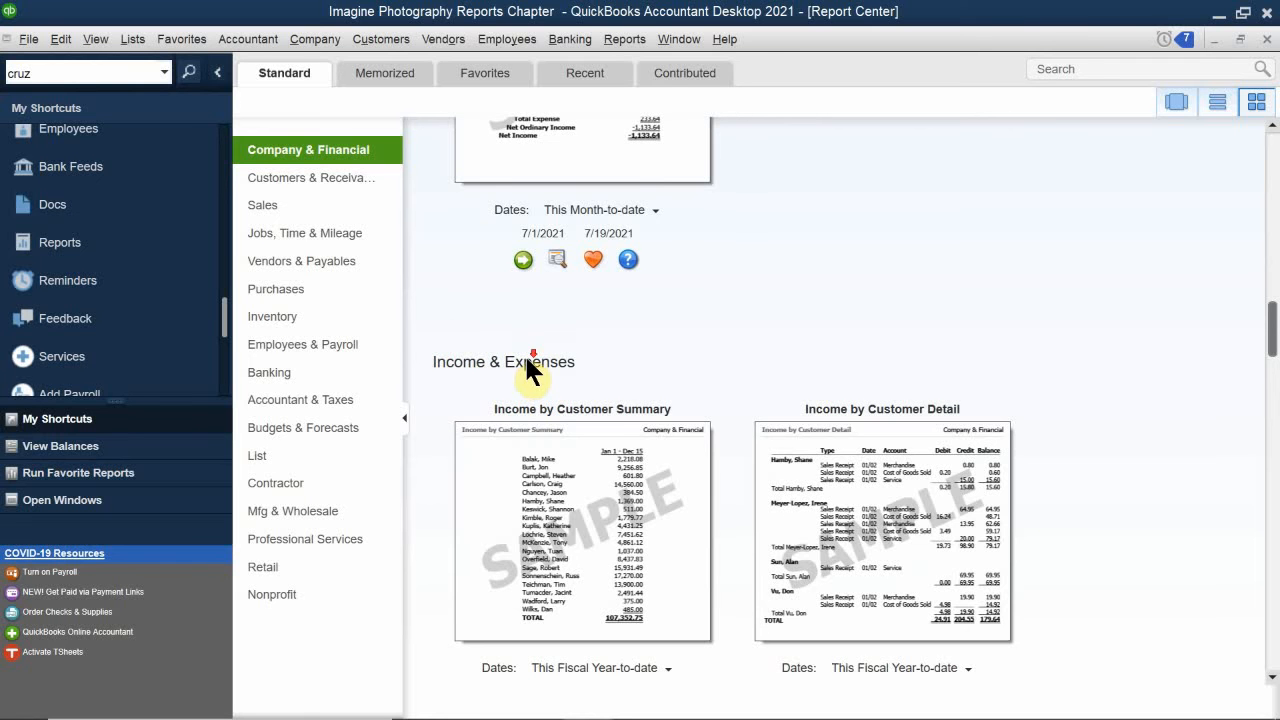
{"action": "scroll", "coordinate": [530, 368], "scroll_direction": "down", "scroll_amount": 4}
{"action": "scroll", "coordinate": [538, 366], "scroll_direction": "down", "scroll_amount": 3}
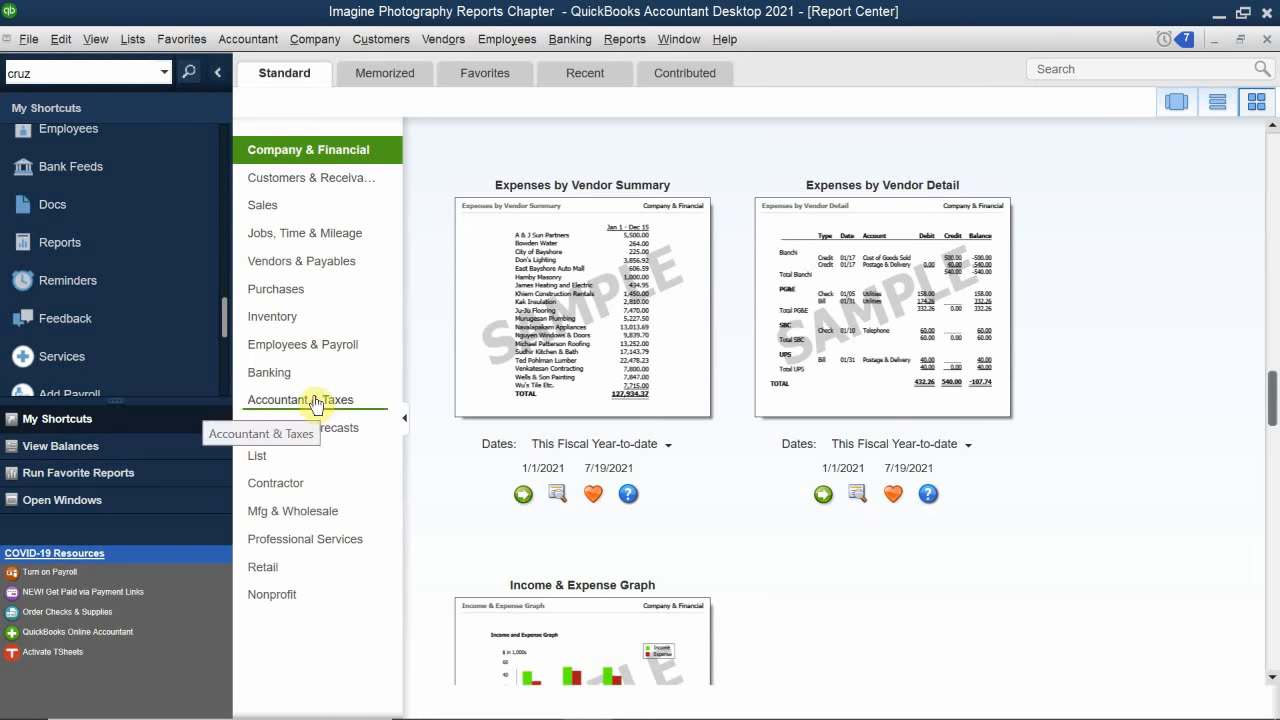
Browse the Sales and Inventory report categories, and return to the Company & Financial category
{"action": "left_click", "coordinate": [325, 160]}
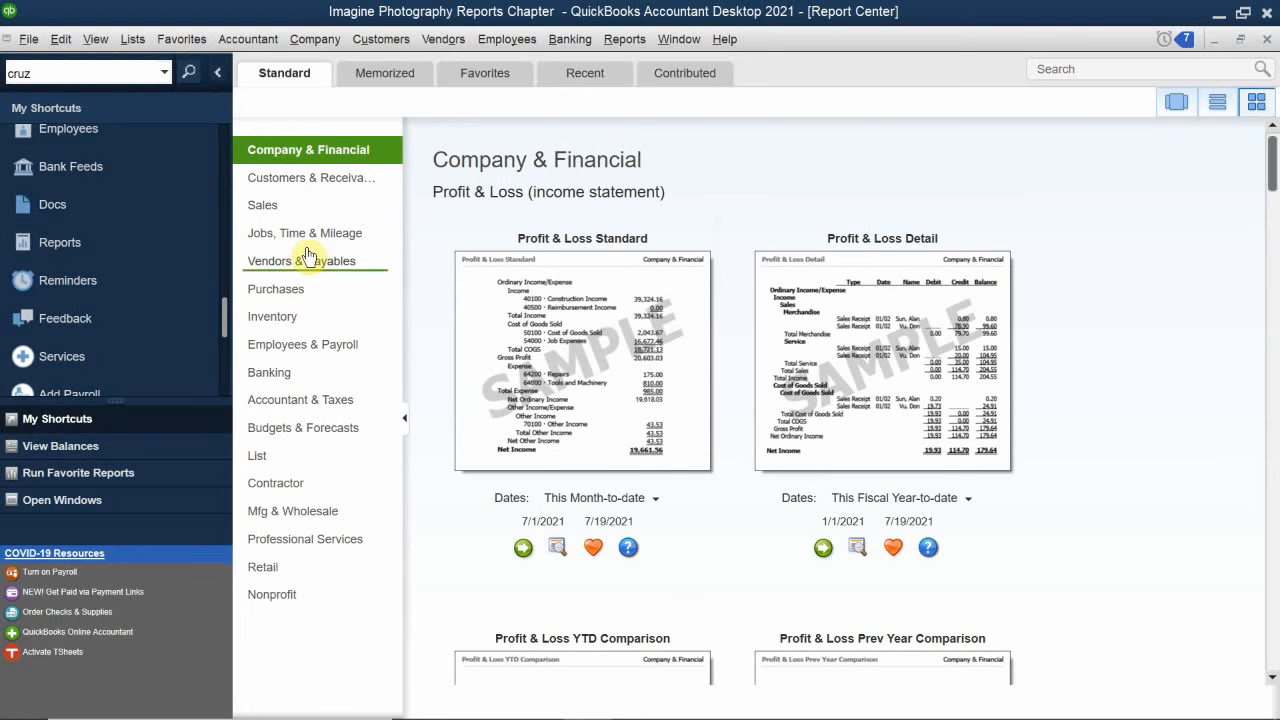
{"action": "left_click", "coordinate": [306, 205]}
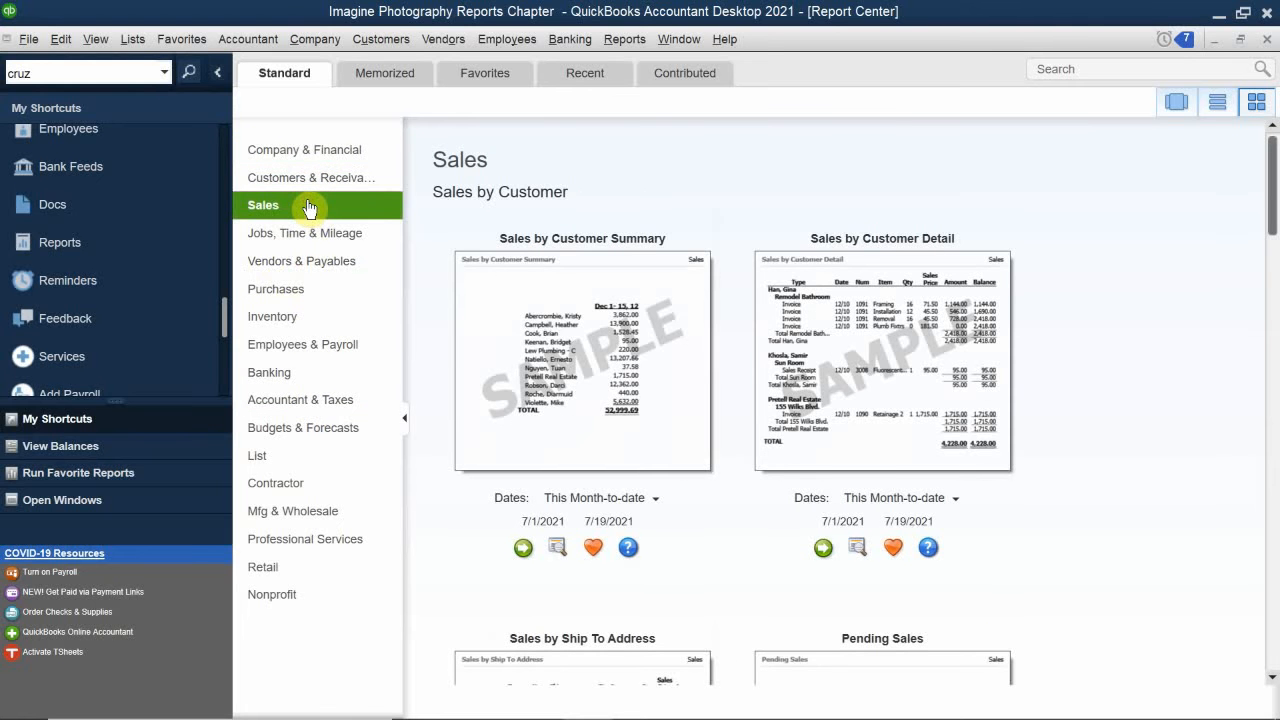
{"action": "left_click", "coordinate": [300, 318]}
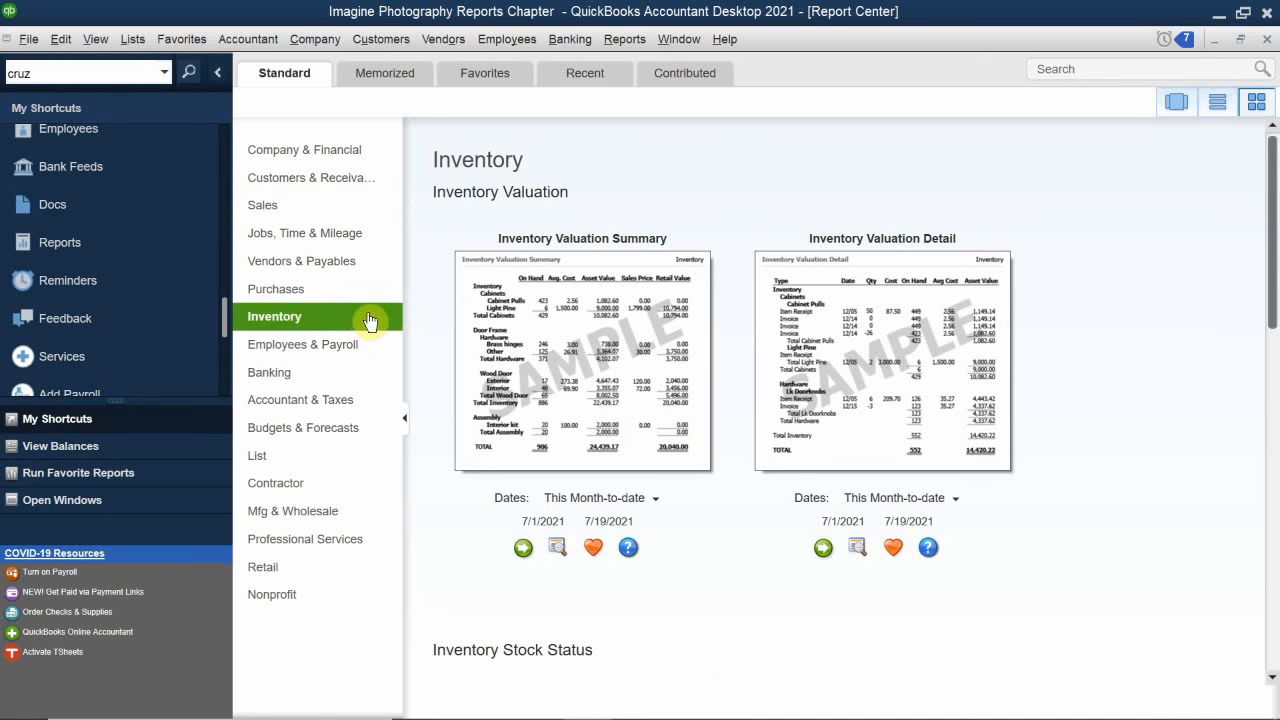
{"action": "left_click", "coordinate": [638, 46]}
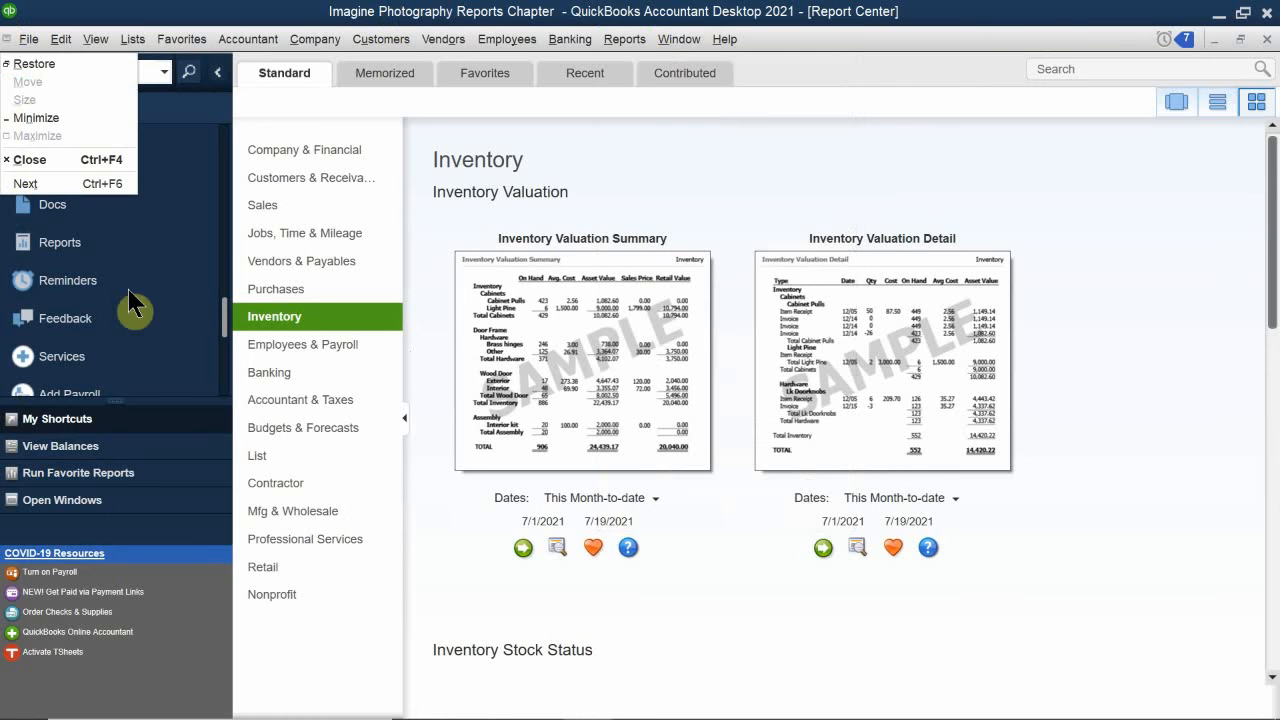
{"action": "left_click", "coordinate": [318, 155]}
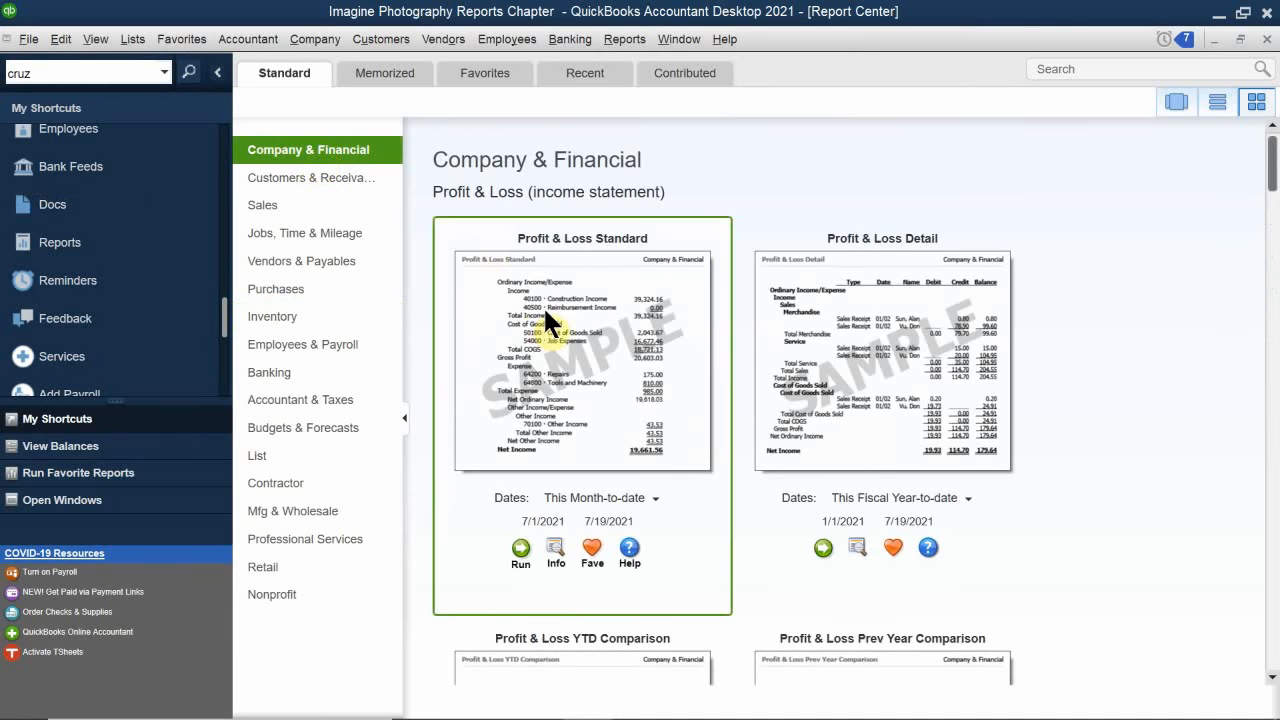
Open the Profit & Loss Standard report, set its dates to All, and refresh it on the cash basis
{"action": "mouse_move", "coordinate": [574, 322]}
{"action": "double_click", "coordinate": [568, 315]}
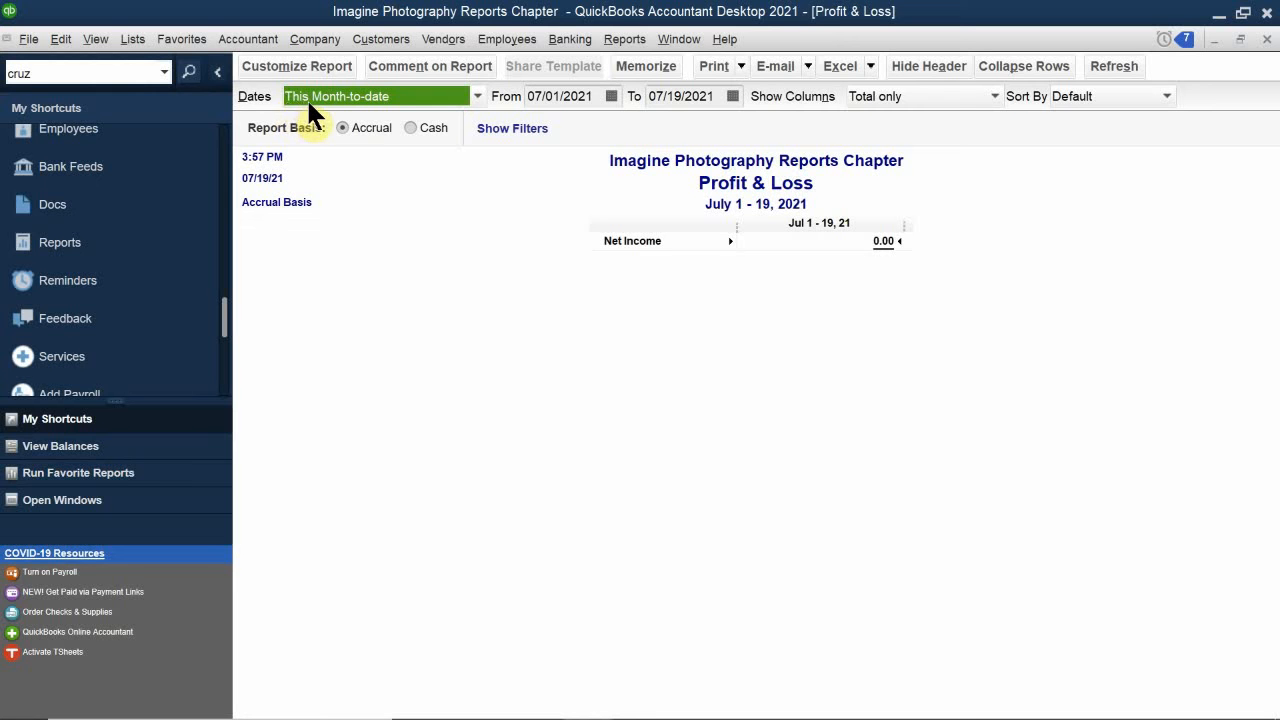
{"action": "left_click", "coordinate": [384, 92]}
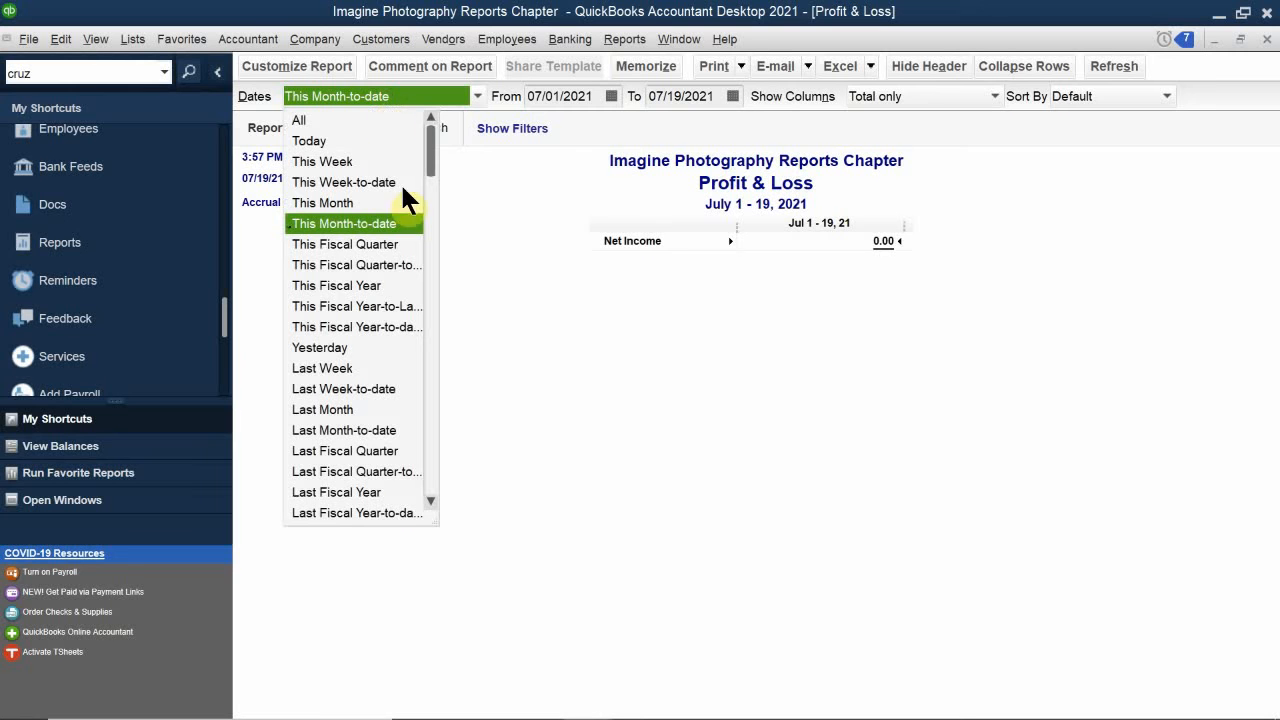
{"action": "left_click", "coordinate": [298, 120]}
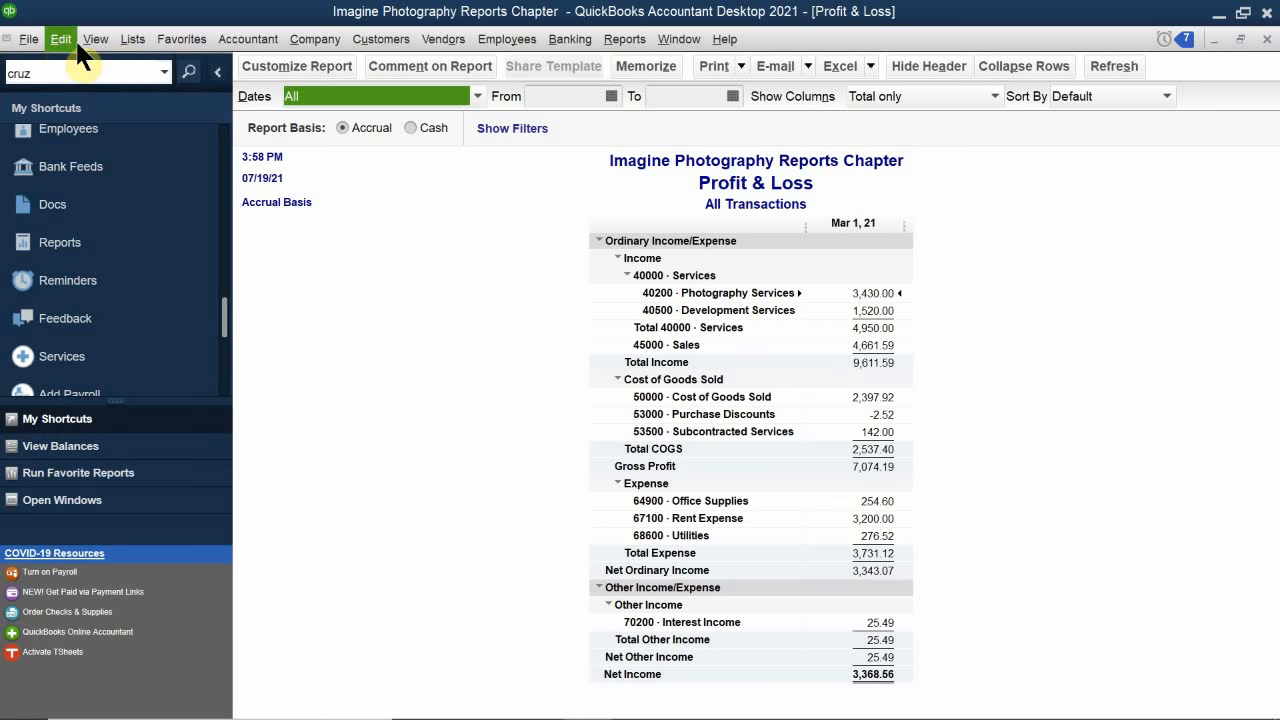
{"action": "left_click", "coordinate": [410, 128]}
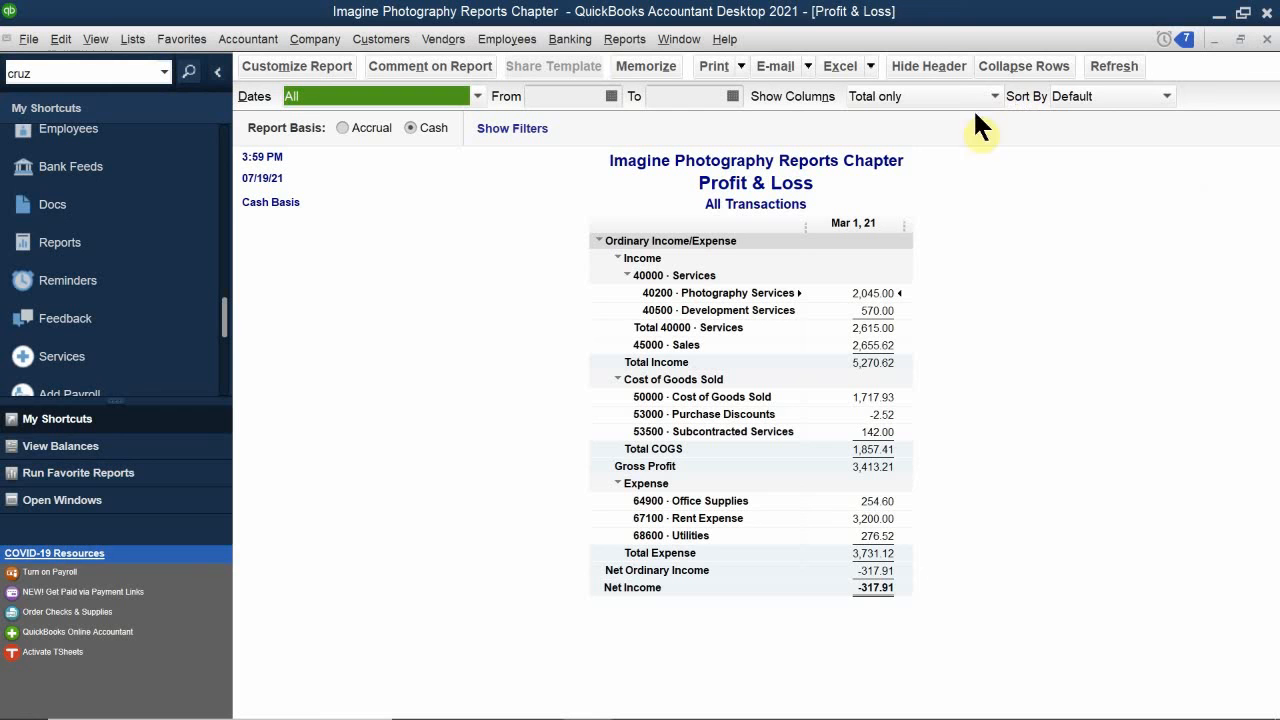
{"action": "left_click", "coordinate": [1103, 66]}
Switch to QB 2021 CH 6.pdf in Acrobat Reader and read the Accounting Reports introduction and the Profit & Loss section
{"action": "mouse_move", "coordinate": [910, 716]}
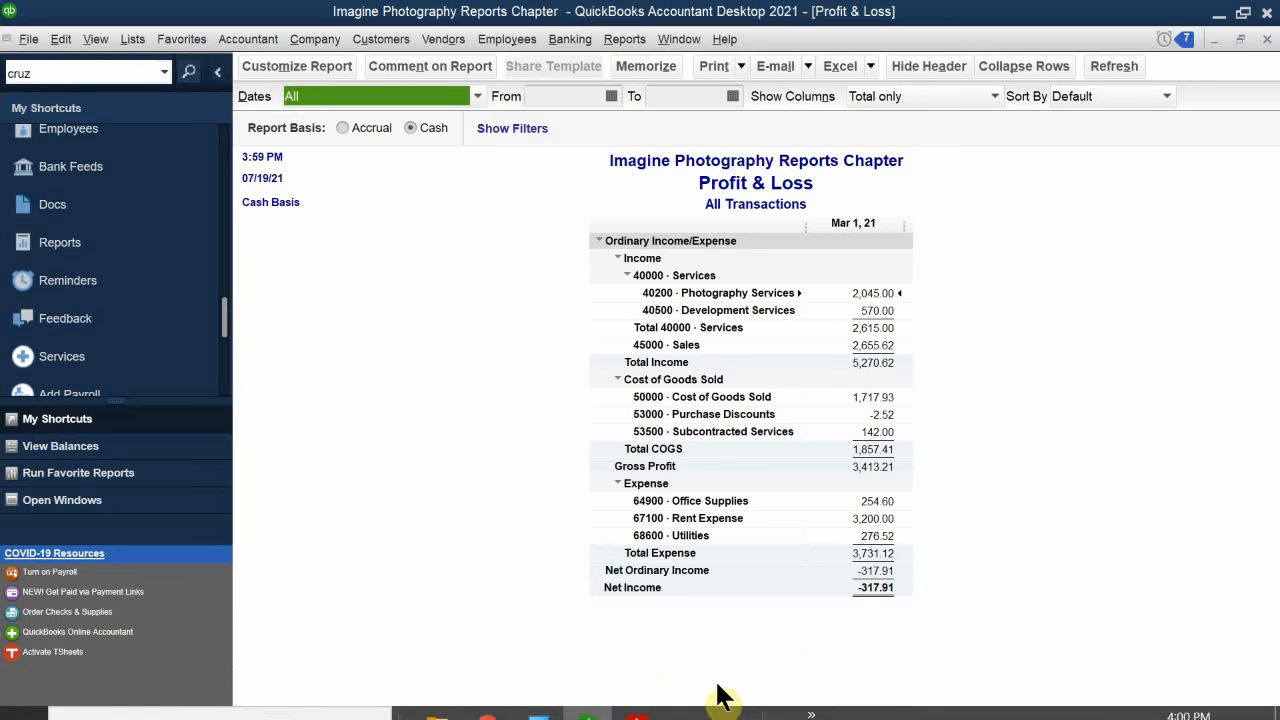
{"action": "mouse_move", "coordinate": [630, 717]}
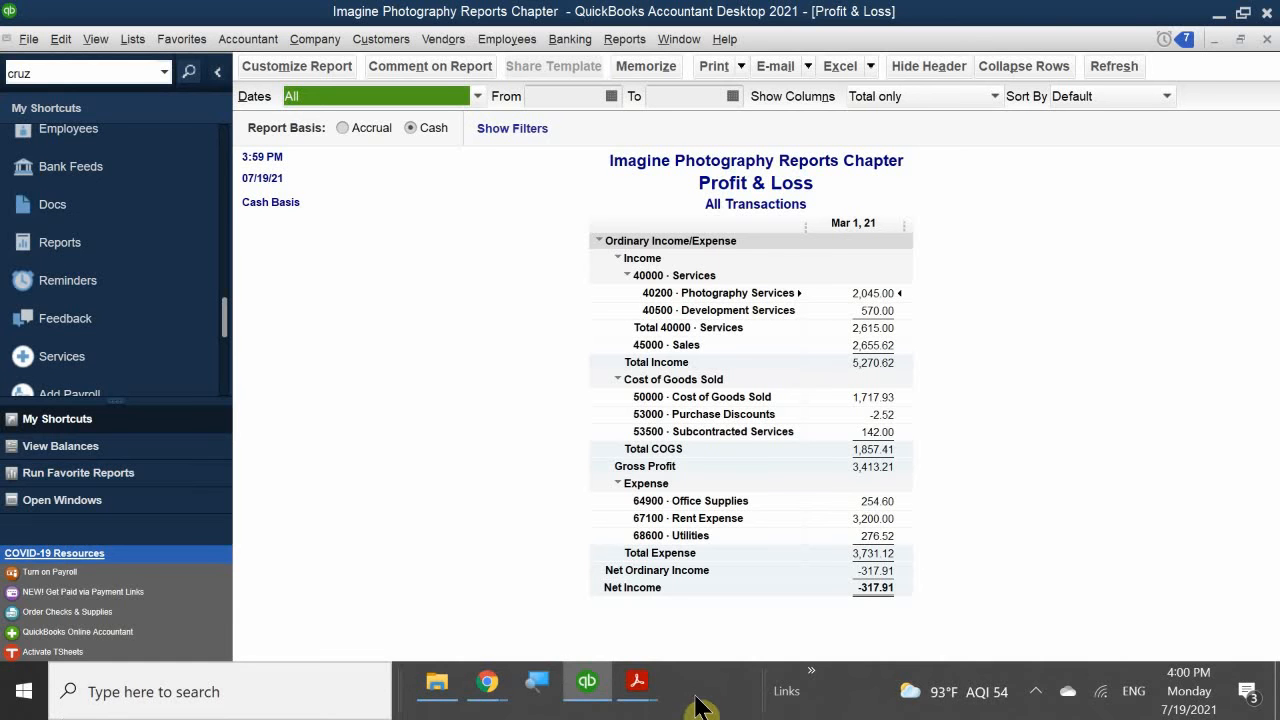
{"action": "mouse_move", "coordinate": [645, 690]}
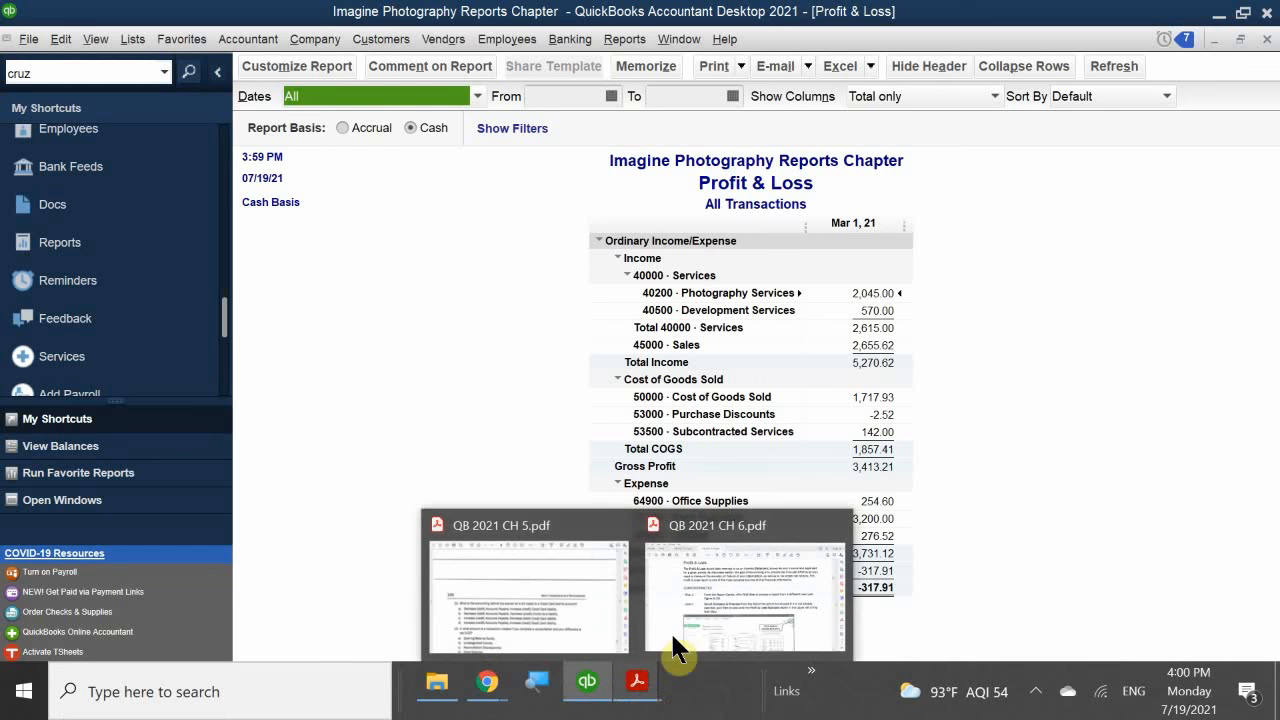
{"action": "left_click", "coordinate": [710, 580]}
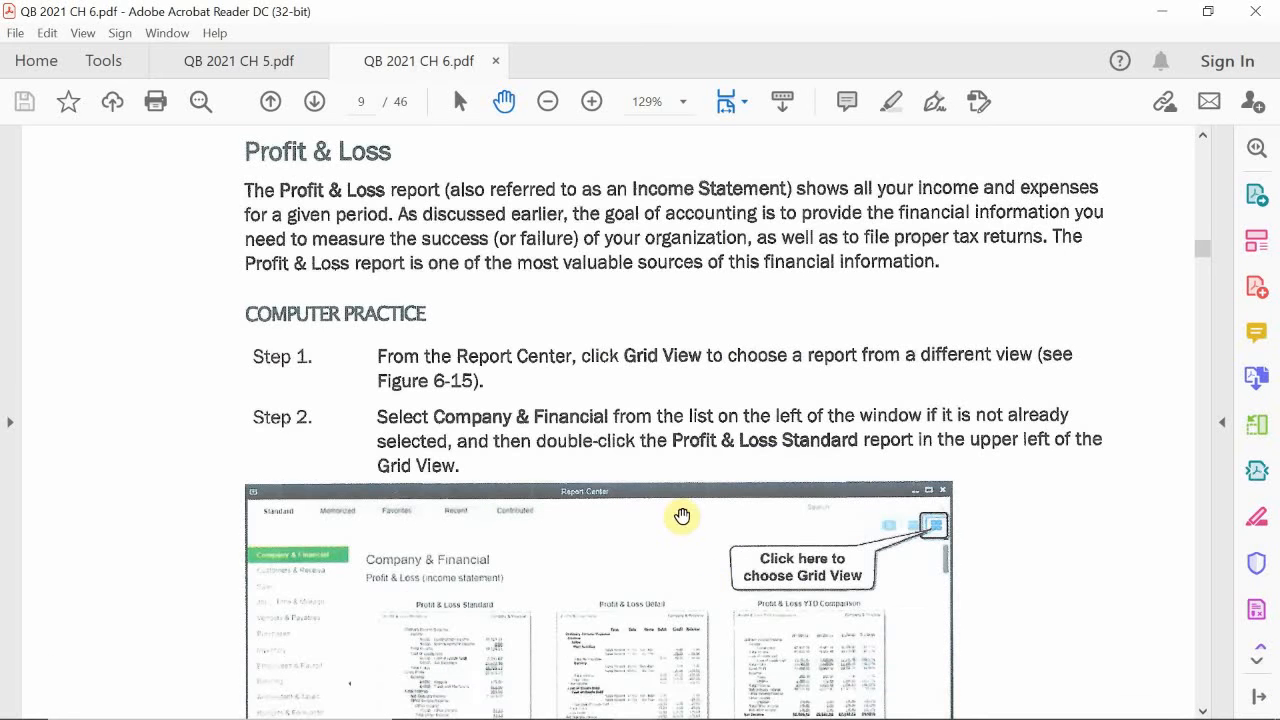
{"action": "scroll", "coordinate": [686, 456], "scroll_direction": "up", "scroll_amount": 2}
{"action": "scroll", "coordinate": [686, 456], "scroll_direction": "up", "scroll_amount": 2}
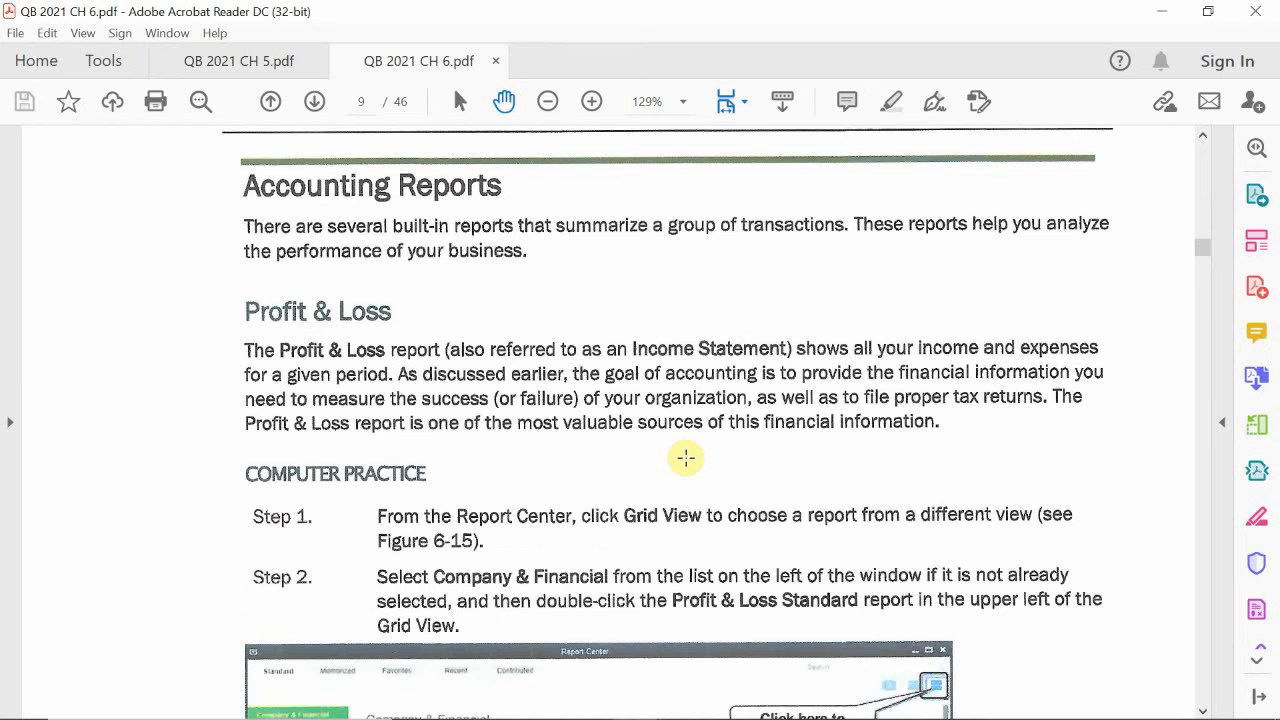
{"action": "scroll", "coordinate": [686, 457], "scroll_direction": "up", "scroll_amount": 1}
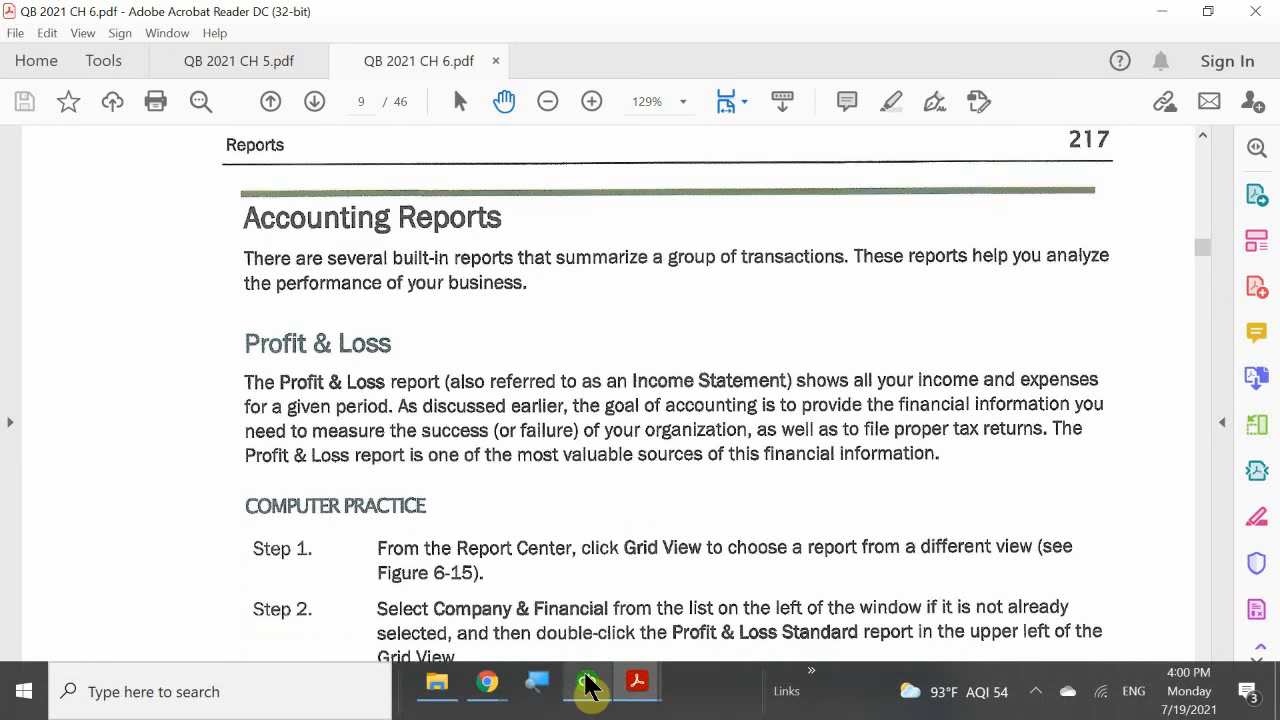
Return to QuickBooks and open the Profit & Loss by Class report from the Company & Financial reports
{"action": "mouse_move", "coordinate": [655, 708]}
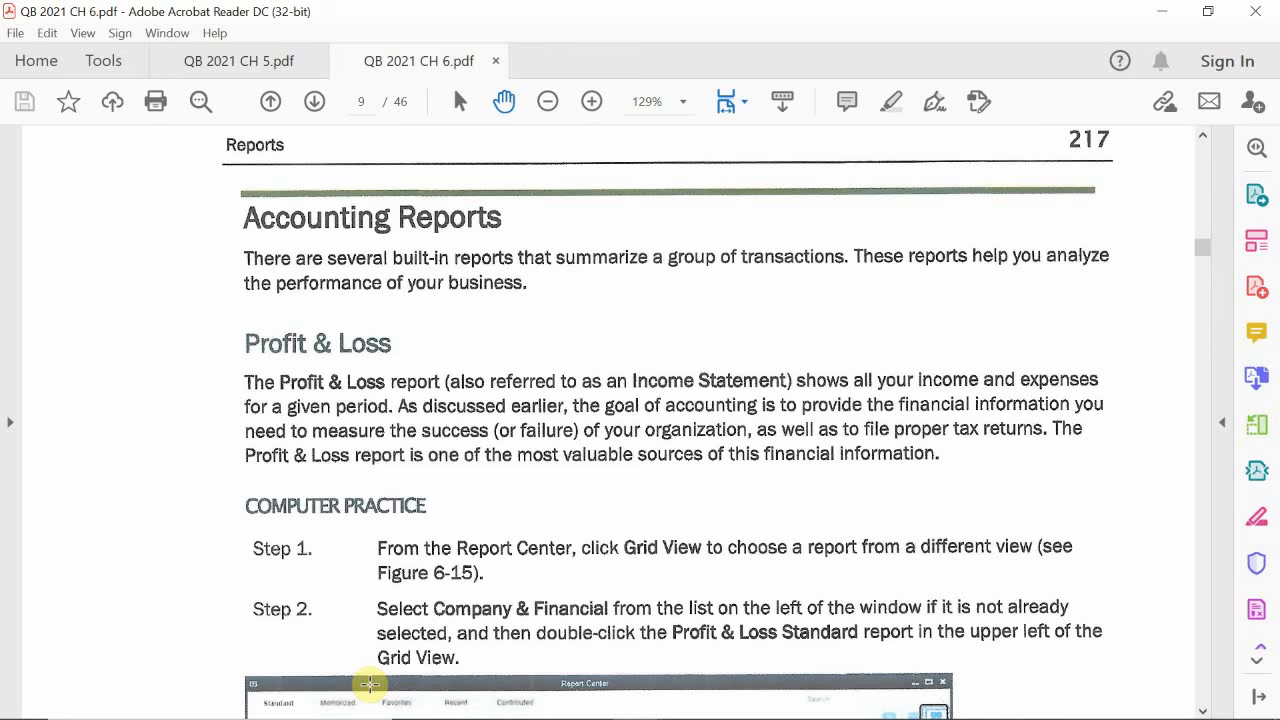
{"action": "mouse_move", "coordinate": [362, 718]}
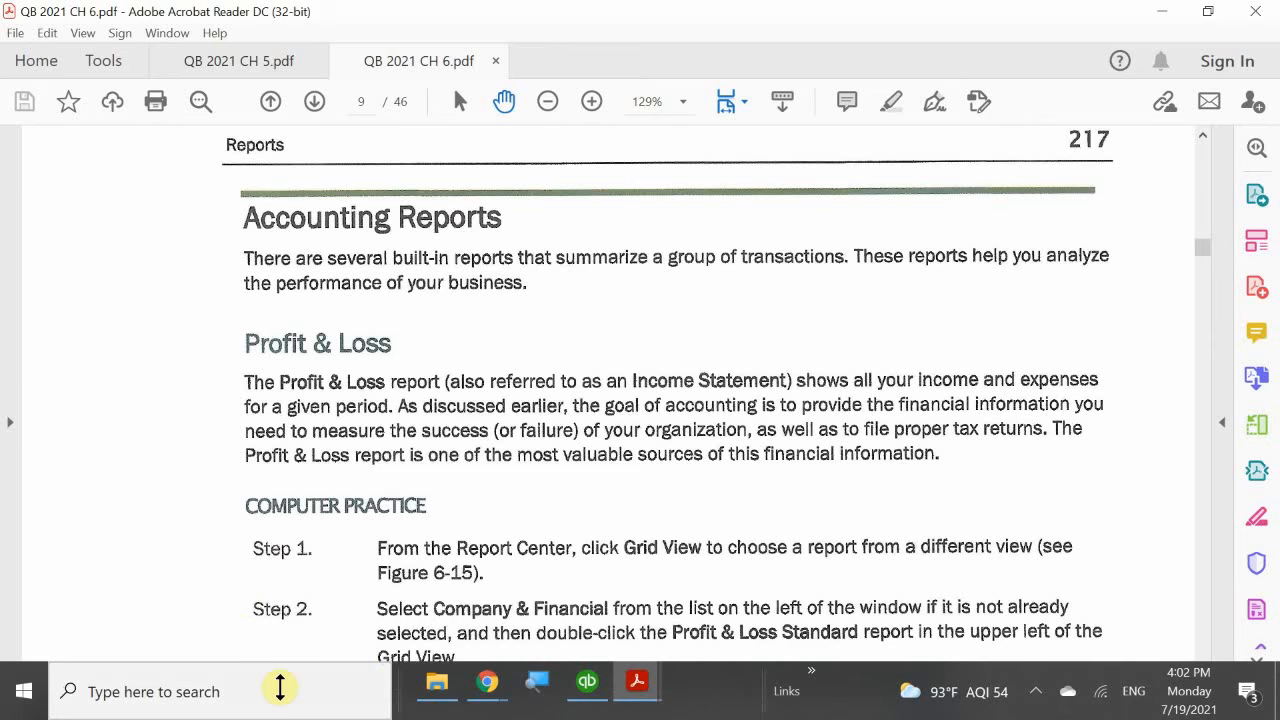
{"action": "left_click", "coordinate": [600, 694]}
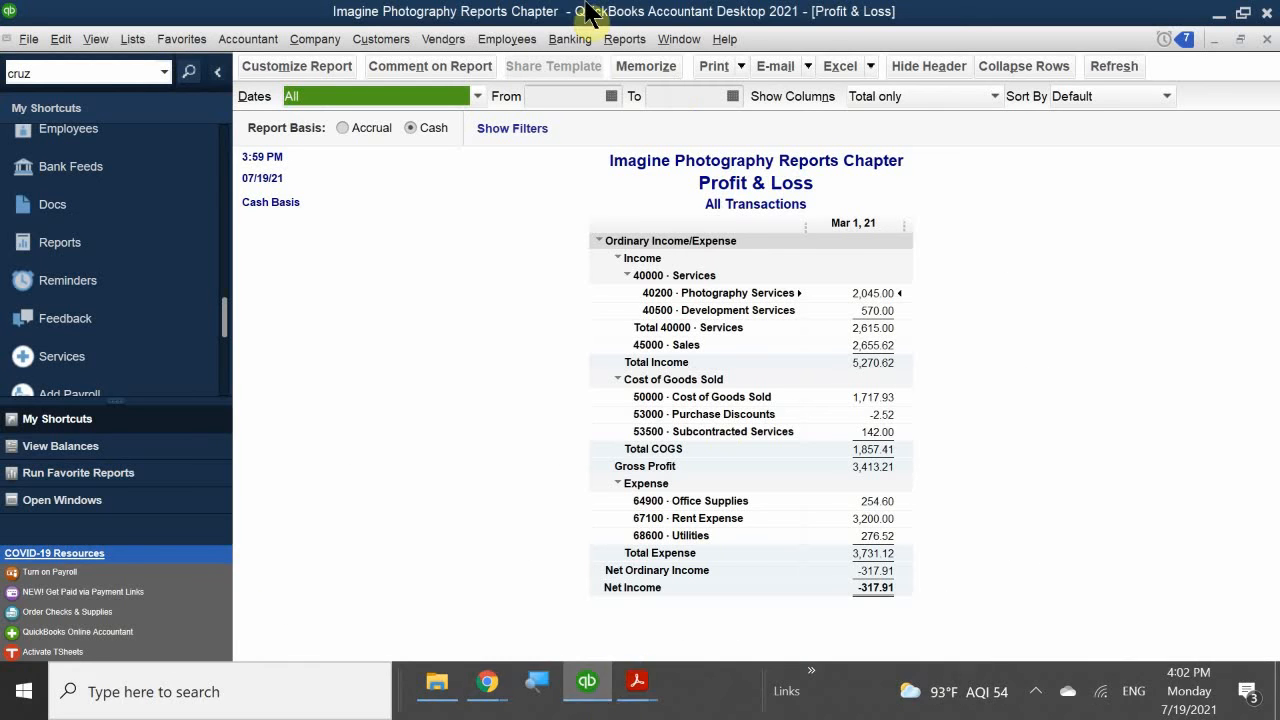
{"action": "left_click", "coordinate": [632, 40]}
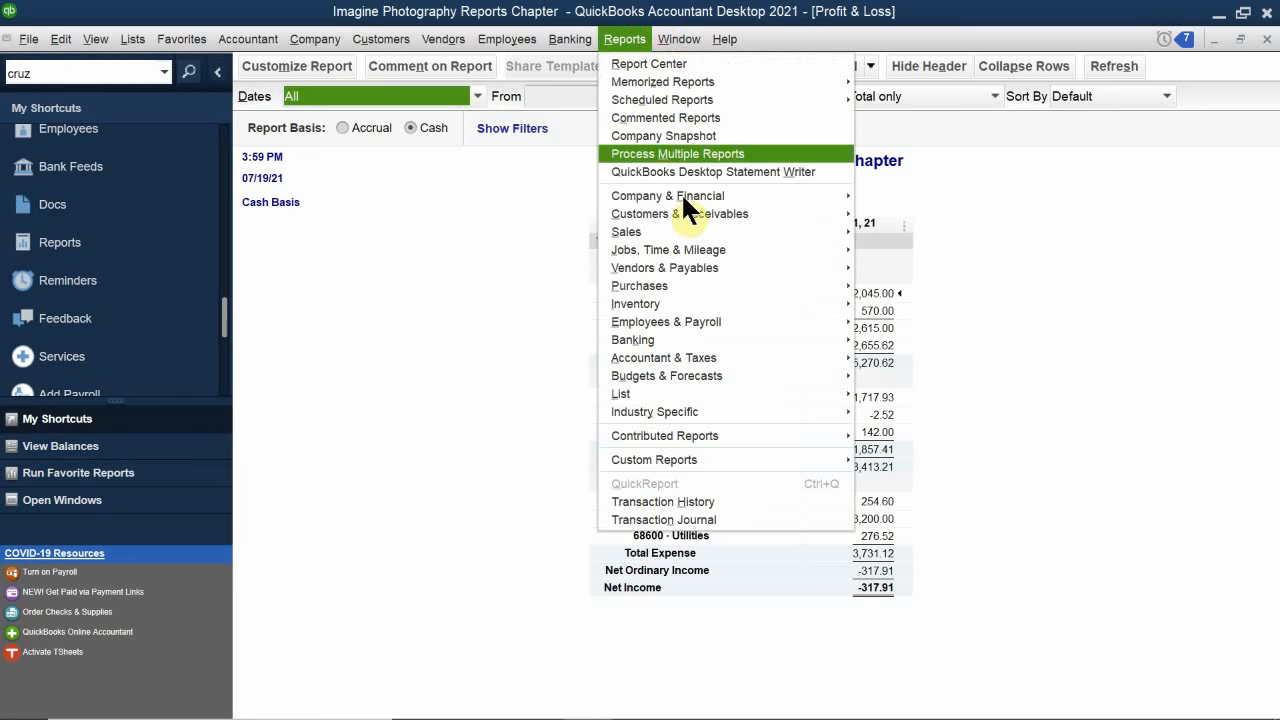
{"action": "left_click", "coordinate": [708, 197]}
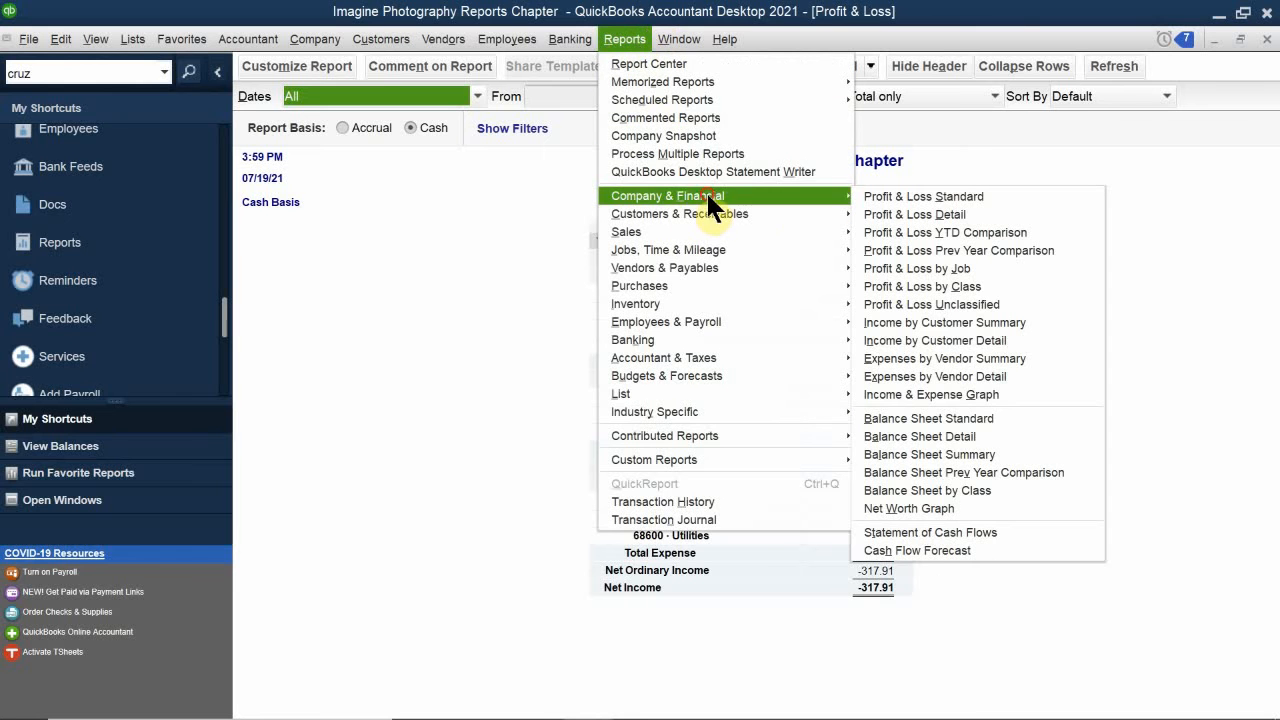
{"action": "left_click", "coordinate": [848, 193]}
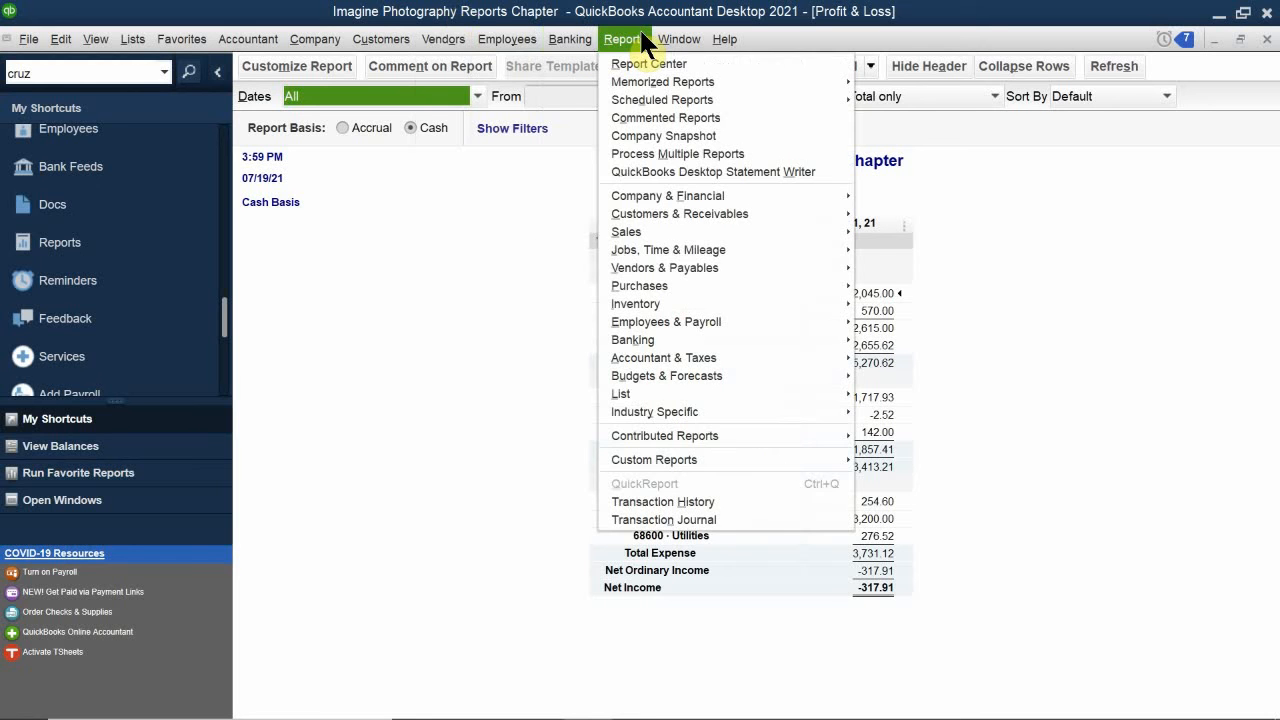
{"action": "mouse_move", "coordinate": [724, 197]}
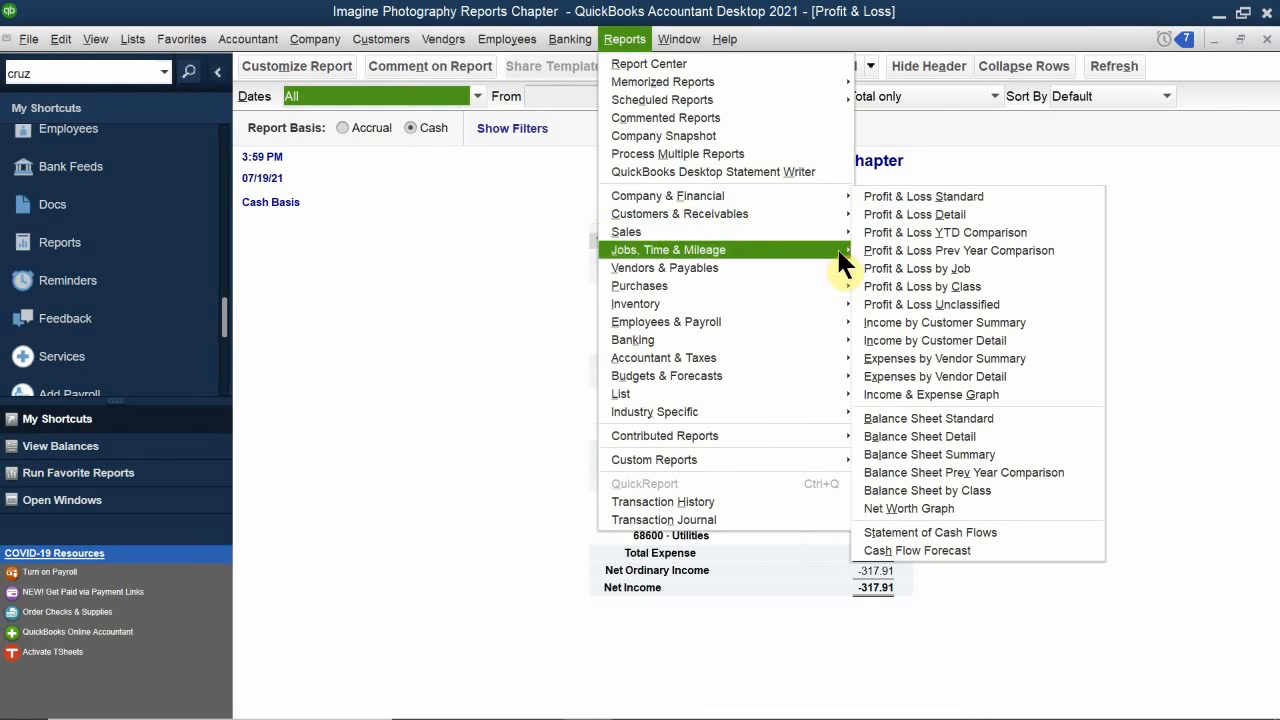
{"action": "left_click", "coordinate": [953, 283]}
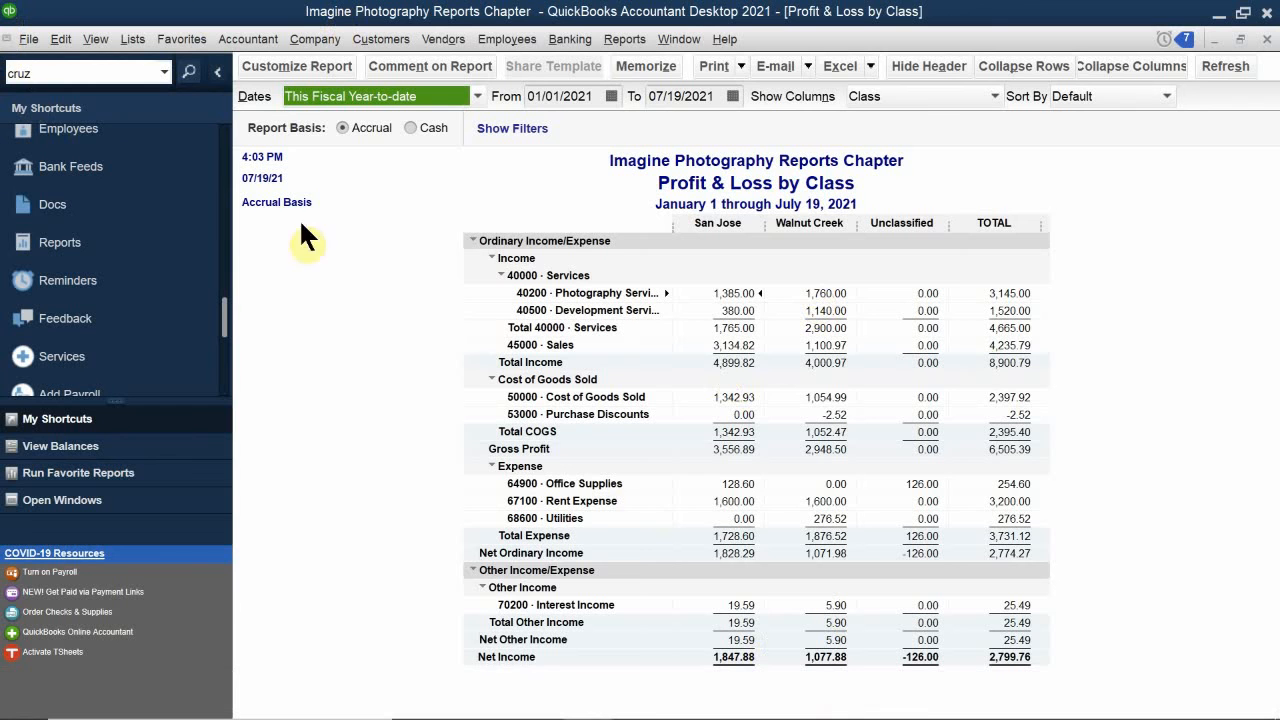
Set the Profit & Loss by Class report's date range to All
{"action": "left_click", "coordinate": [364, 95]}
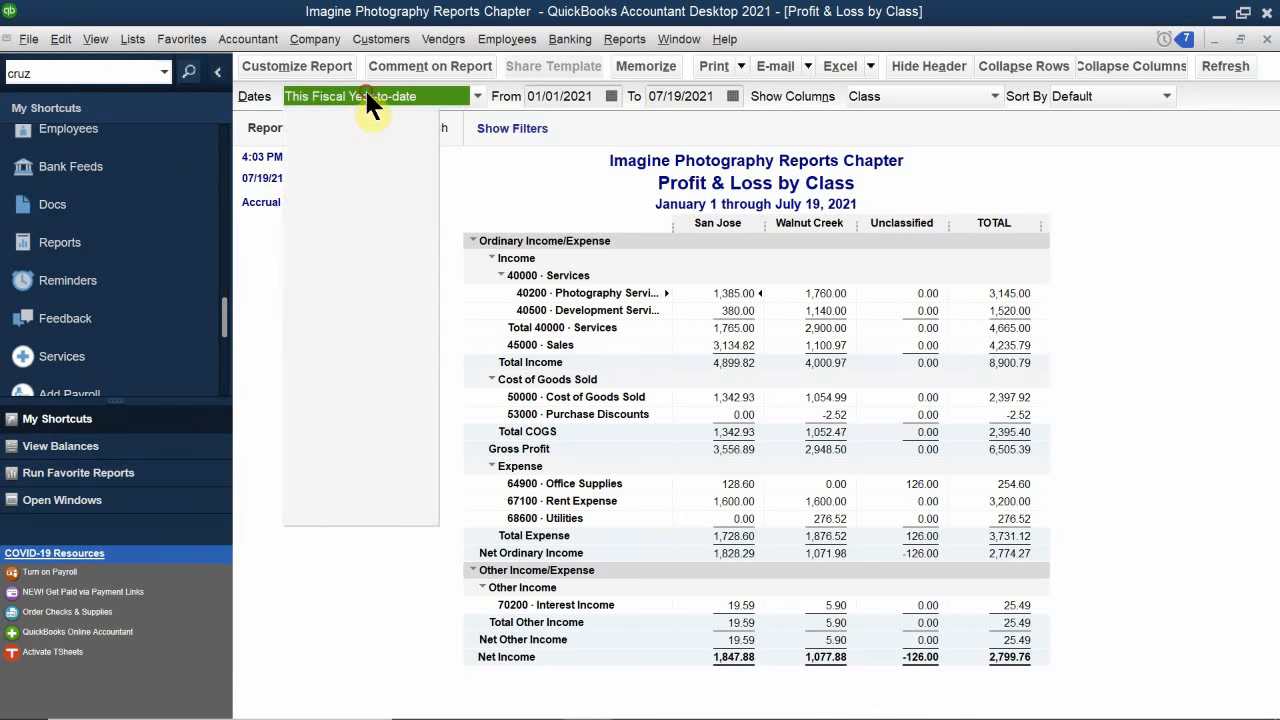
{"action": "scroll", "coordinate": [345, 135], "scroll_direction": "up", "scroll_amount": 2}
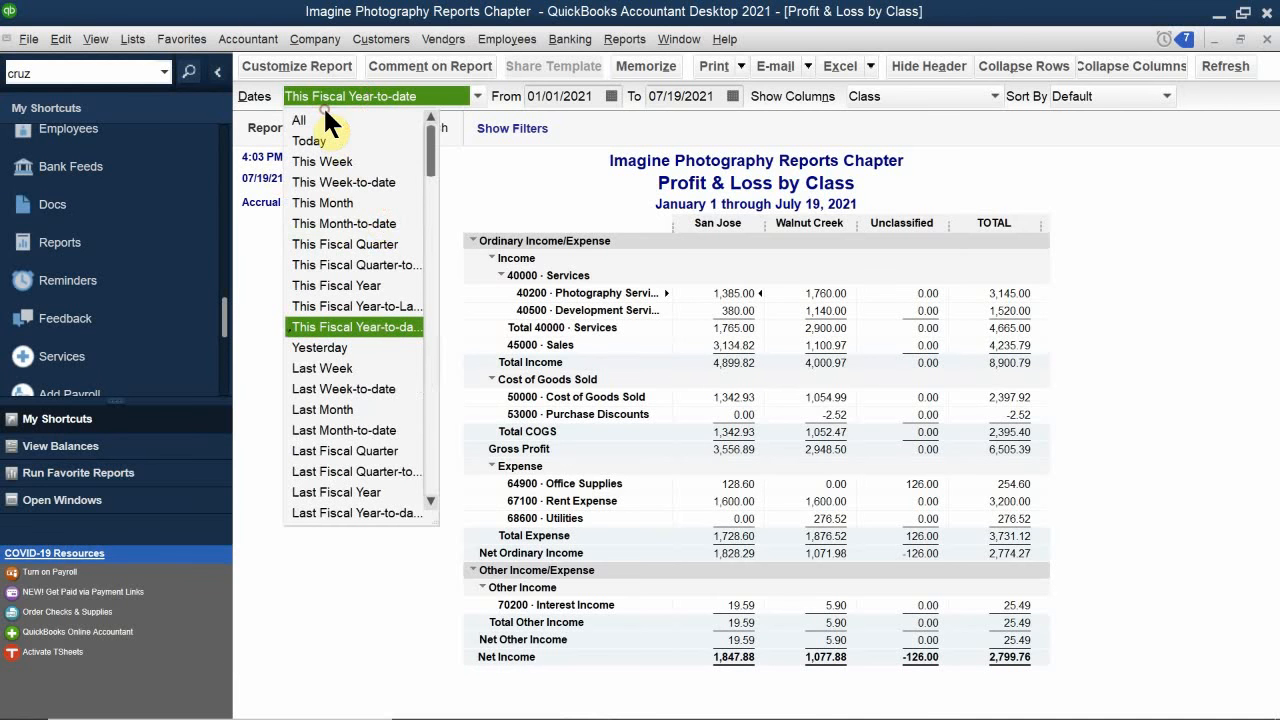
{"action": "left_click", "coordinate": [340, 120]}
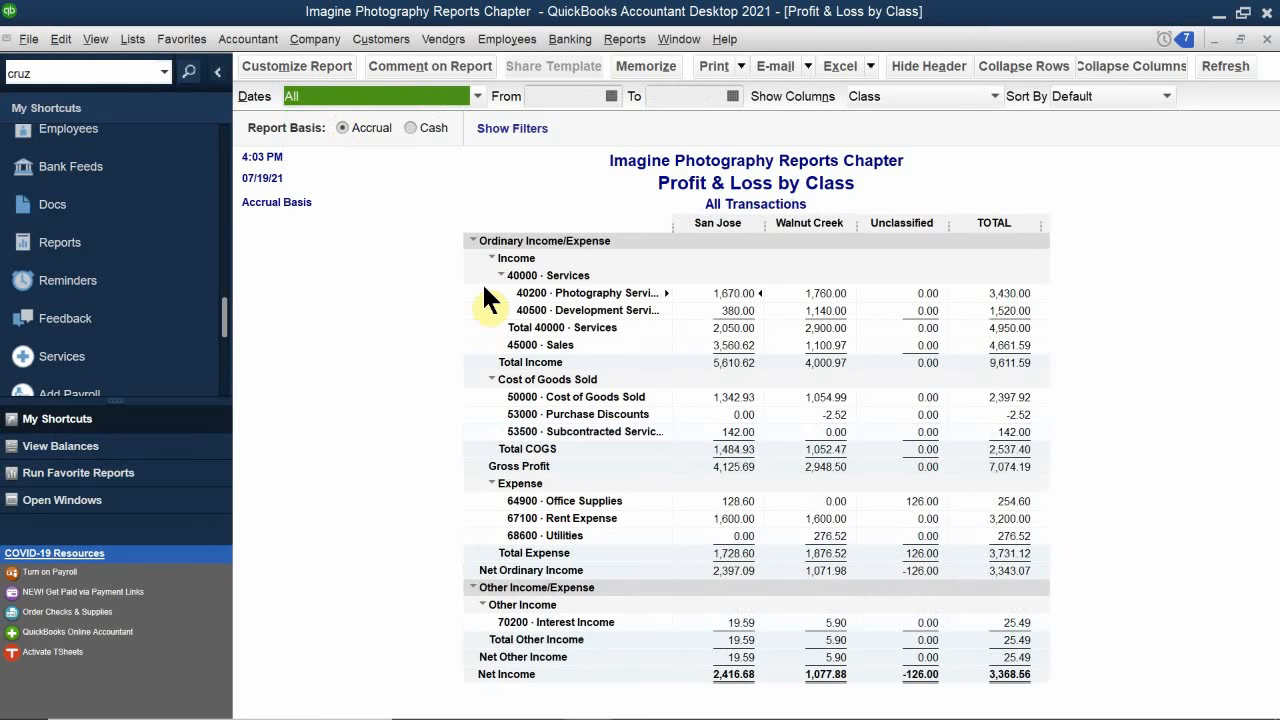
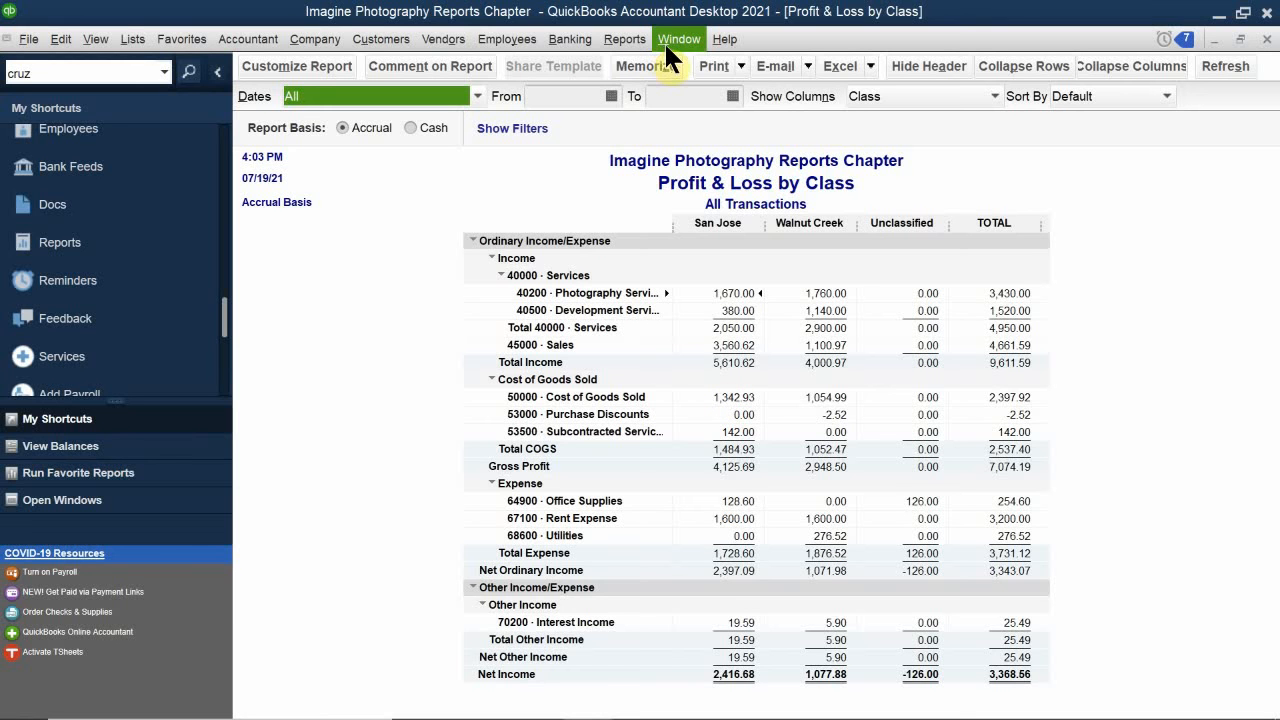
Open the Balance Sheet Detail report and dismiss the collapsing transactions message with the option not to display it in the future
{"action": "left_click", "coordinate": [624, 39]}
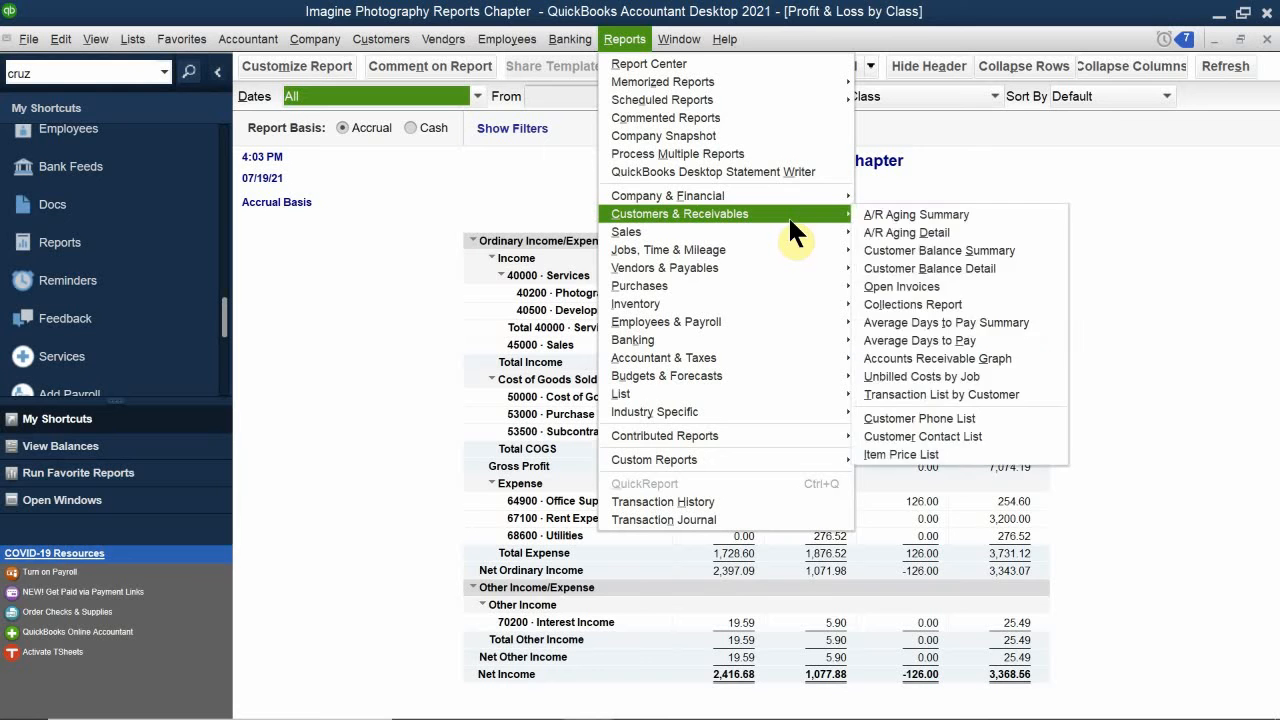
{"action": "mouse_move", "coordinate": [846, 200]}
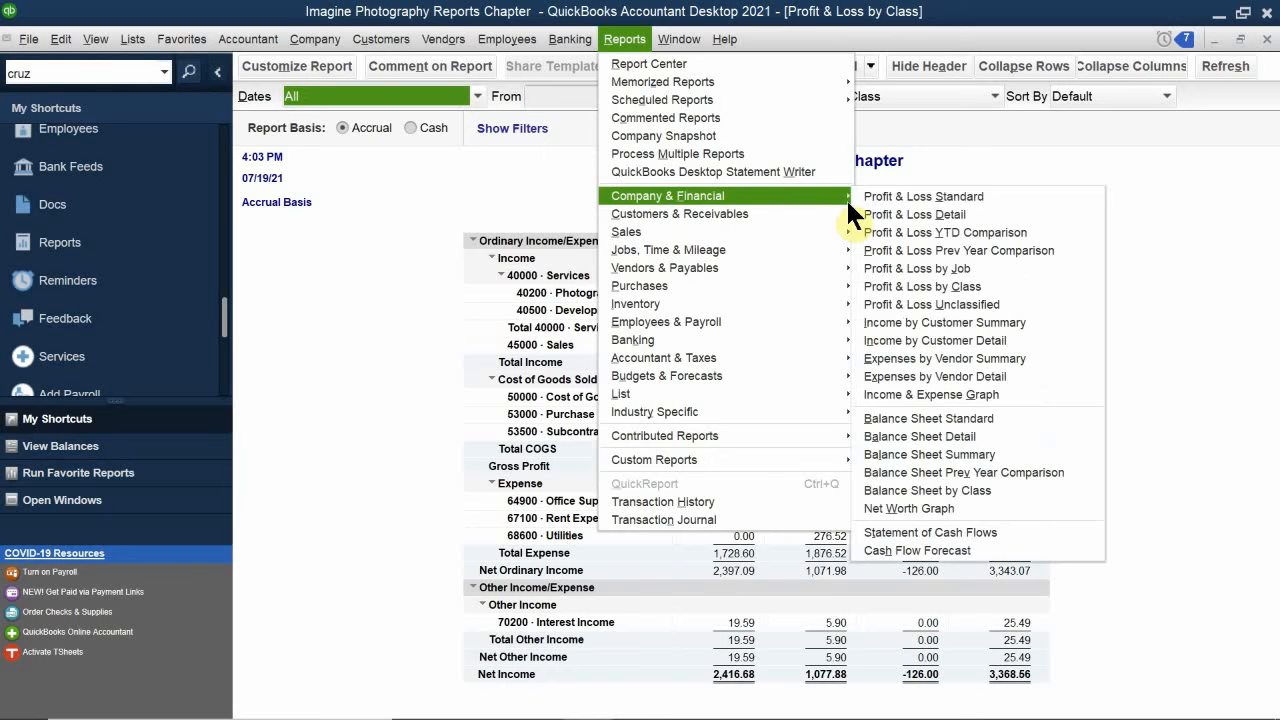
{"action": "left_click", "coordinate": [983, 436]}
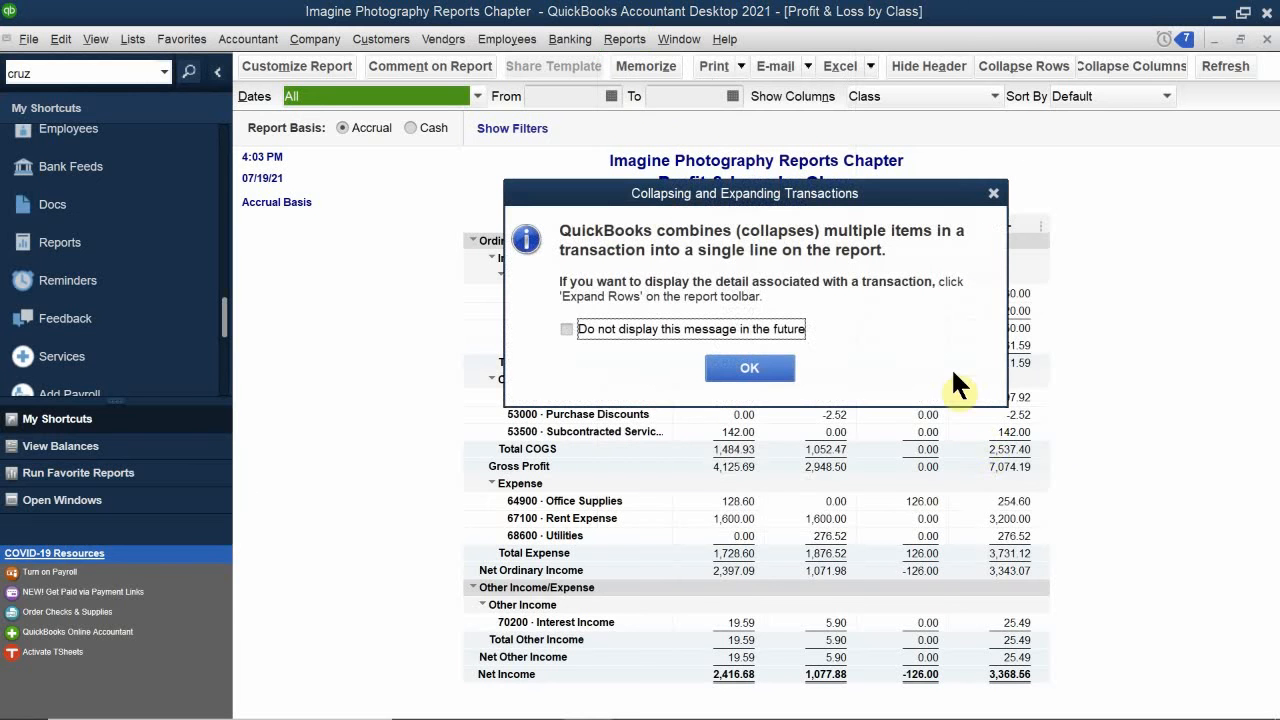
{"action": "left_click", "coordinate": [661, 329]}
{"action": "left_click", "coordinate": [736, 372]}
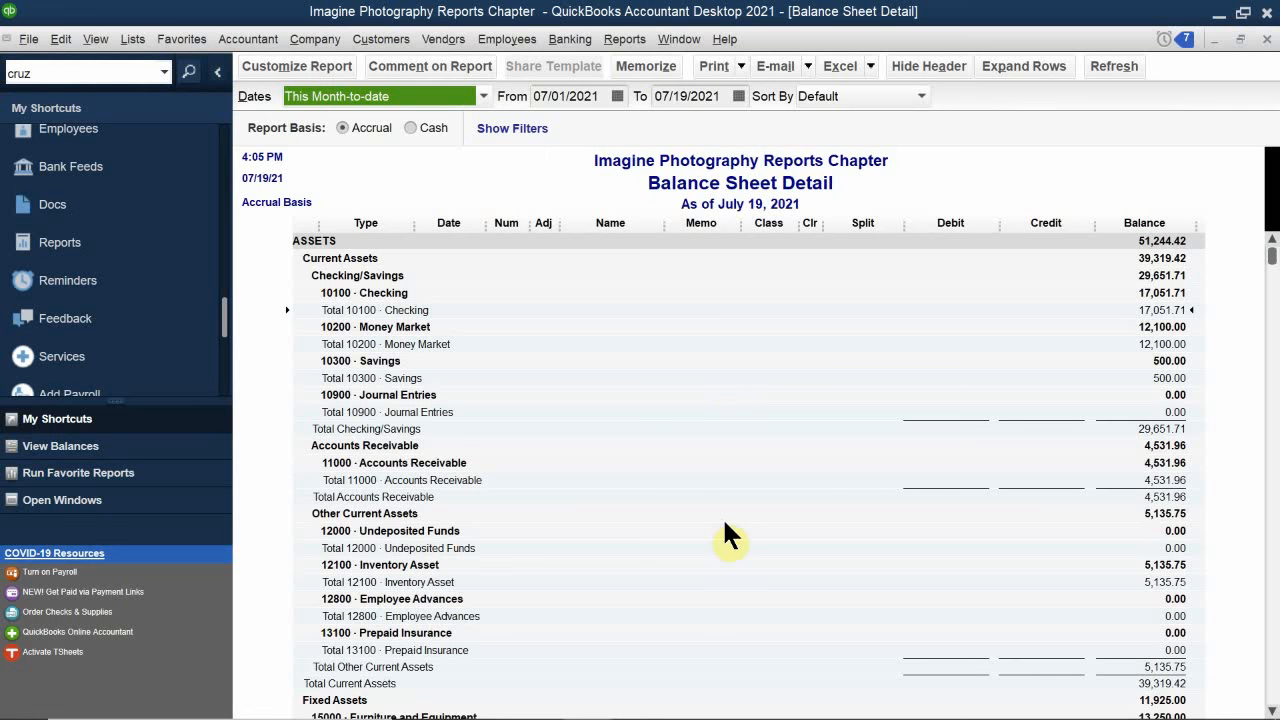
Set the Balance Sheet Detail dates to All and review the transactions down to Total Liabilities & Equity
{"action": "left_click", "coordinate": [362, 92]}
{"action": "left_click", "coordinate": [340, 116]}
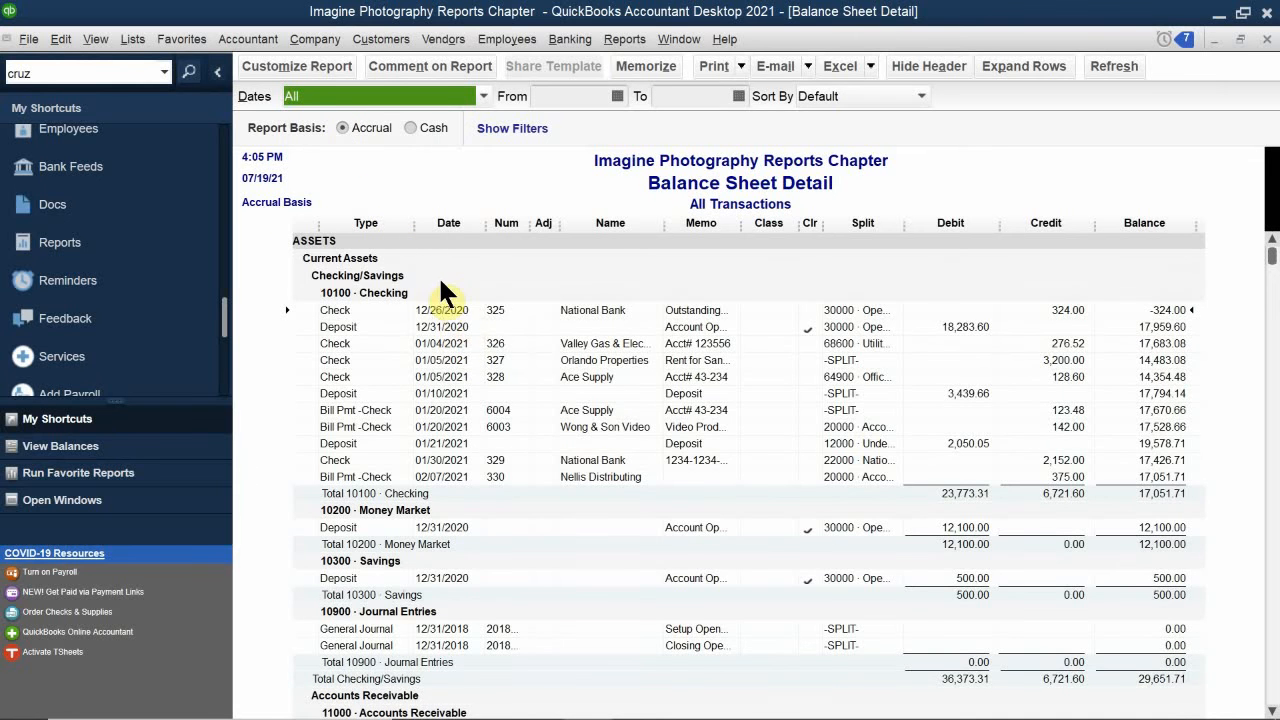
{"action": "scroll", "coordinate": [482, 365], "scroll_direction": "down", "scroll_amount": 5}
{"action": "scroll", "coordinate": [503, 410], "scroll_direction": "down", "scroll_amount": 13}
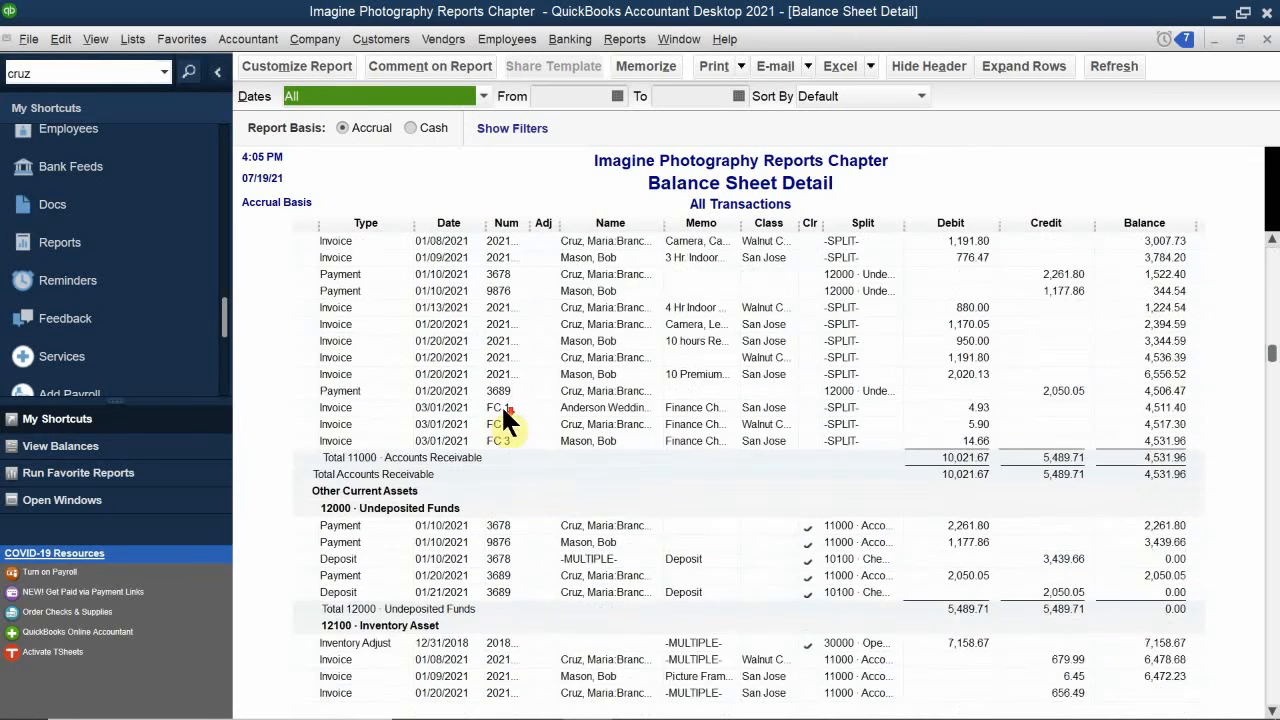
{"action": "scroll", "coordinate": [510, 404], "scroll_direction": "down", "scroll_amount": 15}
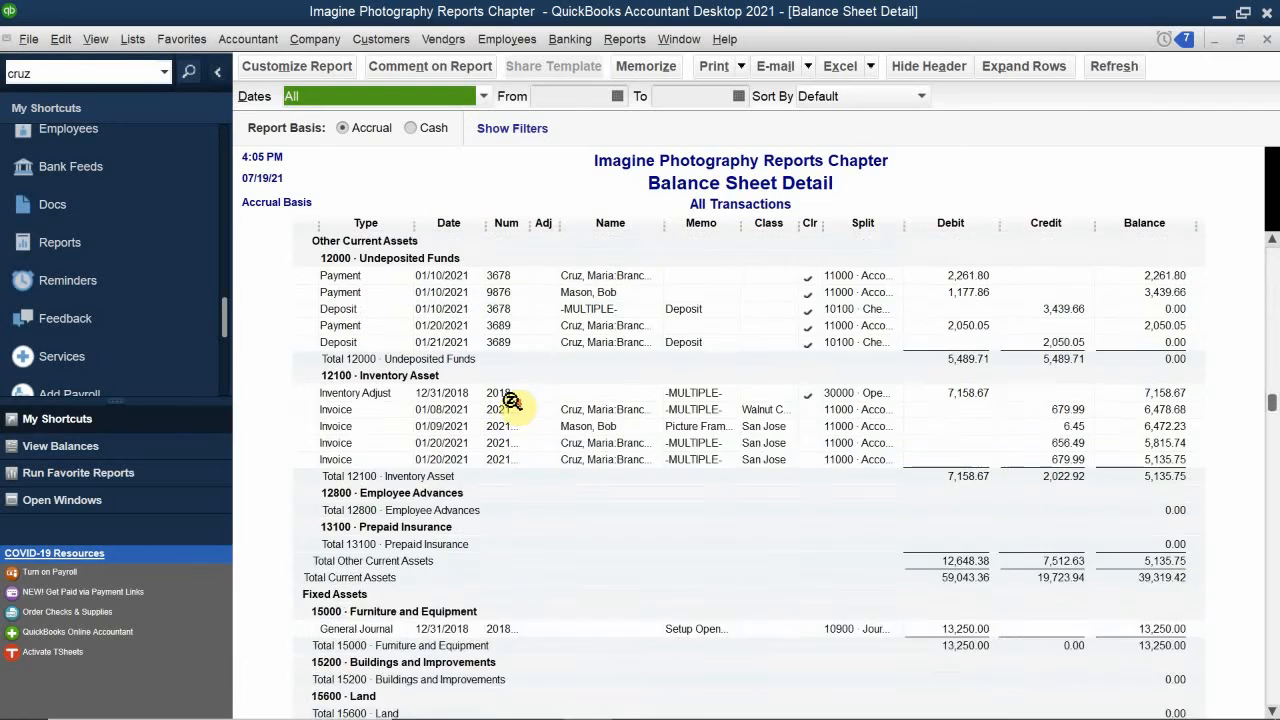
{"action": "scroll", "coordinate": [512, 403], "scroll_direction": "down", "scroll_amount": 15}
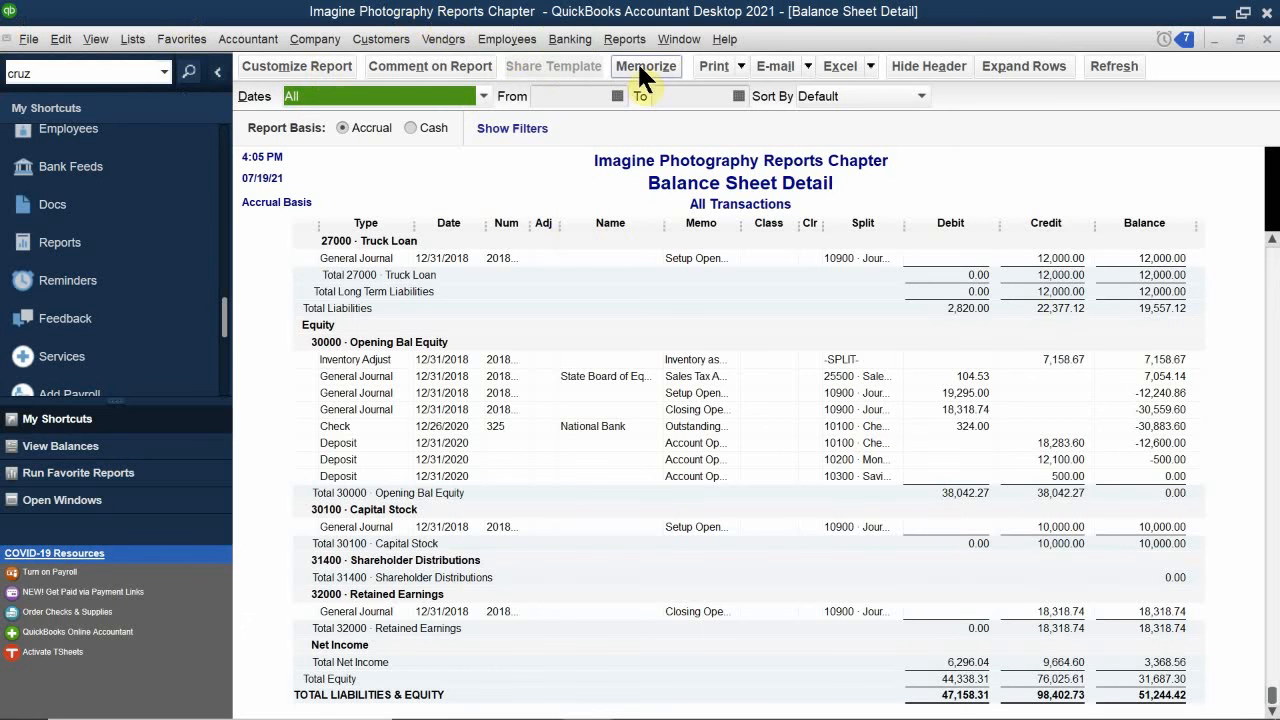
Open the Balance Sheet Standard report and compare its total assets with its total liabilities and equity
{"action": "left_click", "coordinate": [622, 38]}
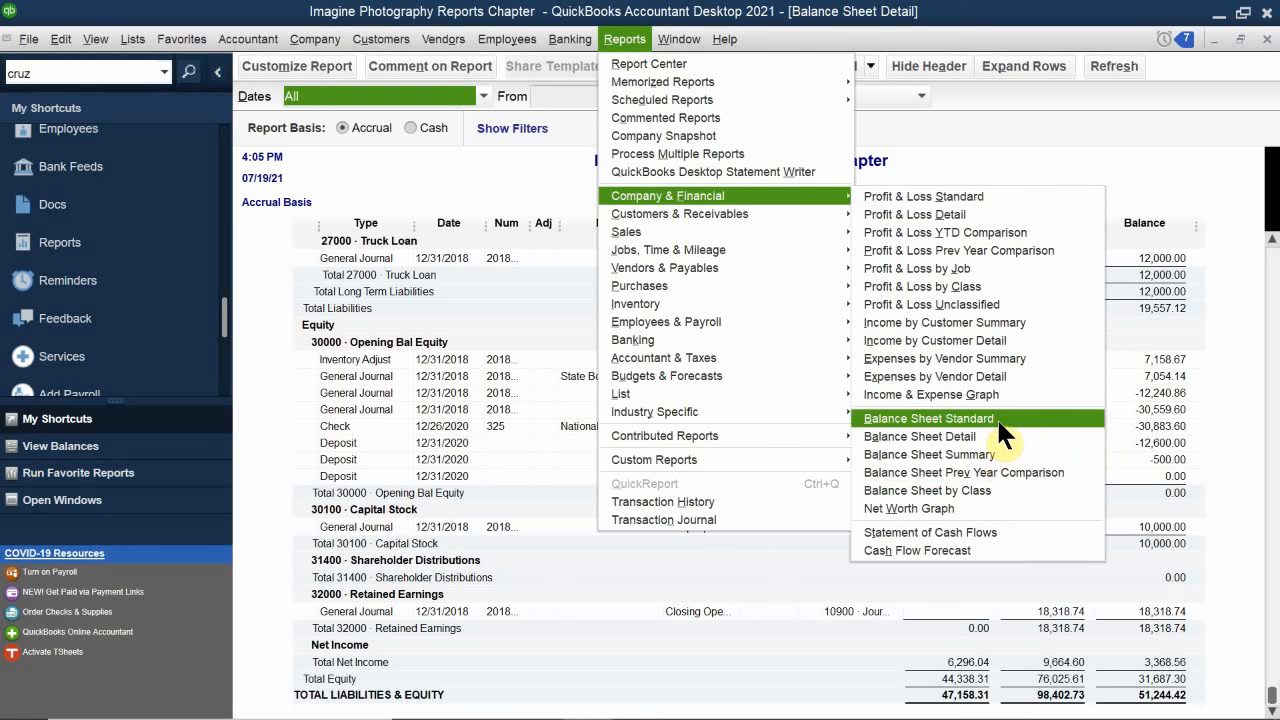
{"action": "left_click", "coordinate": [996, 417]}
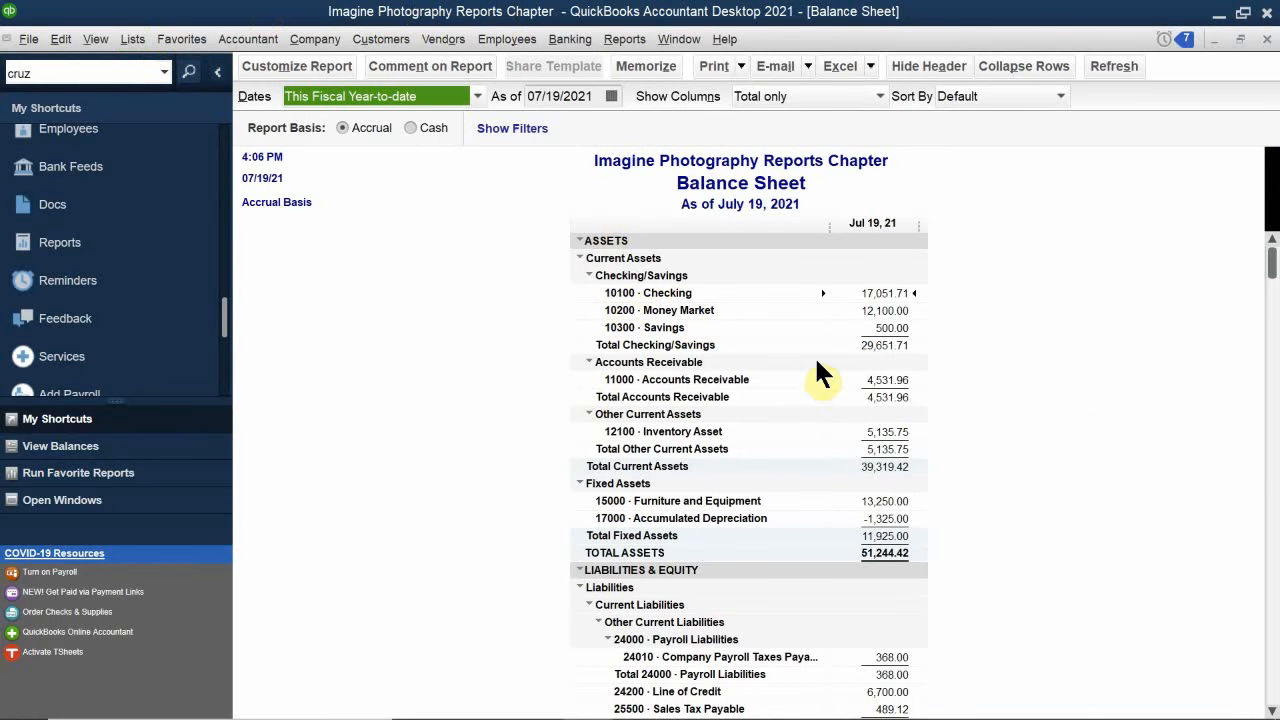
{"action": "scroll", "coordinate": [810, 347], "scroll_direction": "down", "scroll_amount": 3}
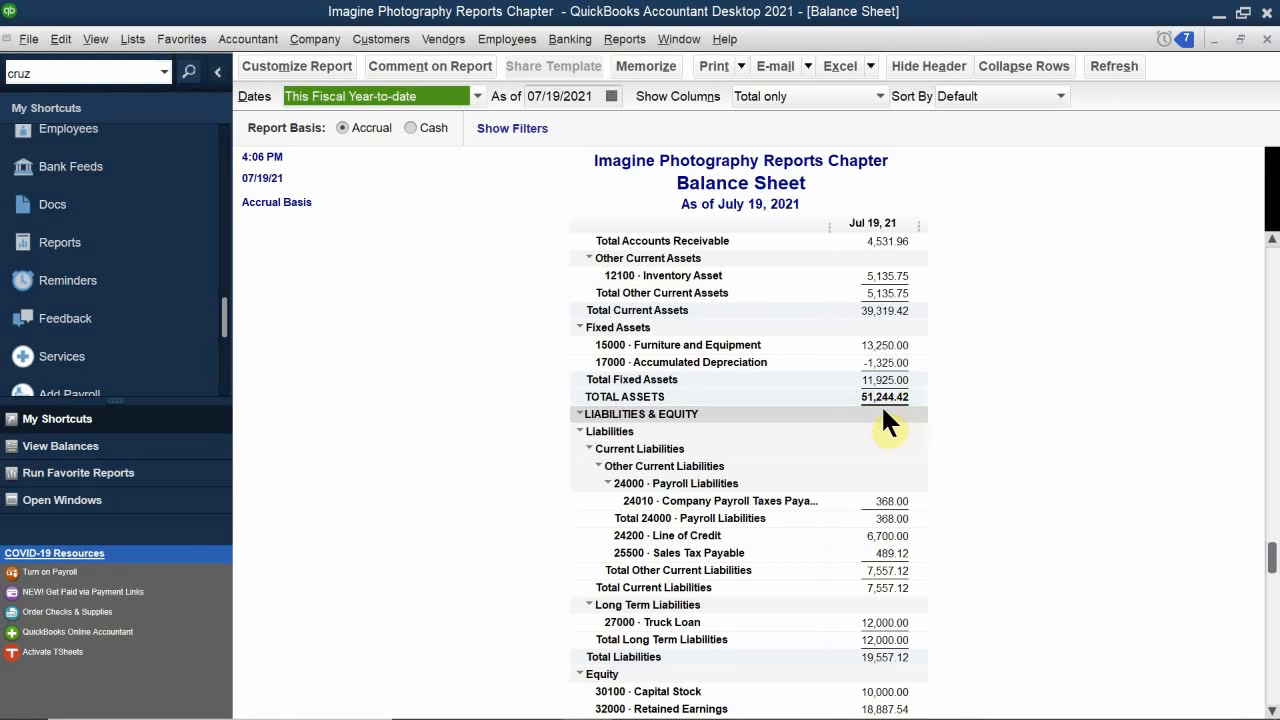
{"action": "scroll", "coordinate": [881, 407], "scroll_direction": "down", "scroll_amount": 1}
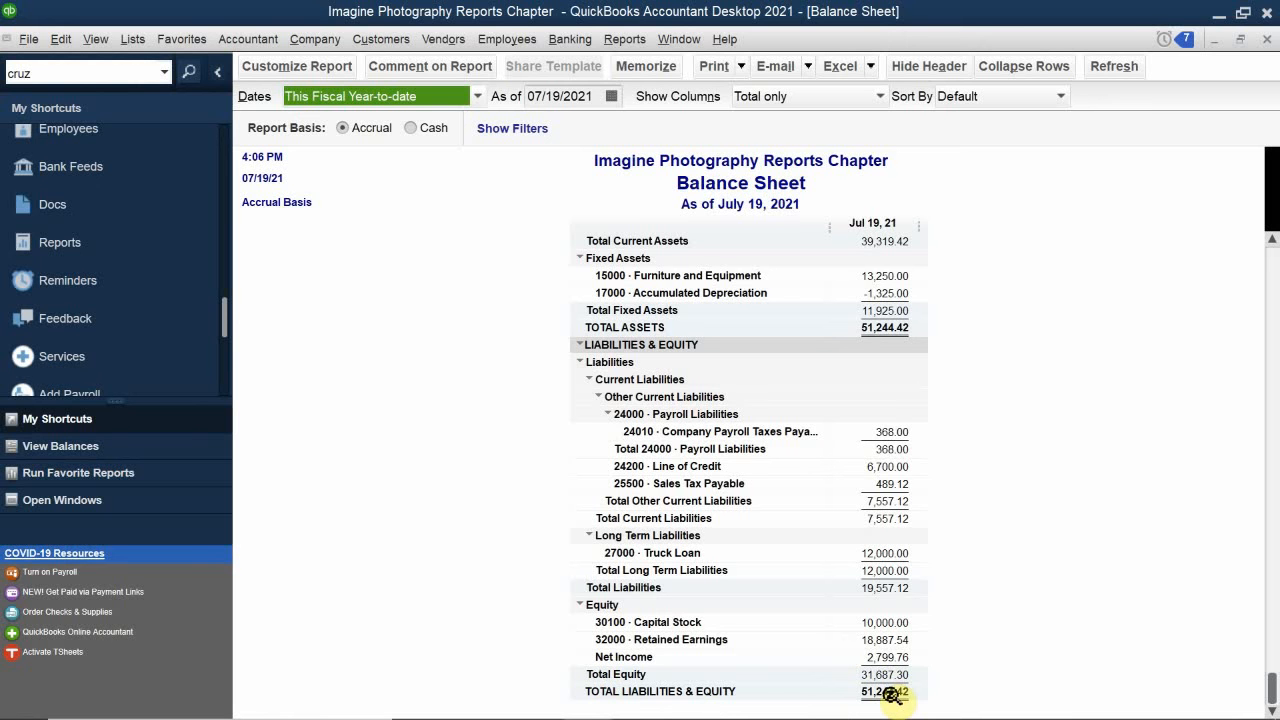
{"action": "scroll", "coordinate": [890, 697], "scroll_direction": "up", "scroll_amount": 5}
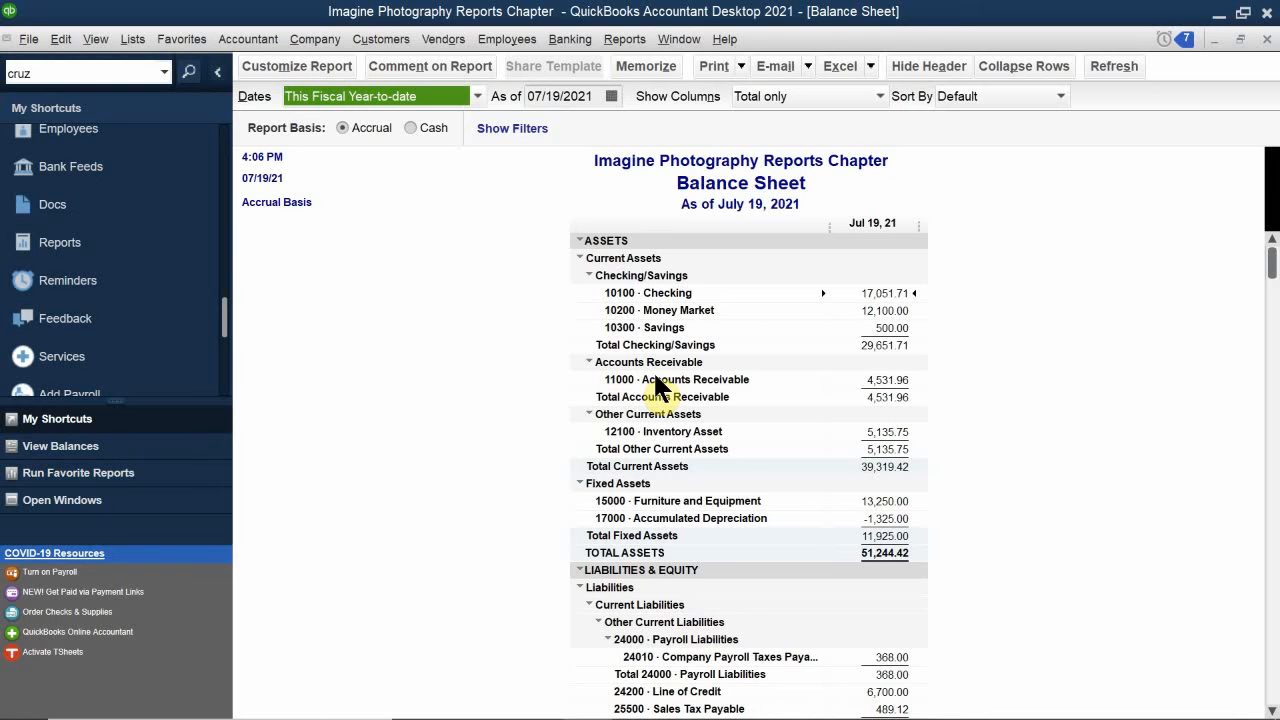
Check the remaining assets and liabilities on the Balance Sheet and open the Statement of Cash Flows report
{"action": "scroll", "coordinate": [668, 366], "scroll_direction": "down", "scroll_amount": 2}
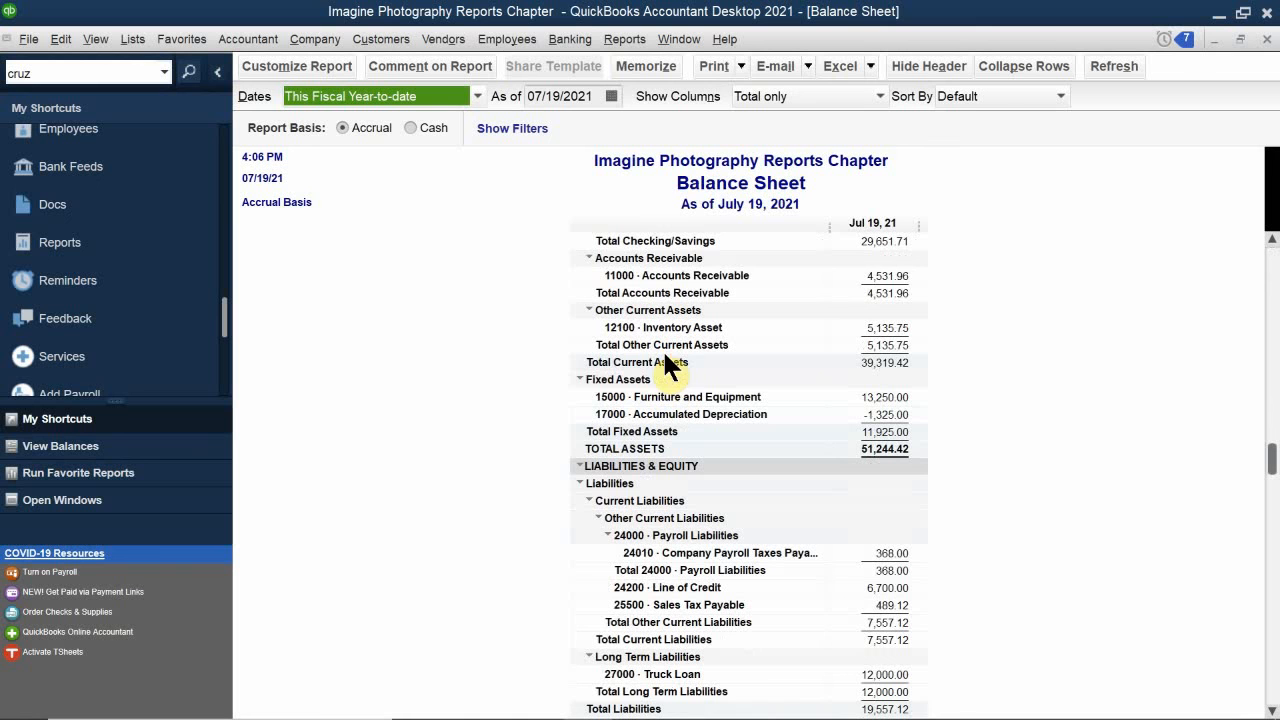
{"action": "left_click", "coordinate": [610, 40]}
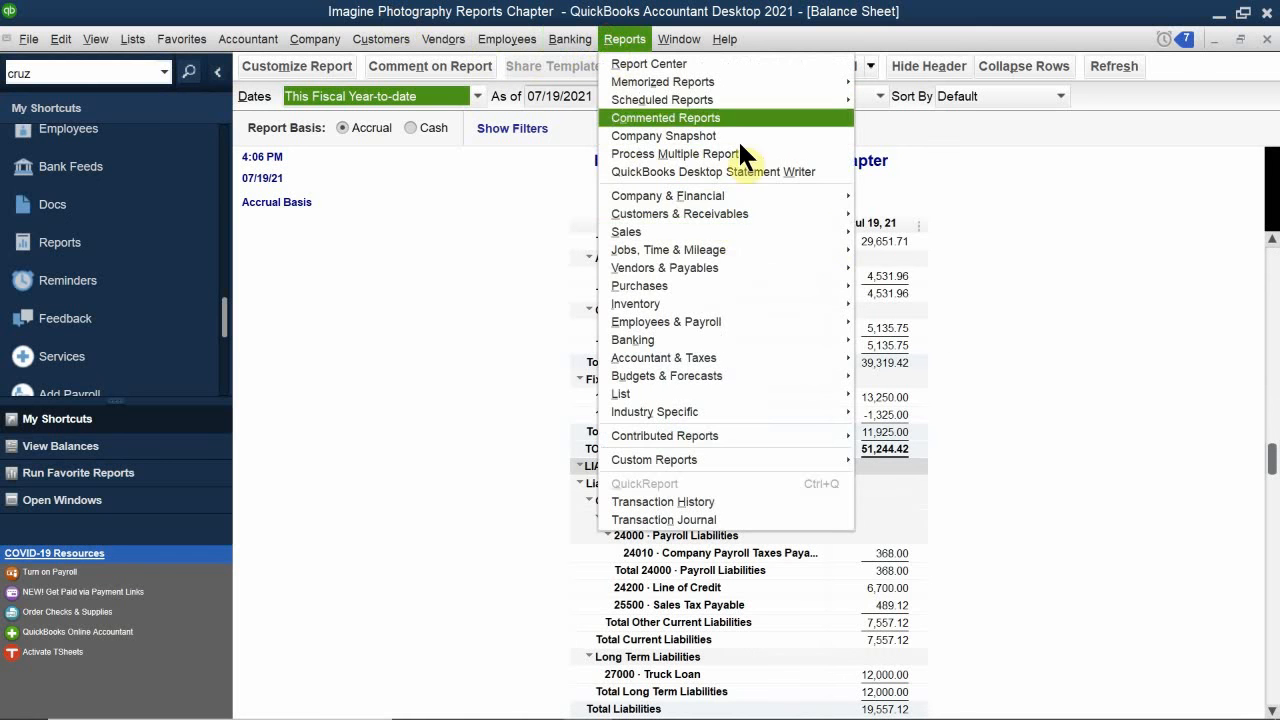
{"action": "mouse_move", "coordinate": [827, 195]}
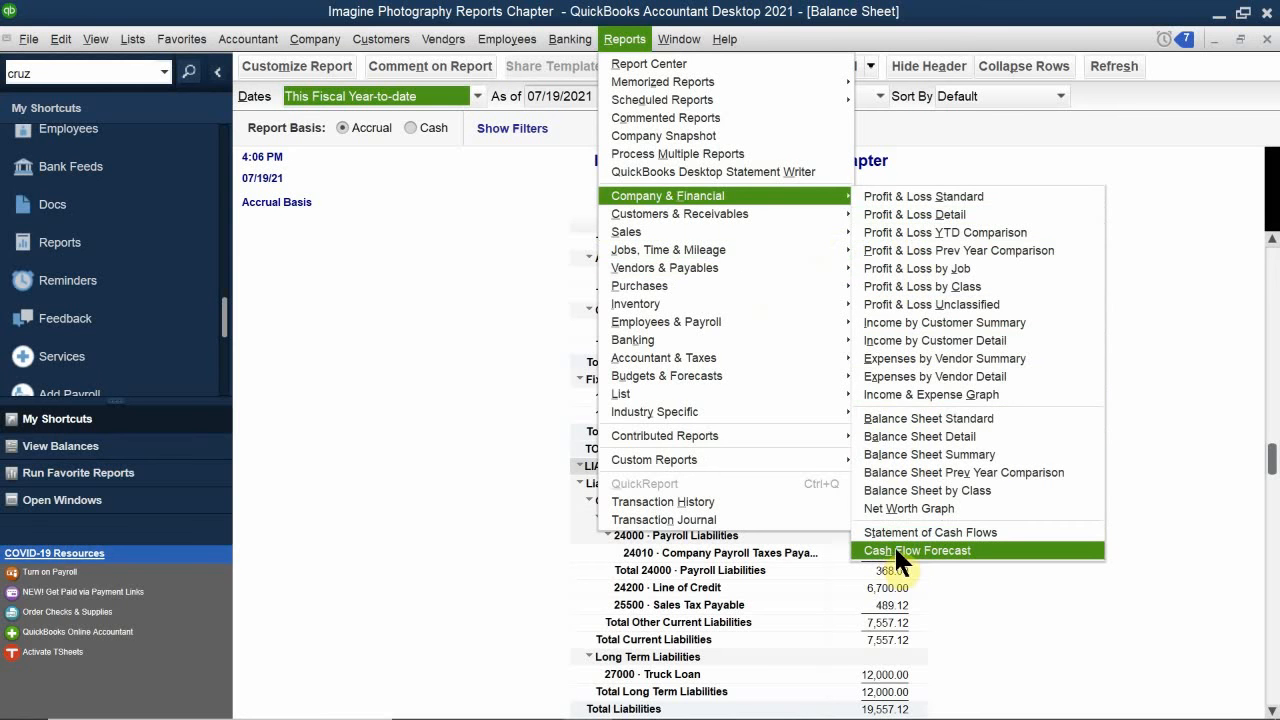
{"action": "left_click", "coordinate": [936, 532]}
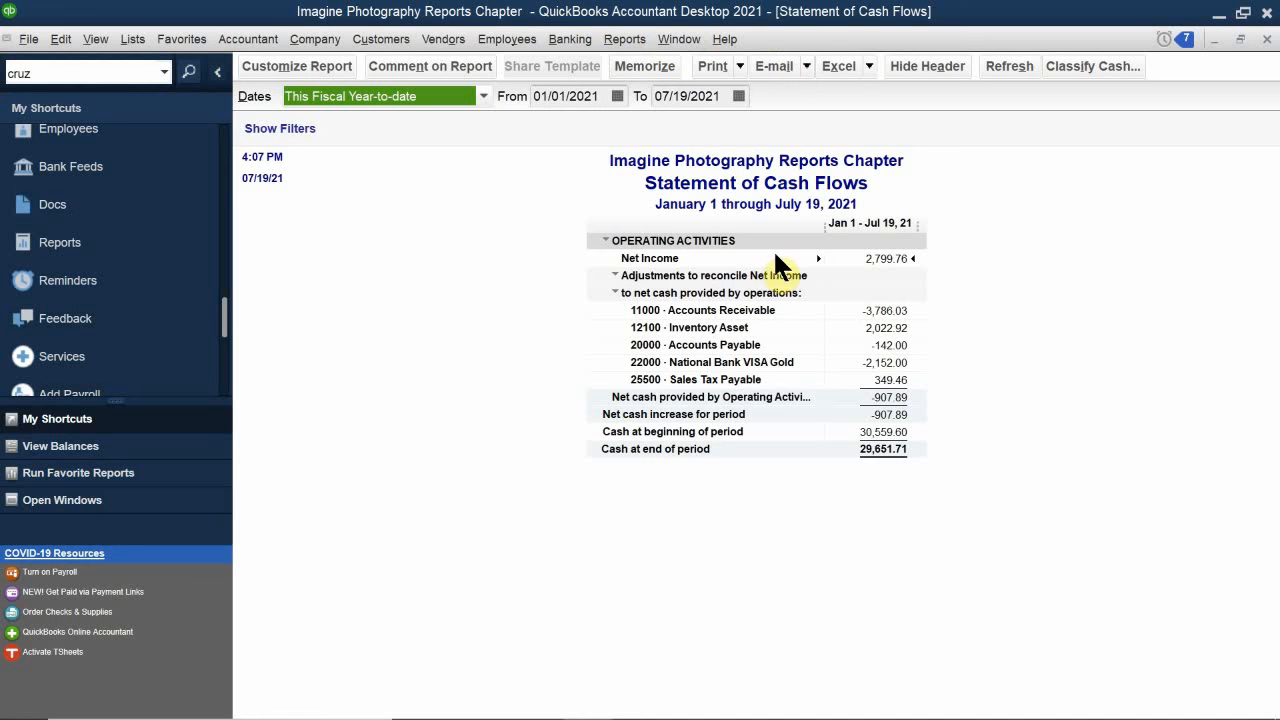
Open the Trial Balance report and set its date range to All
{"action": "left_click", "coordinate": [628, 40]}
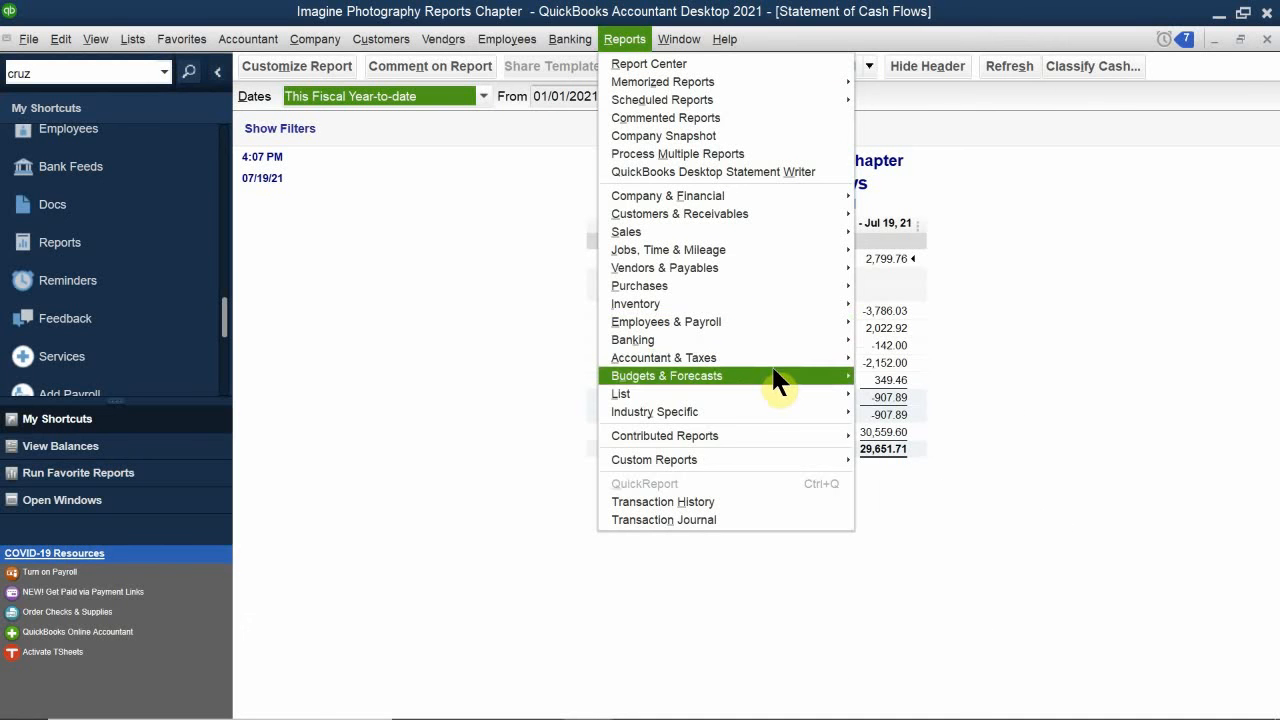
{"action": "mouse_move", "coordinate": [771, 362]}
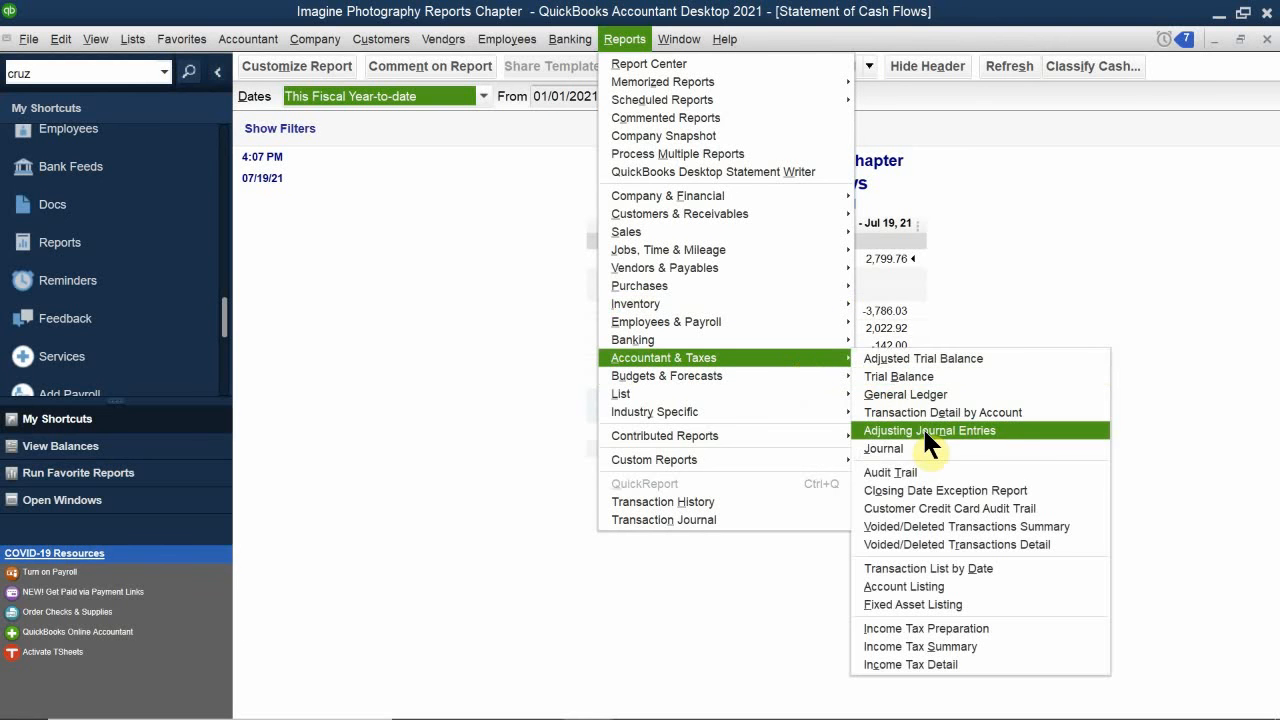
{"action": "left_click", "coordinate": [900, 377]}
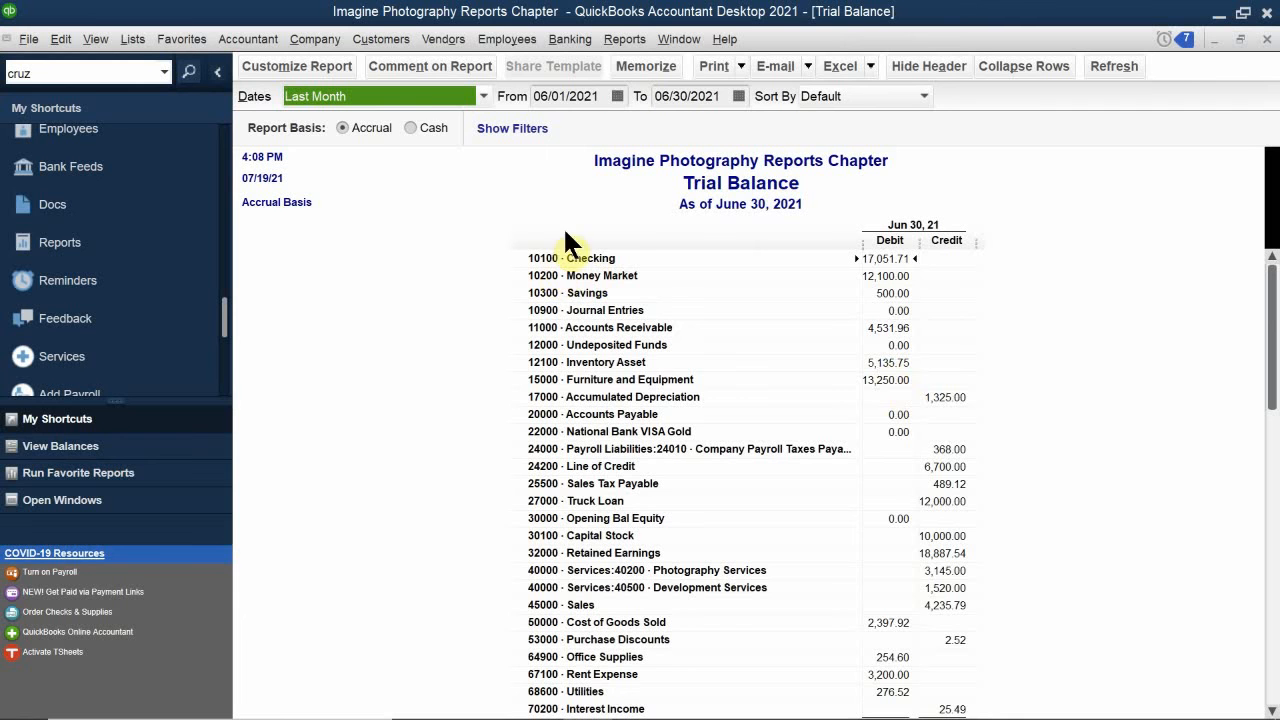
{"action": "left_click", "coordinate": [422, 97]}
{"action": "scroll", "coordinate": [379, 144], "scroll_direction": "up", "scroll_amount": 2}
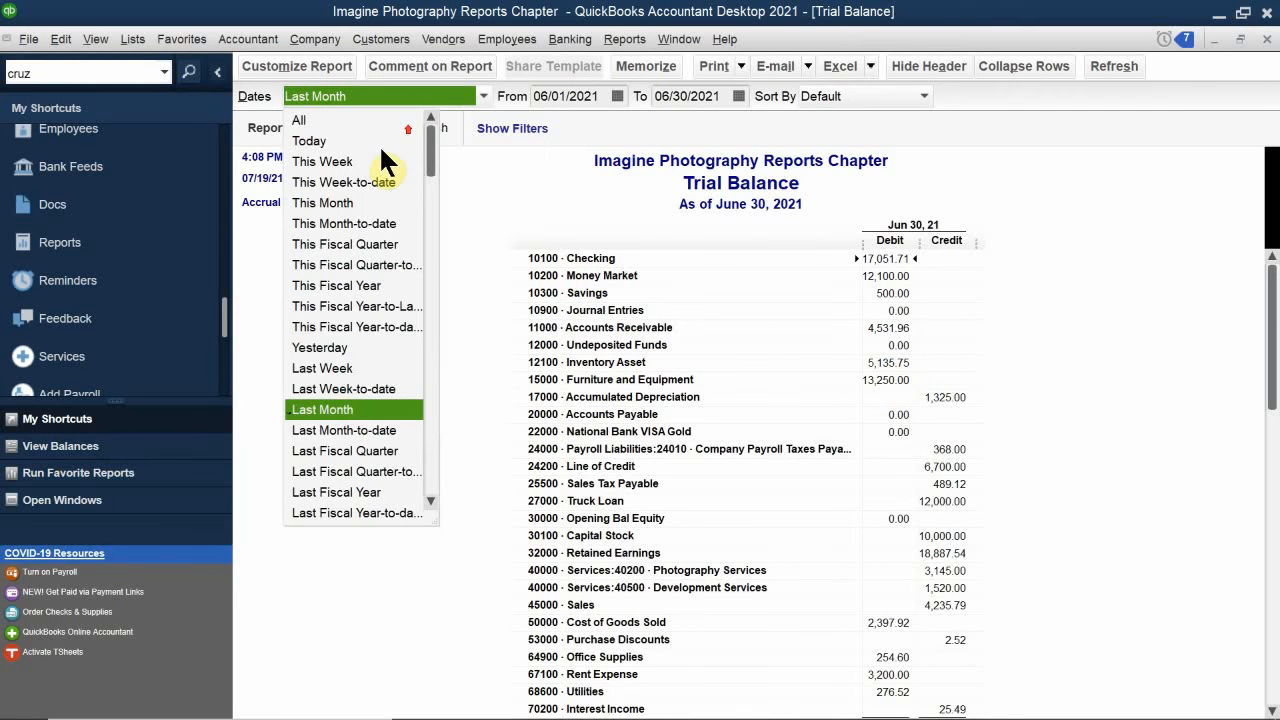
{"action": "left_click", "coordinate": [354, 117]}
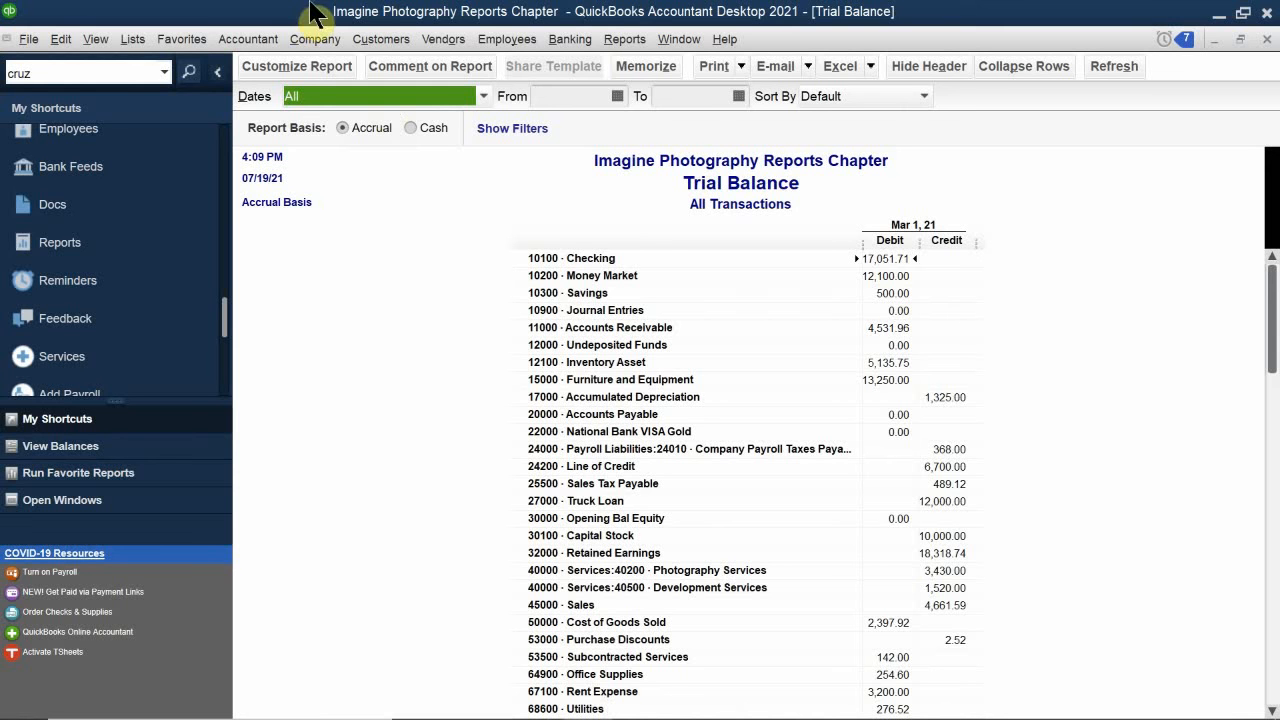
Open the General Ledger report and review its accounts from Checking down to the expense accounts and back
{"action": "left_click", "coordinate": [578, 44]}
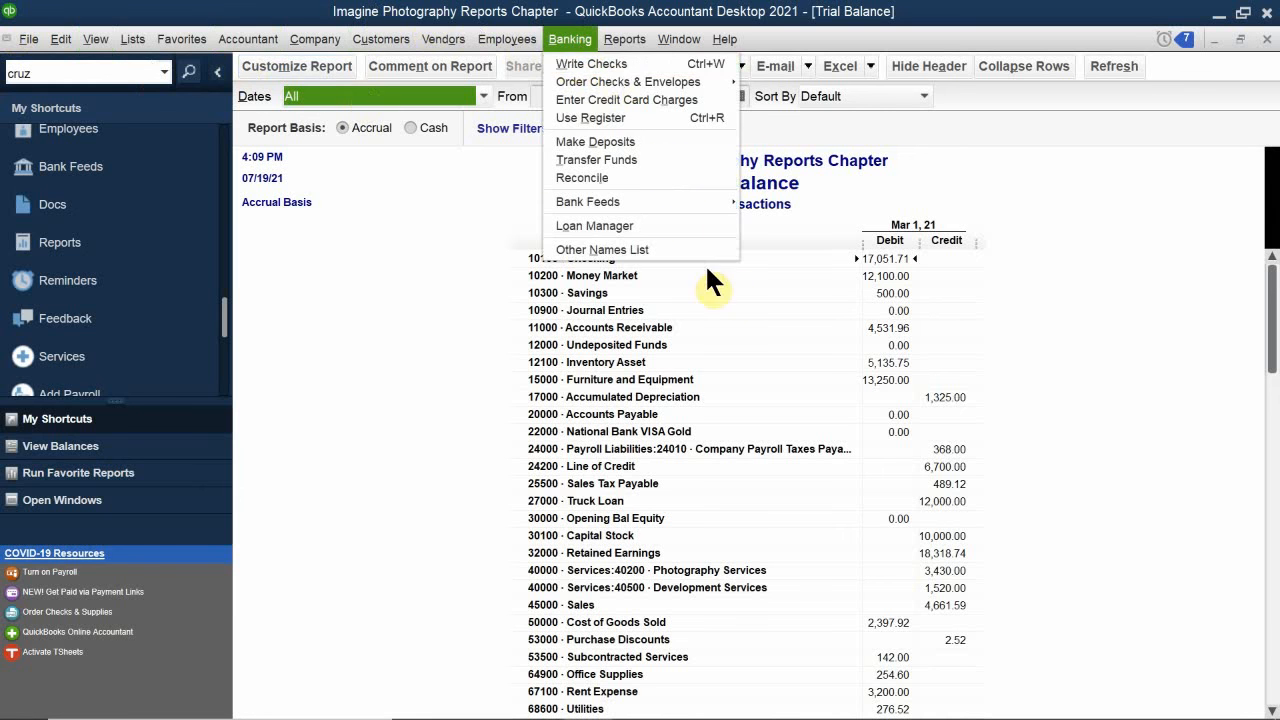
{"action": "left_click", "coordinate": [620, 38]}
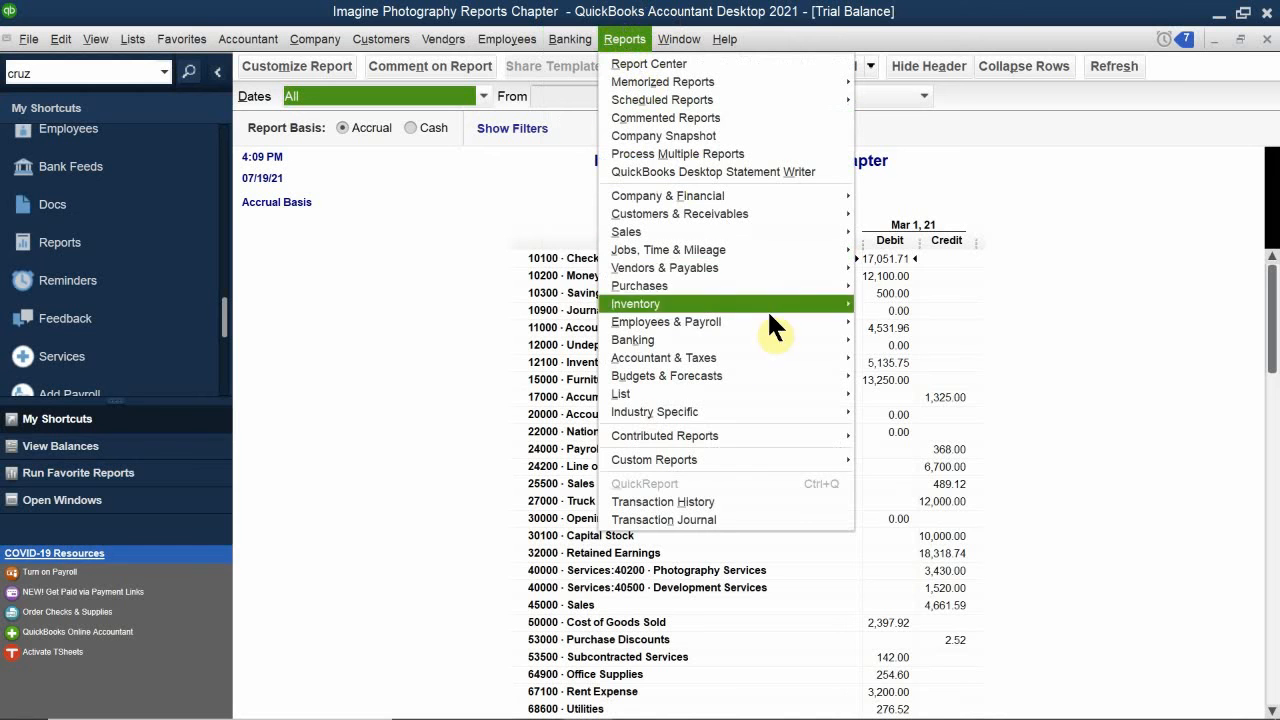
{"action": "mouse_move", "coordinate": [762, 356]}
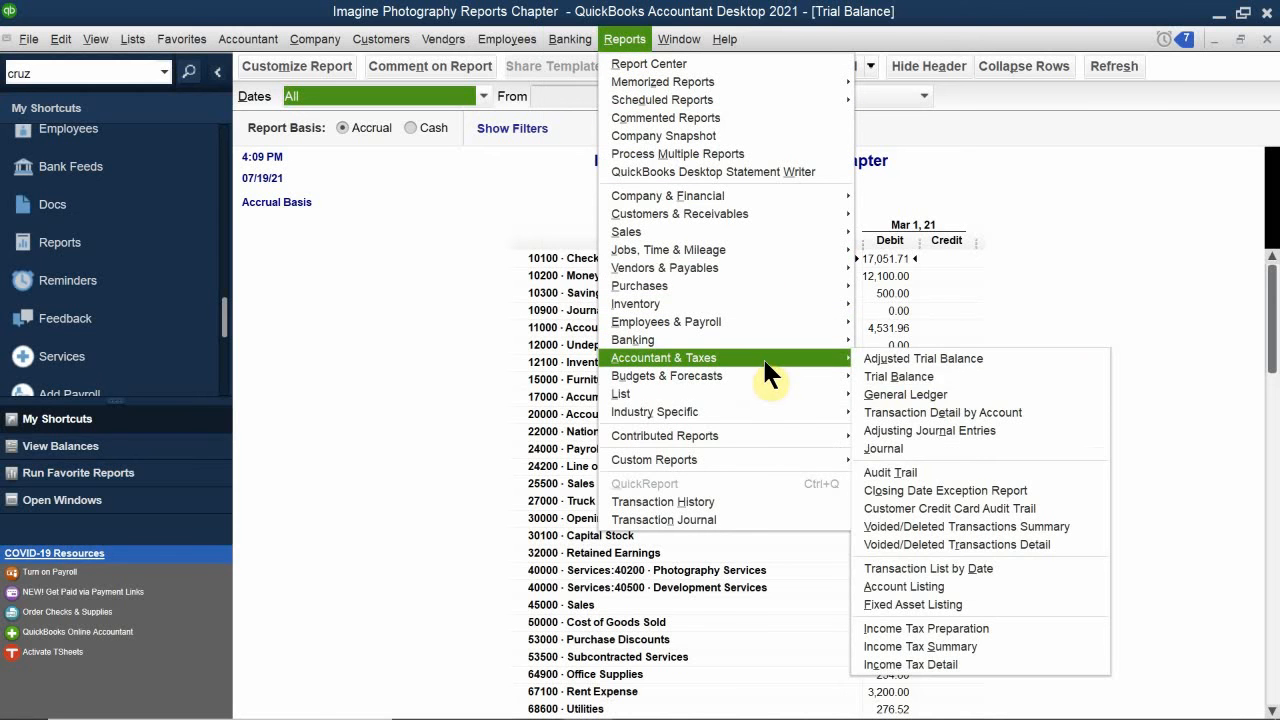
{"action": "left_click", "coordinate": [936, 393]}
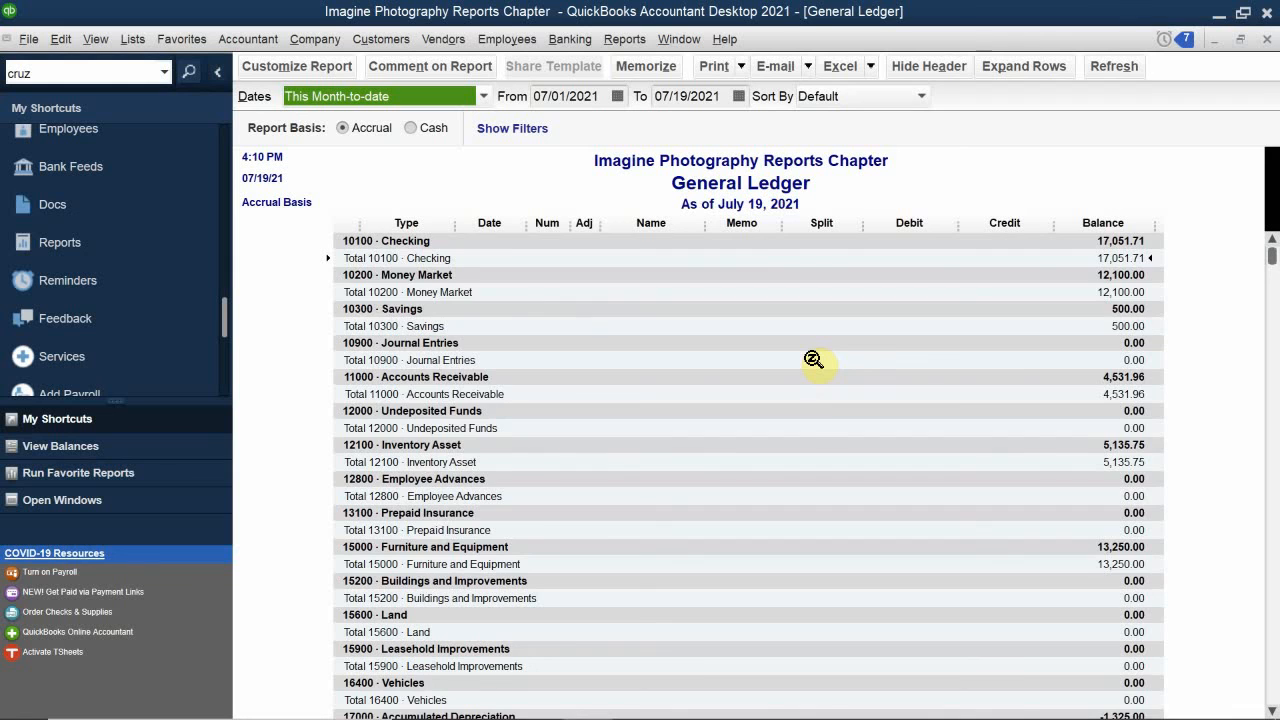
{"action": "scroll", "coordinate": [813, 360], "scroll_direction": "down", "scroll_amount": 20}
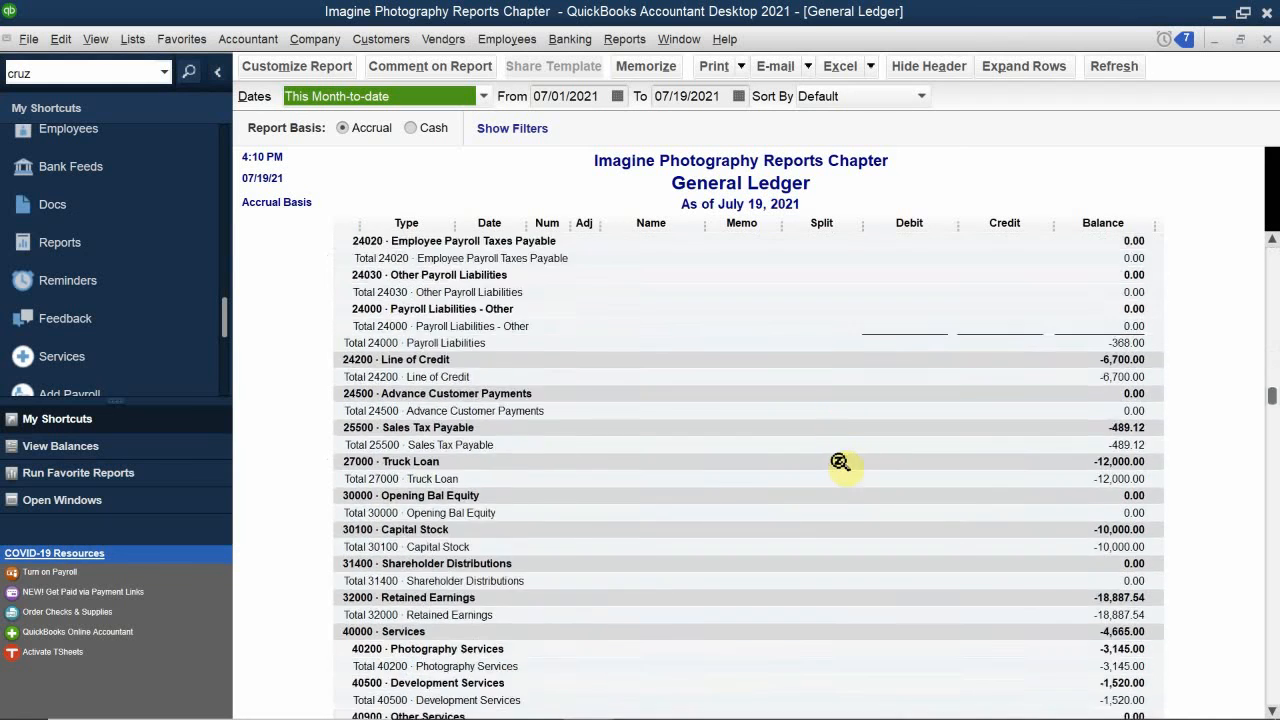
{"action": "scroll", "coordinate": [840, 462], "scroll_direction": "down", "scroll_amount": 20}
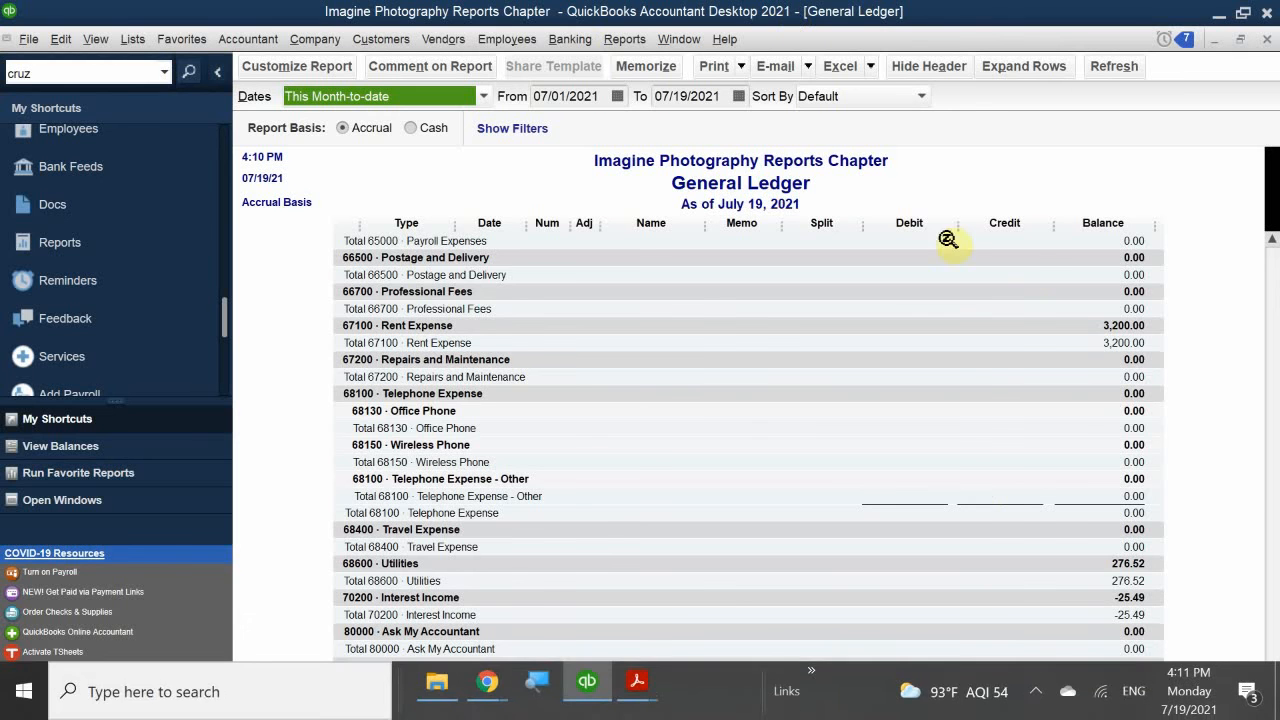
{"action": "scroll", "coordinate": [1078, 372], "scroll_direction": "up", "scroll_amount": 5}
{"action": "scroll", "coordinate": [1078, 372], "scroll_direction": "up", "scroll_amount": 15}
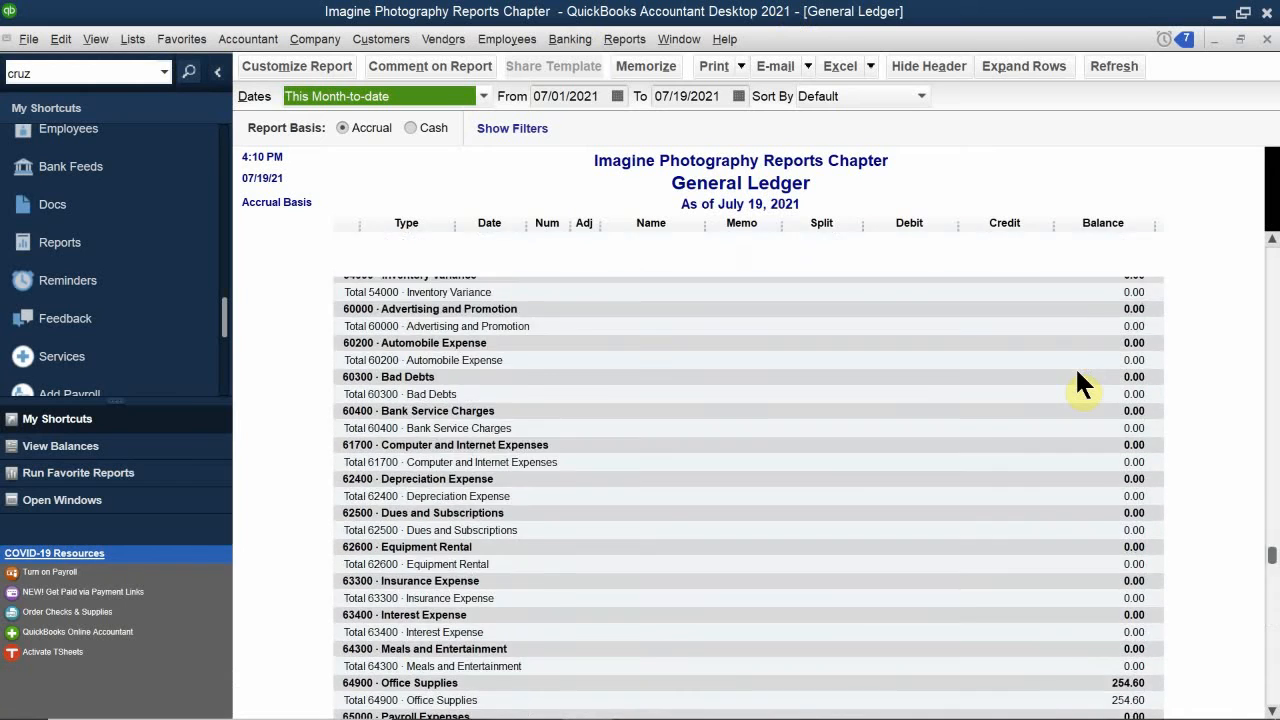
{"action": "scroll", "coordinate": [1078, 374], "scroll_direction": "up", "scroll_amount": 10}
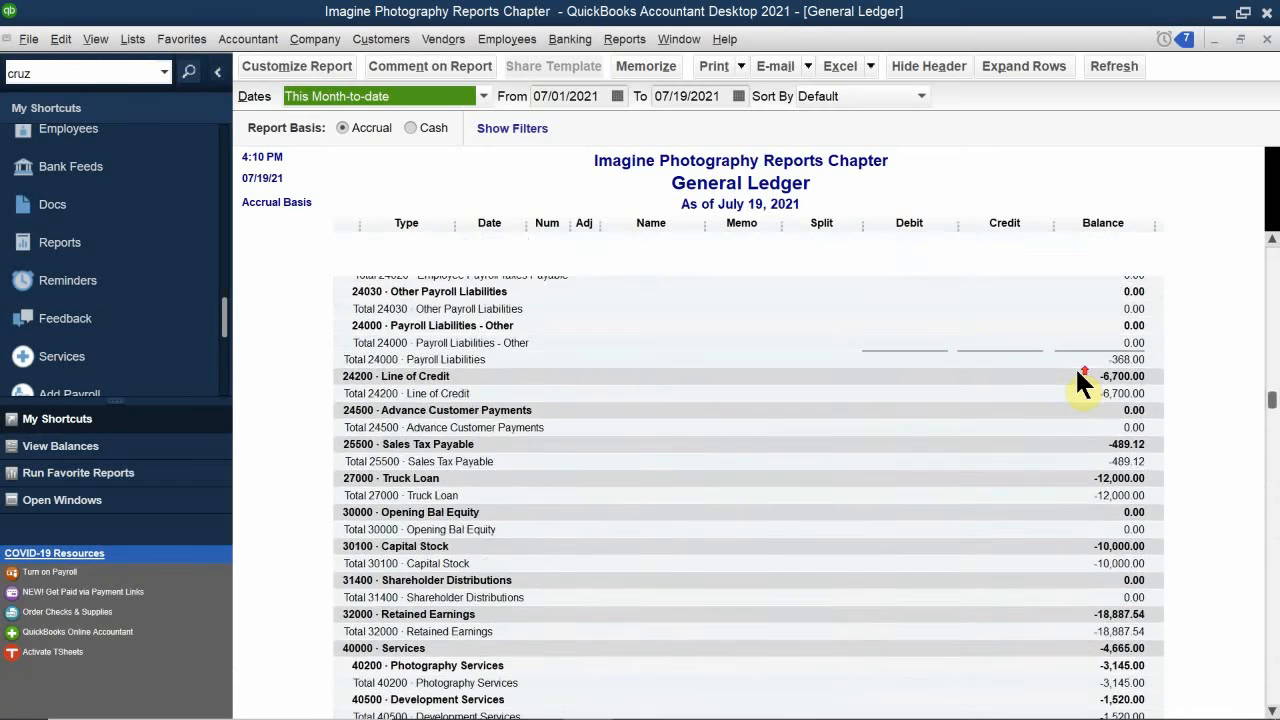
{"action": "scroll", "coordinate": [1078, 373], "scroll_direction": "up", "scroll_amount": 8}
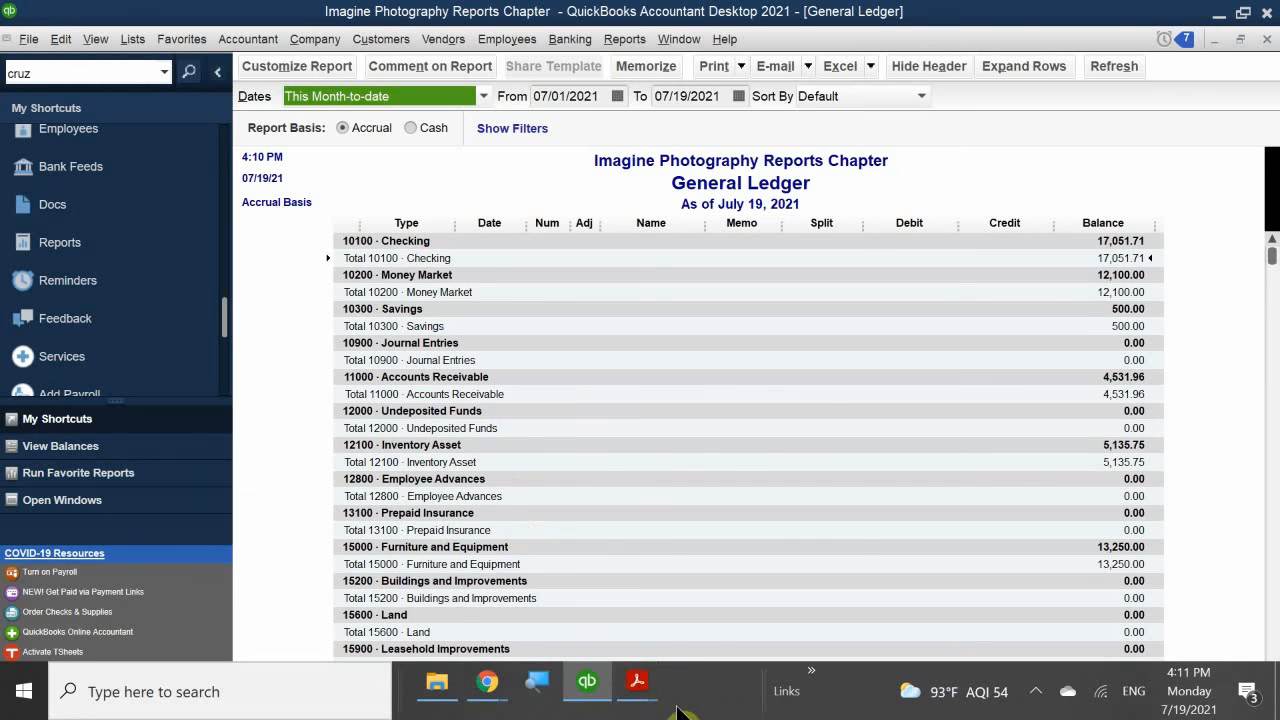
Switch to the QB 2021 CH 6 PDF in Acrobat Reader and leaf forward from page 9 to the Sales Graph on page 27
{"action": "mouse_move", "coordinate": [643, 690]}
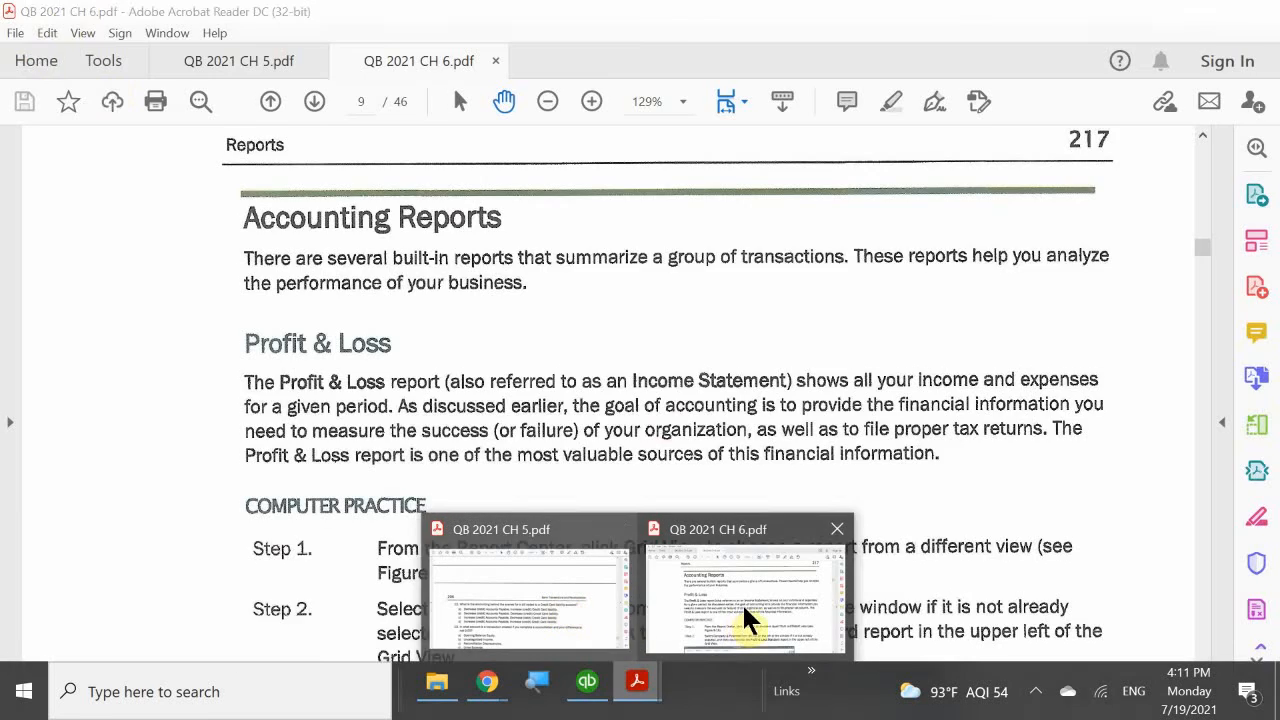
{"action": "left_click", "coordinate": [748, 620]}
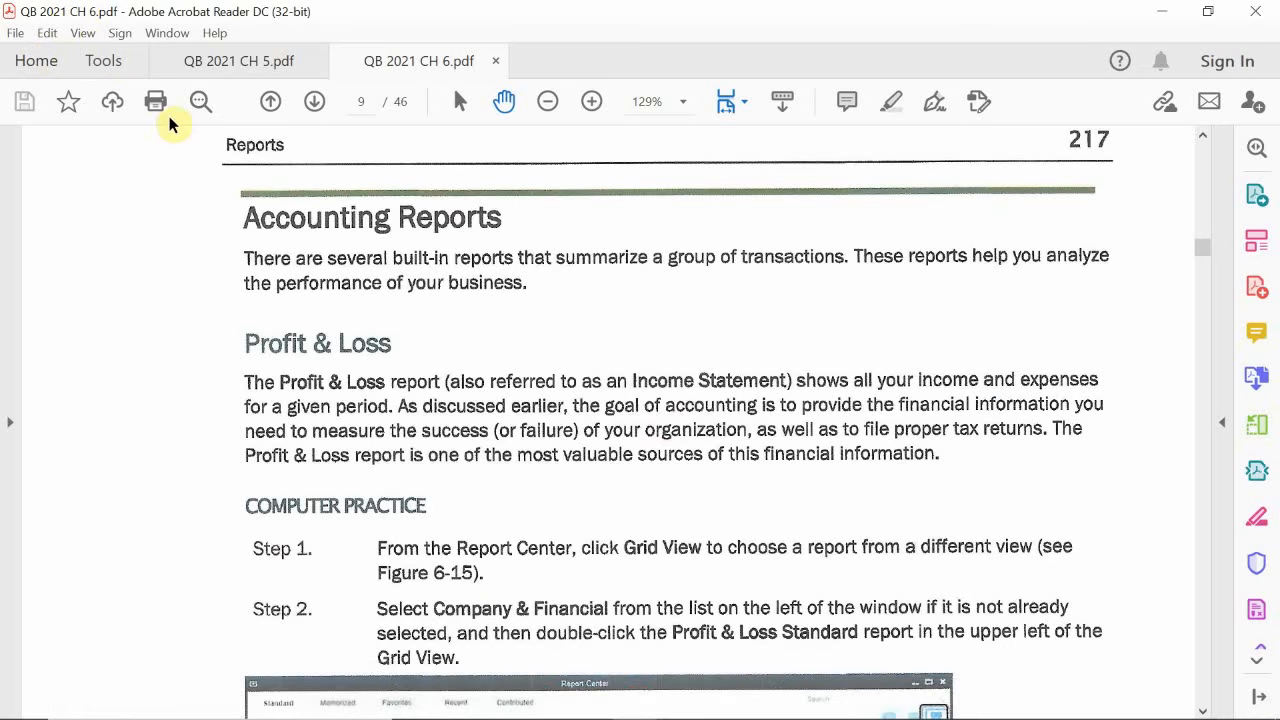
{"action": "left_click", "coordinate": [315, 103]}
{"action": "left_click", "coordinate": [315, 103]}
{"action": "left_click", "coordinate": [315, 103]}
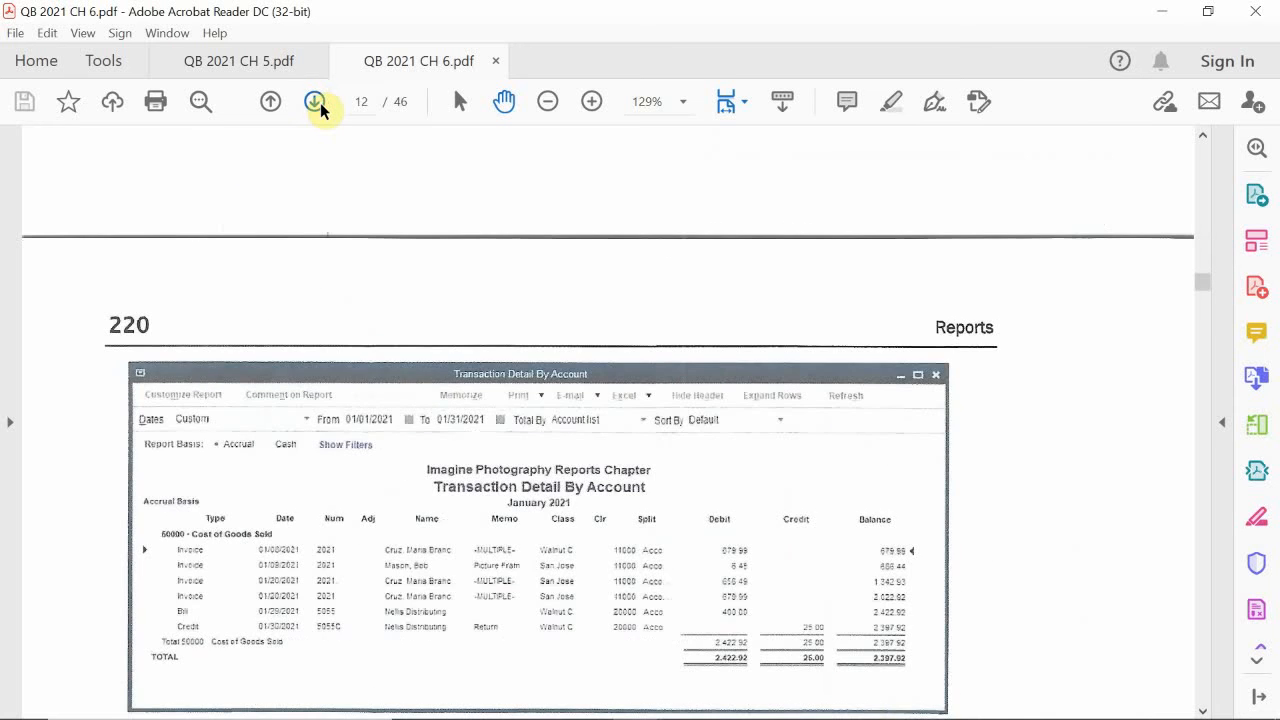
{"action": "left_click", "coordinate": [315, 103]}
{"action": "left_click", "coordinate": [316, 104]}
{"action": "left_click", "coordinate": [316, 104]}
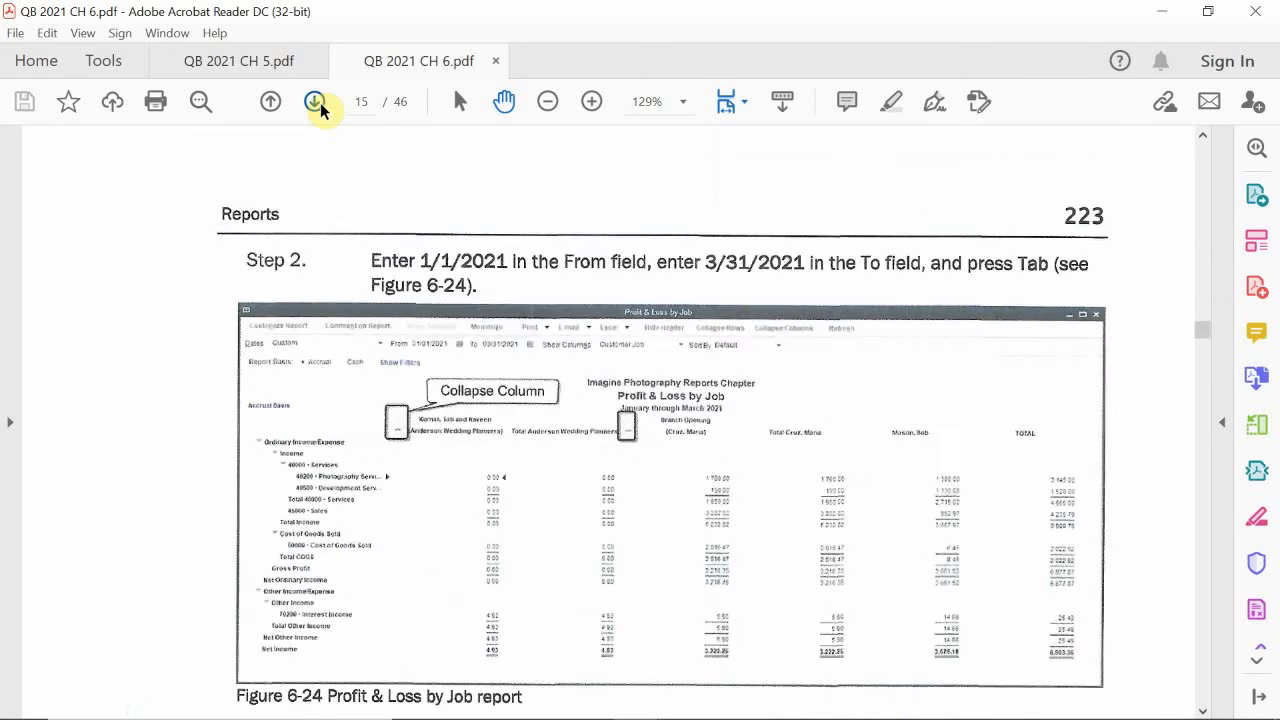
{"action": "left_click", "coordinate": [316, 104]}
{"action": "left_click", "coordinate": [316, 104]}
{"action": "left_click", "coordinate": [316, 104]}
{"action": "left_click", "coordinate": [316, 104]}
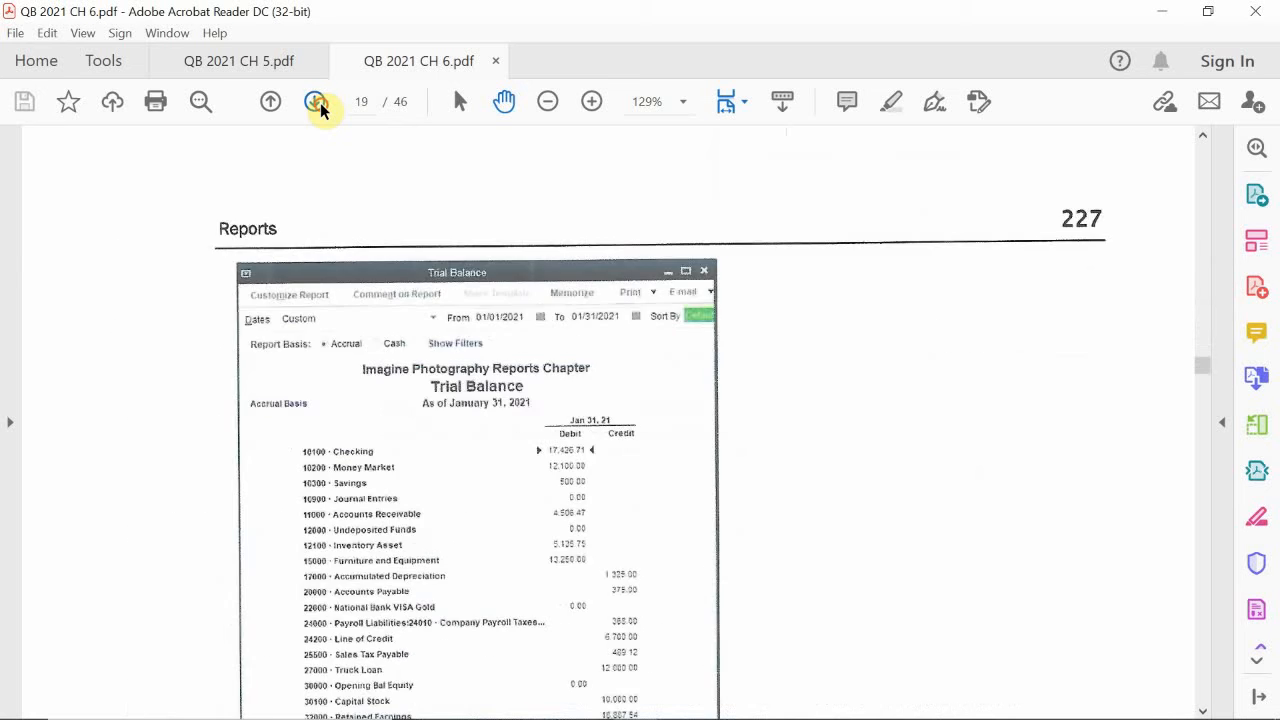
{"action": "left_click", "coordinate": [316, 104]}
{"action": "left_click", "coordinate": [316, 104]}
{"action": "left_click", "coordinate": [316, 104]}
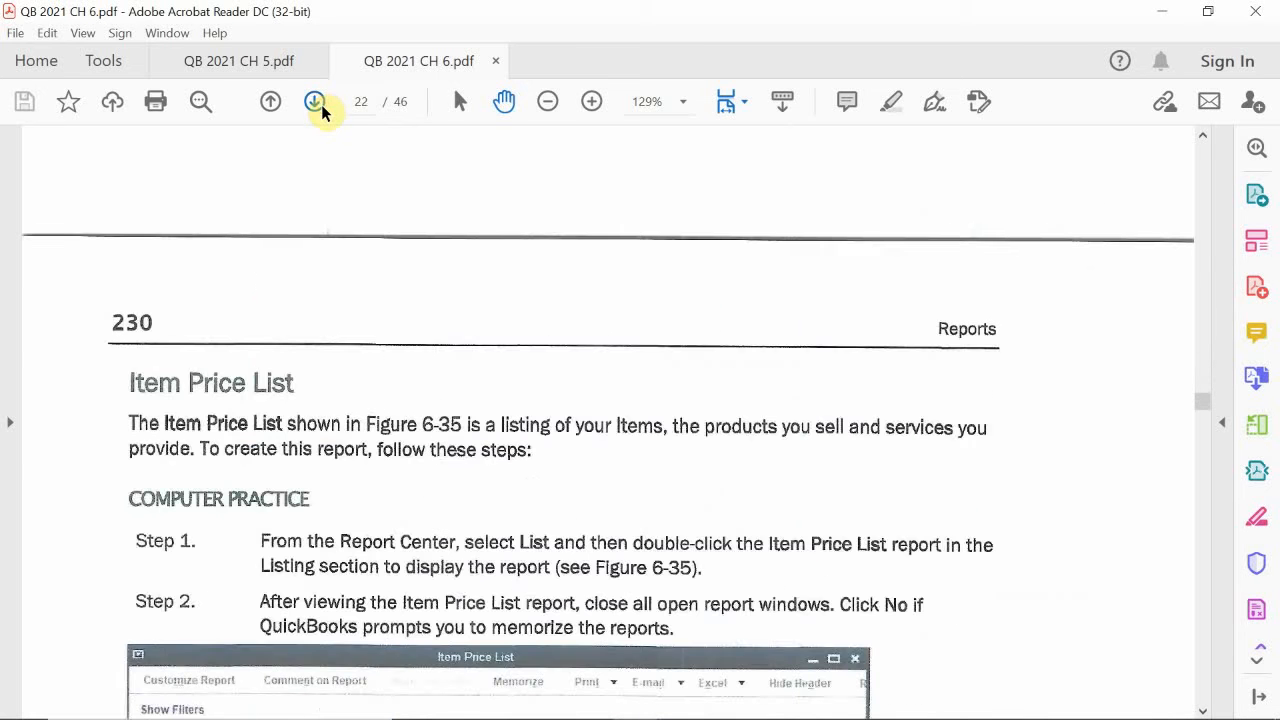
{"action": "left_click", "coordinate": [316, 104]}
{"action": "left_click", "coordinate": [316, 104]}
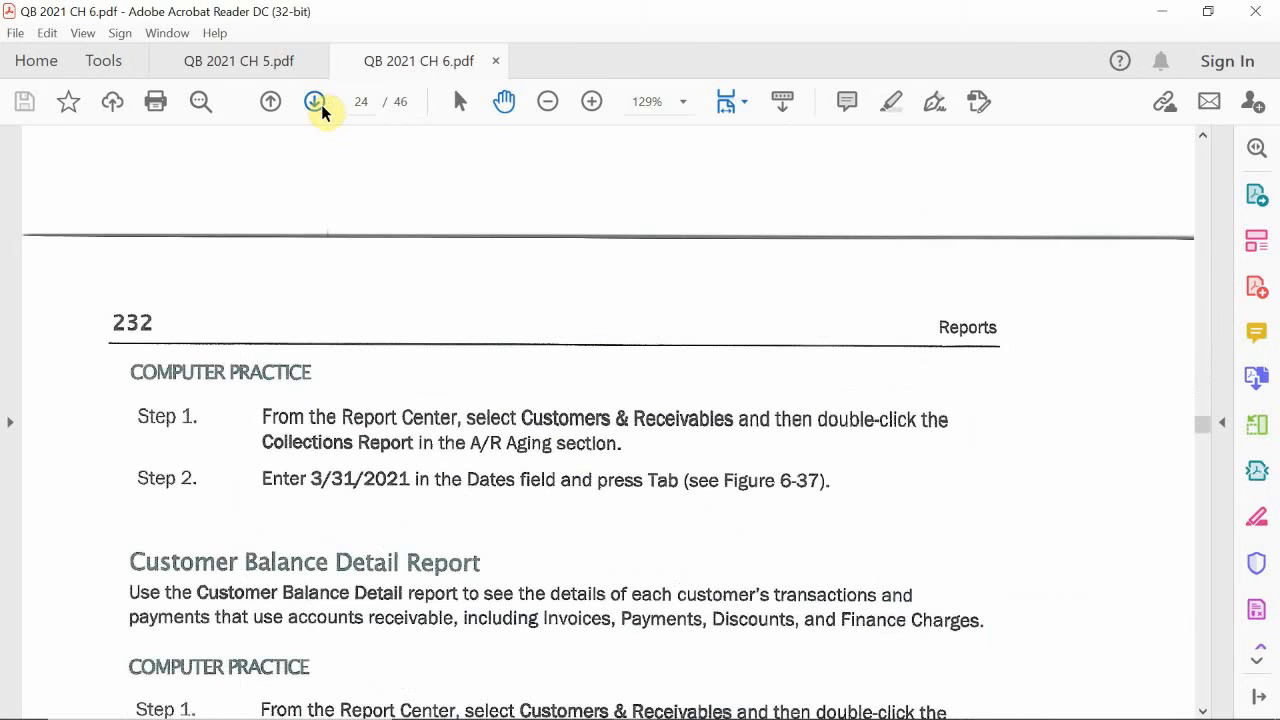
{"action": "left_click", "coordinate": [316, 104]}
{"action": "left_click", "coordinate": [316, 104]}
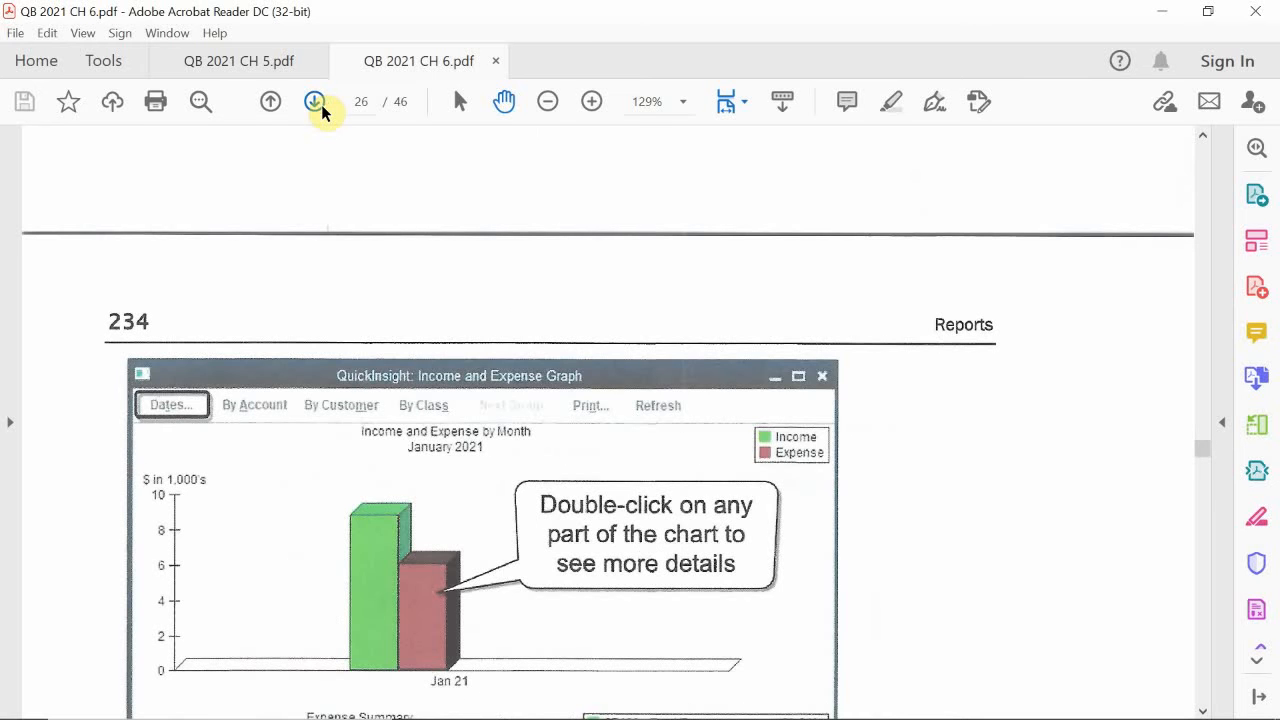
{"action": "left_click", "coordinate": [316, 104]}
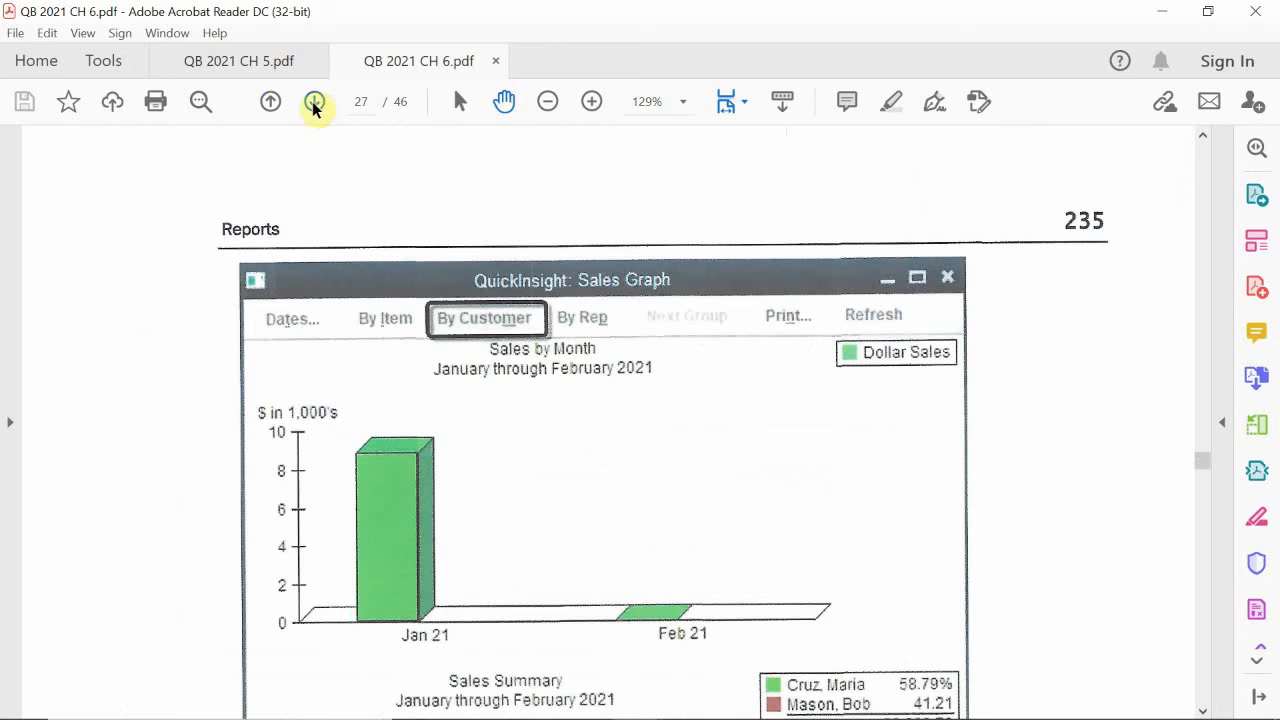
Go back to page 25 of the PDF and read the Vendor Balance Detail figure and QuickBooks Graphs section
{"action": "left_click", "coordinate": [271, 103]}
{"action": "left_click", "coordinate": [271, 103]}
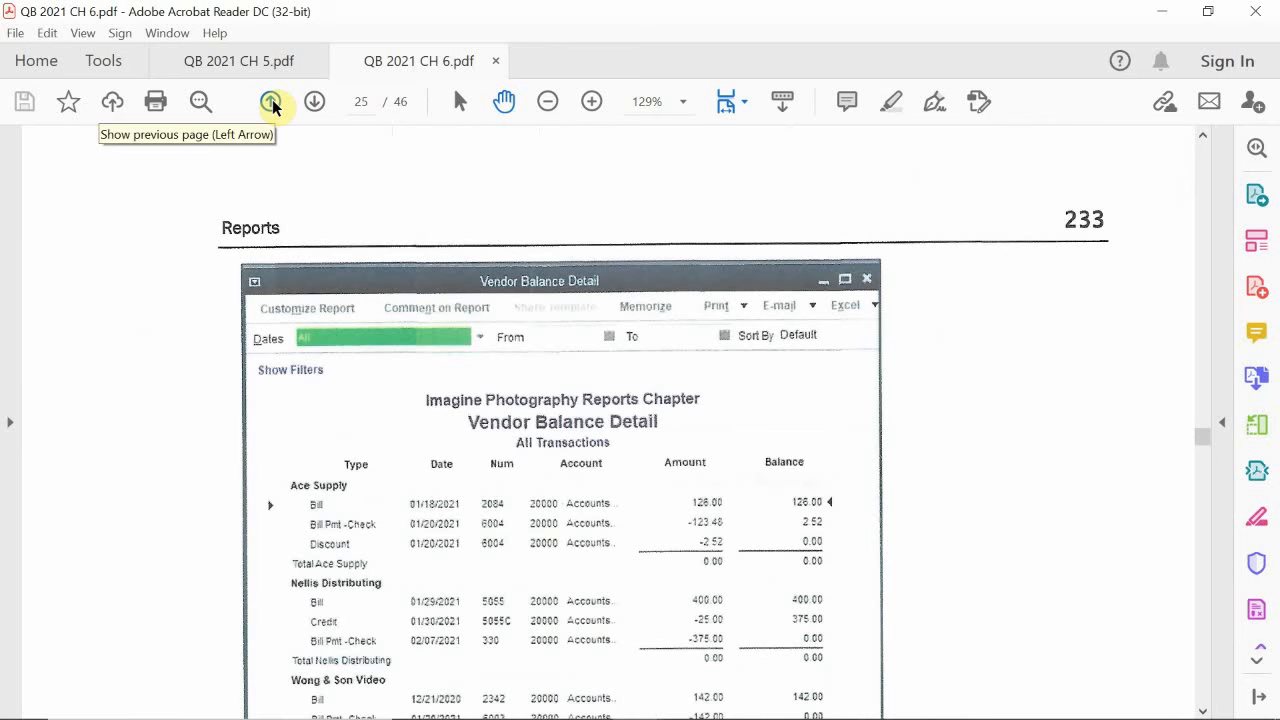
{"action": "scroll", "coordinate": [848, 510], "scroll_direction": "down", "scroll_amount": 5}
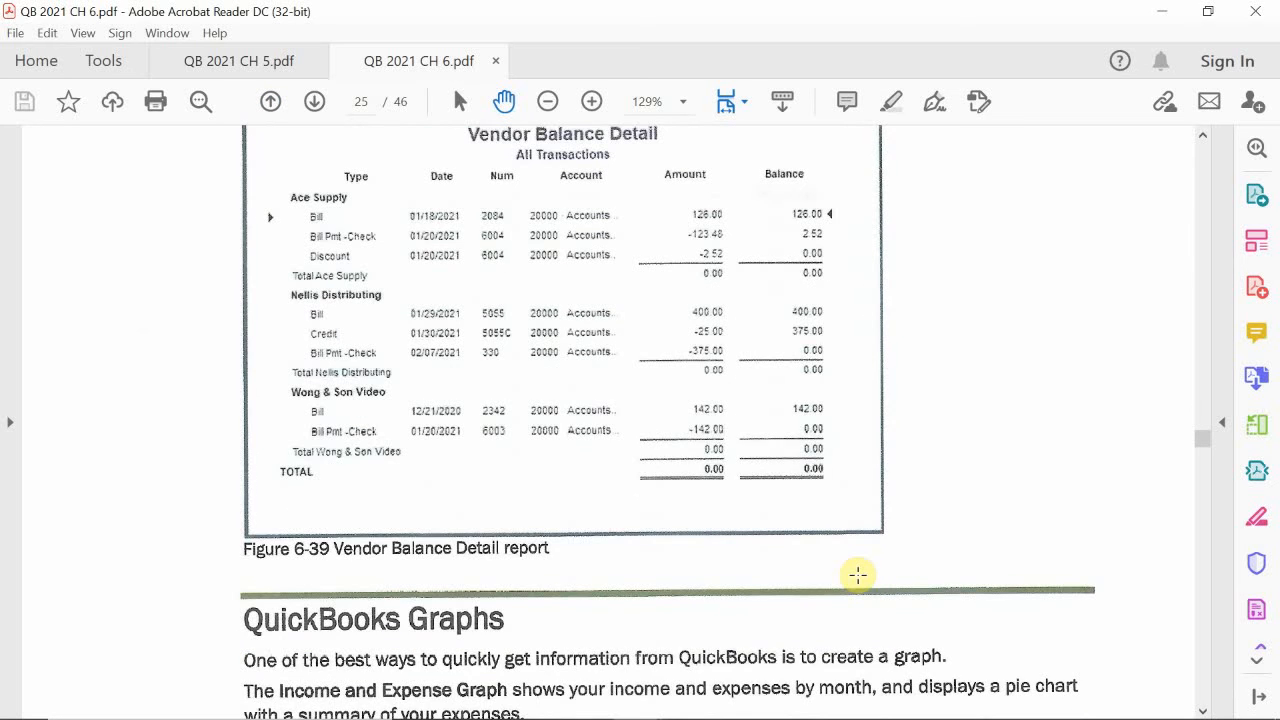
{"action": "scroll", "coordinate": [858, 574], "scroll_direction": "down", "scroll_amount": 3}
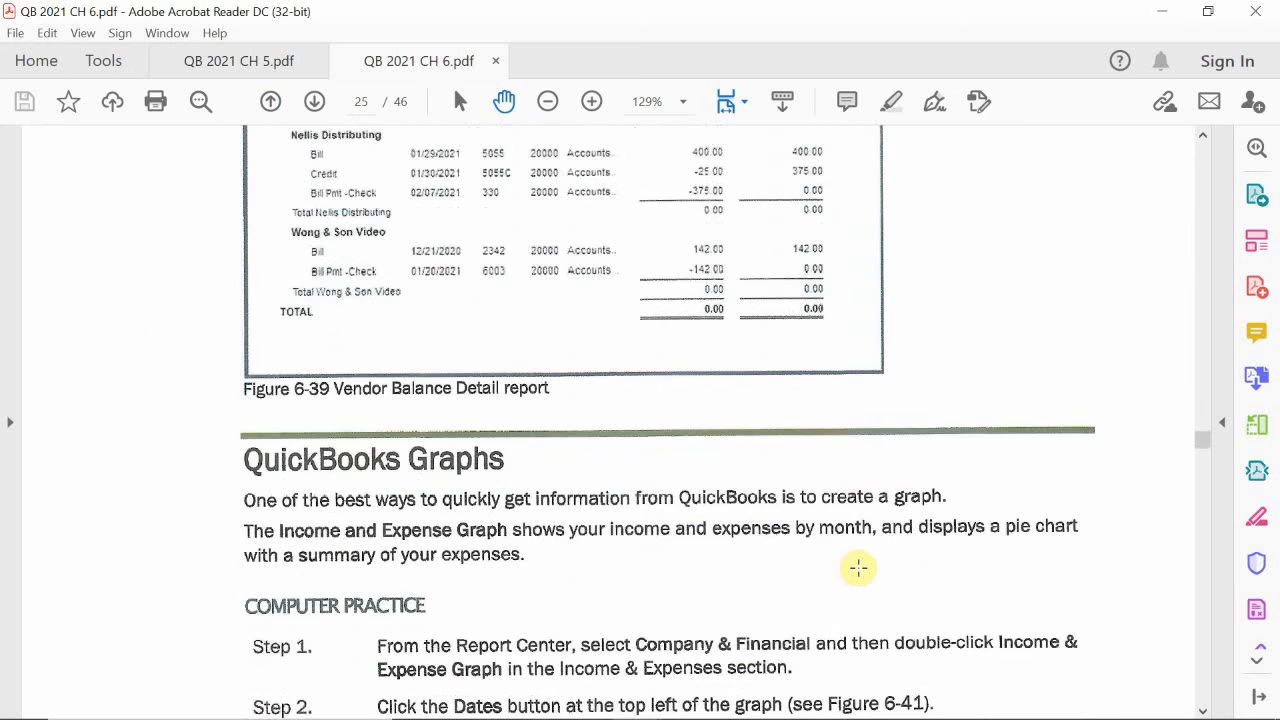
{"action": "scroll", "coordinate": [858, 568], "scroll_direction": "up", "scroll_amount": 3}
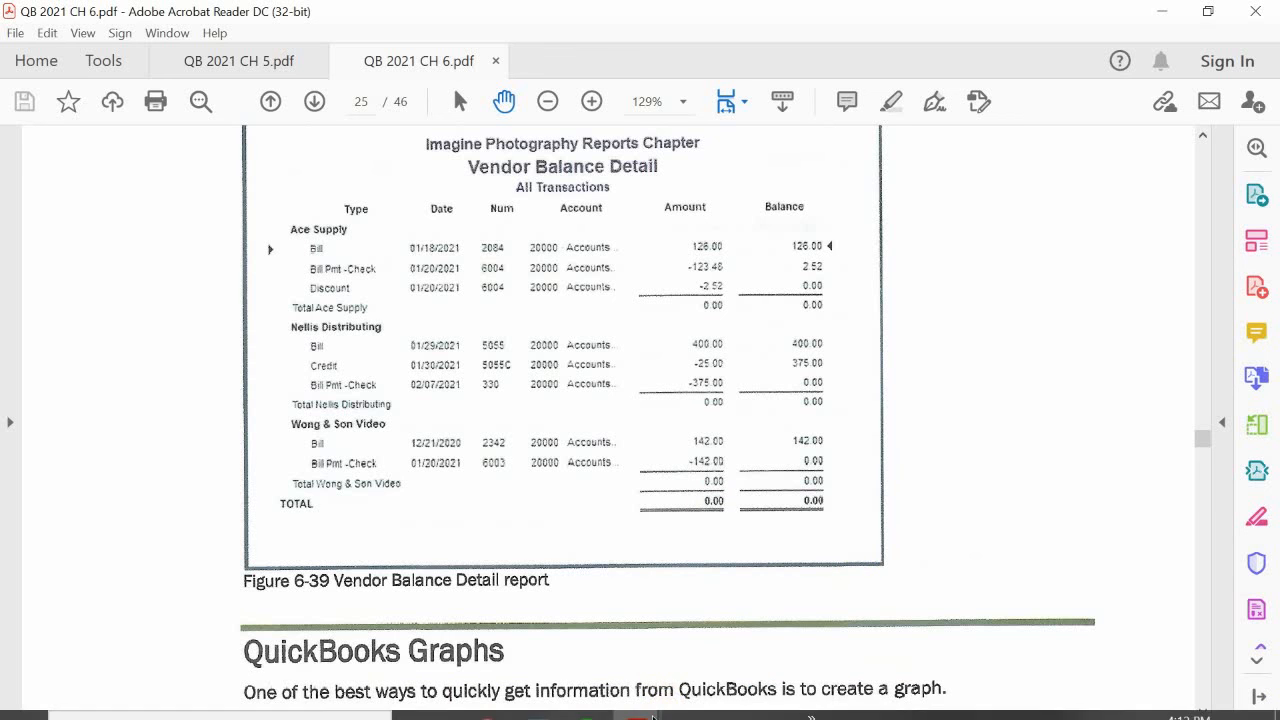
Switch back to QuickBooks and look through the available report categories, including Sales
{"action": "left_click", "coordinate": [636, 684]}
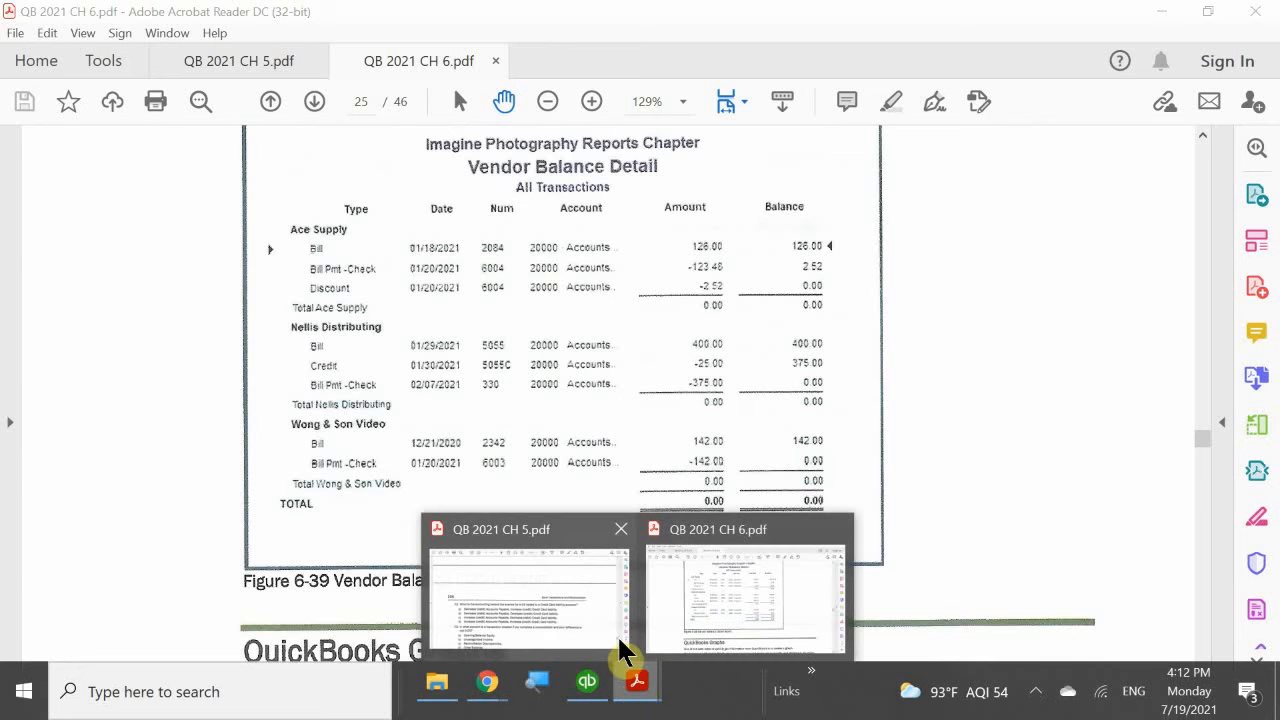
{"action": "left_click", "coordinate": [587, 681]}
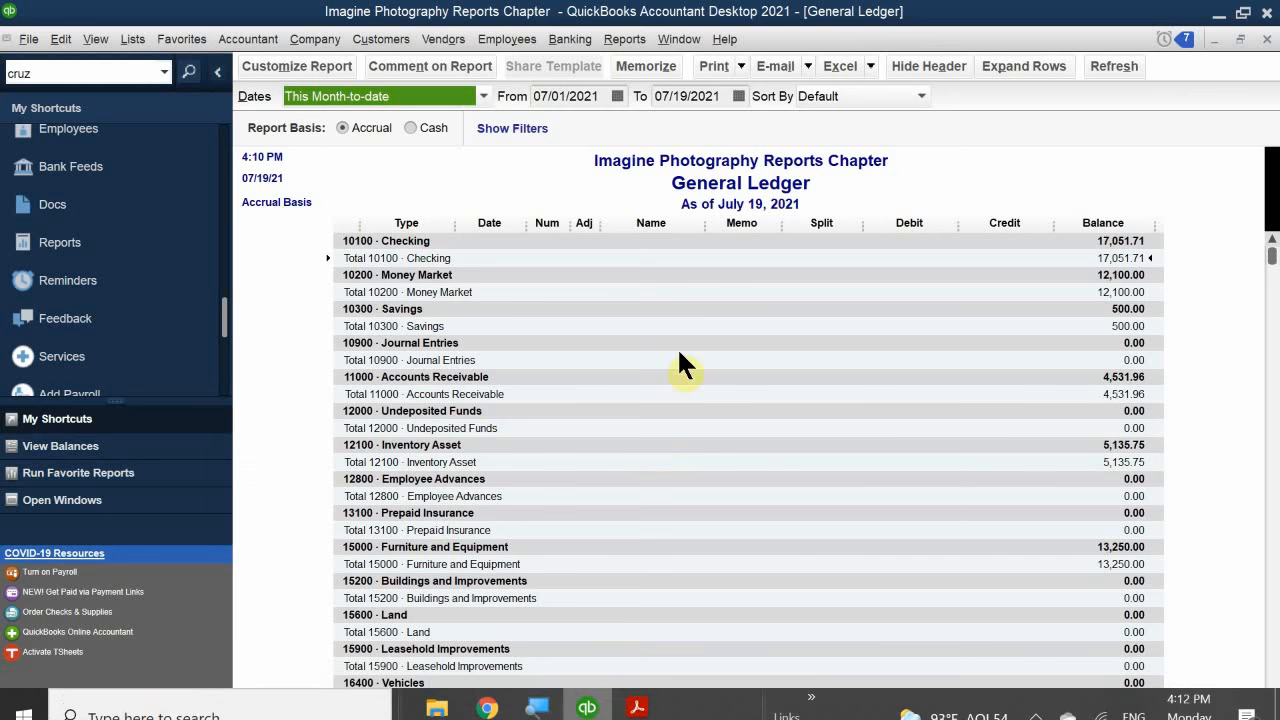
{"action": "left_click", "coordinate": [622, 39]}
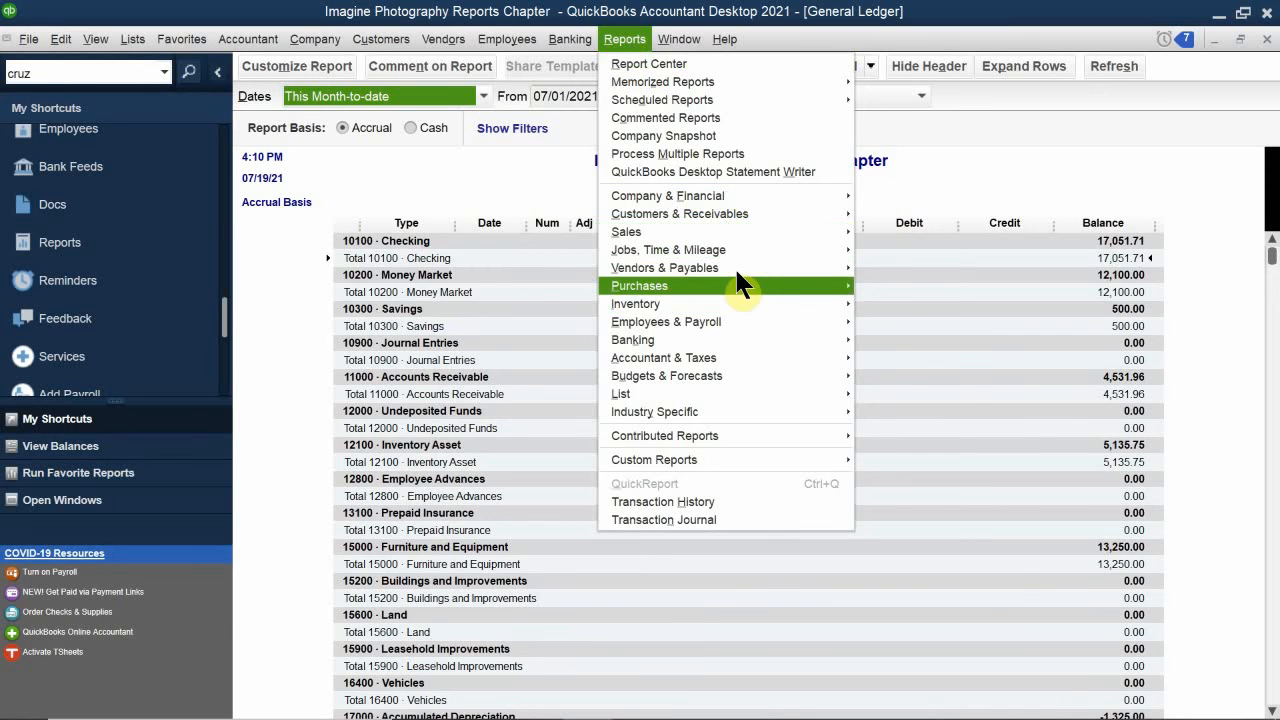
{"action": "mouse_move", "coordinate": [731, 232]}
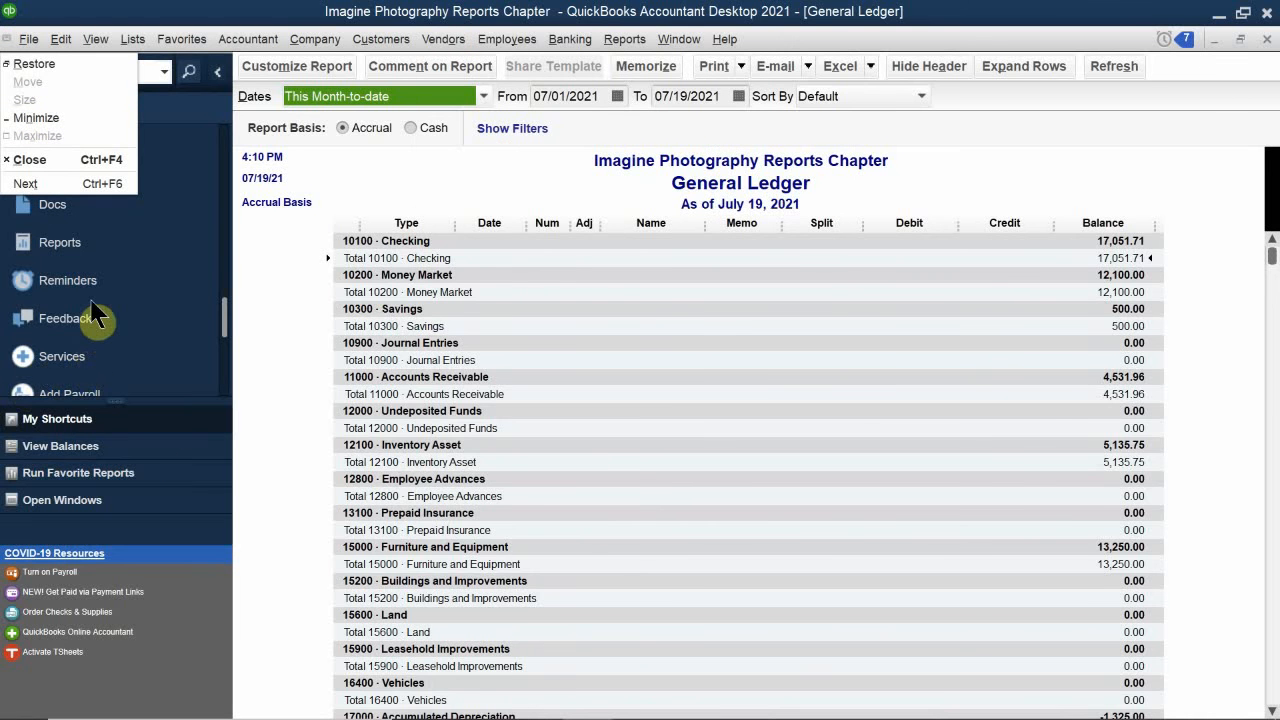
Open the Report Center and look through the Company & Financial reports down to the Income & Expense Graph
{"action": "left_click", "coordinate": [60, 242]}
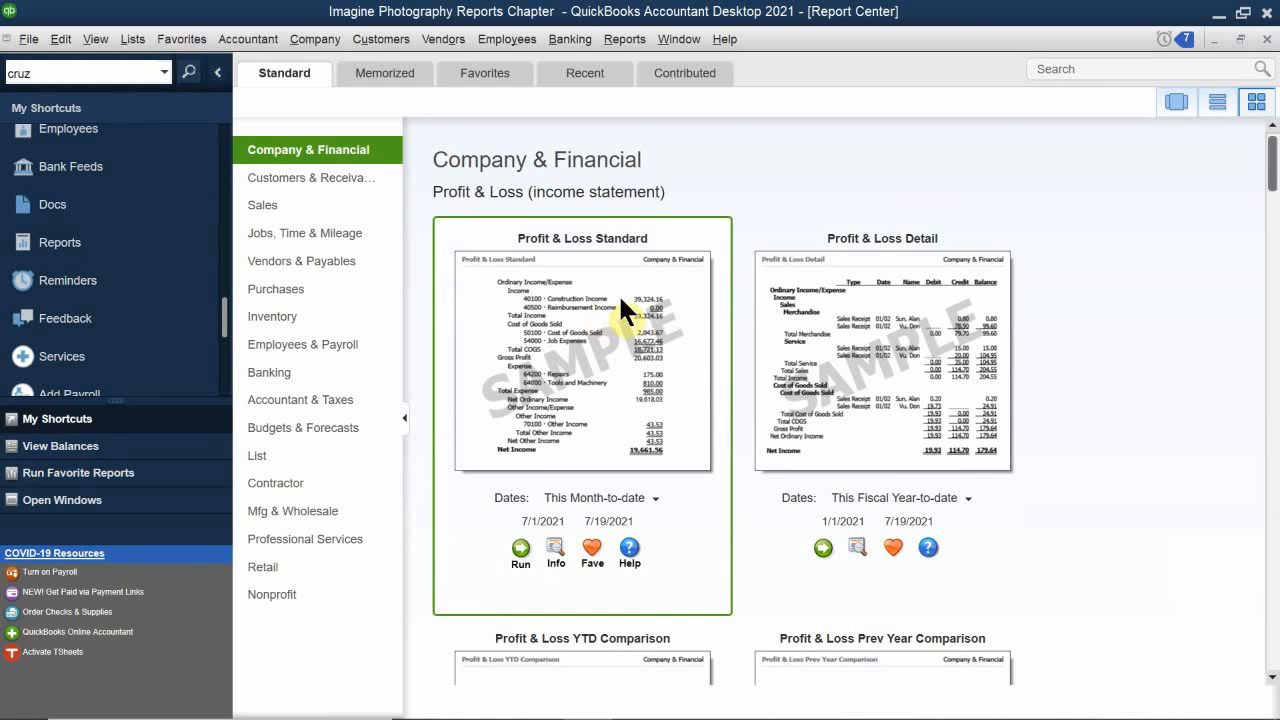
{"action": "scroll", "coordinate": [651, 283], "scroll_direction": "down", "scroll_amount": 3}
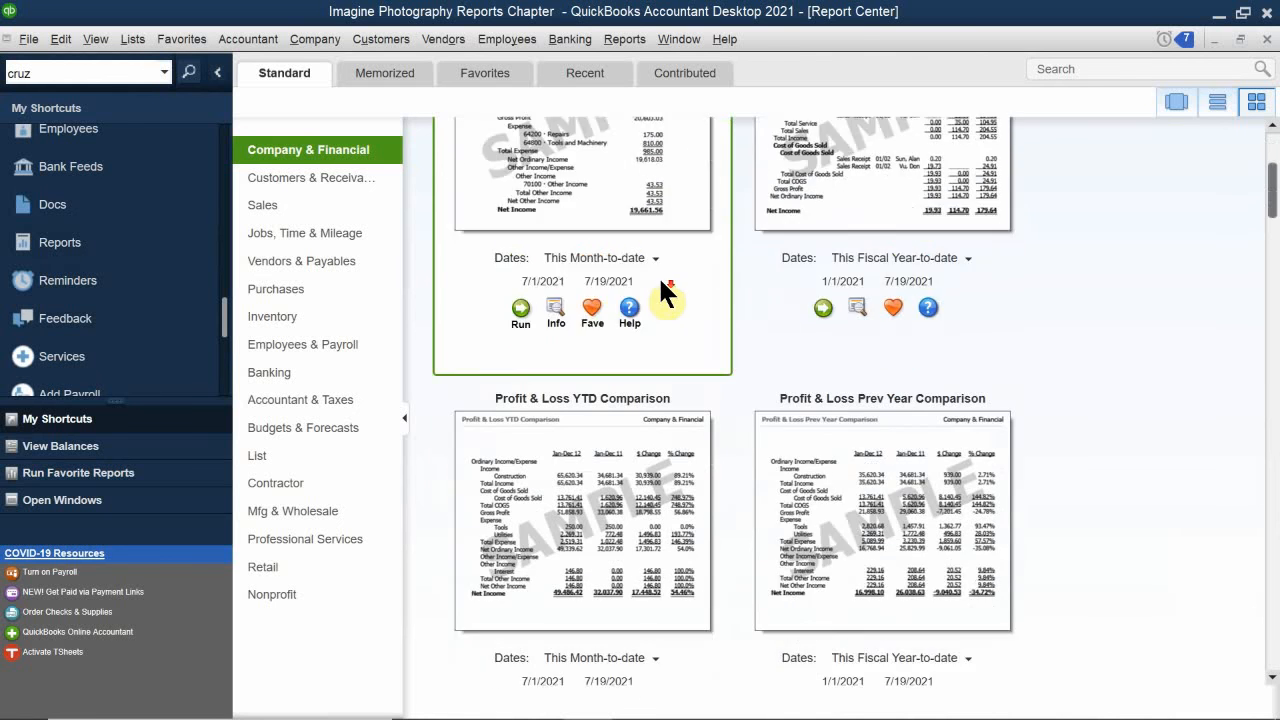
{"action": "scroll", "coordinate": [660, 283], "scroll_direction": "down", "scroll_amount": 6}
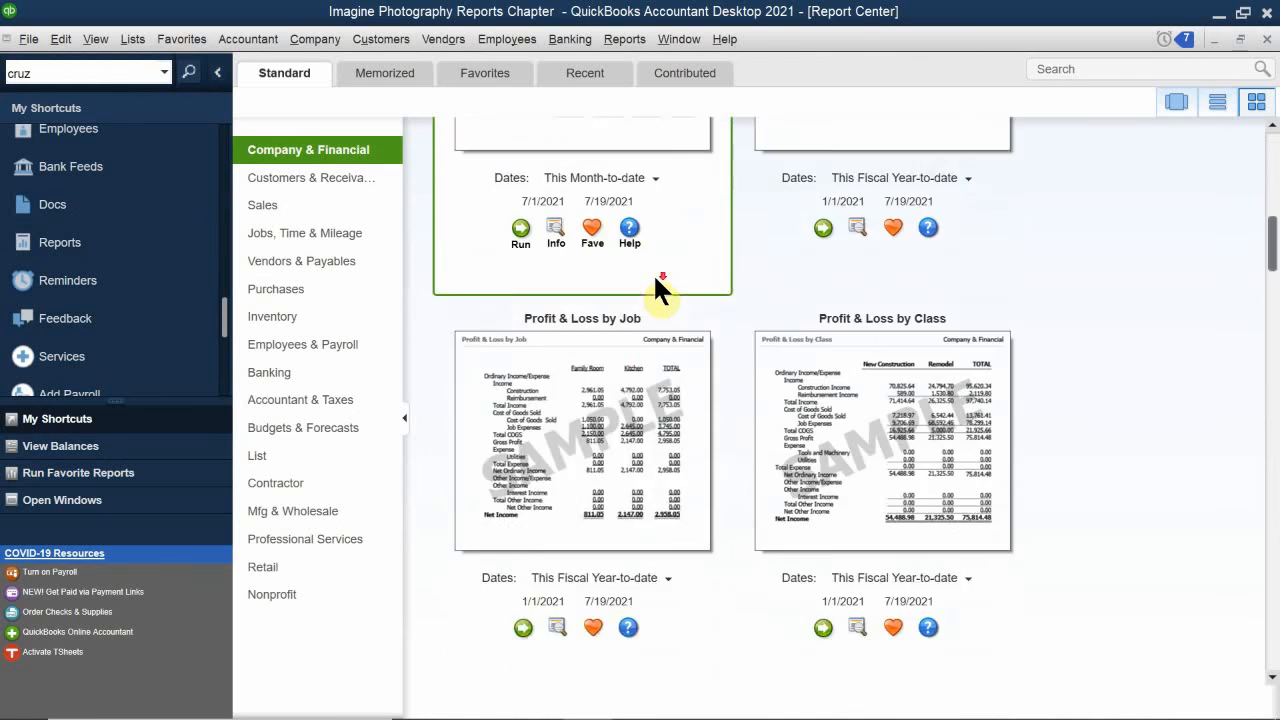
{"action": "scroll", "coordinate": [656, 282], "scroll_direction": "down", "scroll_amount": 8}
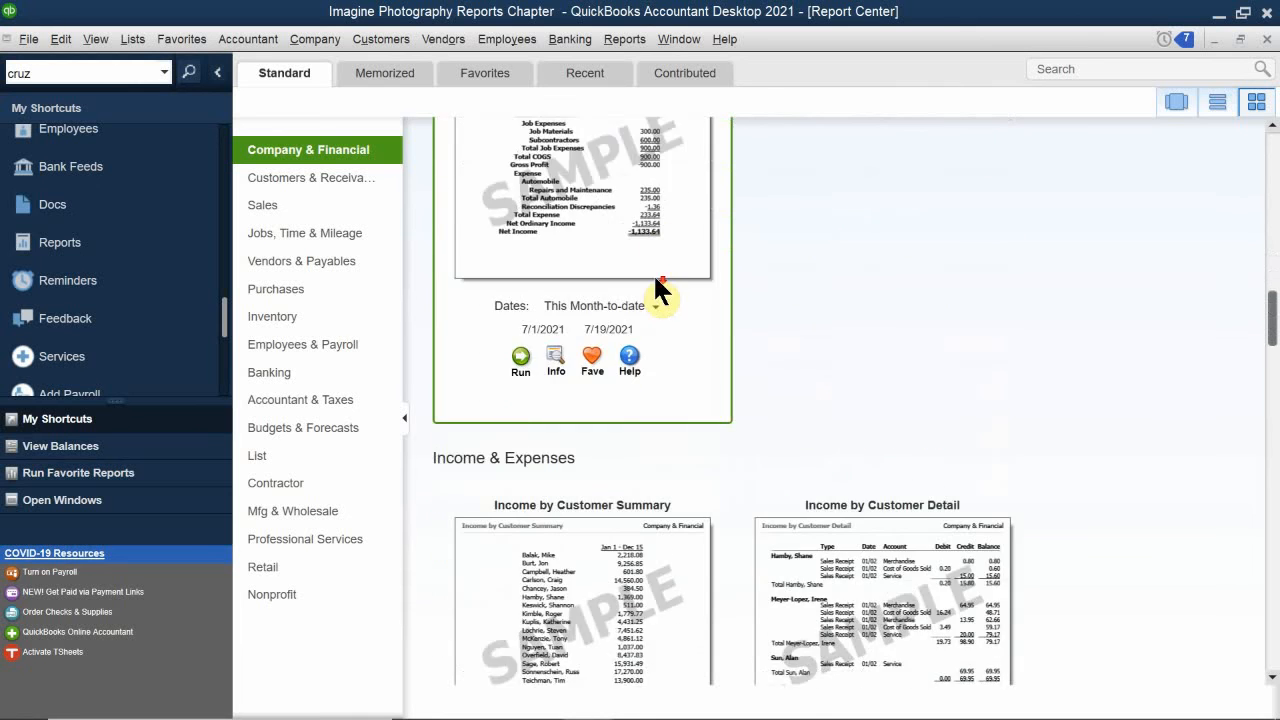
{"action": "scroll", "coordinate": [656, 283], "scroll_direction": "down", "scroll_amount": 10}
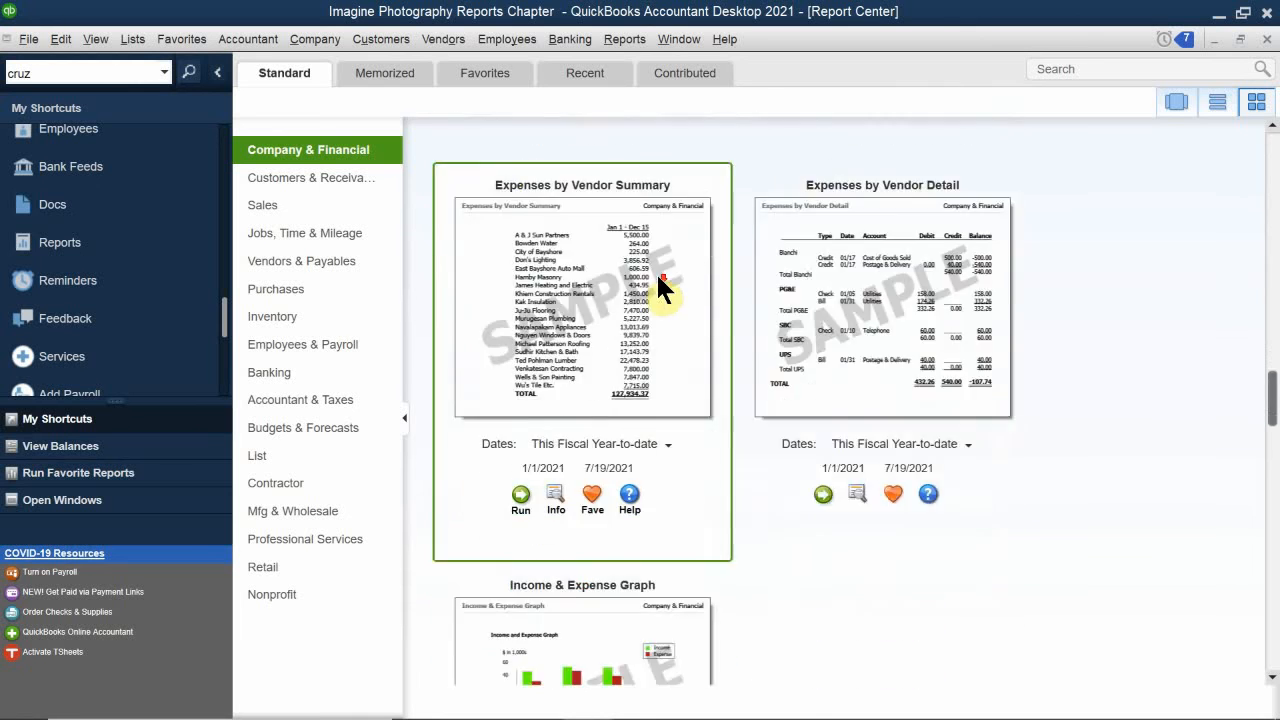
{"action": "scroll", "coordinate": [660, 287], "scroll_direction": "down", "scroll_amount": 6}
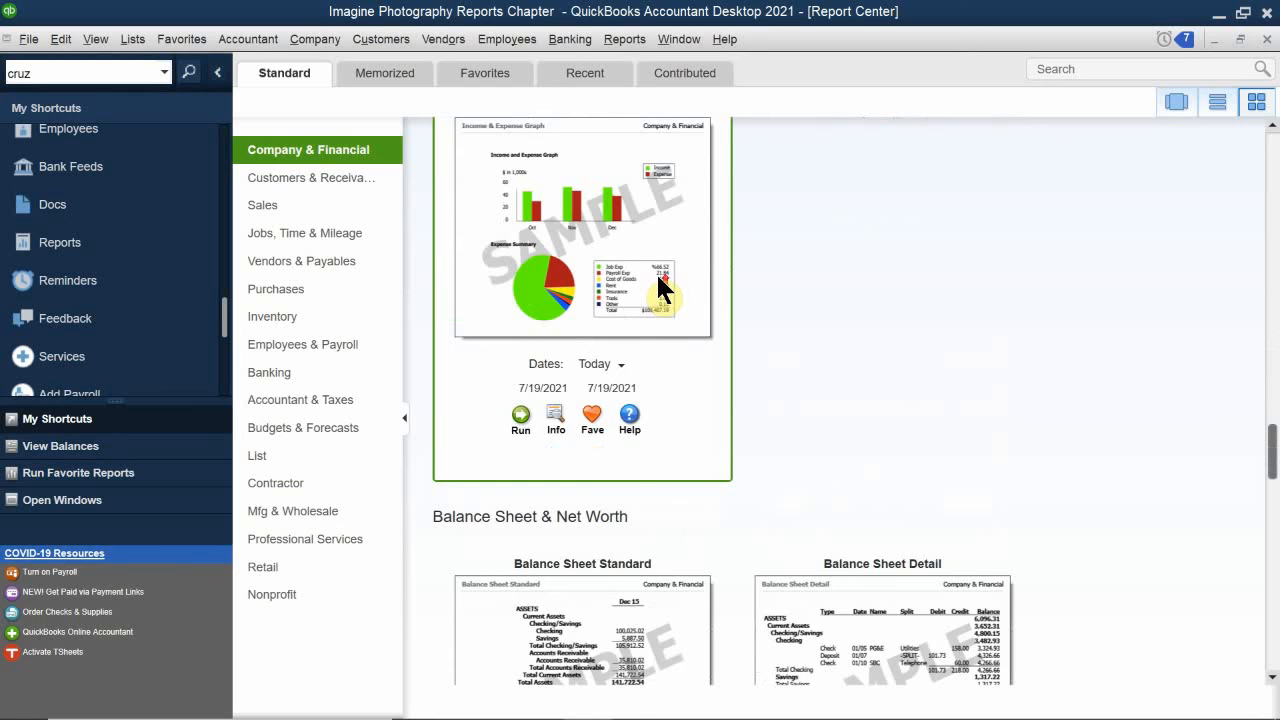
{"action": "scroll", "coordinate": [658, 280], "scroll_direction": "up", "scroll_amount": 2}
{"action": "scroll", "coordinate": [658, 279], "scroll_direction": "down", "scroll_amount": 1}
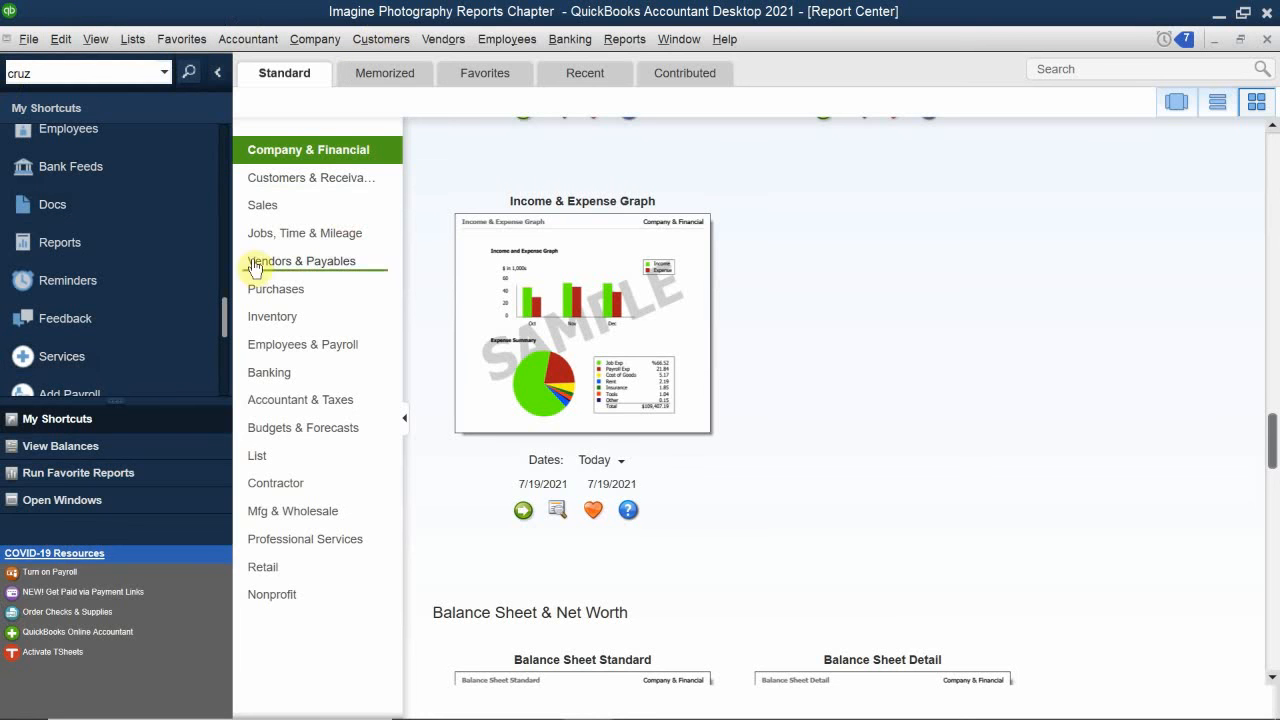
View the Income & Expense Graph for today, close it, and look over the Balance Sheet & Net Worth and Cash Flow reports
{"action": "double_click", "coordinate": [583, 355]}
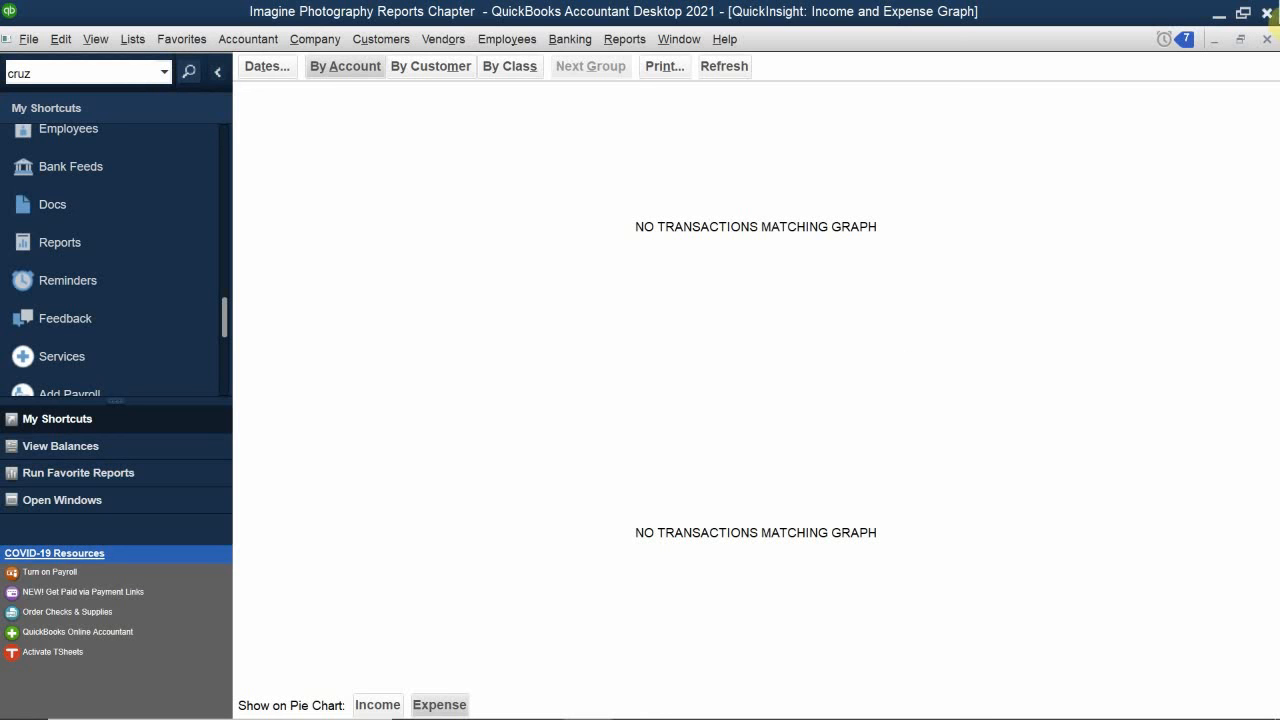
{"action": "left_click", "coordinate": [1266, 40]}
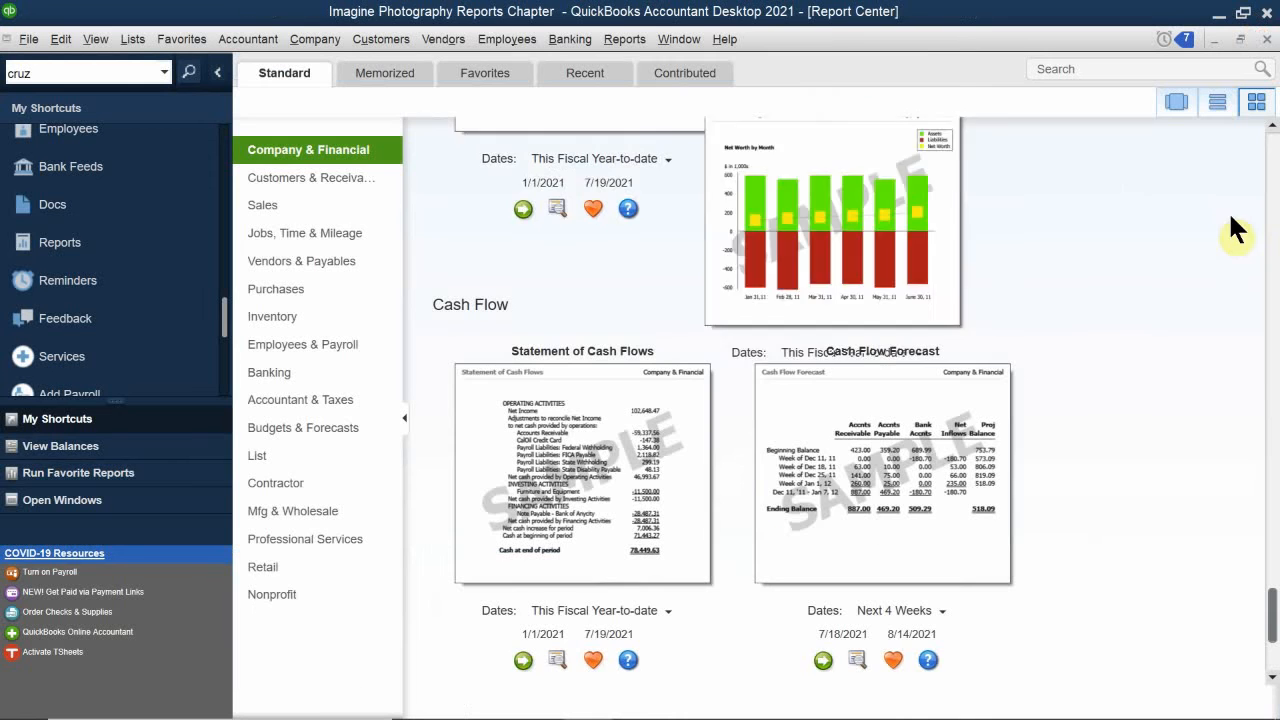
{"action": "scroll", "coordinate": [1108, 440], "scroll_direction": "down", "scroll_amount": 5}
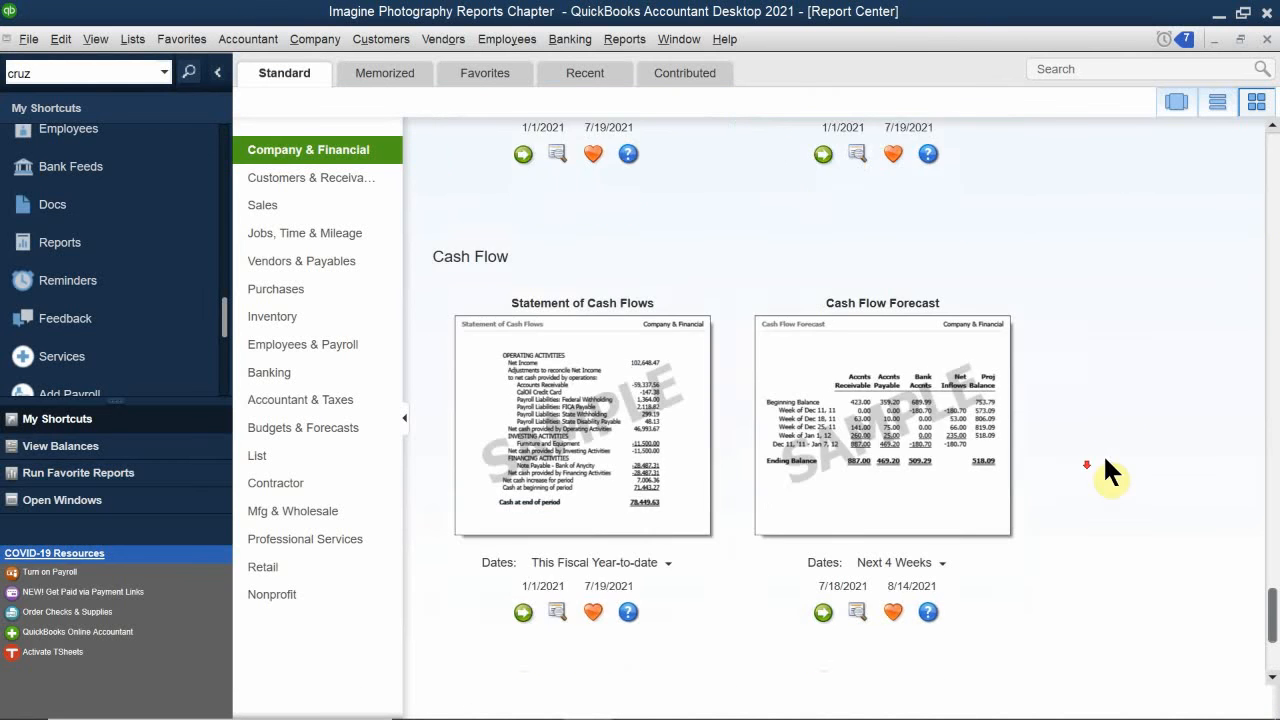
{"action": "scroll", "coordinate": [1040, 355], "scroll_direction": "up", "scroll_amount": 4}
{"action": "scroll", "coordinate": [1044, 370], "scroll_direction": "up", "scroll_amount": 10}
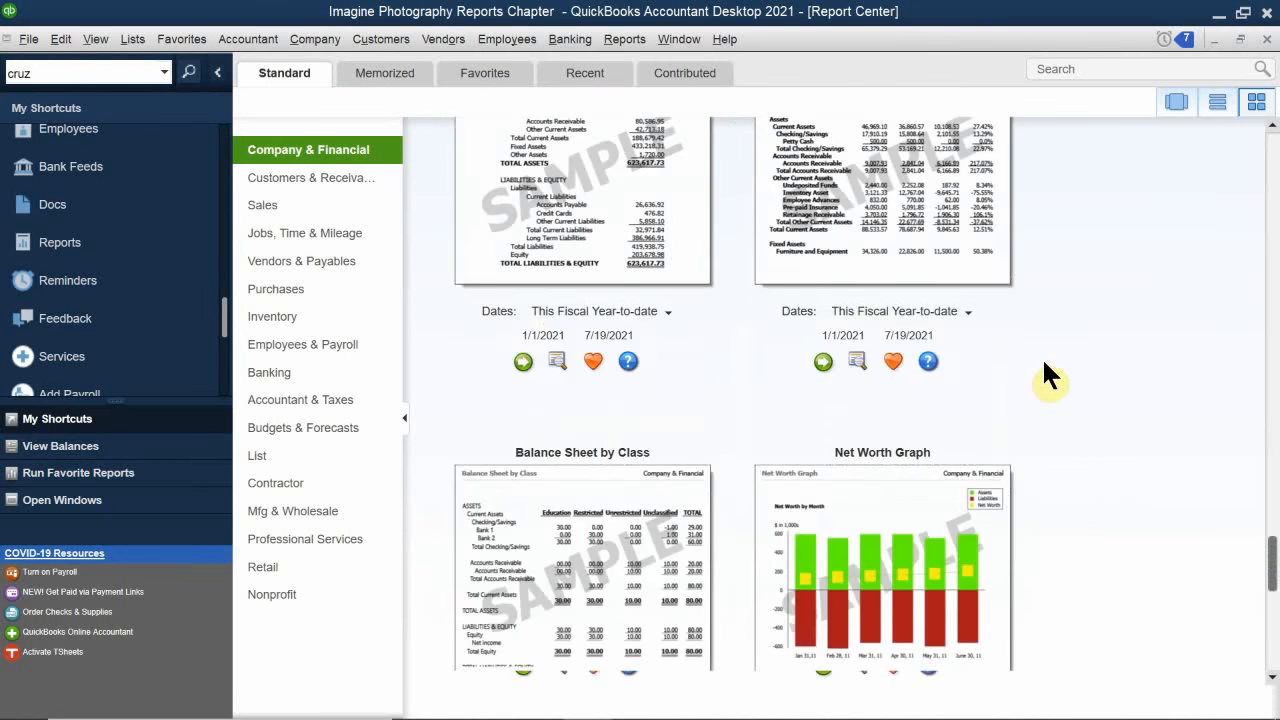
{"action": "scroll", "coordinate": [1043, 363], "scroll_direction": "up", "scroll_amount": 6}
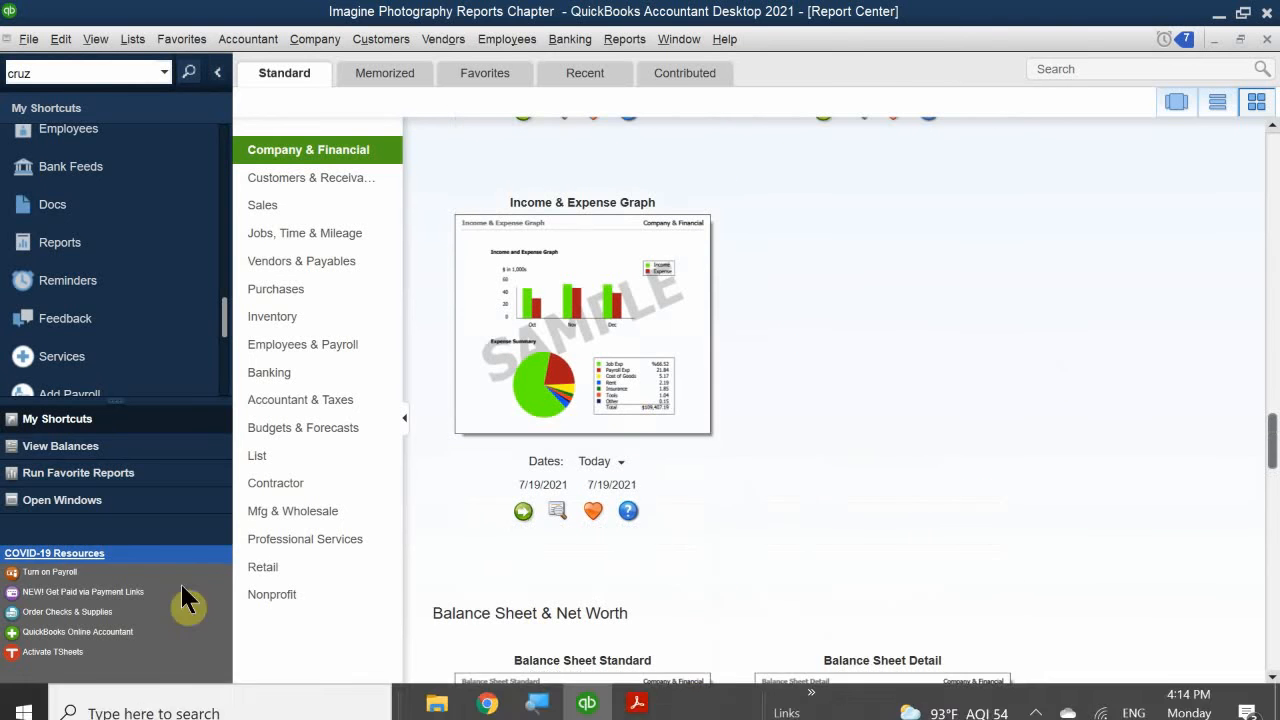
Set the Income & Expense Graph's start date to 1/1/2021
{"action": "left_click", "coordinate": [552, 484]}
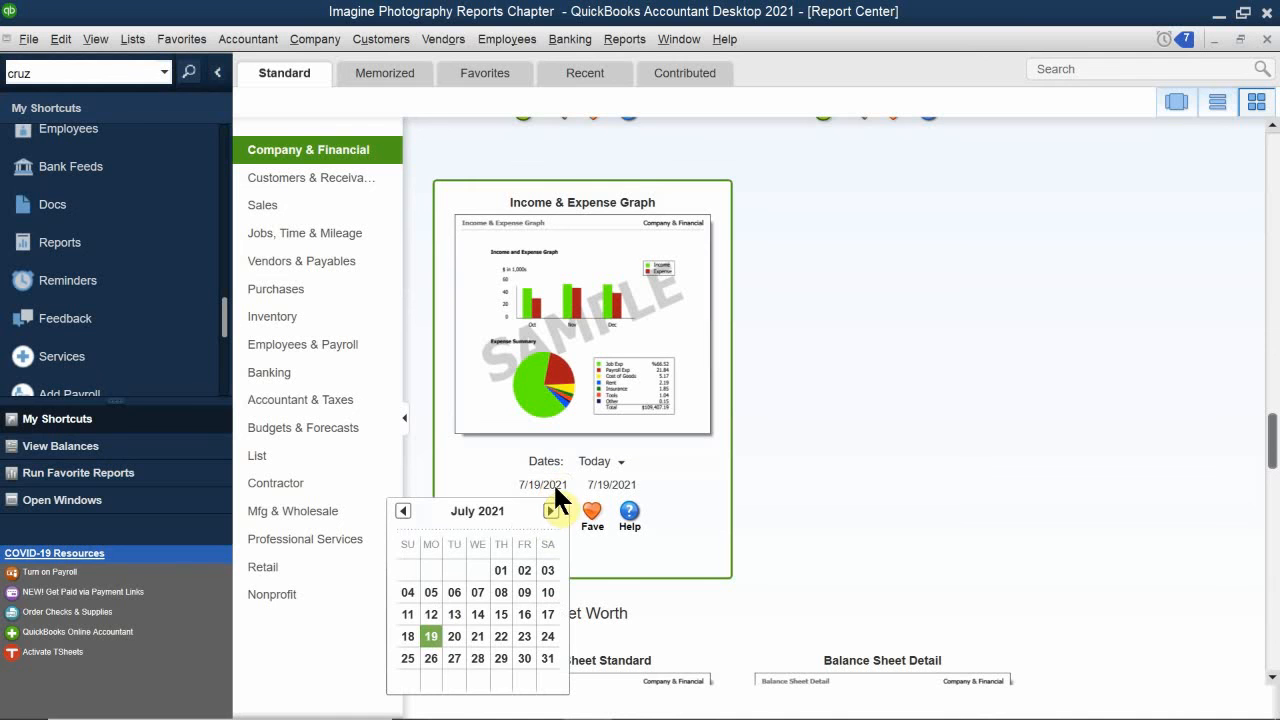
{"action": "left_click", "coordinate": [403, 511]}
{"action": "left_click", "coordinate": [403, 511]}
{"action": "left_click", "coordinate": [403, 511]}
{"action": "left_click", "coordinate": [403, 511]}
{"action": "left_click", "coordinate": [403, 511]}
{"action": "left_click", "coordinate": [403, 511]}
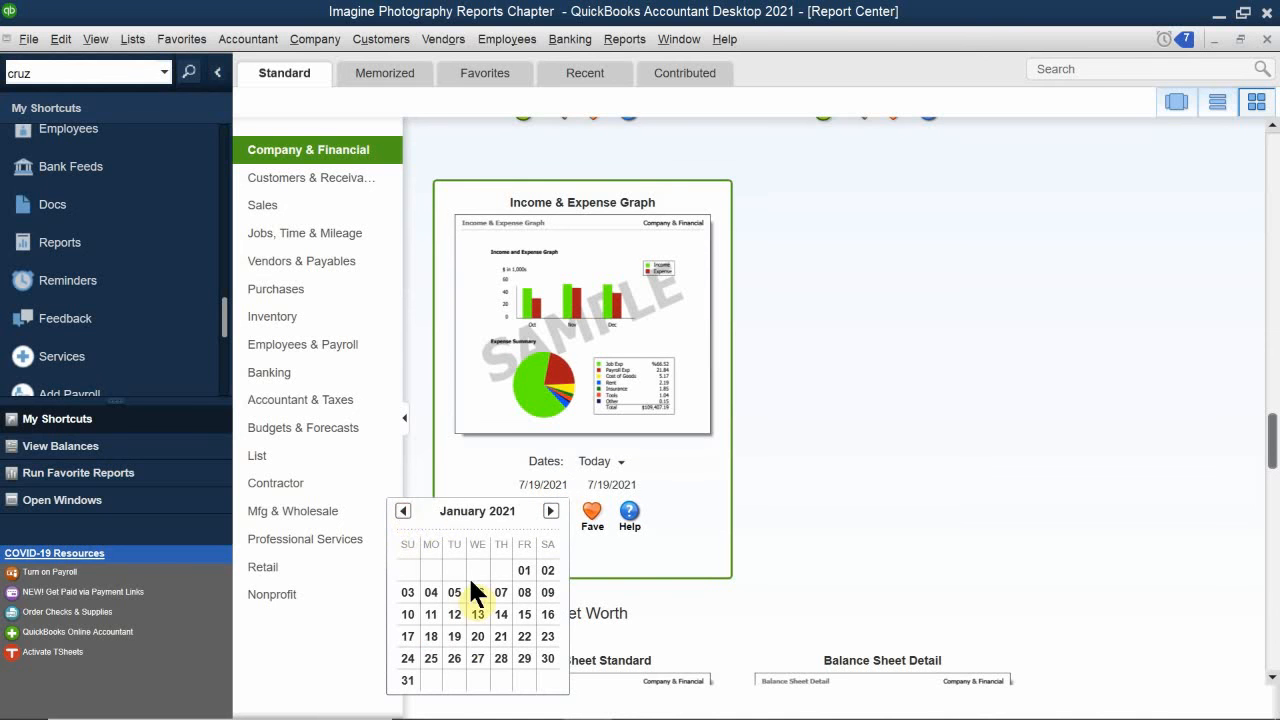
{"action": "left_click", "coordinate": [525, 570]}
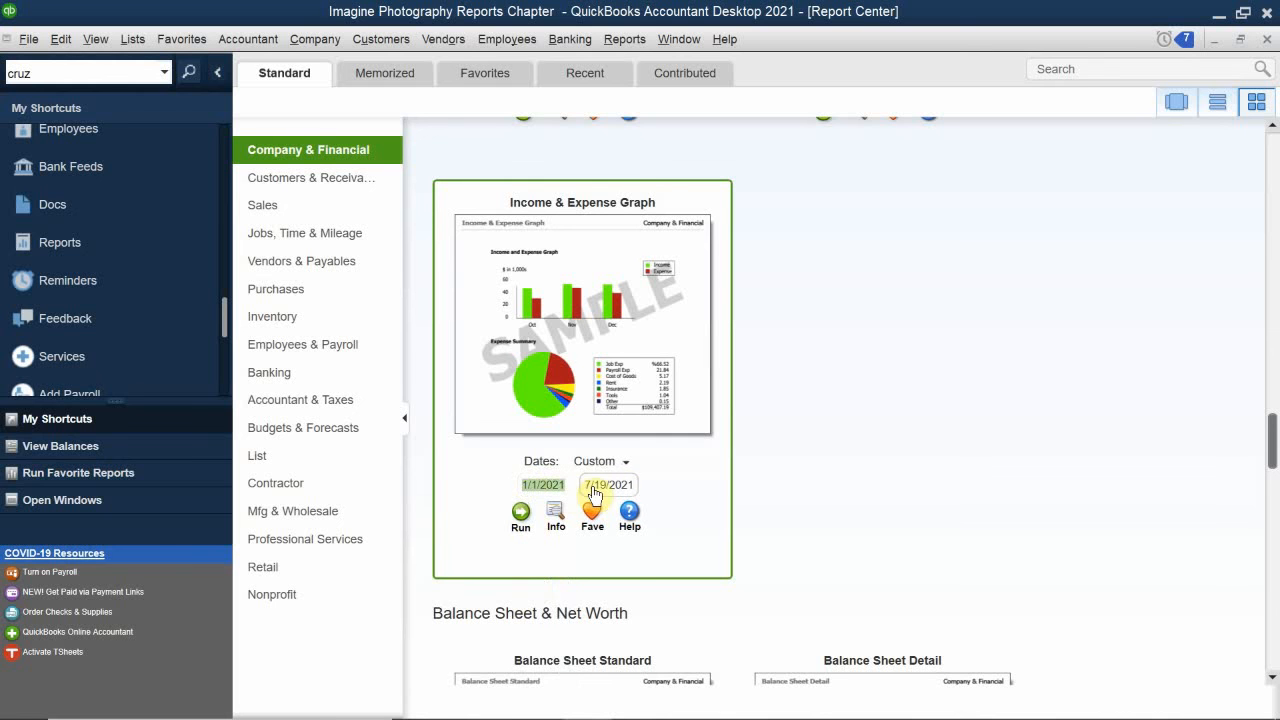
Set the Income & Expense Graph's end date to 1/31/2021
{"action": "left_click", "coordinate": [636, 486]}
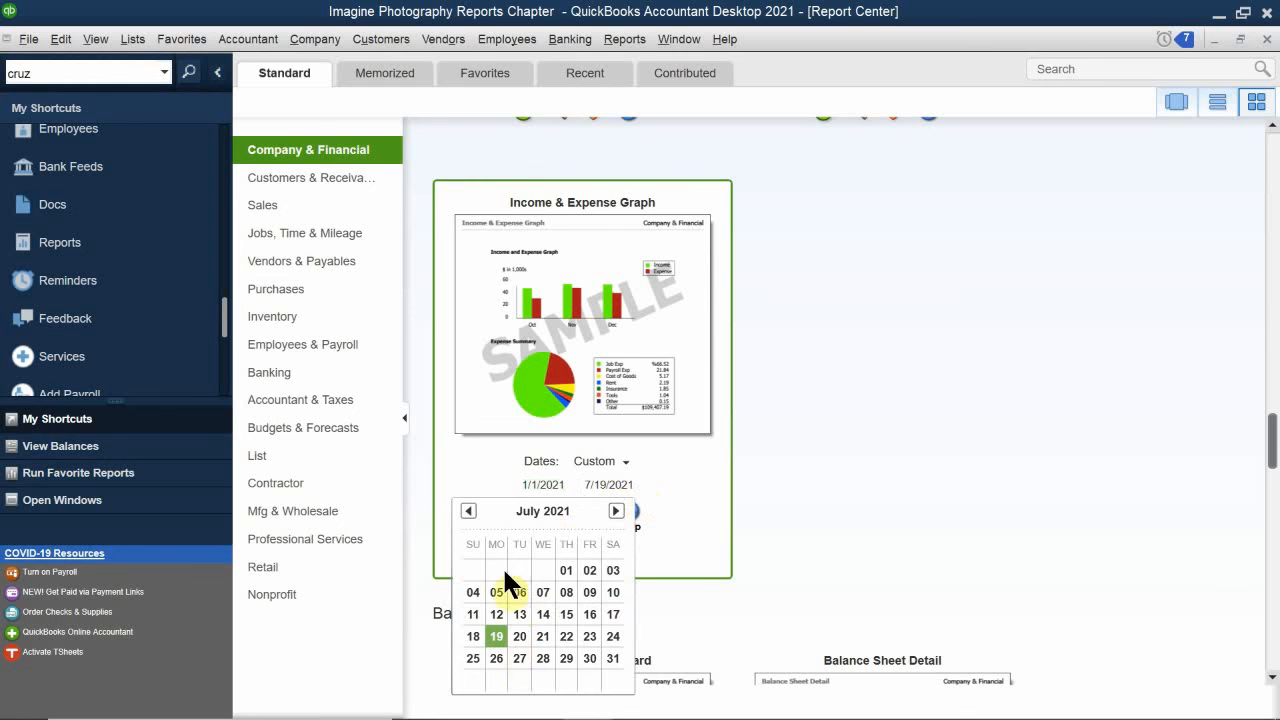
{"action": "left_click", "coordinate": [469, 512]}
{"action": "left_click", "coordinate": [469, 512]}
{"action": "left_click", "coordinate": [469, 512]}
{"action": "left_click", "coordinate": [469, 512]}
{"action": "left_click", "coordinate": [469, 512]}
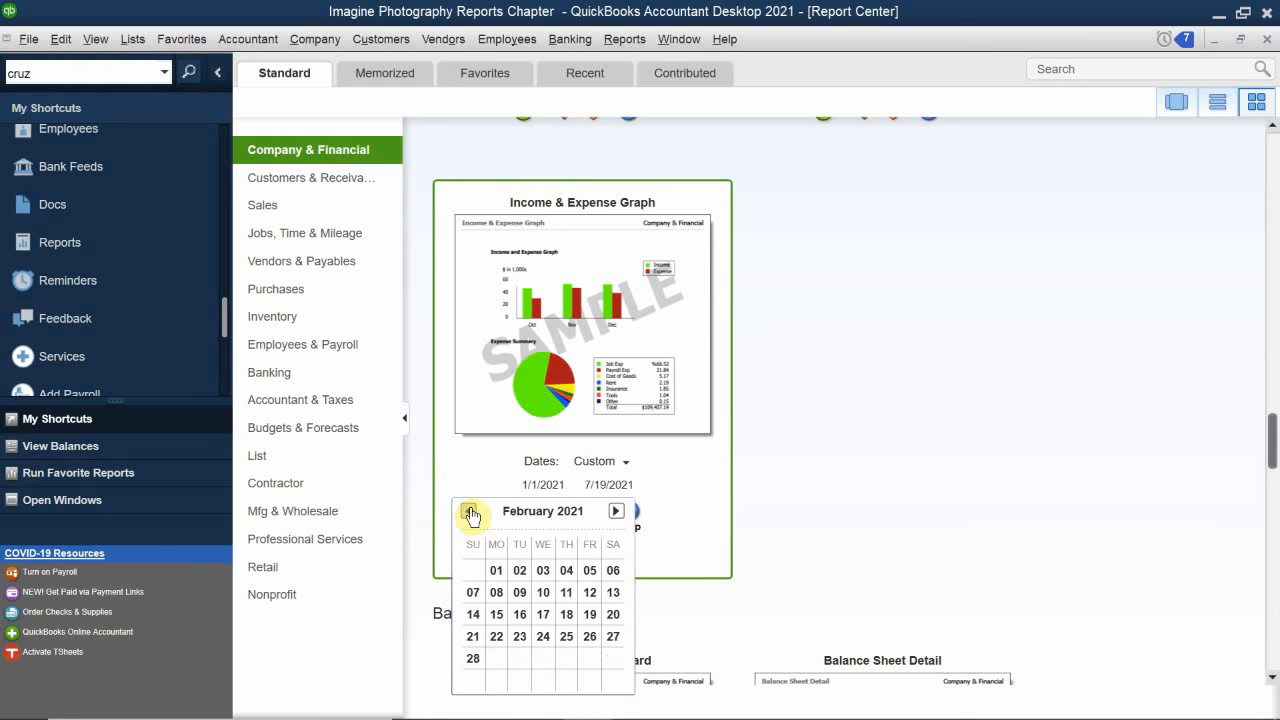
{"action": "left_click", "coordinate": [469, 512]}
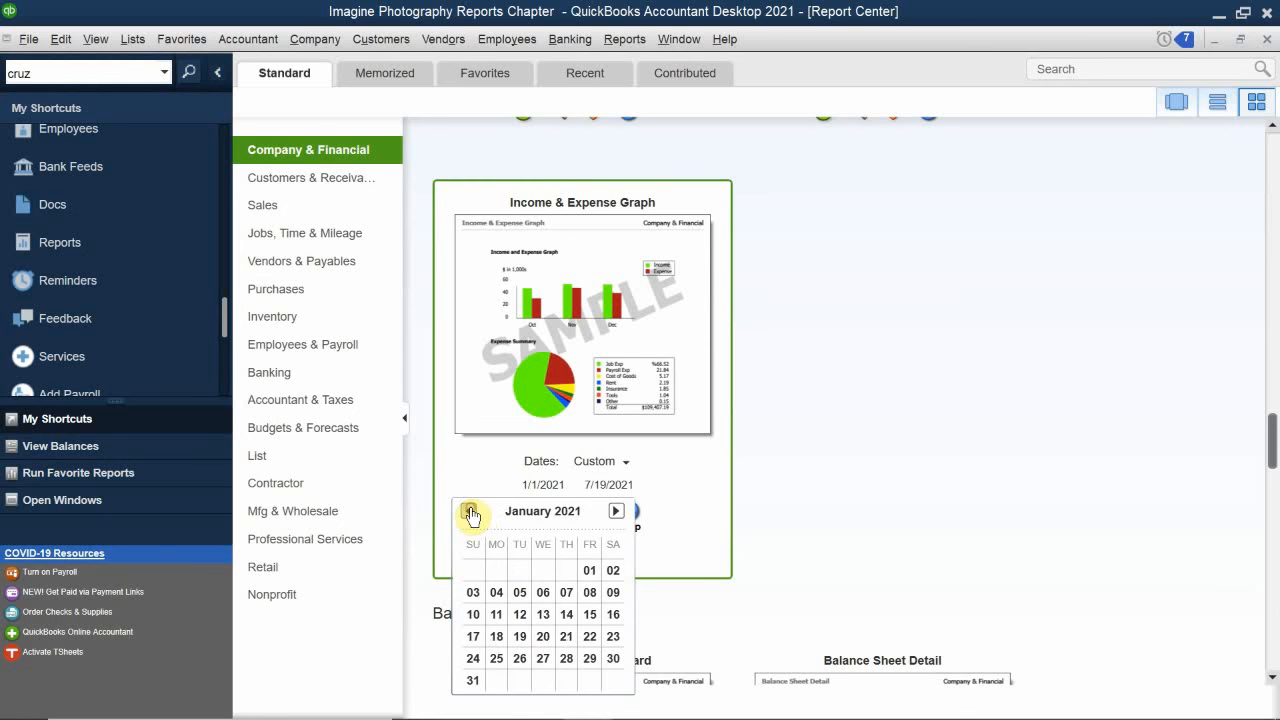
{"action": "left_click", "coordinate": [472, 680]}
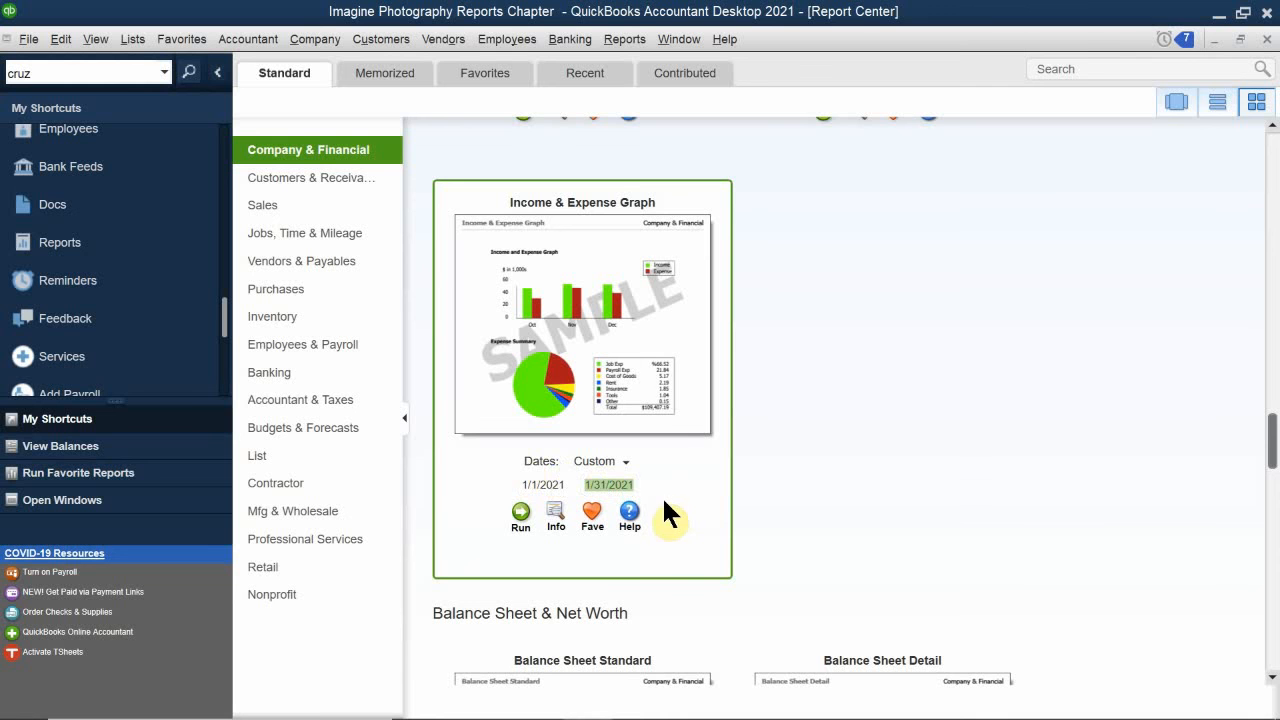
Run the Income & Expense Graph for January 2021 and zoom into its expense bar
{"action": "left_click", "coordinate": [607, 372]}
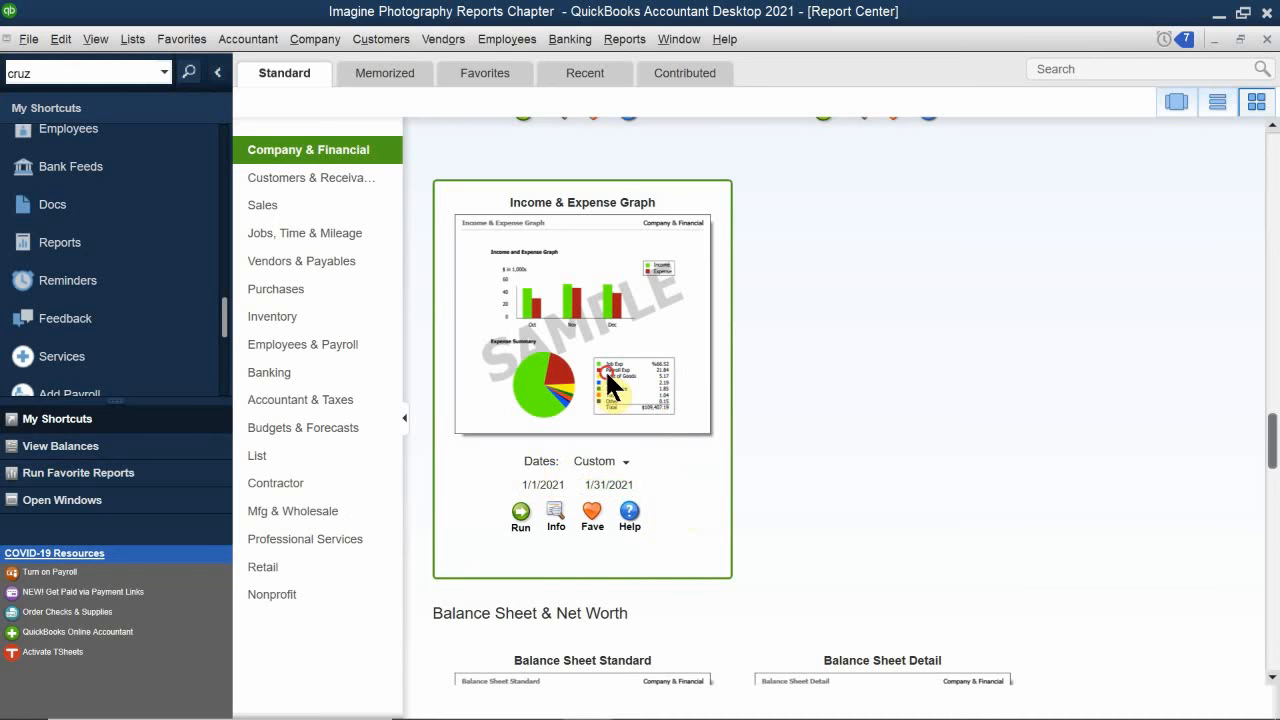
{"action": "left_click", "coordinate": [521, 513]}
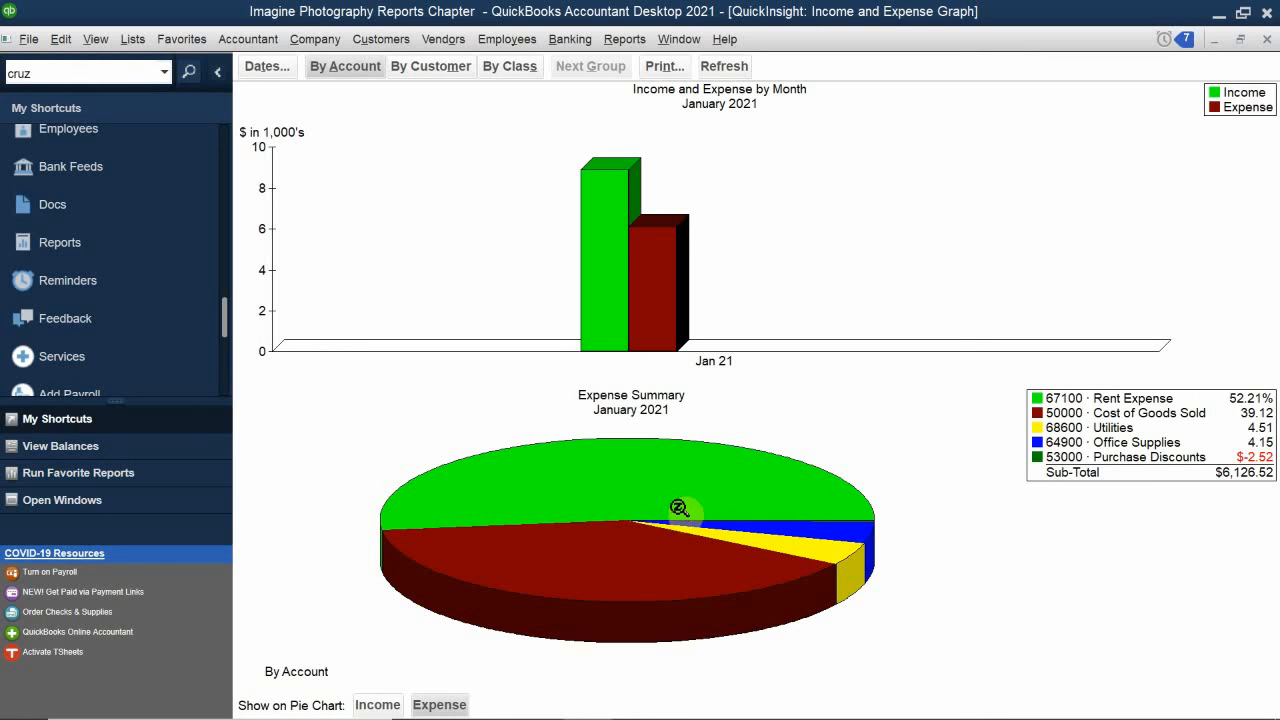
{"action": "double_click", "coordinate": [662, 289]}
{"action": "double_click", "coordinate": [662, 289]}
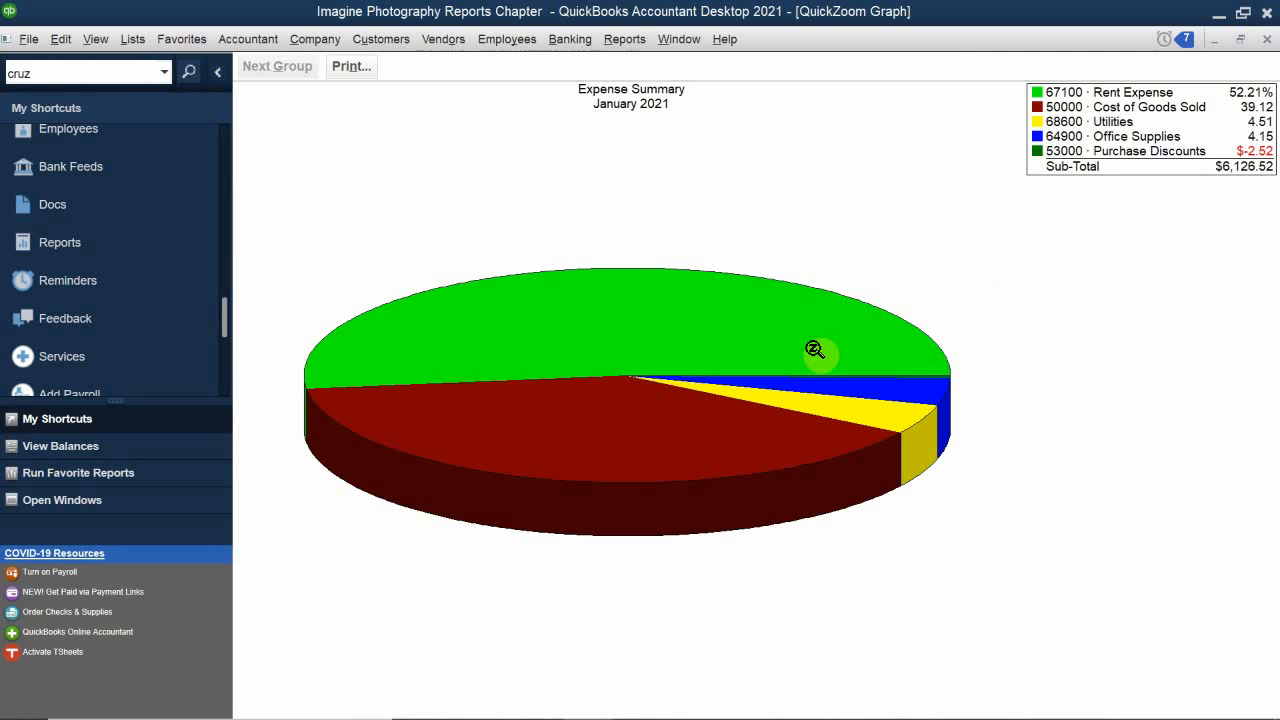
Examine the slices and legend of the January expense pie chart, and close both graph windows
{"action": "left_click", "coordinate": [765, 425]}
{"action": "left_click", "coordinate": [629, 320]}
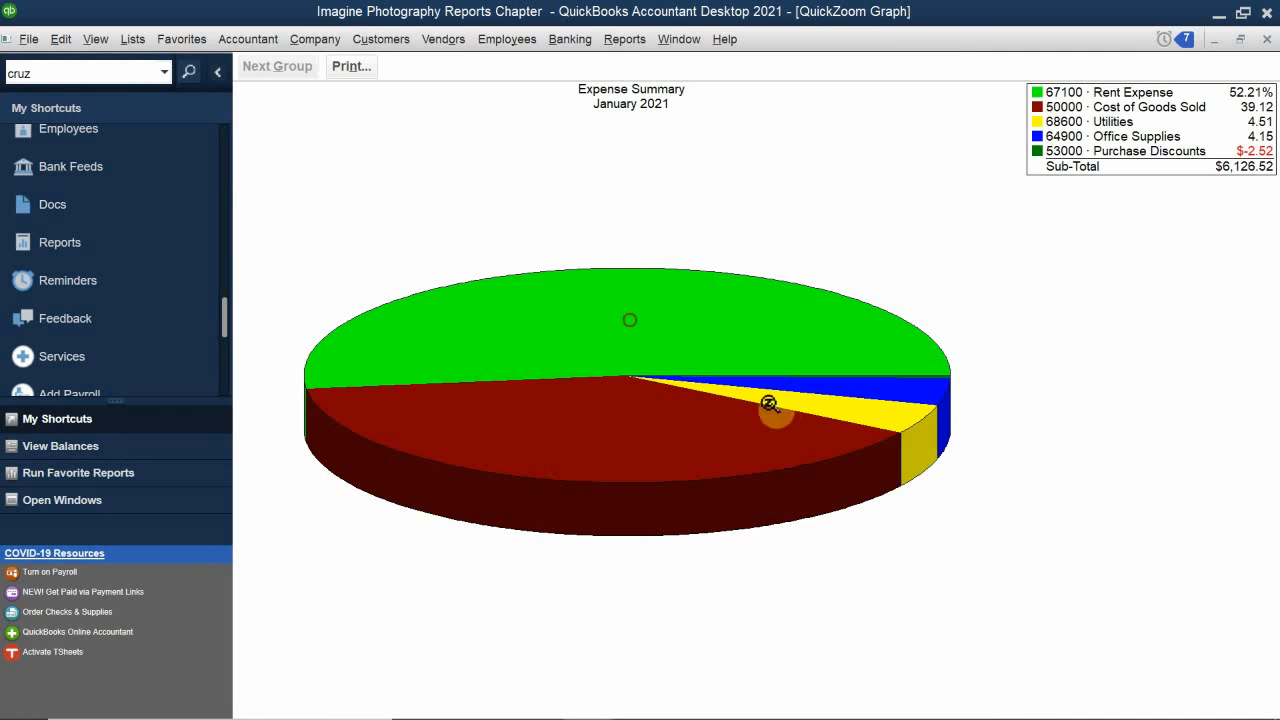
{"action": "left_click", "coordinate": [853, 412]}
{"action": "left_click", "coordinate": [882, 387]}
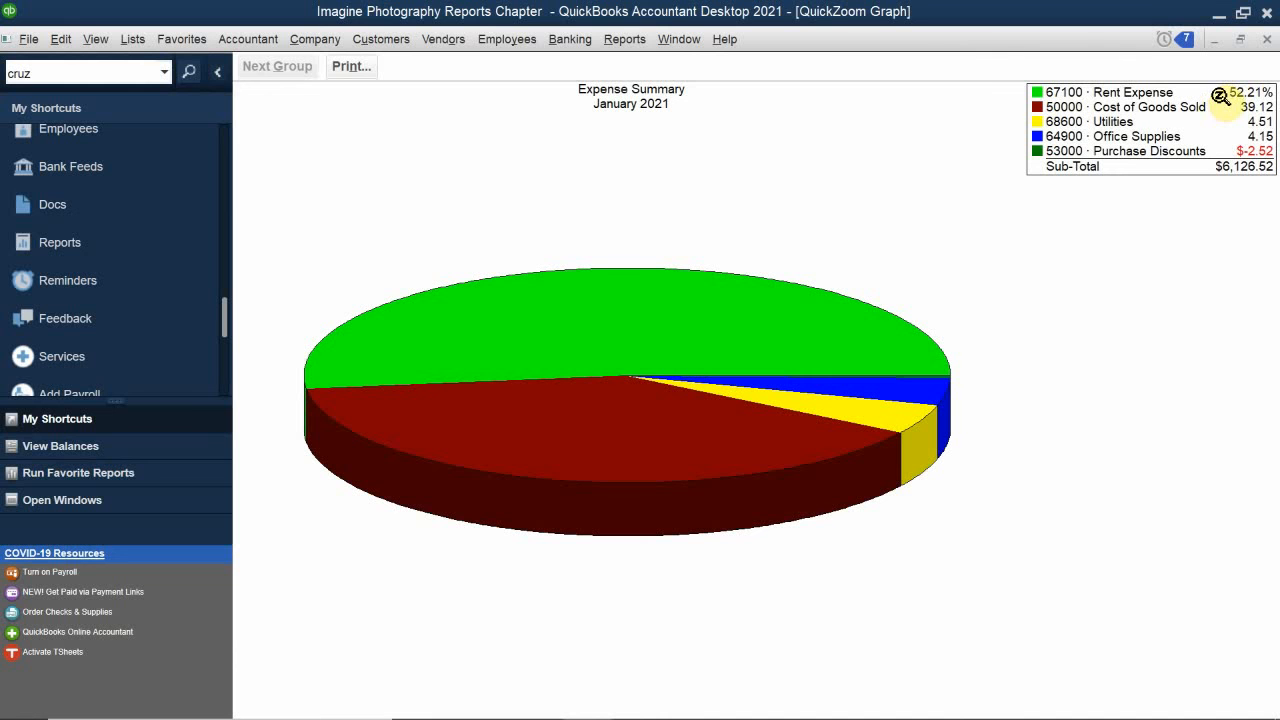
{"action": "left_click", "coordinate": [1264, 39]}
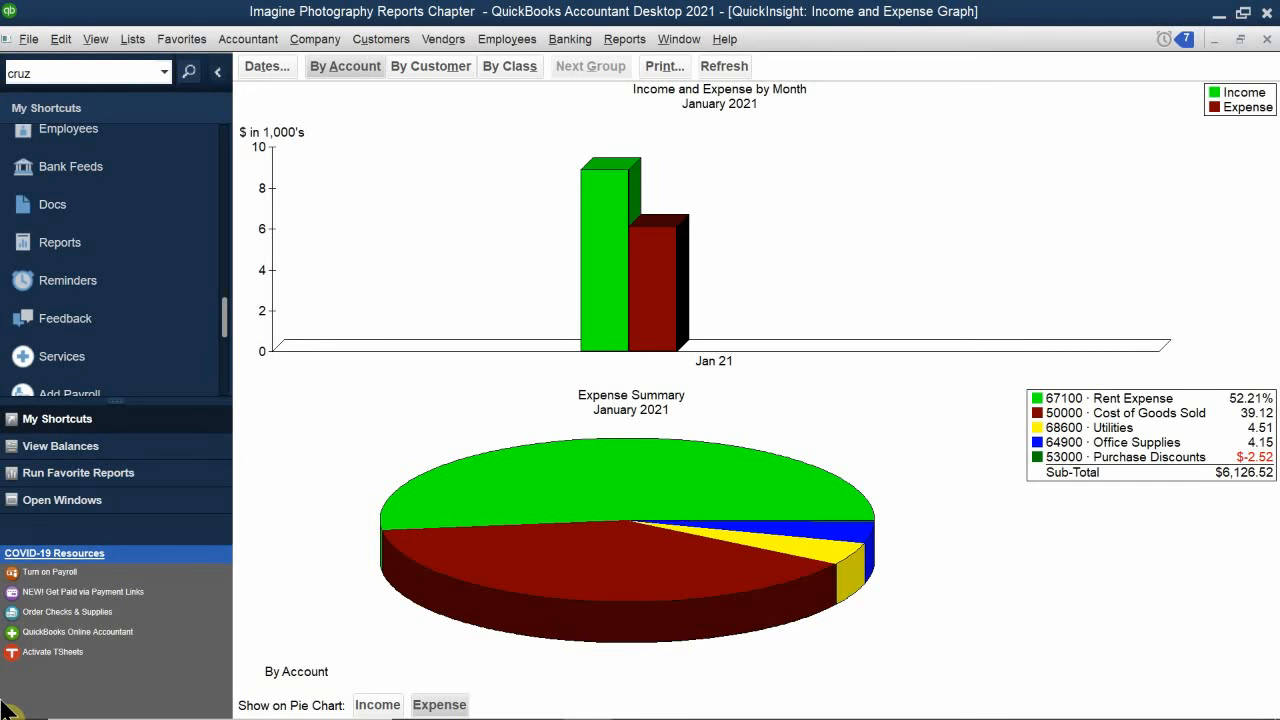
{"action": "left_click", "coordinate": [1267, 40]}
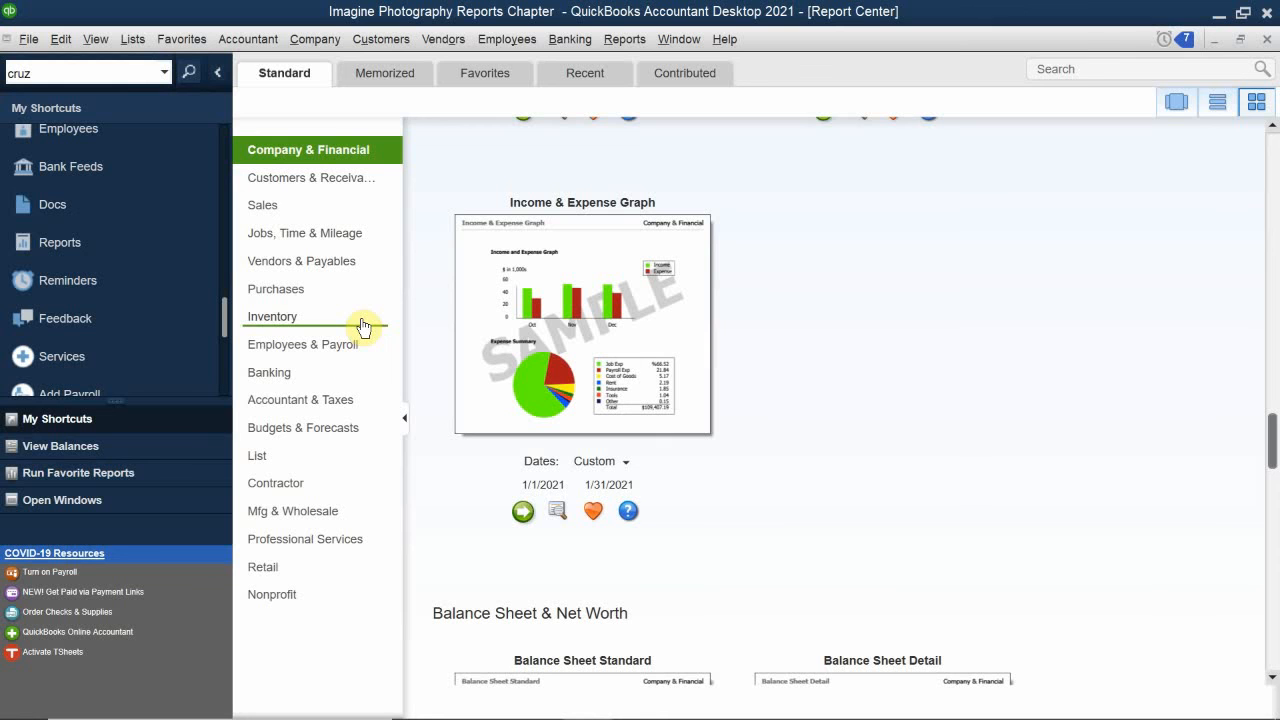
Open the Customer Contact List report from the List category and bring up its column display customization
{"action": "left_click", "coordinate": [286, 452]}
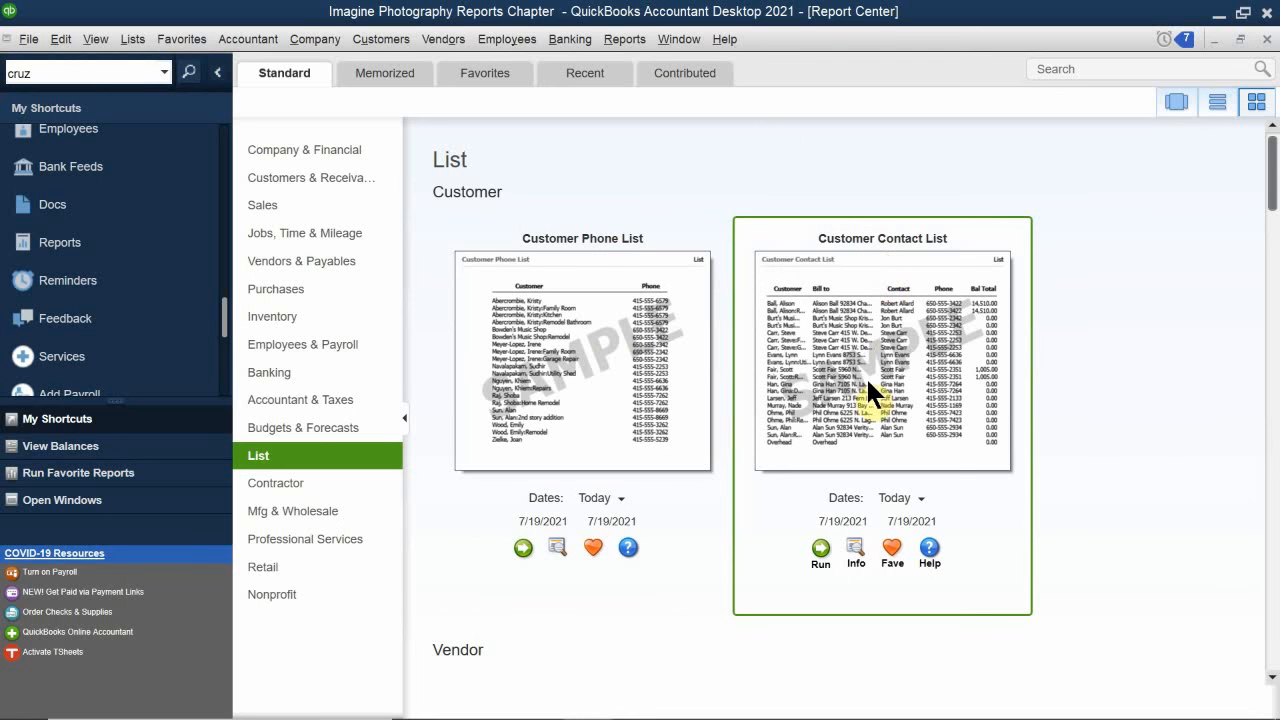
{"action": "double_click", "coordinate": [901, 335]}
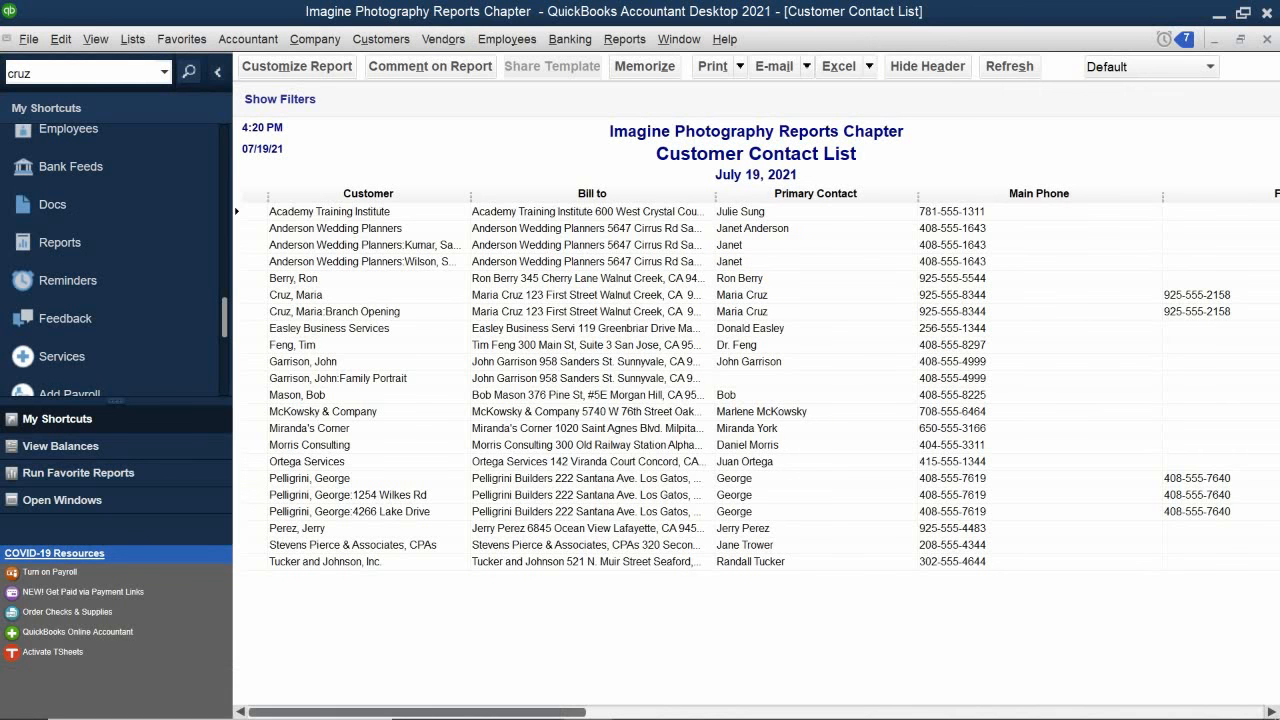
{"action": "left_click", "coordinate": [283, 72]}
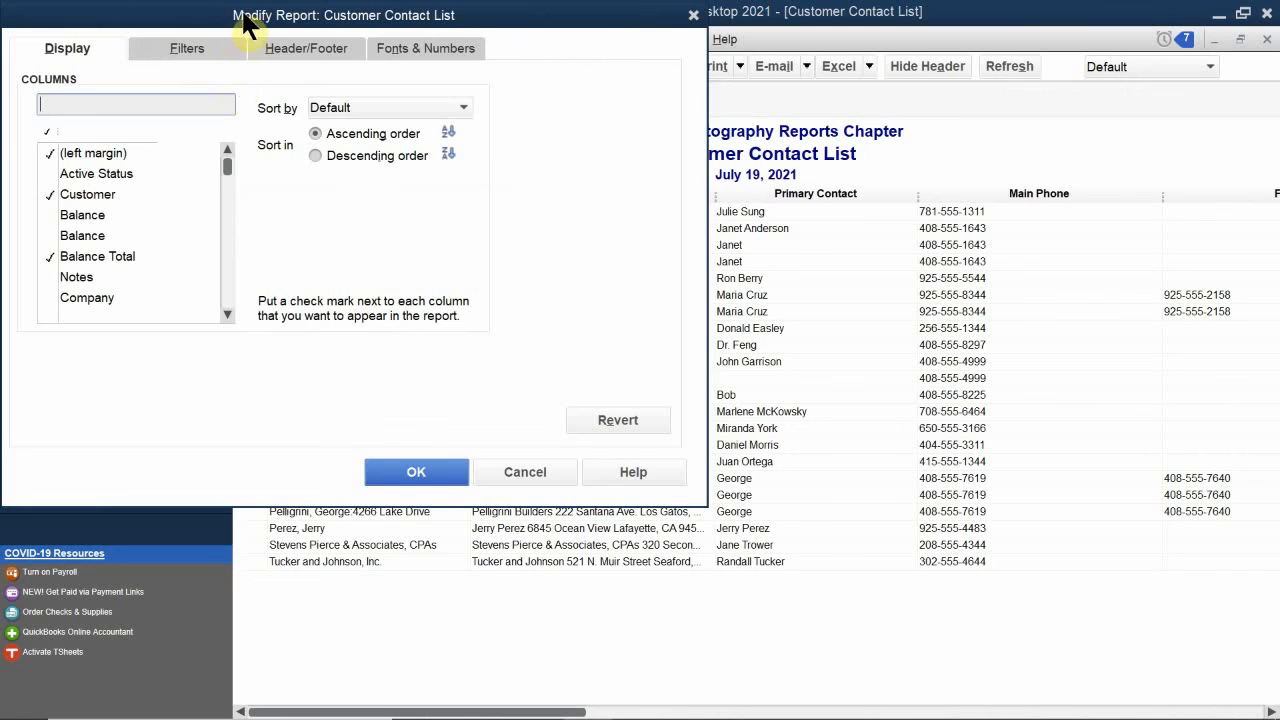
{"action": "left_click_drag", "start_coordinate": [245, 15], "coordinate": [502, 110]}
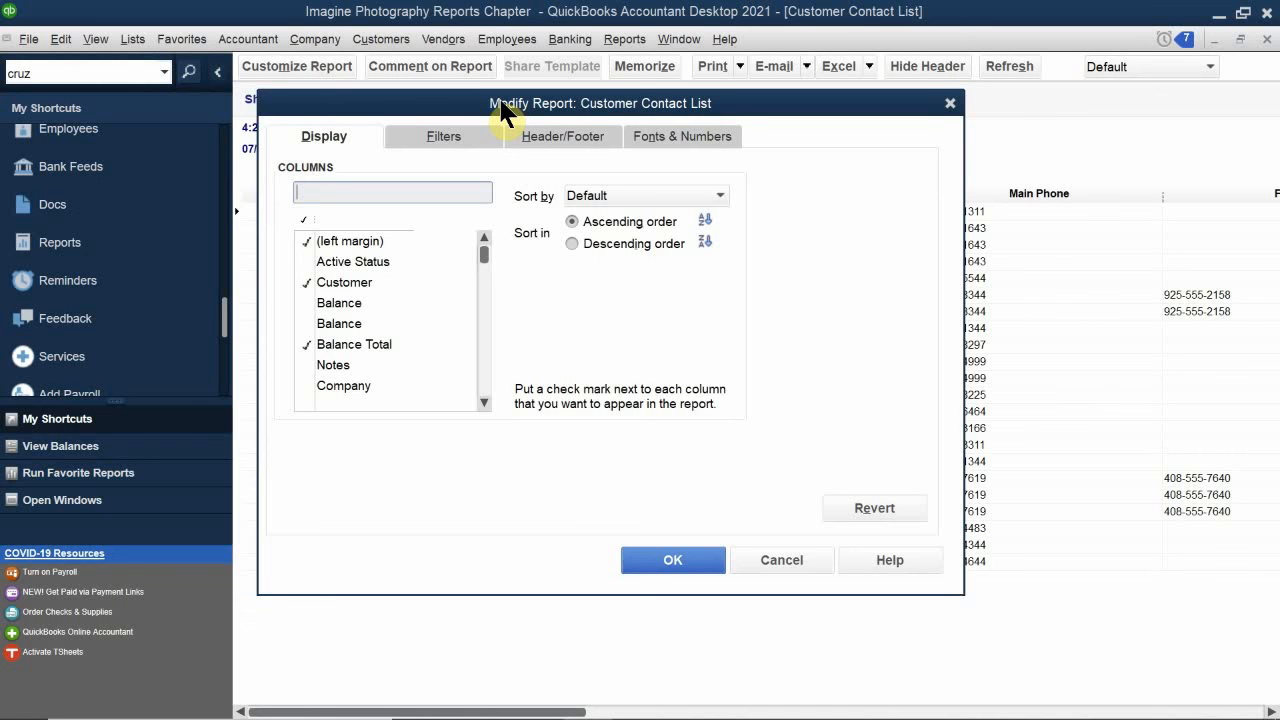
{"action": "mouse_move", "coordinate": [502, 110]}
{"action": "left_mouse_down"}
{"action": "mouse_move", "coordinate": [494, 102]}
{"action": "mouse_move", "coordinate": [521, 134]}
{"action": "mouse_move", "coordinate": [485, 115]}
{"action": "left_mouse_up"}
{"action": "left_click", "coordinate": [316, 143]}
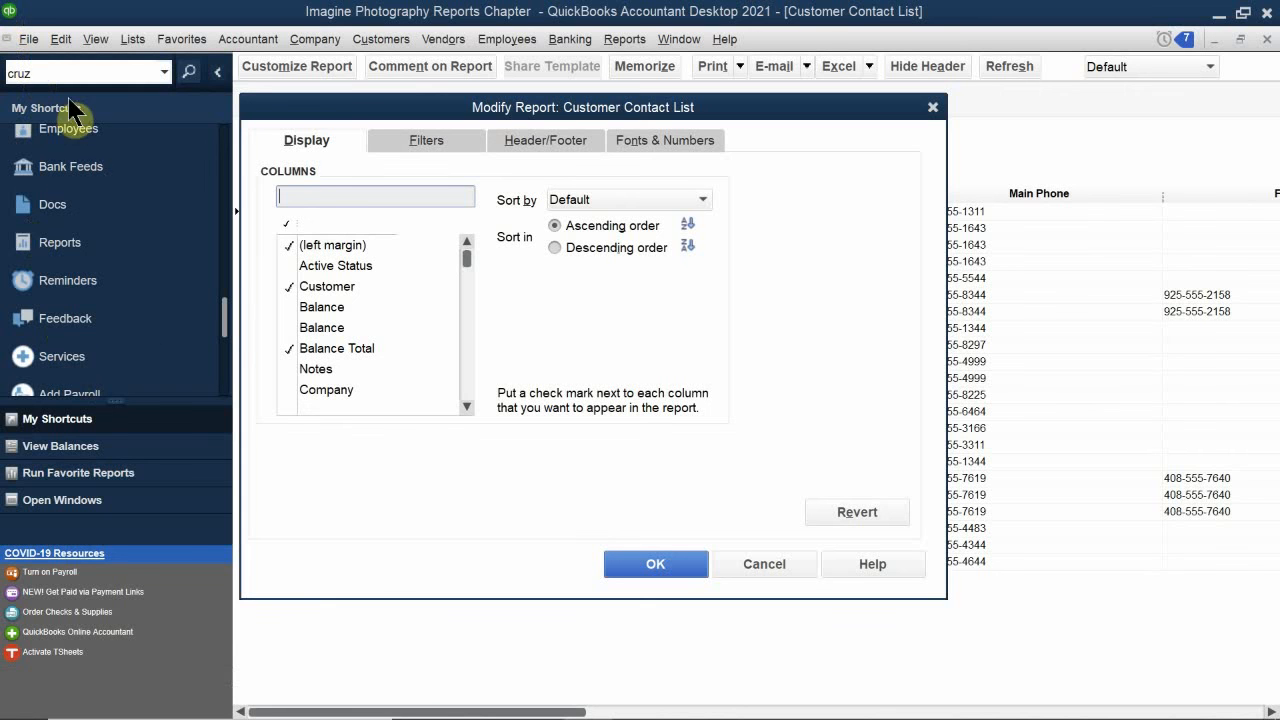
Remove the left margin, Balance Total, Main Phone, Fax and Primary Contact columns from the Customer Contact List
{"action": "left_click", "coordinate": [285, 243]}
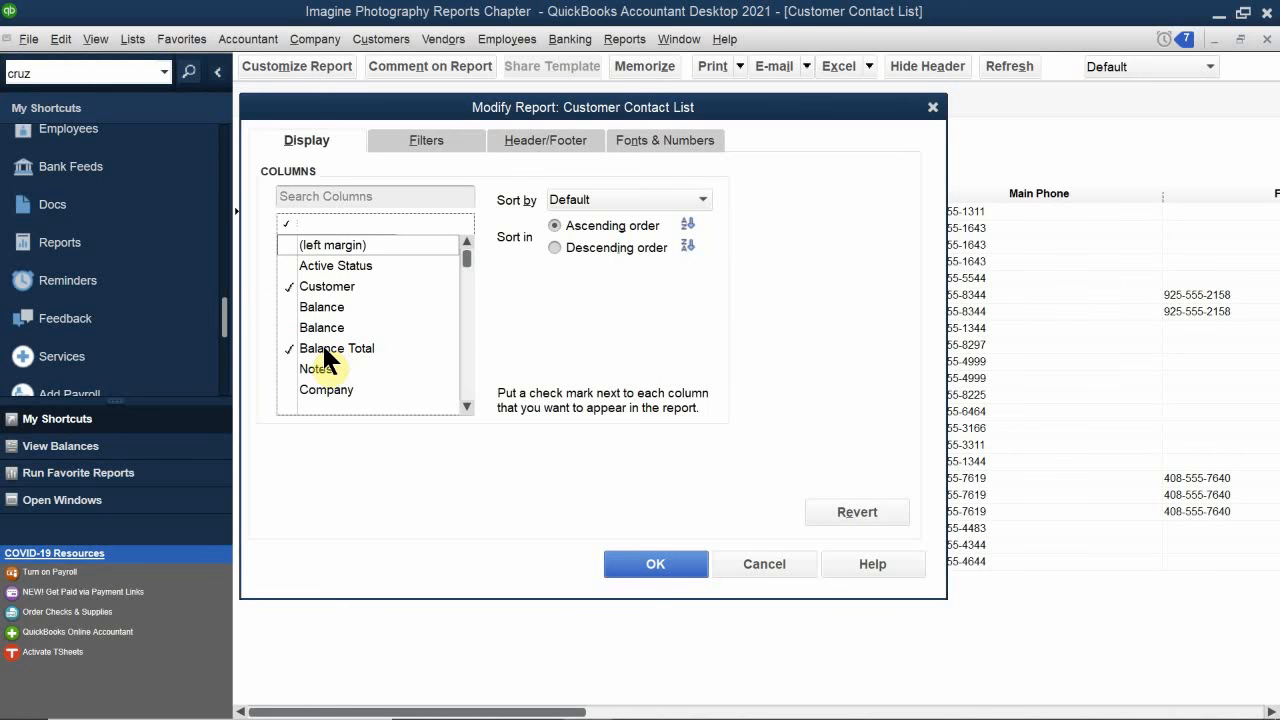
{"action": "left_click", "coordinate": [284, 347]}
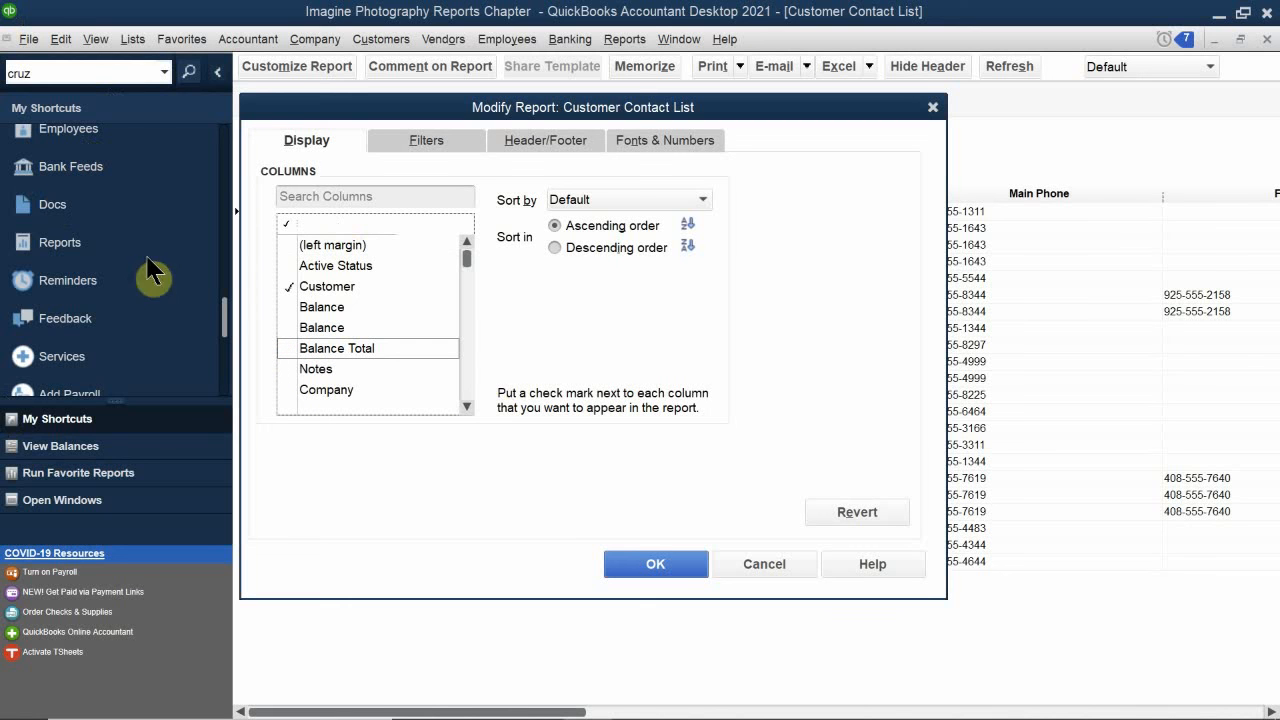
{"action": "scroll", "coordinate": [363, 340], "scroll_direction": "down", "scroll_amount": 3}
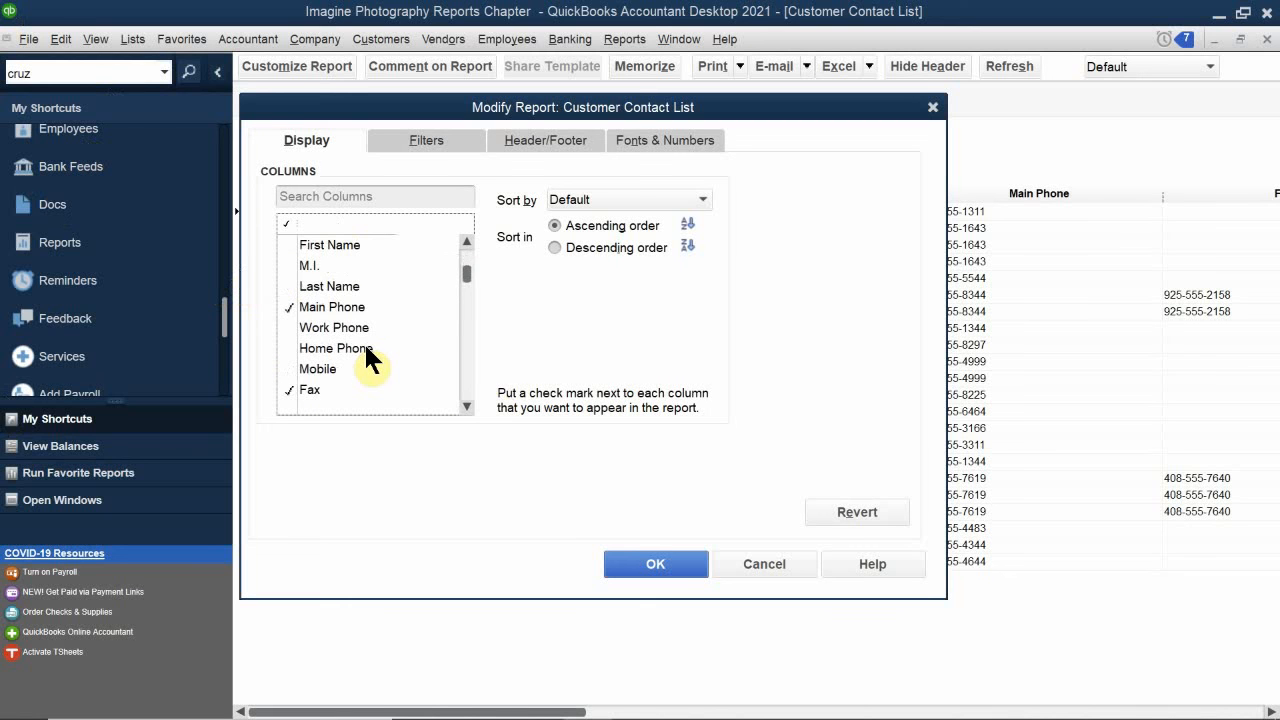
{"action": "left_click", "coordinate": [292, 309]}
{"action": "scroll", "coordinate": [315, 352], "scroll_direction": "down", "scroll_amount": 2}
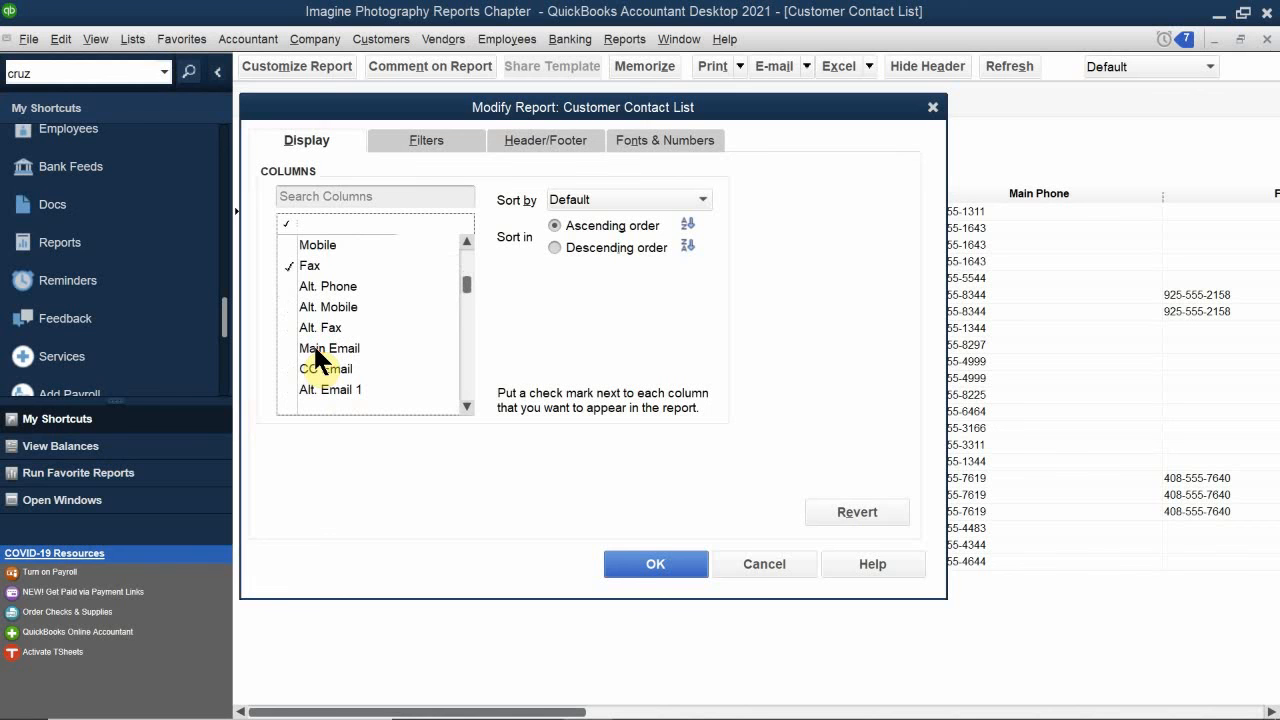
{"action": "left_click", "coordinate": [289, 262]}
{"action": "scroll", "coordinate": [323, 328], "scroll_direction": "down", "scroll_amount": 5}
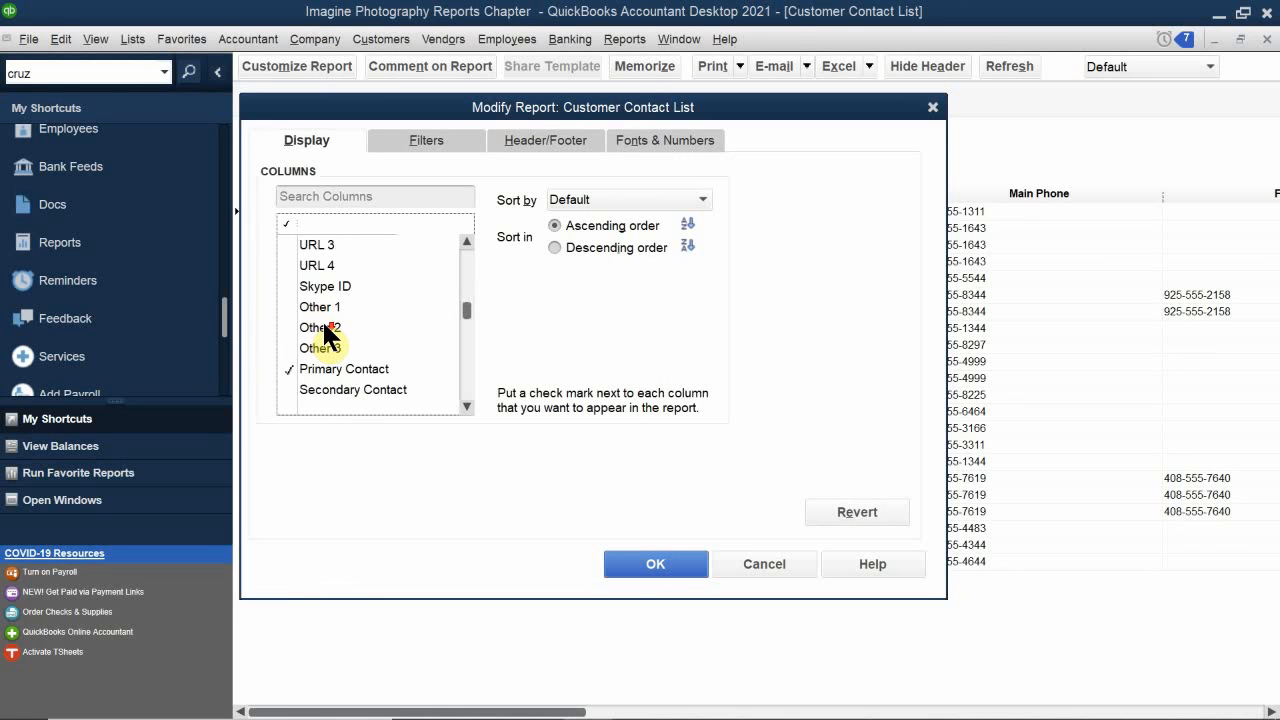
{"action": "scroll", "coordinate": [323, 333], "scroll_direction": "down", "scroll_amount": 1}
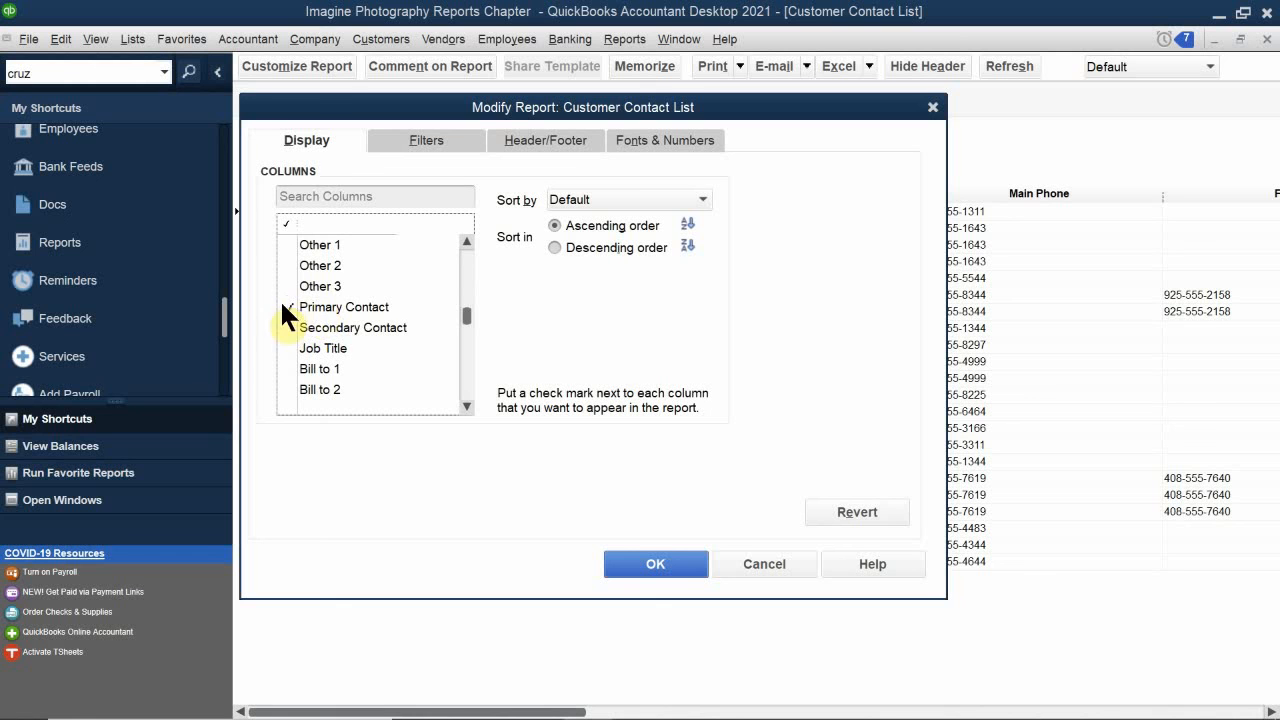
Add the Street1, Street2, City, State and Zip columns to the report and remove the Bill to column
{"action": "scroll", "coordinate": [317, 340], "scroll_direction": "down", "scroll_amount": 3}
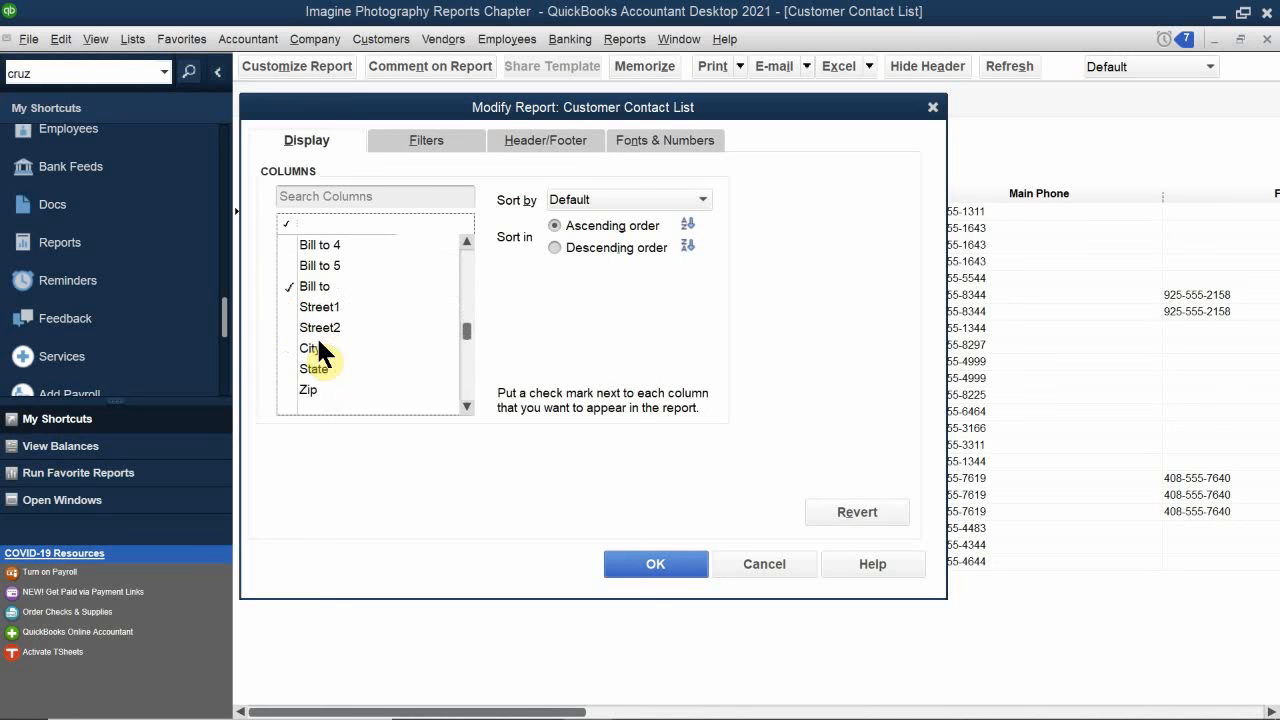
{"action": "scroll", "coordinate": [316, 335], "scroll_direction": "up", "scroll_amount": 1}
{"action": "scroll", "coordinate": [344, 352], "scroll_direction": "down", "scroll_amount": 2}
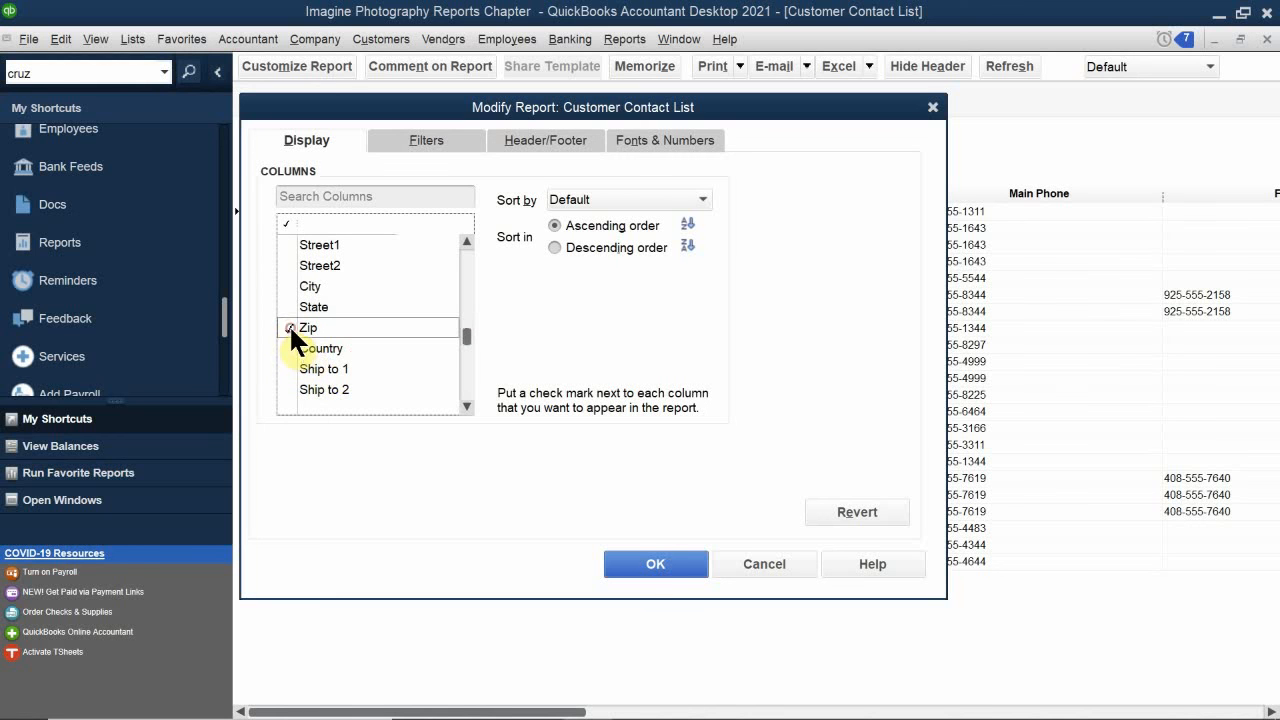
{"action": "left_click", "coordinate": [288, 328]}
{"action": "left_click", "coordinate": [286, 306]}
{"action": "left_click", "coordinate": [290, 286]}
{"action": "left_click", "coordinate": [286, 264]}
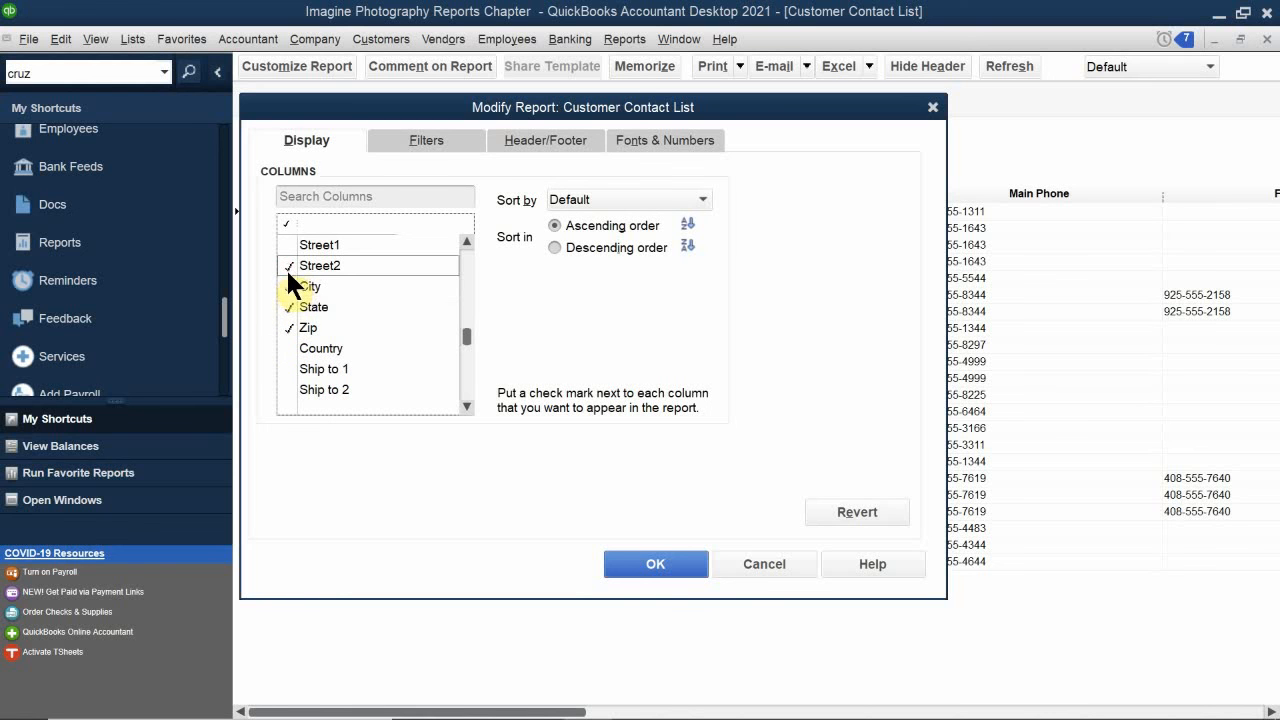
{"action": "scroll", "coordinate": [288, 283], "scroll_direction": "up", "scroll_amount": 1}
{"action": "left_click", "coordinate": [288, 286]}
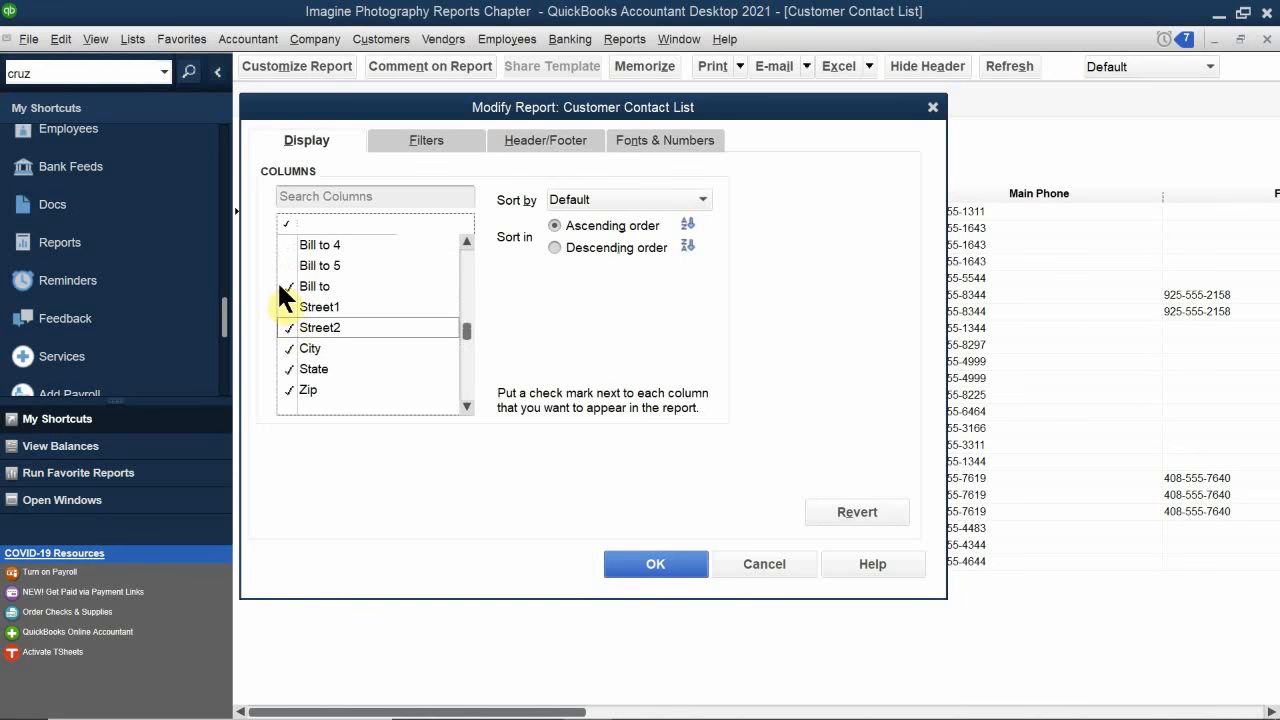
{"action": "left_click", "coordinate": [283, 306]}
{"action": "left_click", "coordinate": [283, 286]}
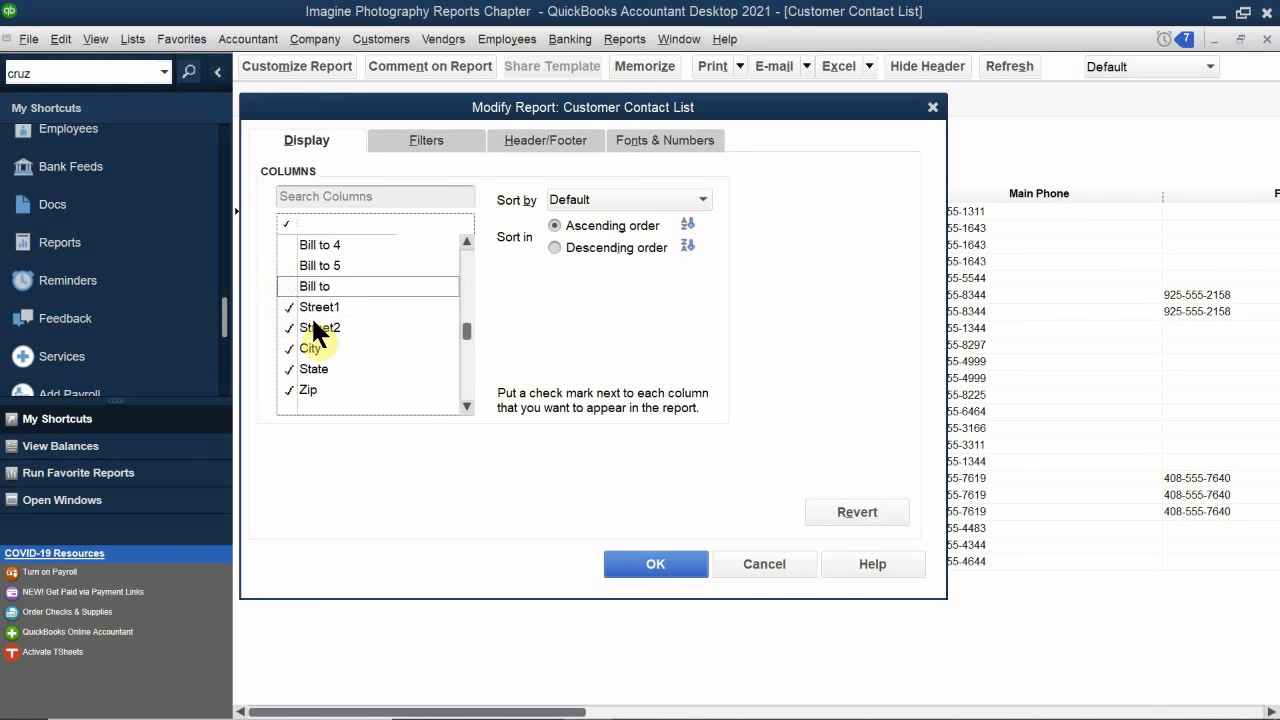
Add the Mr./Ms., First Name and Last Name columns to the report and remove the Customer column
{"action": "scroll", "coordinate": [299, 303], "scroll_direction": "down", "scroll_amount": 3}
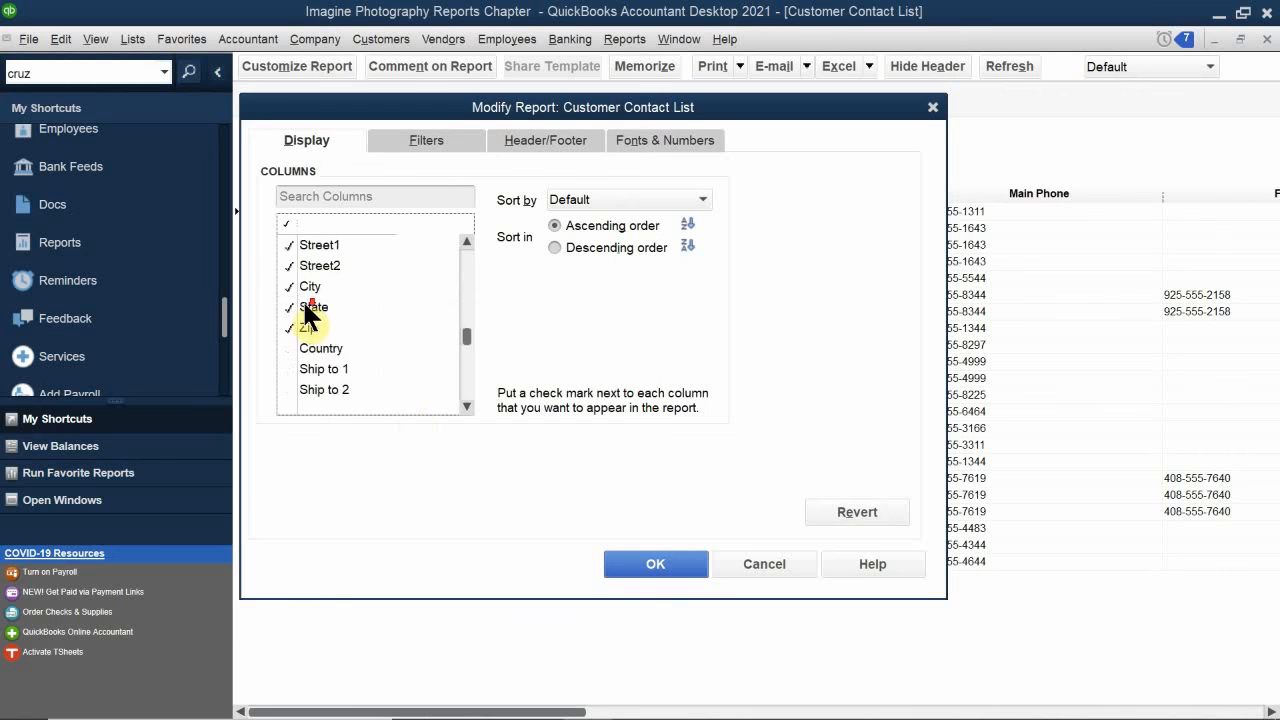
{"action": "scroll", "coordinate": [358, 342], "scroll_direction": "up", "scroll_amount": 3}
{"action": "scroll", "coordinate": [356, 339], "scroll_direction": "up", "scroll_amount": 10}
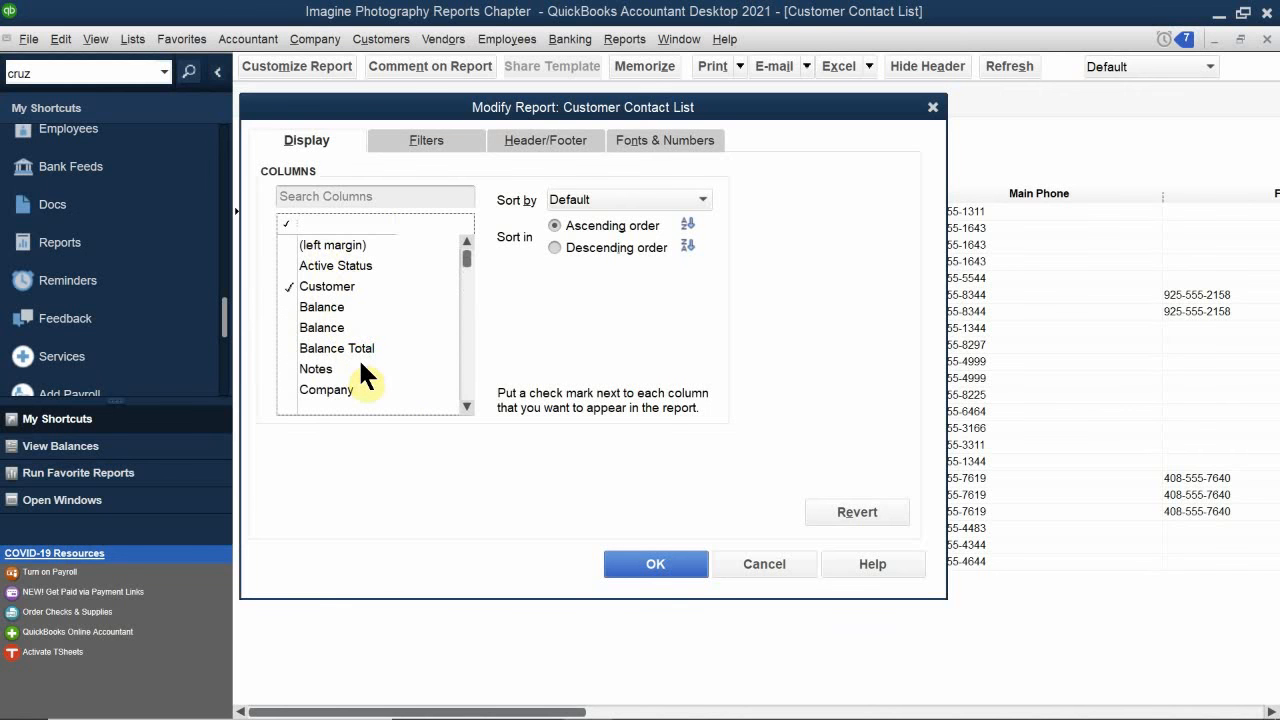
{"action": "scroll", "coordinate": [358, 357], "scroll_direction": "down", "scroll_amount": 3}
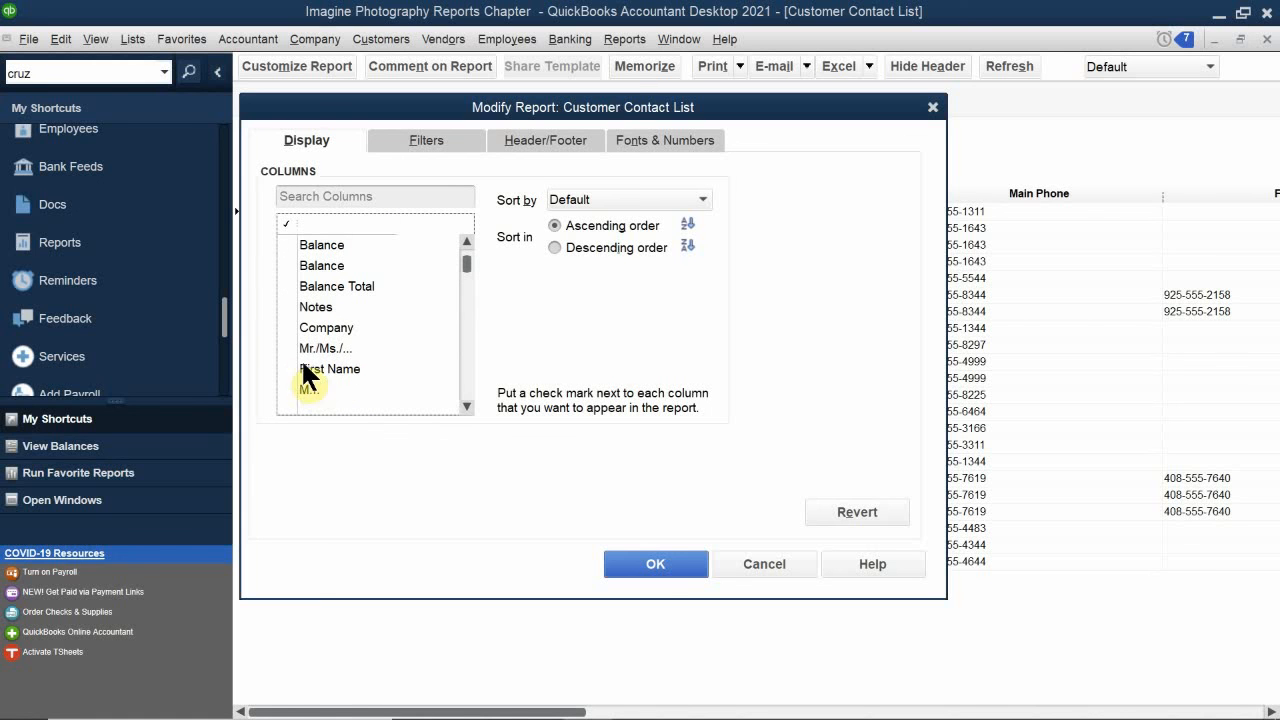
{"action": "left_click", "coordinate": [287, 341]}
{"action": "left_click", "coordinate": [285, 368]}
{"action": "scroll", "coordinate": [277, 374], "scroll_direction": "down", "scroll_amount": 1}
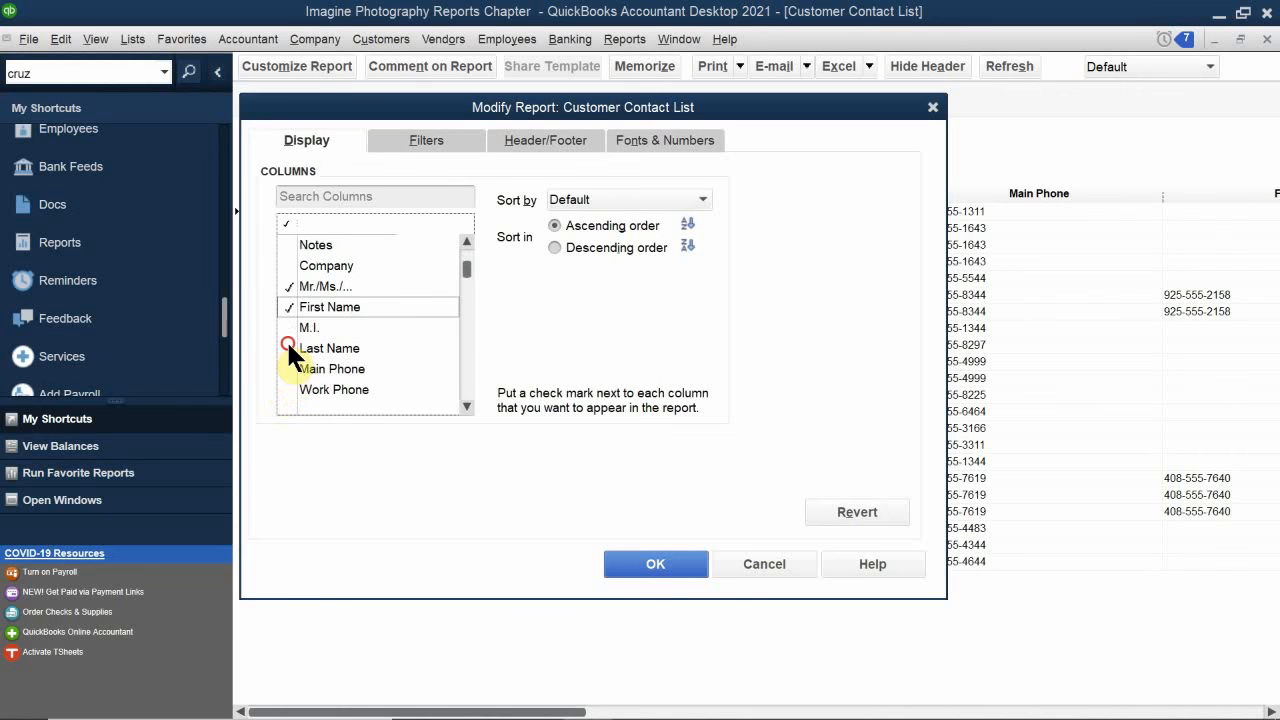
{"action": "left_click", "coordinate": [287, 345]}
{"action": "scroll", "coordinate": [312, 345], "scroll_direction": "up", "scroll_amount": 2}
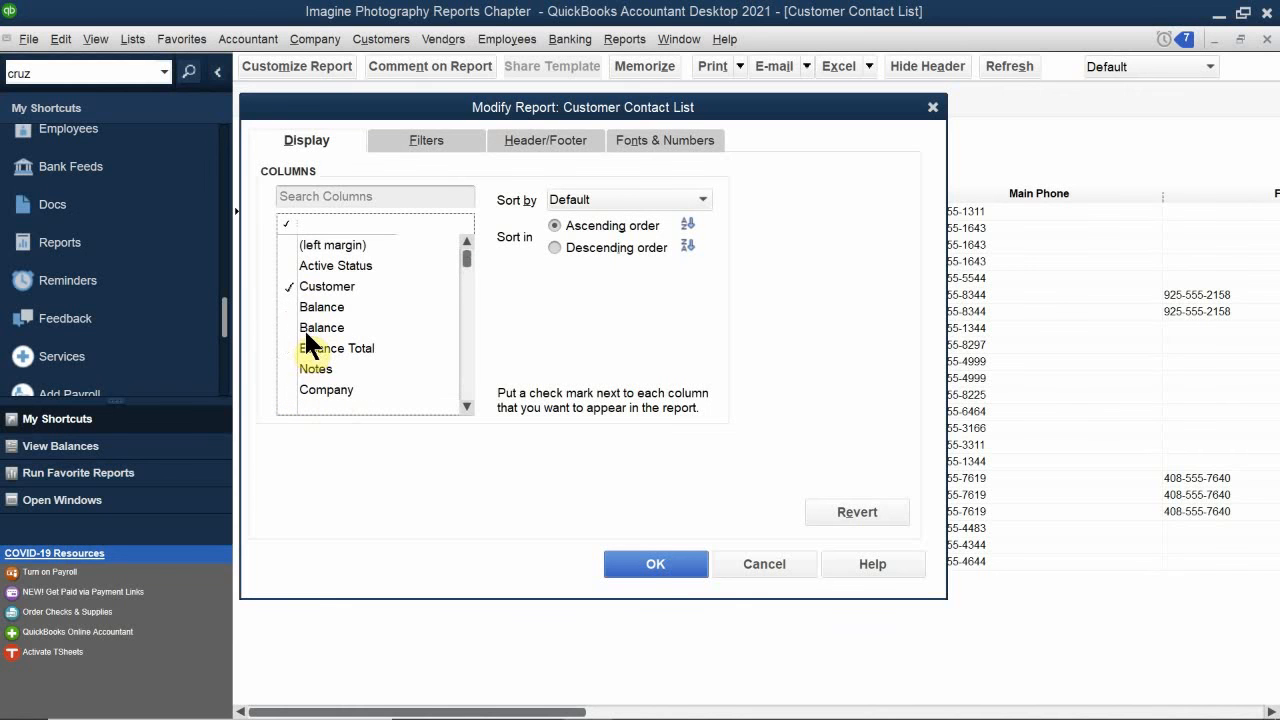
{"action": "left_click", "coordinate": [287, 285]}
{"action": "scroll", "coordinate": [328, 342], "scroll_direction": "down", "scroll_amount": 2}
{"action": "left_click", "coordinate": [289, 307]}
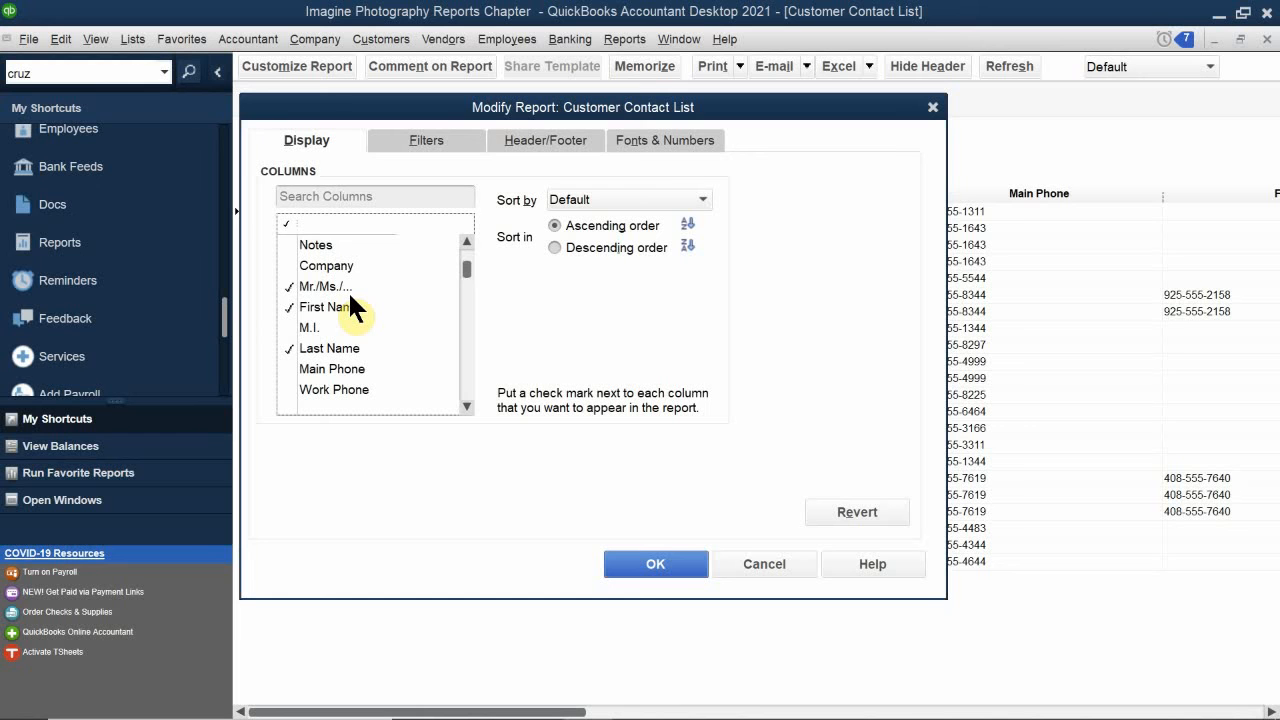
Check the rest of the column list for other selected fields and apply the column changes to the report
{"action": "scroll", "coordinate": [348, 292], "scroll_direction": "down", "scroll_amount": 10}
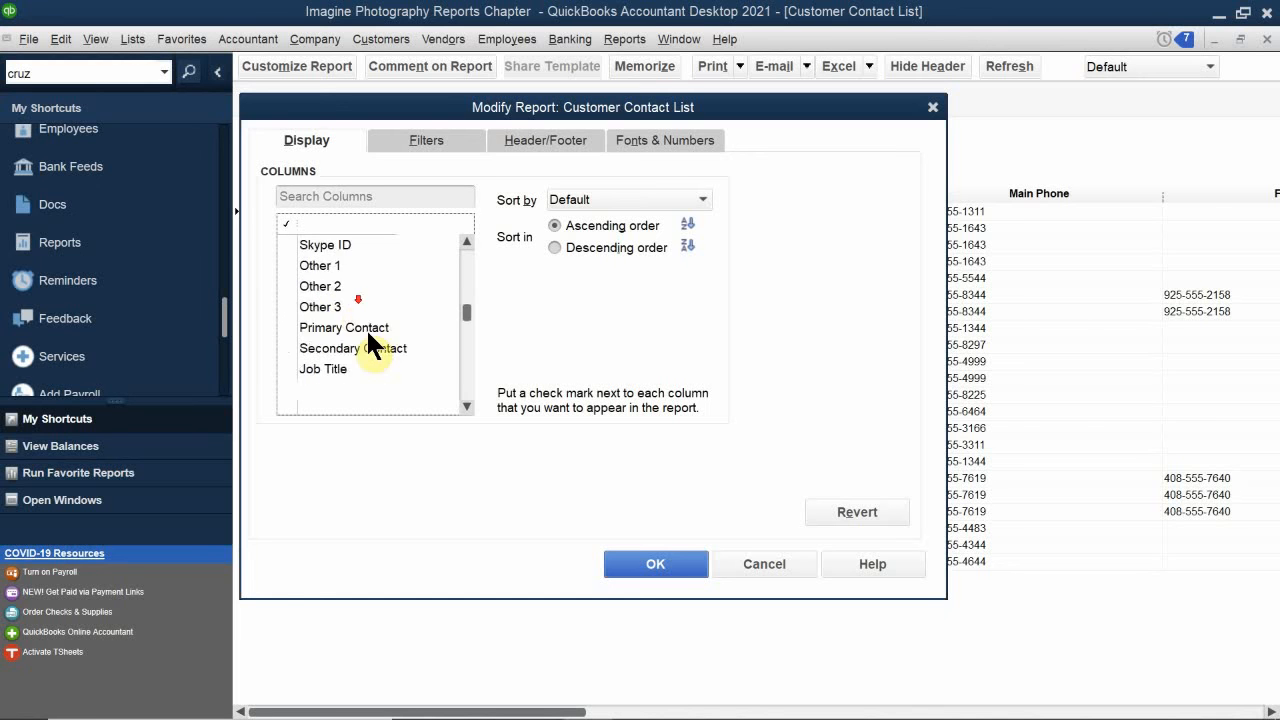
{"action": "scroll", "coordinate": [371, 364], "scroll_direction": "down", "scroll_amount": 15}
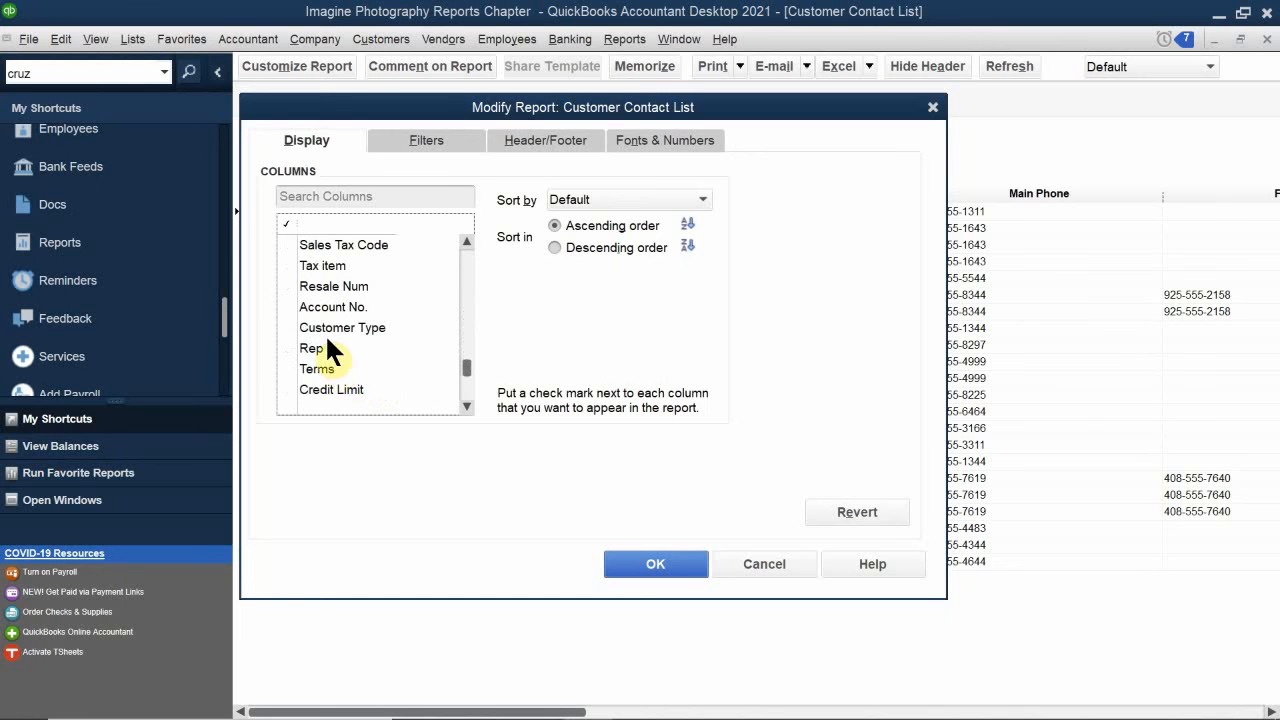
{"action": "scroll", "coordinate": [306, 380], "scroll_direction": "up", "scroll_amount": 7}
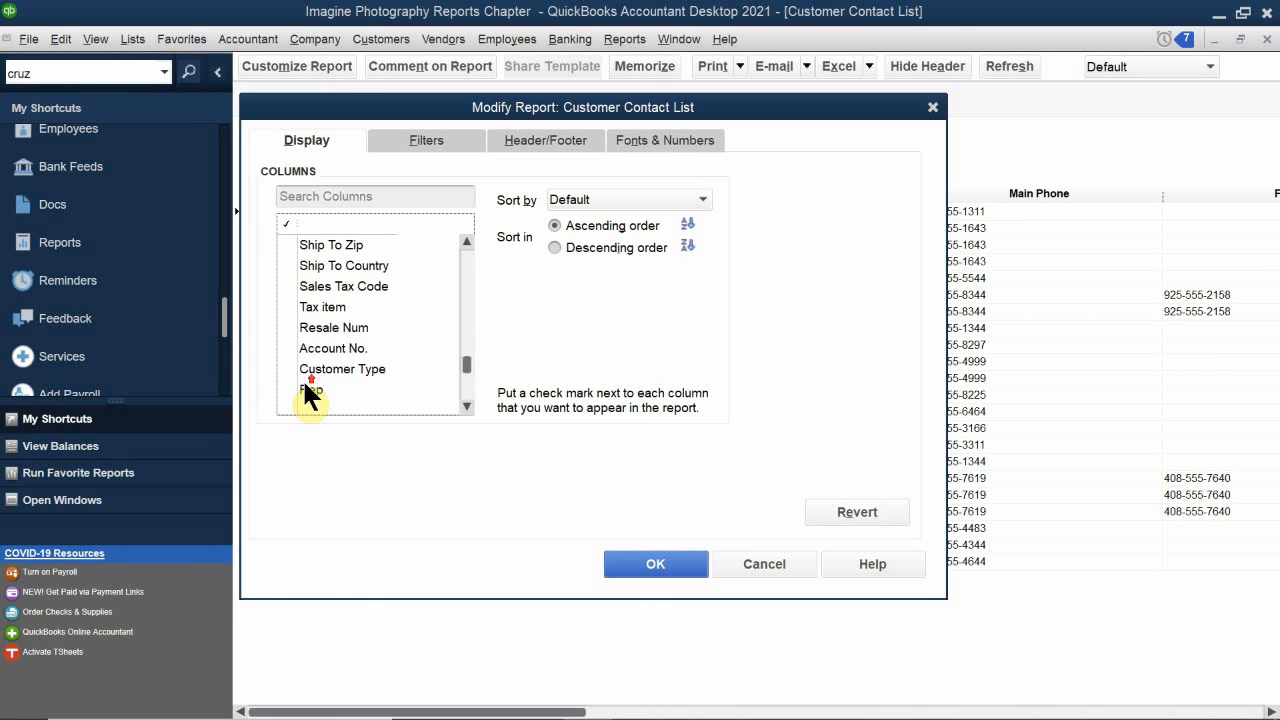
{"action": "scroll", "coordinate": [306, 390], "scroll_direction": "up", "scroll_amount": 2}
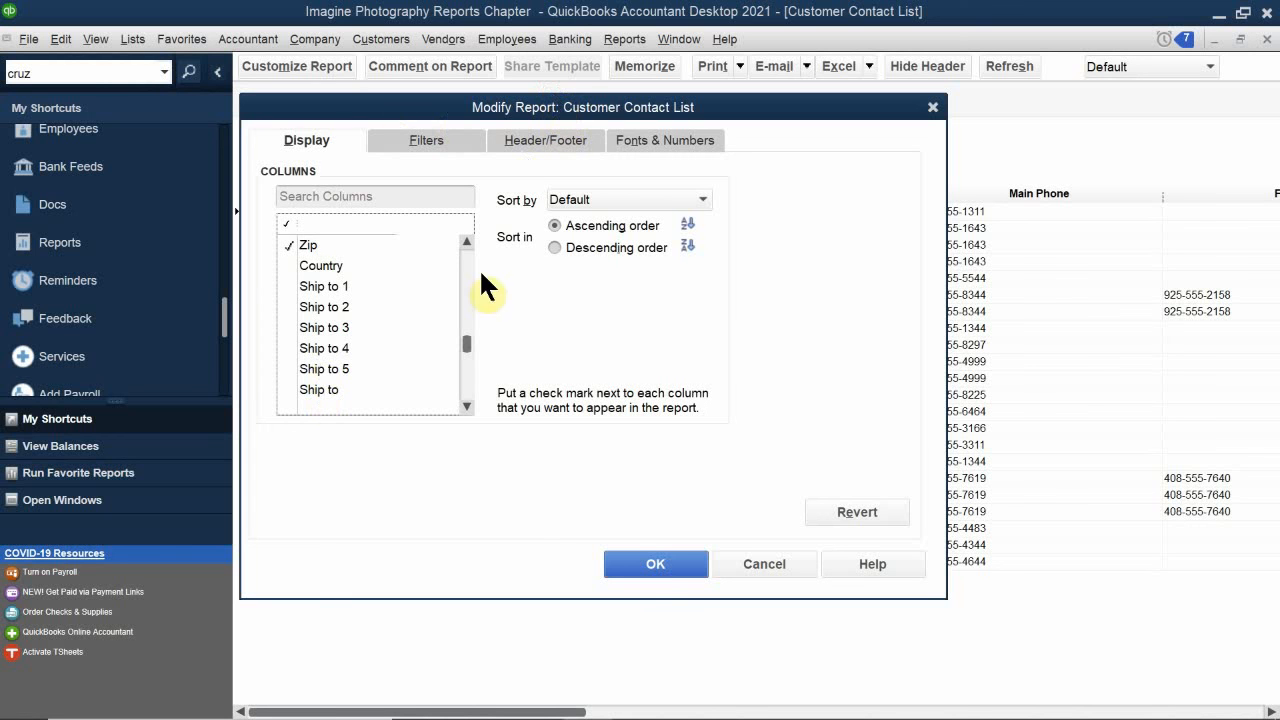
{"action": "left_click", "coordinate": [650, 566]}
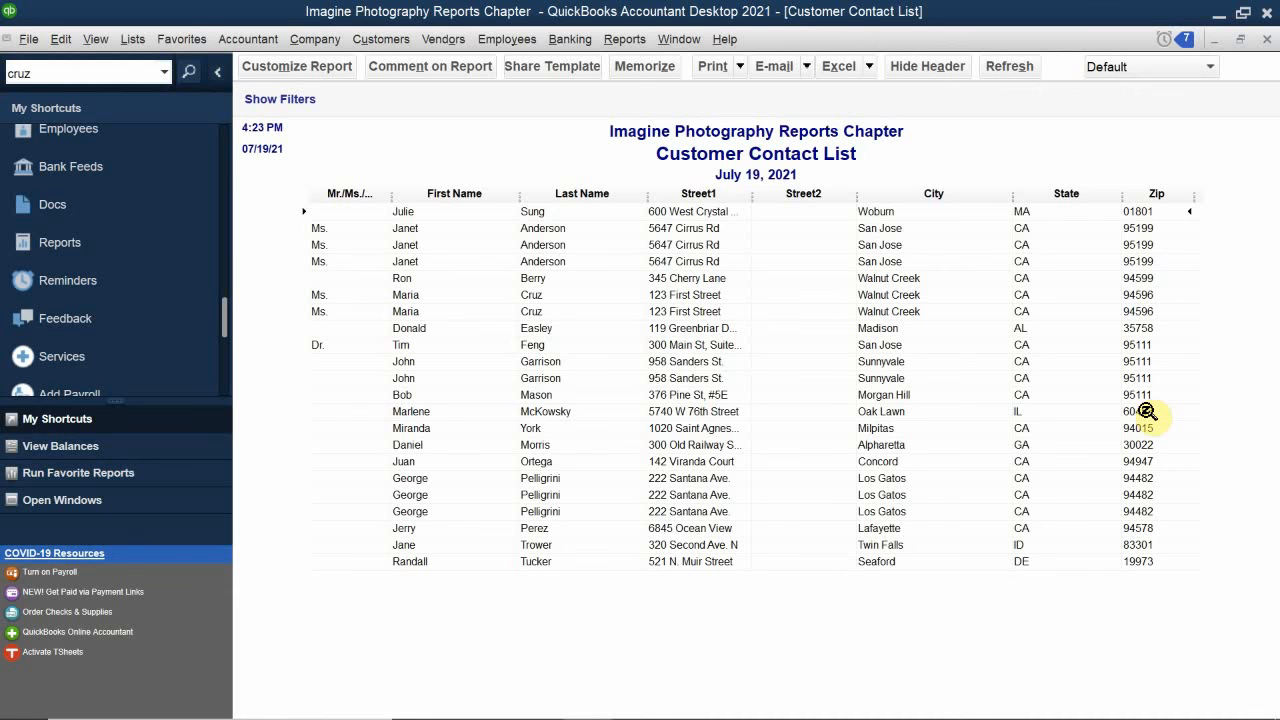
Reopen the Customer Contact List's customization and examine its available filters and column display options
{"action": "left_click", "coordinate": [282, 70]}
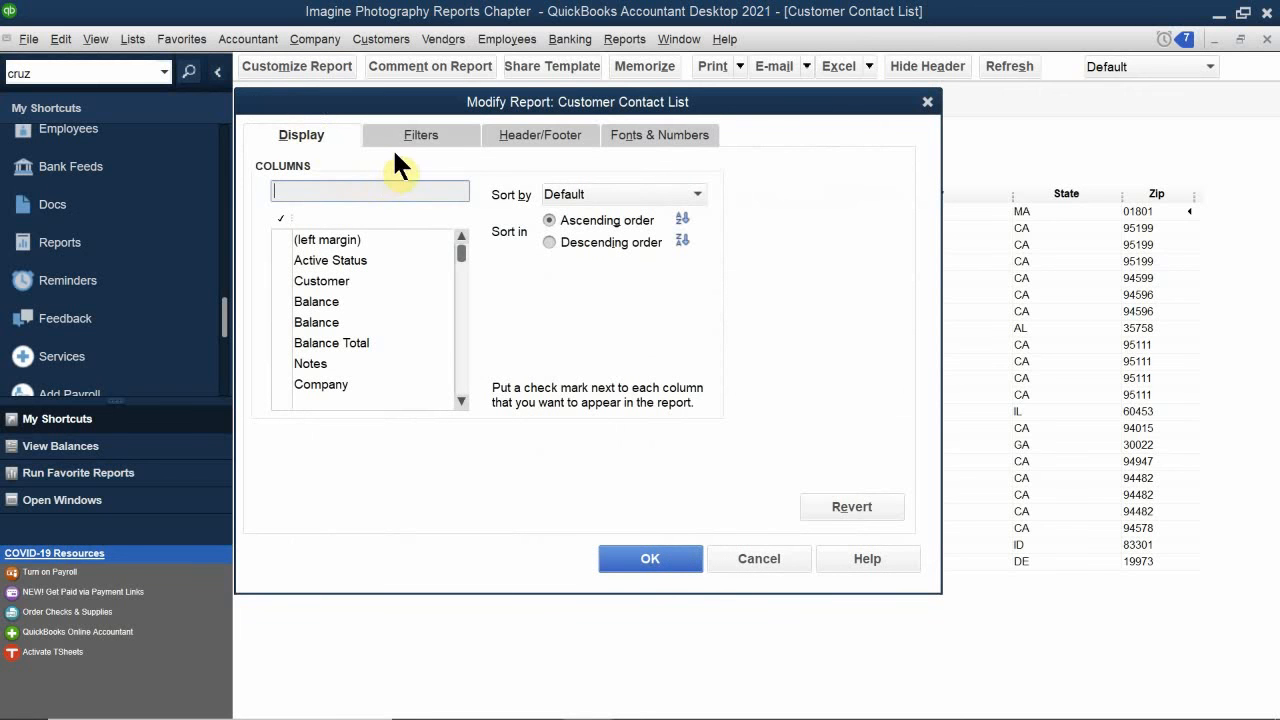
{"action": "left_click", "coordinate": [421, 136]}
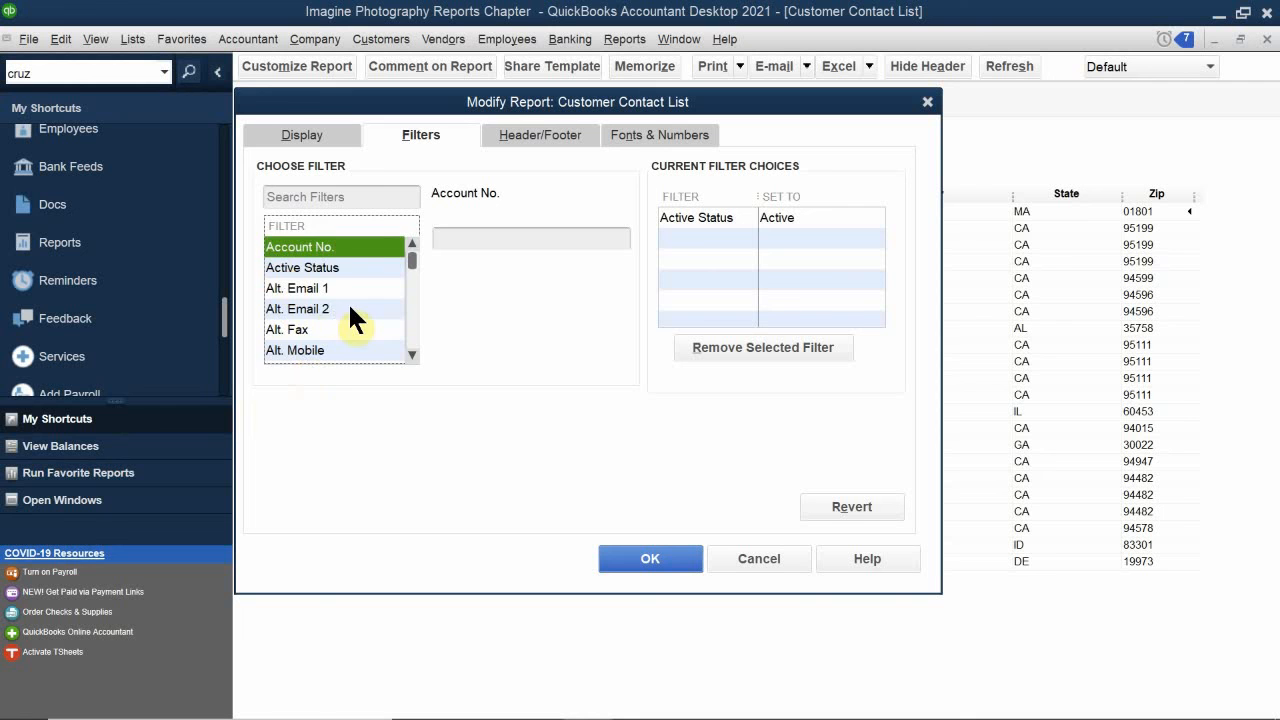
{"action": "scroll", "coordinate": [348, 302], "scroll_direction": "down", "scroll_amount": 3}
{"action": "scroll", "coordinate": [352, 330], "scroll_direction": "down", "scroll_amount": 1}
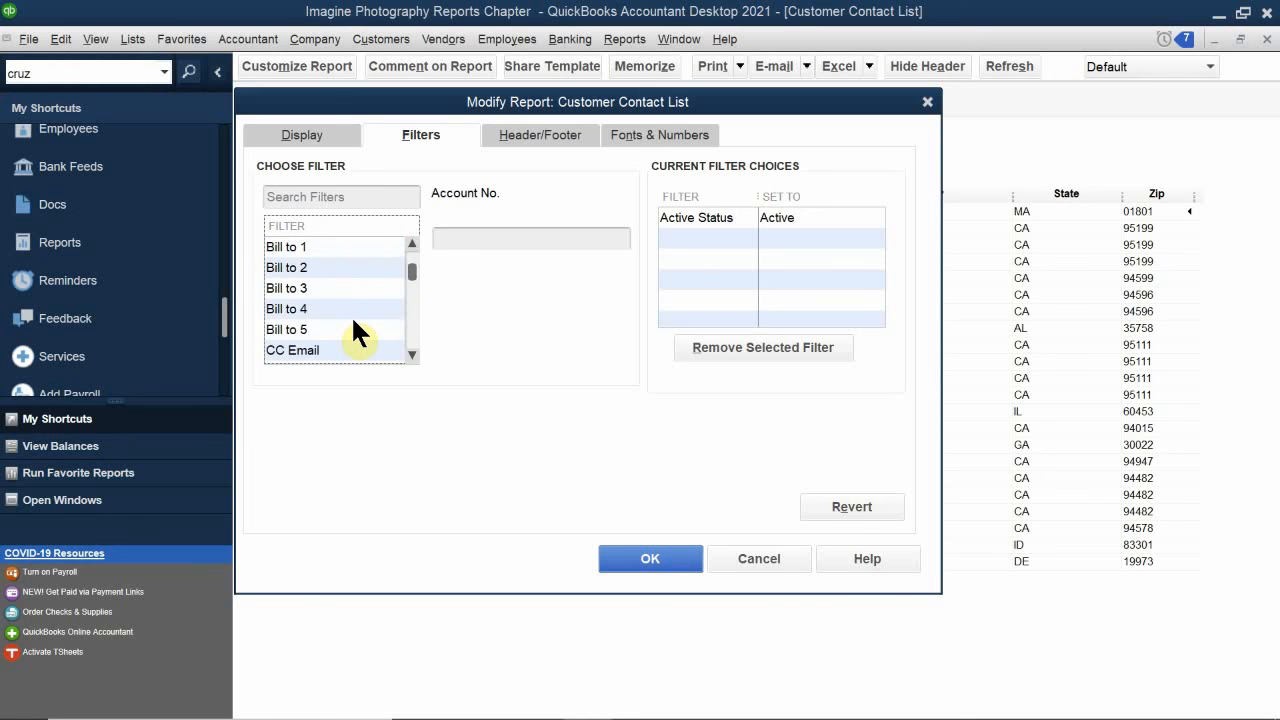
{"action": "scroll", "coordinate": [352, 315], "scroll_direction": "up", "scroll_amount": 4}
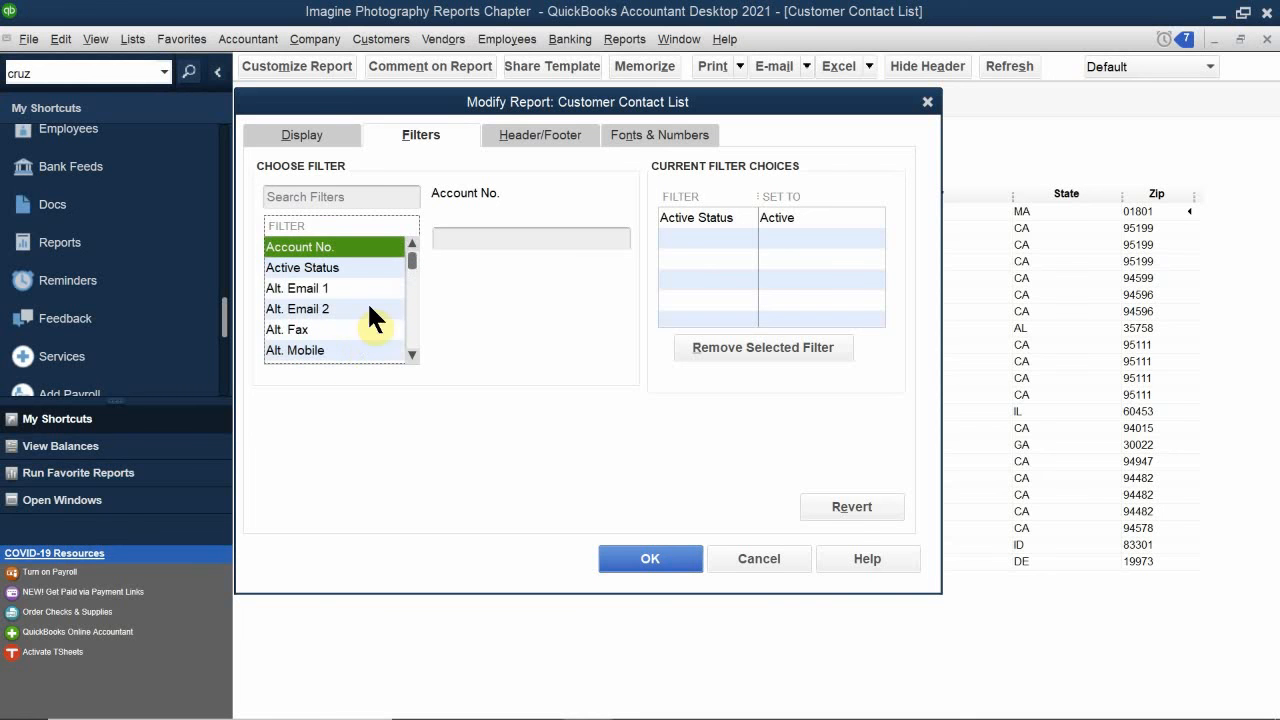
{"action": "left_click", "coordinate": [289, 134]}
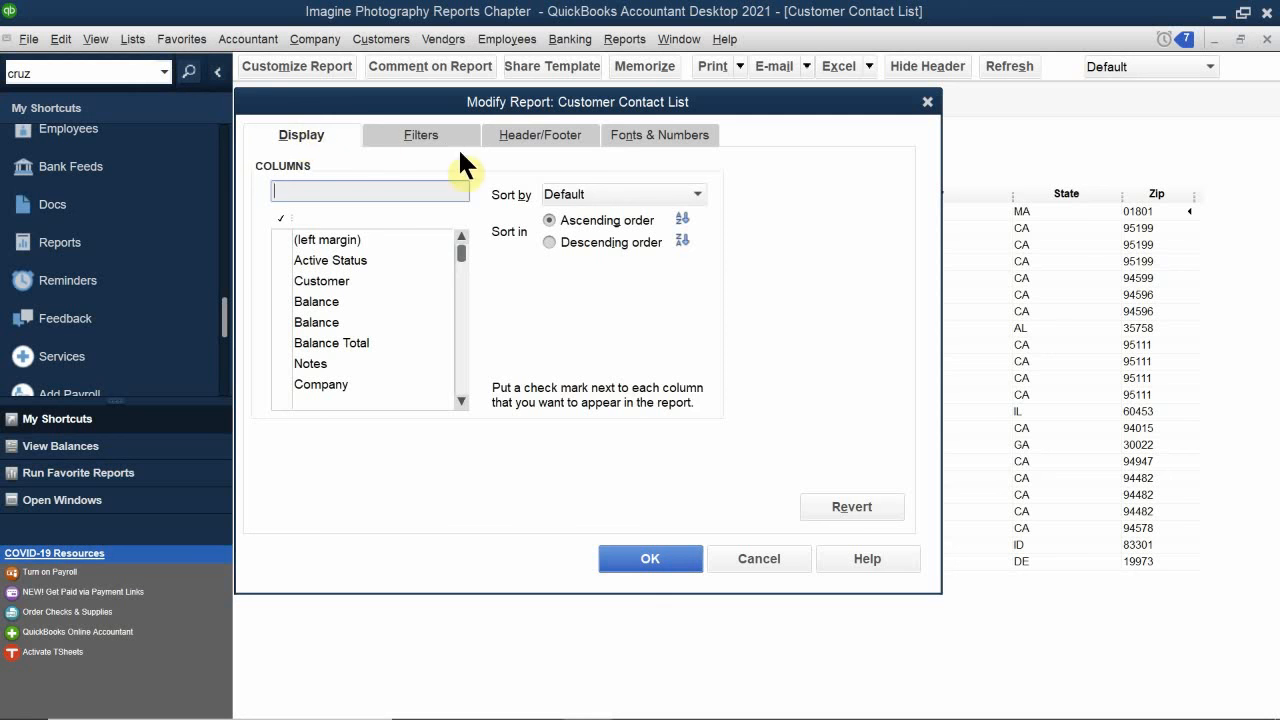
{"action": "left_click", "coordinate": [429, 132]}
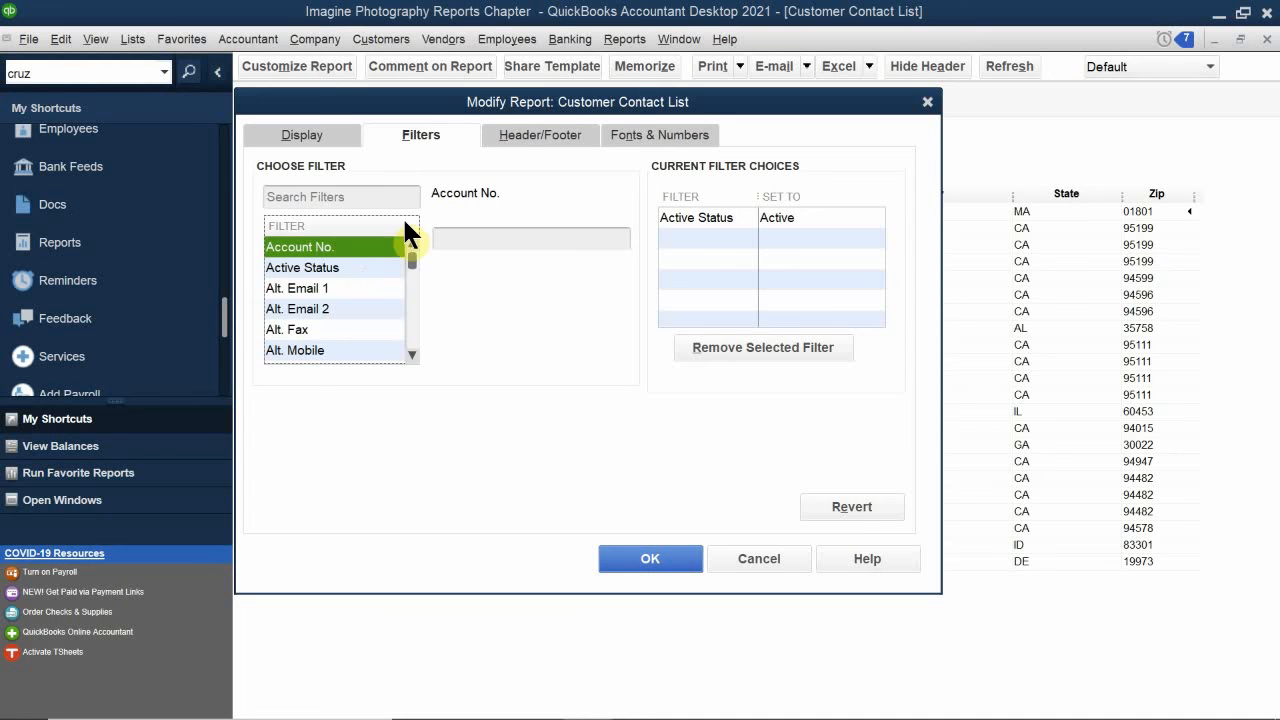
Shorten the company name in the report's header settings to Imagine Photography
{"action": "left_click", "coordinate": [526, 133]}
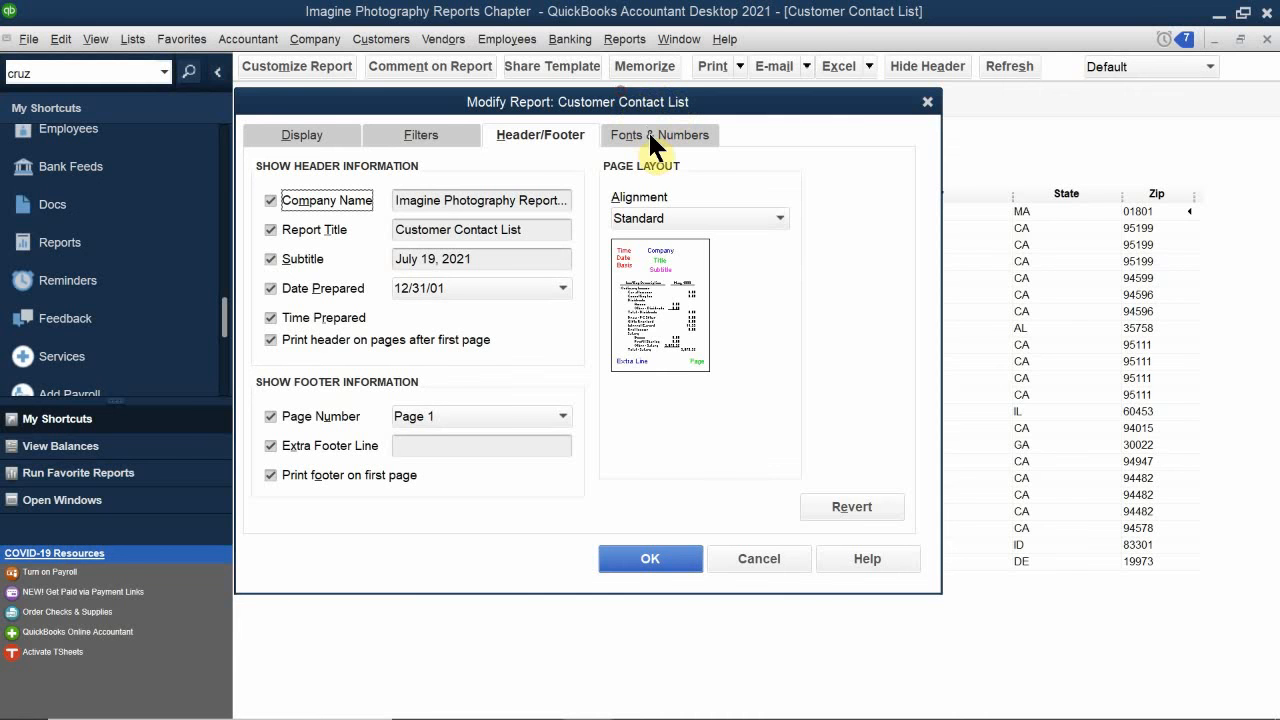
{"action": "mouse_move", "coordinate": [637, 104]}
{"action": "left_mouse_down"}
{"action": "mouse_move", "coordinate": [642, 187]}
{"action": "mouse_move", "coordinate": [700, 127]}
{"action": "mouse_move", "coordinate": [712, 181]}
{"action": "mouse_move", "coordinate": [651, 105]}
{"action": "left_mouse_up"}
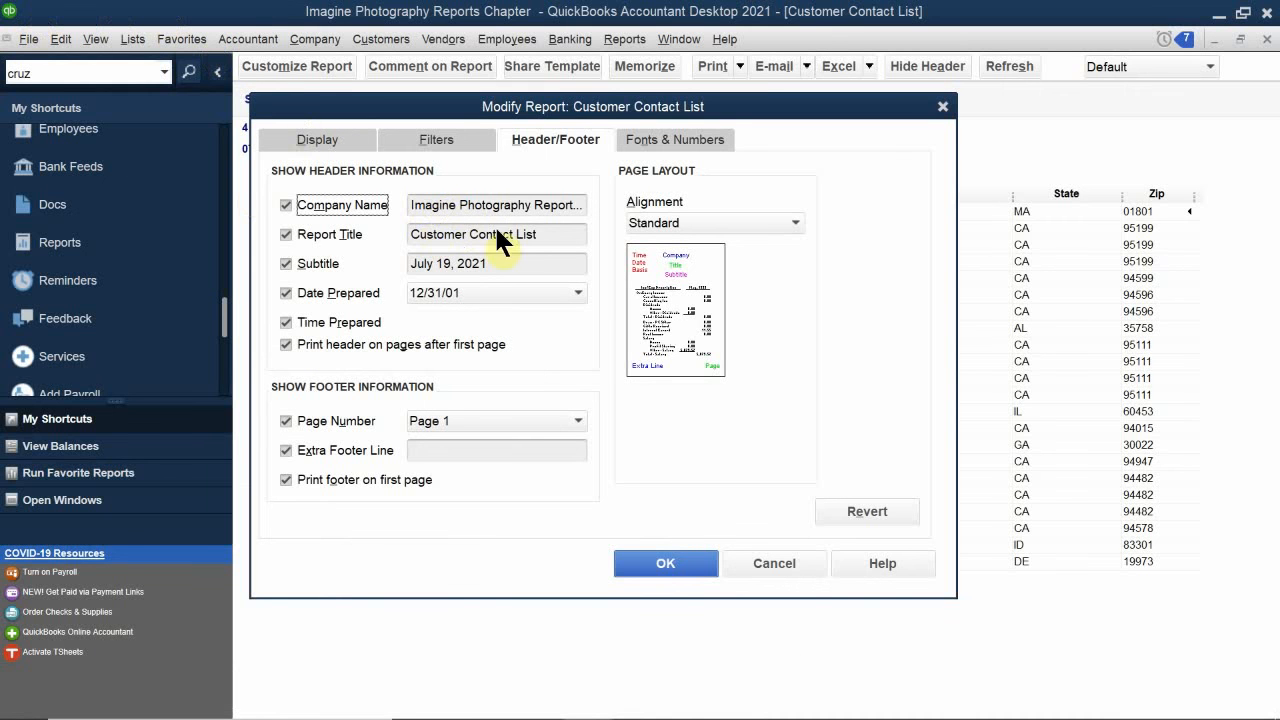
{"action": "left_click", "coordinate": [572, 206]}
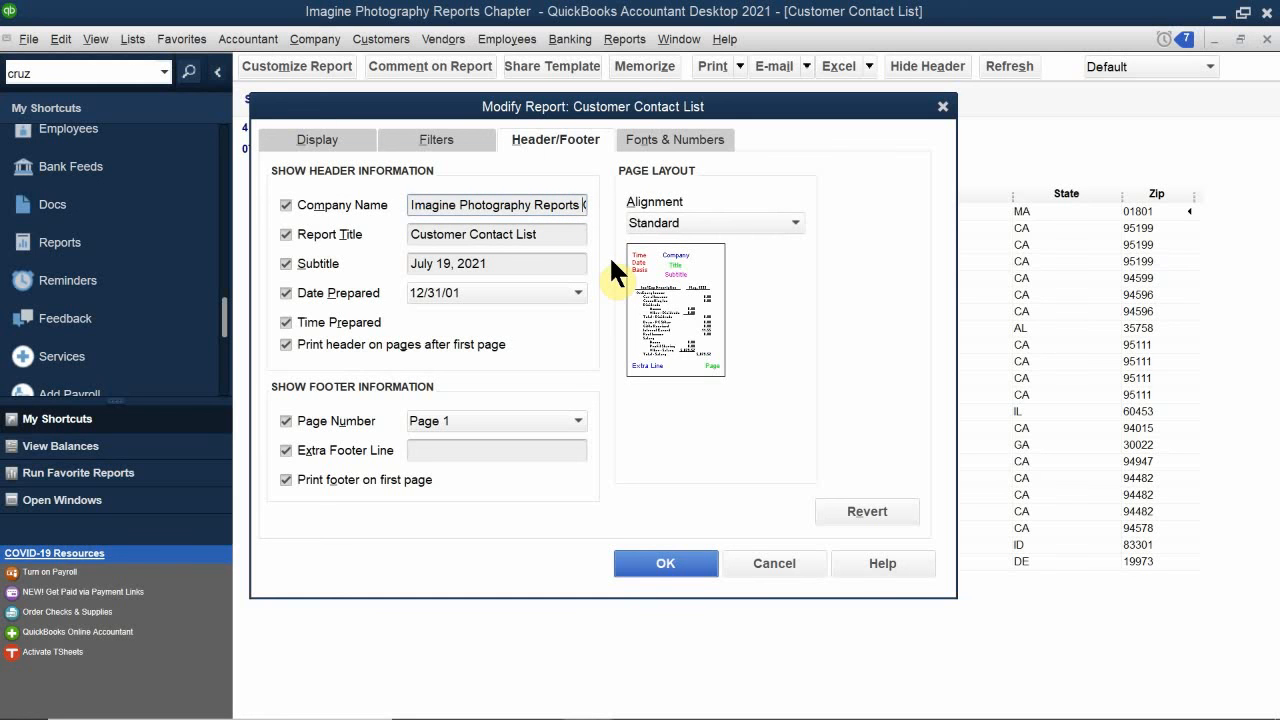
{"action": "key", "text": "End"}
{"action": "key", "text": "BackSpace"}
{"action": "key", "text": "BackSpace"}
{"action": "key", "text": "BackSpace"}
{"action": "key", "text": "BackSpace"}
{"action": "key", "text": "BackSpace"}
{"action": "key", "text": "BackSpace"}
{"action": "key", "text": "BackSpace"}
{"action": "key", "text": "BackSpace"}
{"action": "key", "text": "BackSpace"}
{"action": "key", "text": "BackSpace"}
{"action": "key", "text": "BackSpace"}
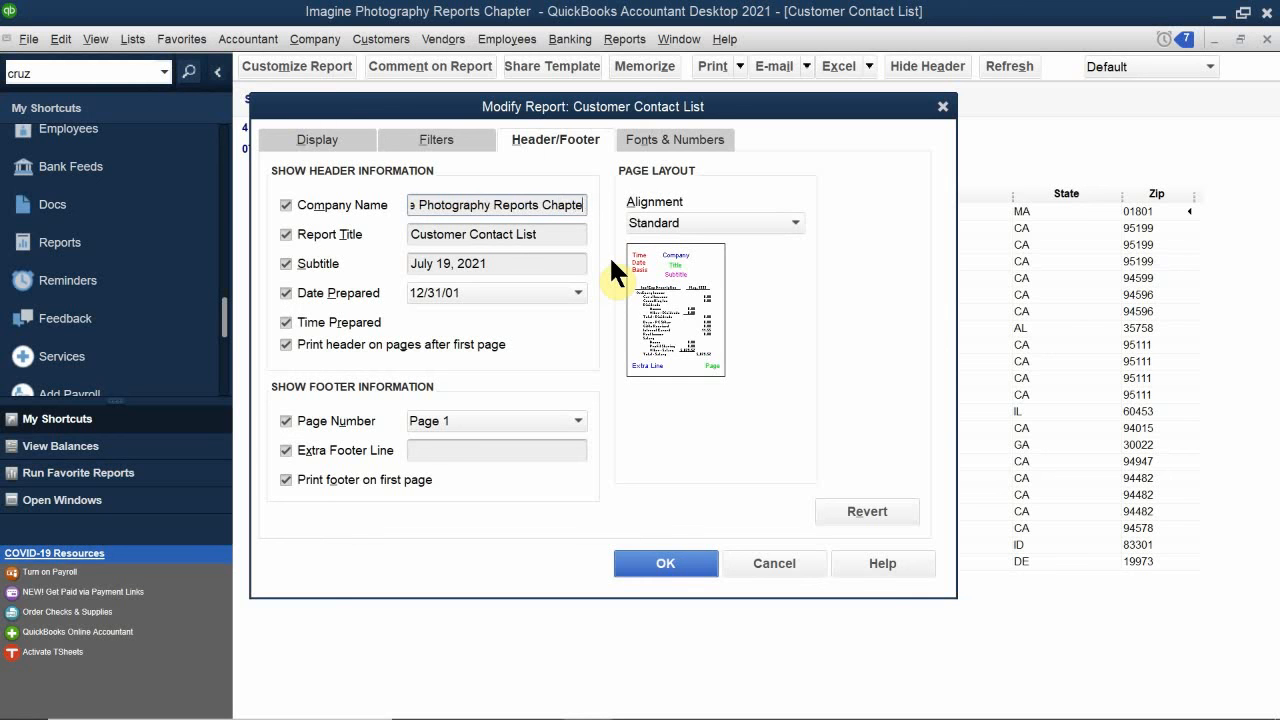
{"action": "key", "text": "BackSpace"}
{"action": "key", "text": "BackSpace"}
{"action": "key", "text": "BackSpace"}
{"action": "key", "text": "BackSpace"}
{"action": "key", "text": "BackSpace"}
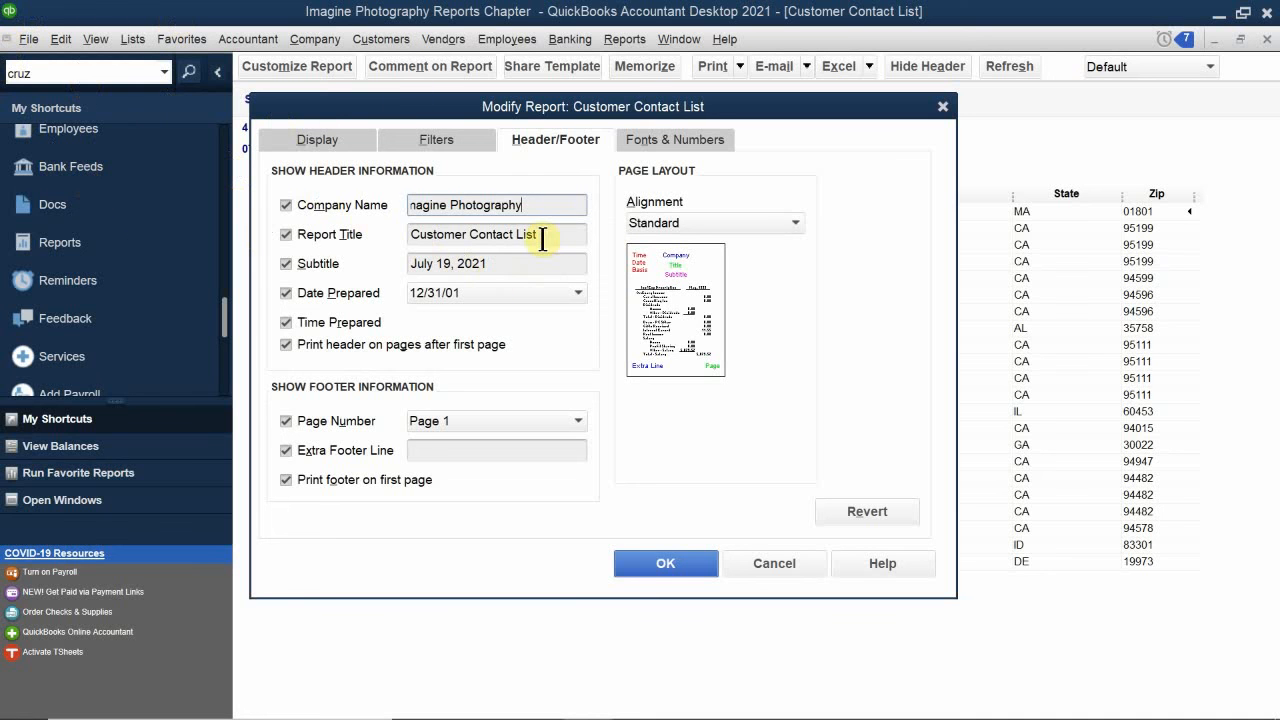
Change the report title to Mailing Addresses, leave the date prepared out of the header, and apply the header changes
{"action": "left_click_drag", "start_coordinate": [541, 238], "coordinate": [366, 198]}
{"action": "key", "text": "Delete"}
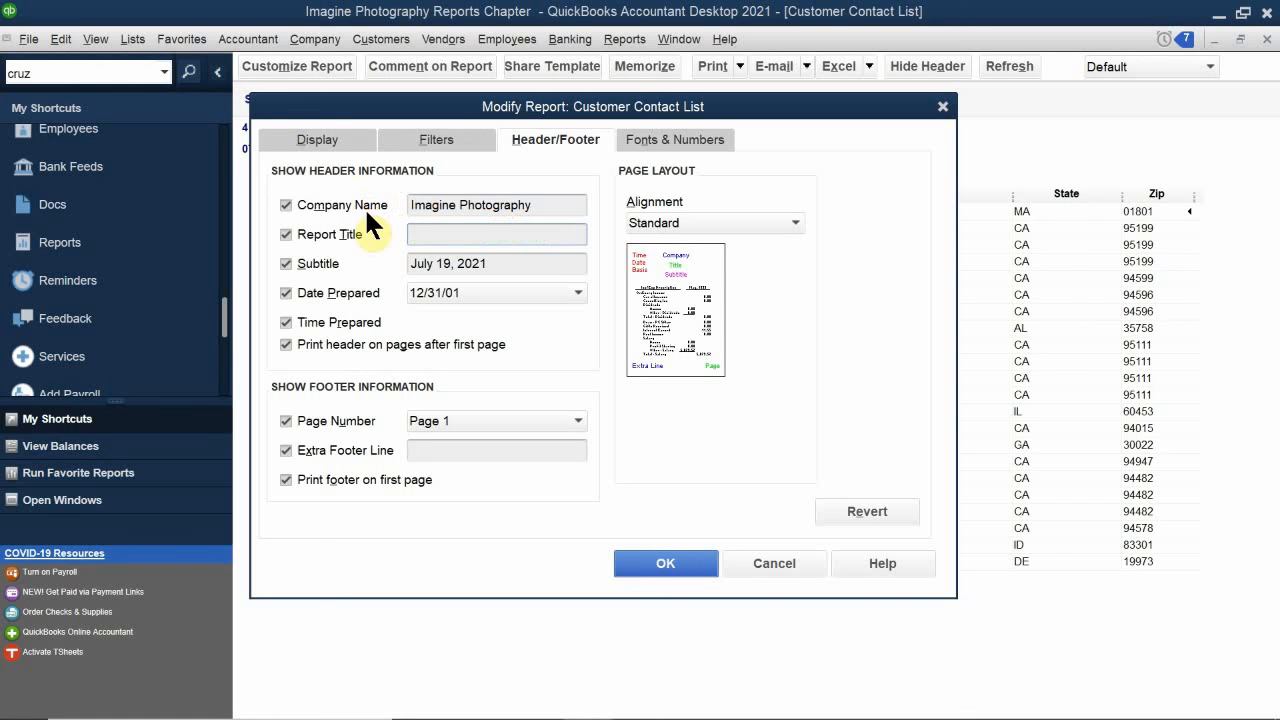
{"action": "type", "text": "Mailing Addresses"}
{"action": "left_click", "coordinate": [516, 291]}
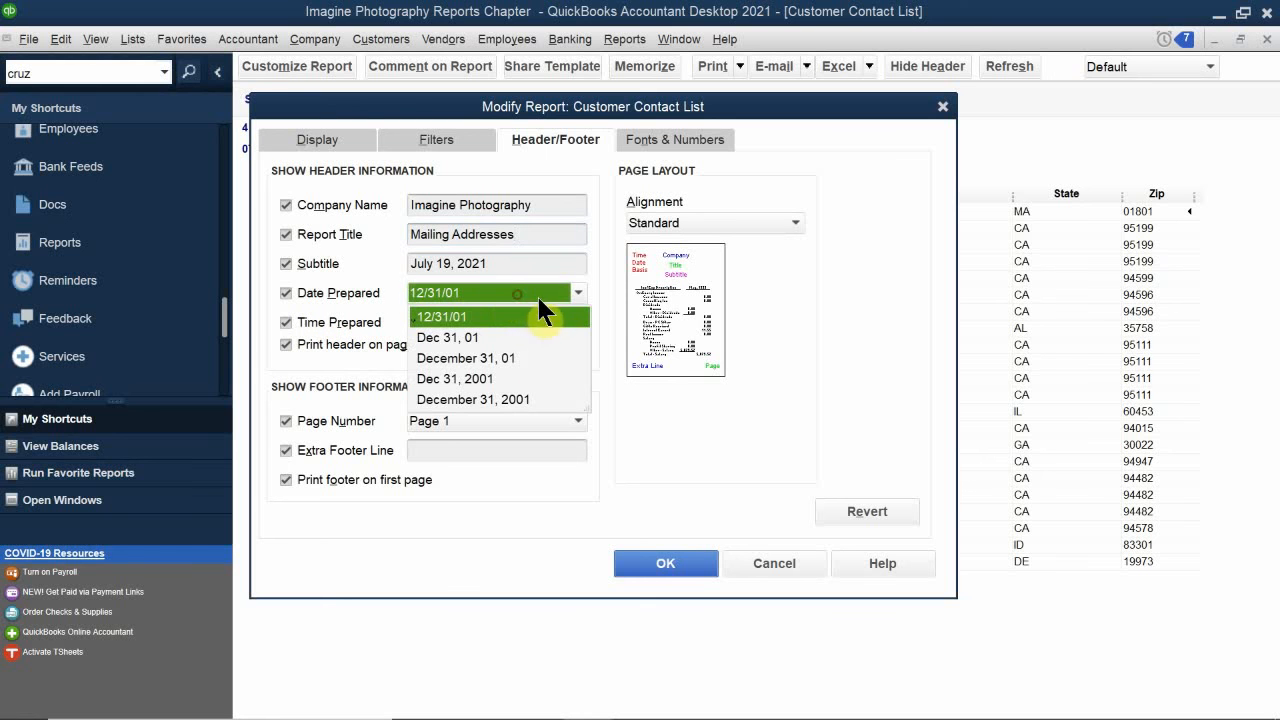
{"action": "left_click", "coordinate": [285, 290]}
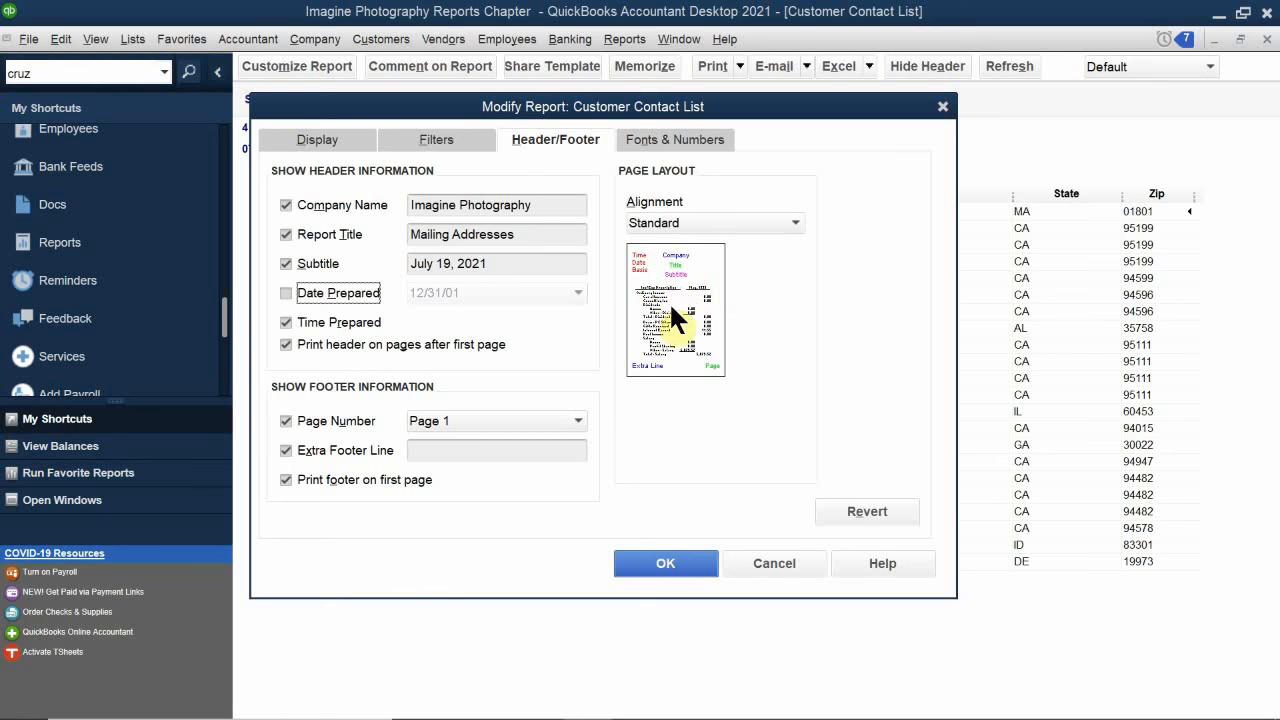
{"action": "left_click", "coordinate": [665, 563]}
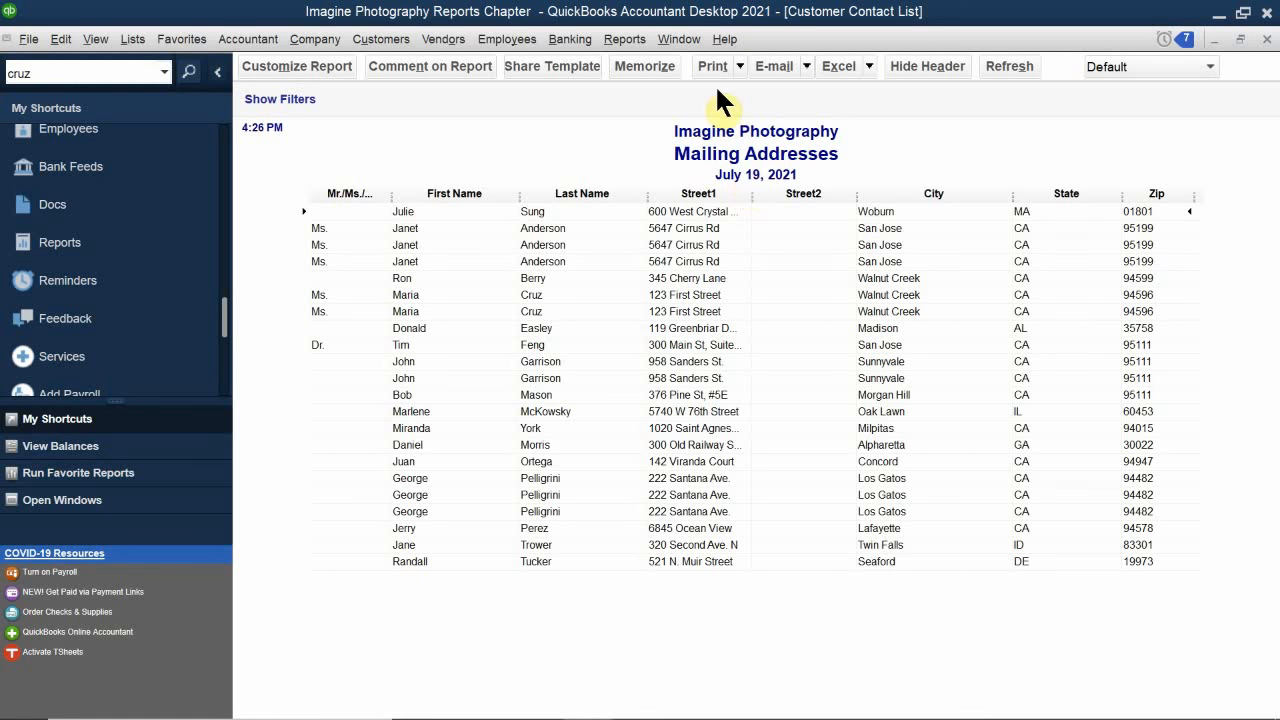
Set the report title's font color to Maroon, extend the change to all related fonts, and apply it to the report
{"action": "left_click", "coordinate": [265, 68]}
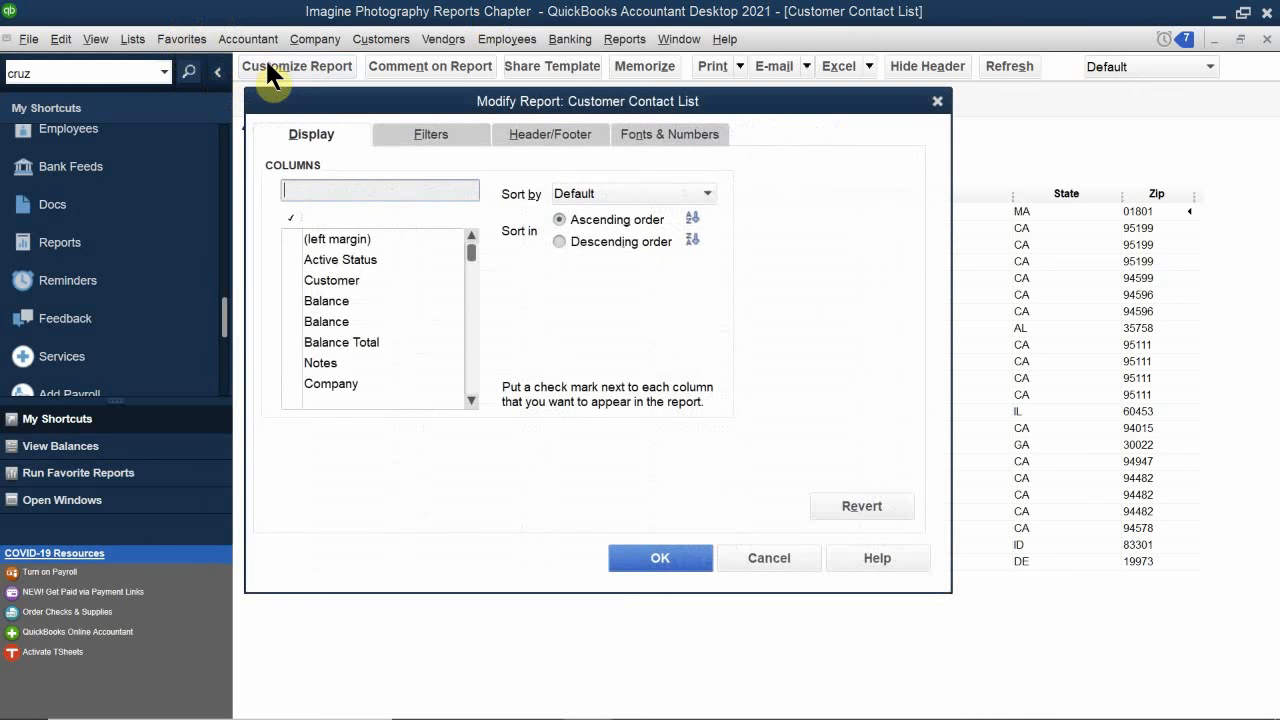
{"action": "left_click", "coordinate": [668, 140]}
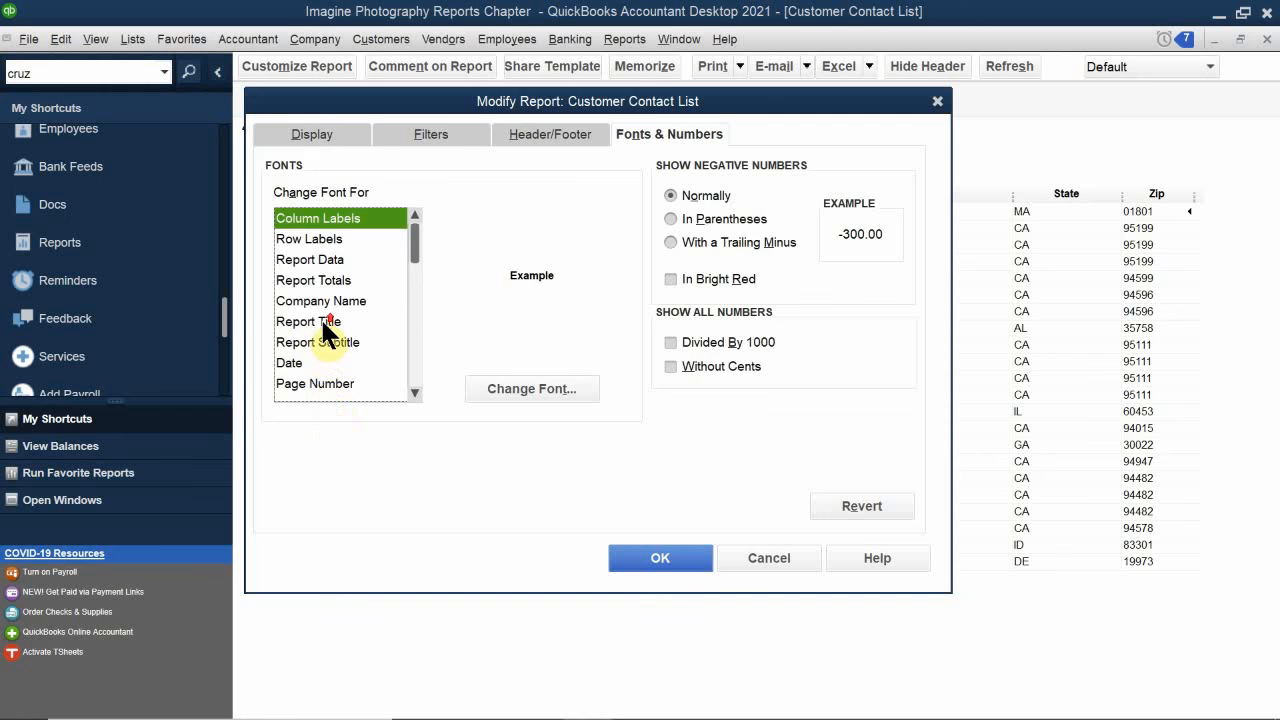
{"action": "scroll", "coordinate": [325, 335], "scroll_direction": "down", "scroll_amount": 2}
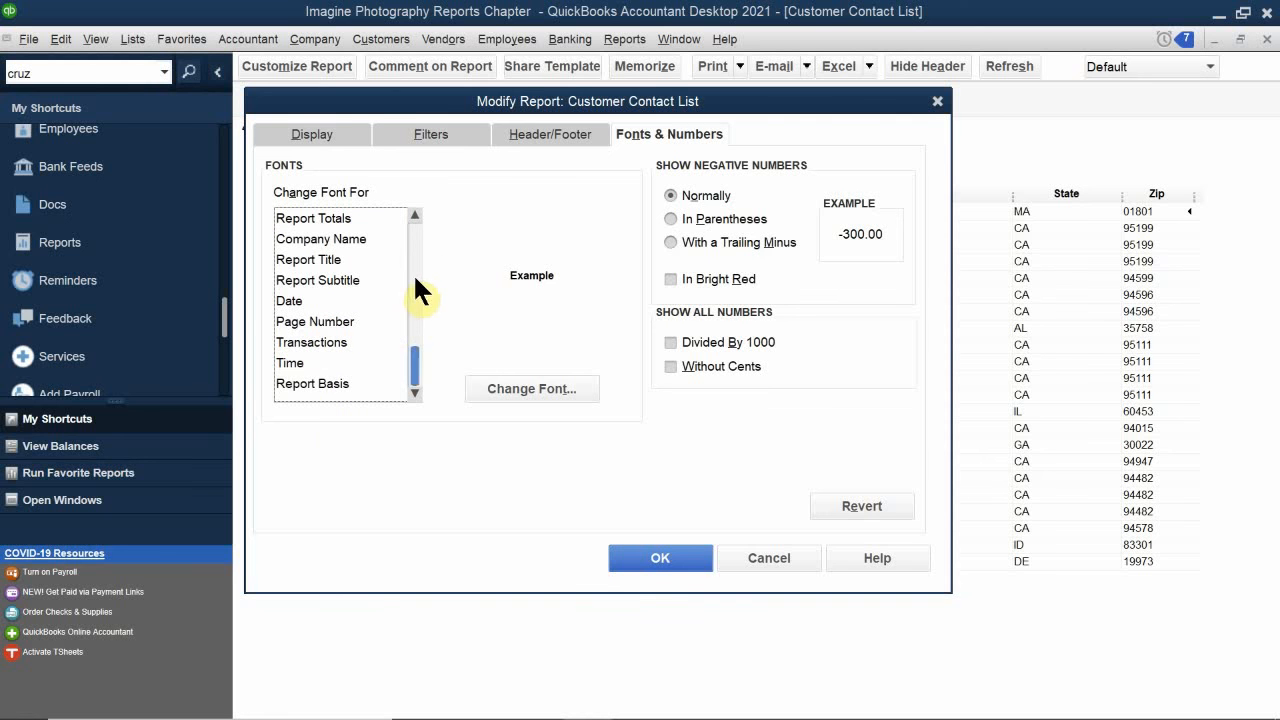
{"action": "scroll", "coordinate": [406, 257], "scroll_direction": "up", "scroll_amount": 3}
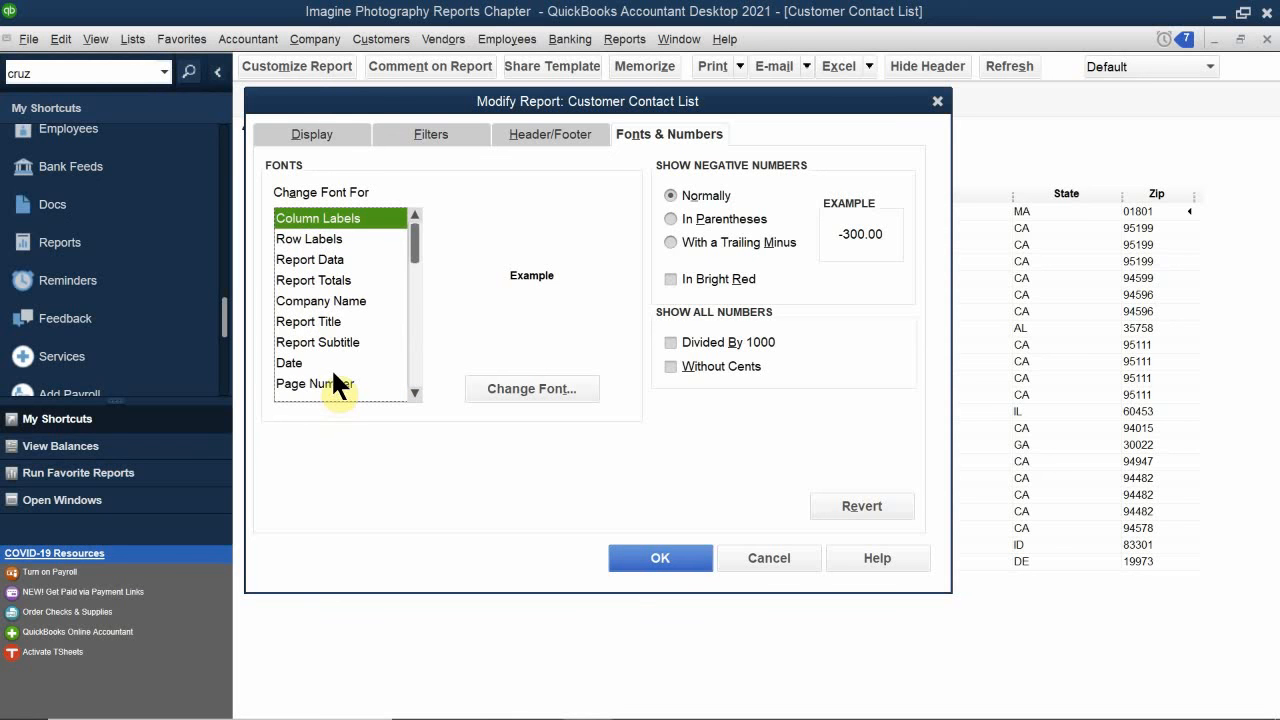
{"action": "scroll", "coordinate": [335, 385], "scroll_direction": "down", "scroll_amount": 2}
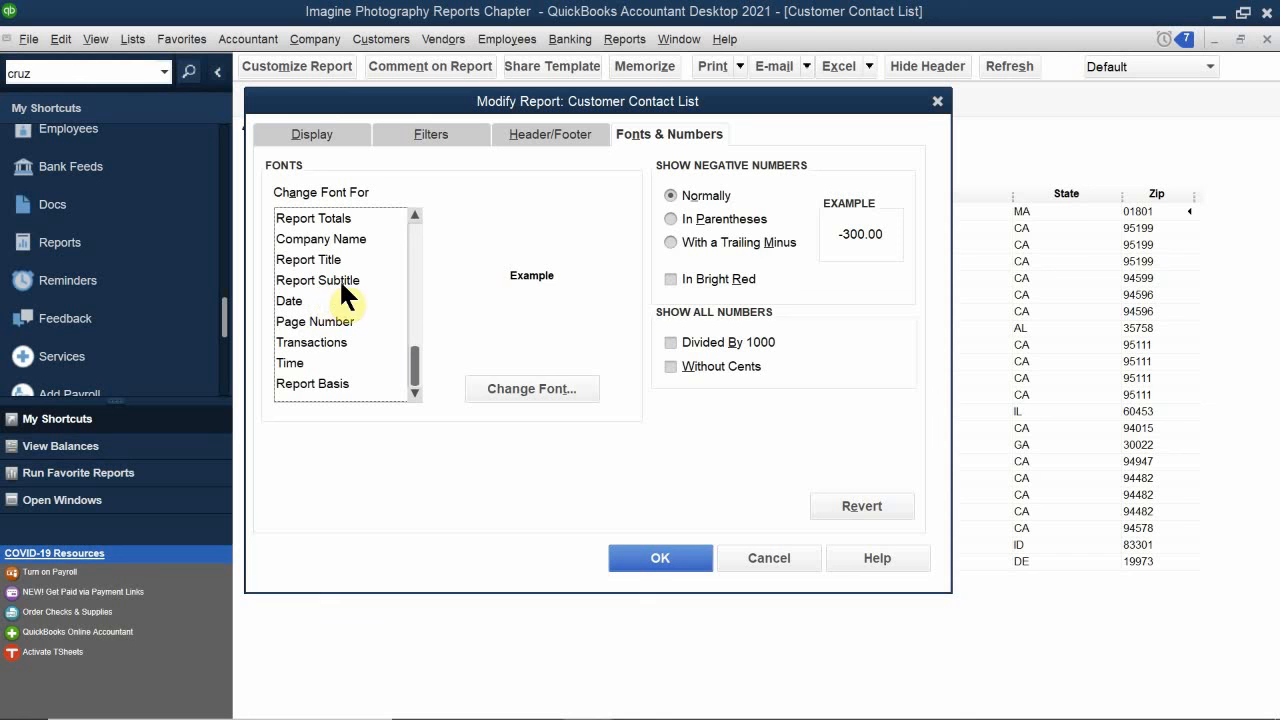
{"action": "left_click", "coordinate": [322, 259]}
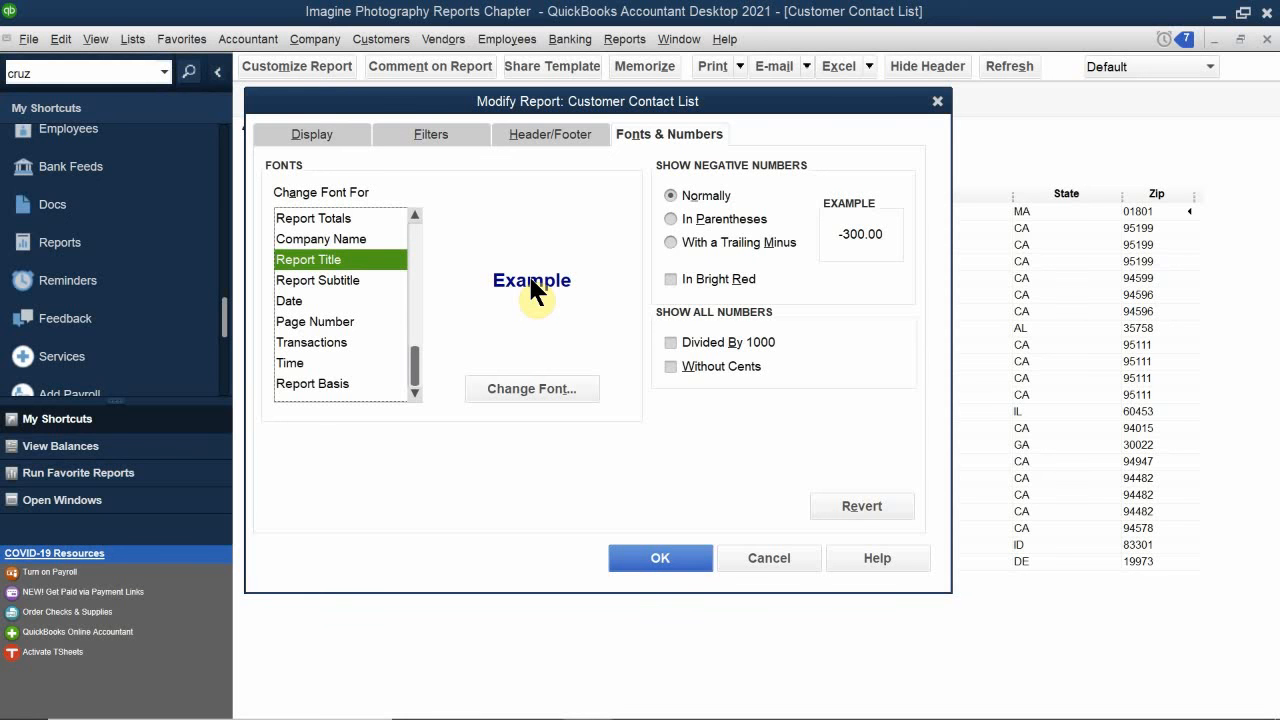
{"action": "left_click", "coordinate": [504, 393]}
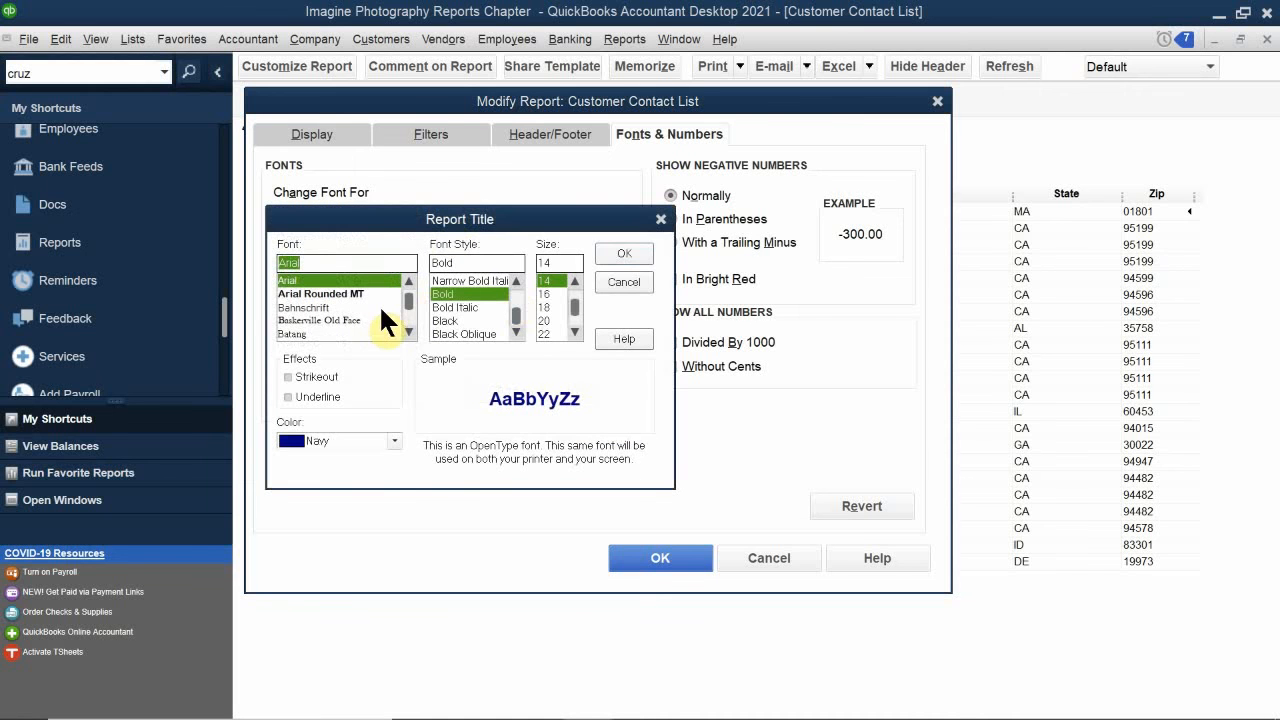
{"action": "left_click", "coordinate": [322, 440]}
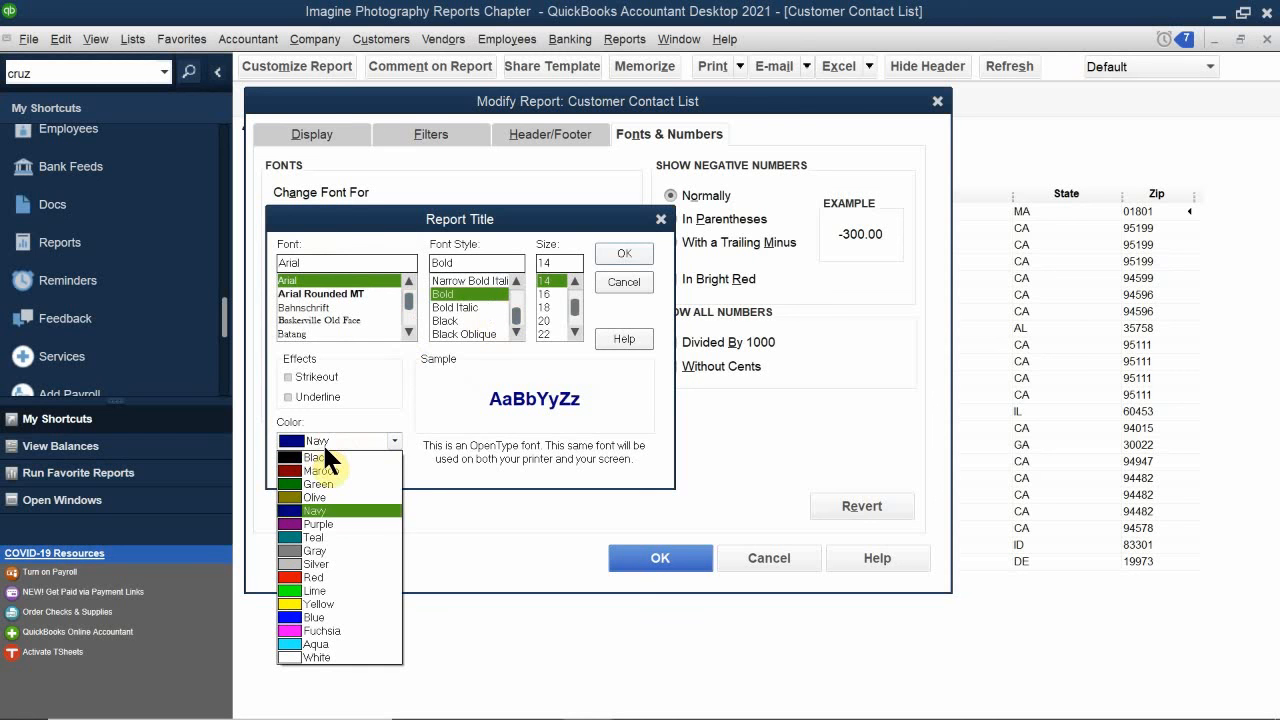
{"action": "left_click", "coordinate": [315, 470]}
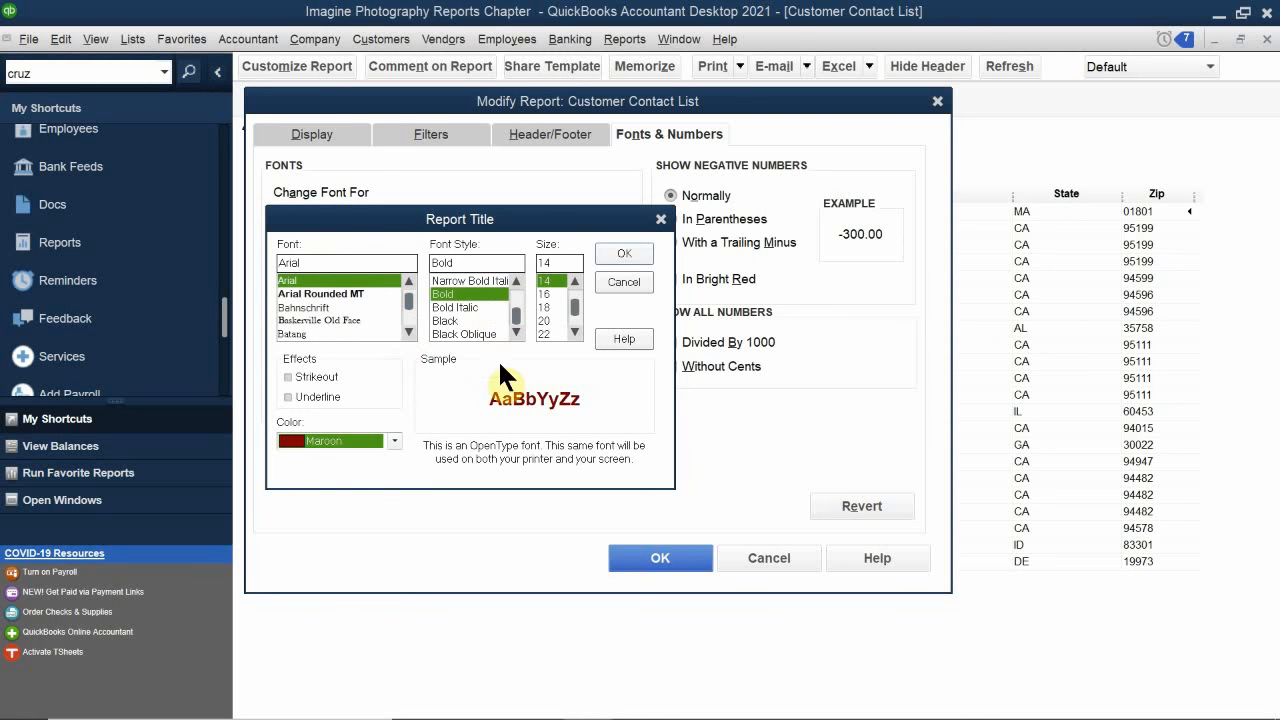
{"action": "left_click", "coordinate": [624, 253]}
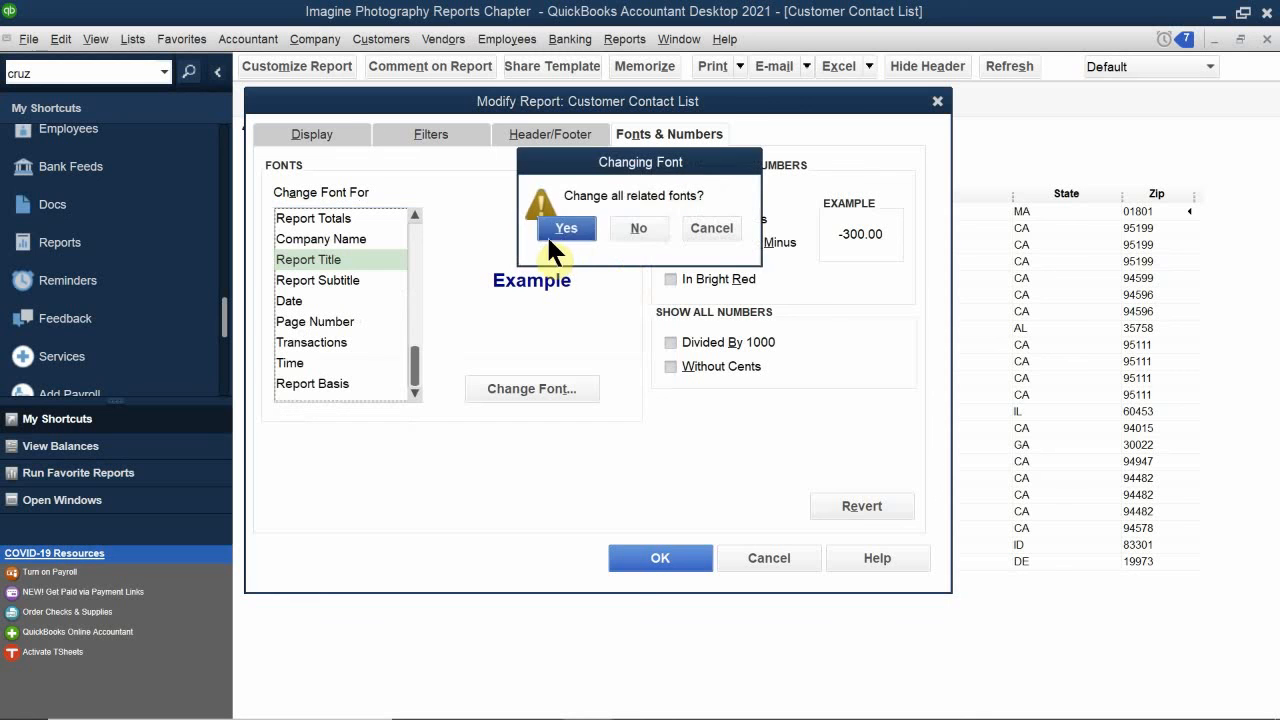
{"action": "left_click", "coordinate": [566, 230]}
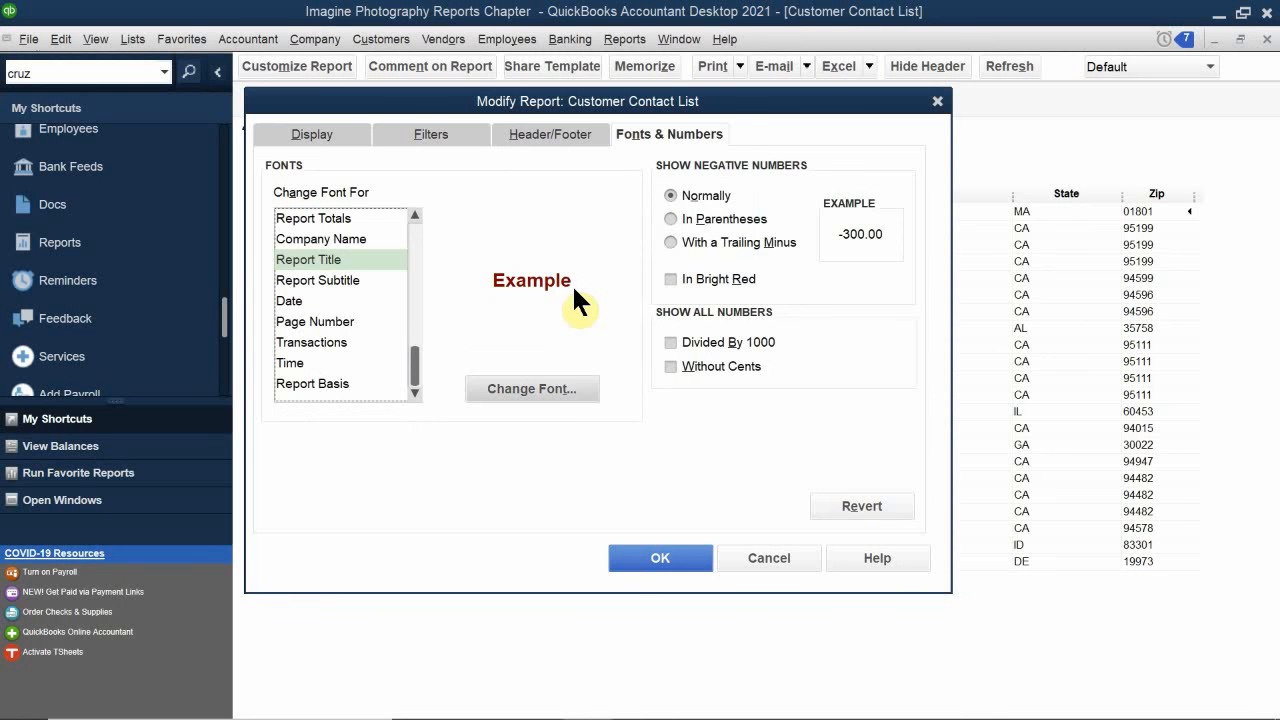
{"action": "left_click", "coordinate": [660, 557]}
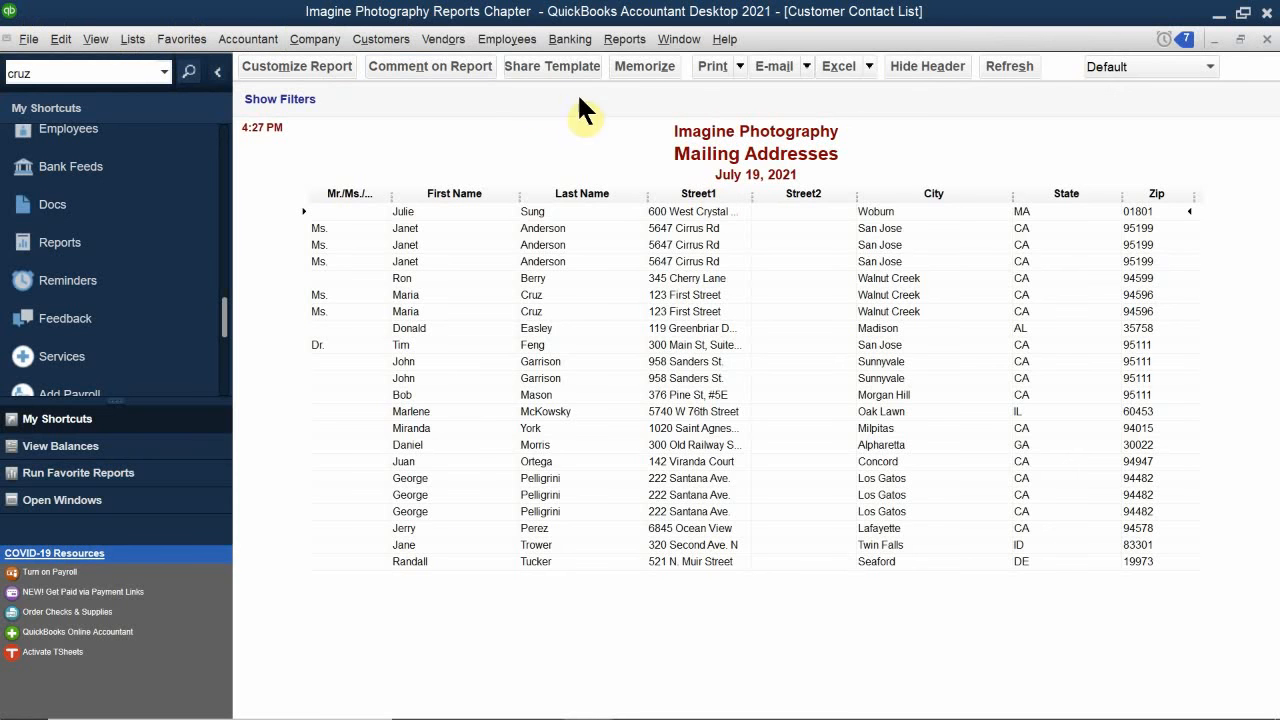
Memorize the report as Mailing Addresses in the Customers memorized report group
{"action": "left_click", "coordinate": [645, 66]}
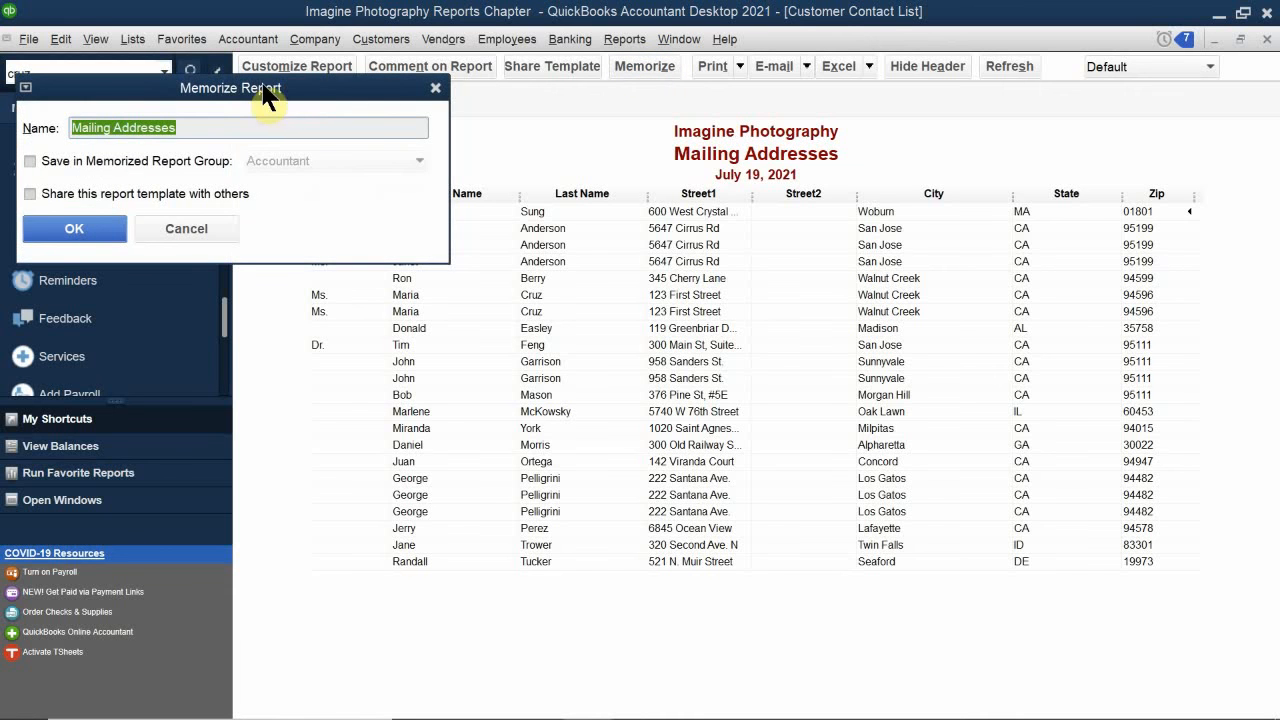
{"action": "left_click_drag", "start_coordinate": [251, 91], "coordinate": [677, 108]}
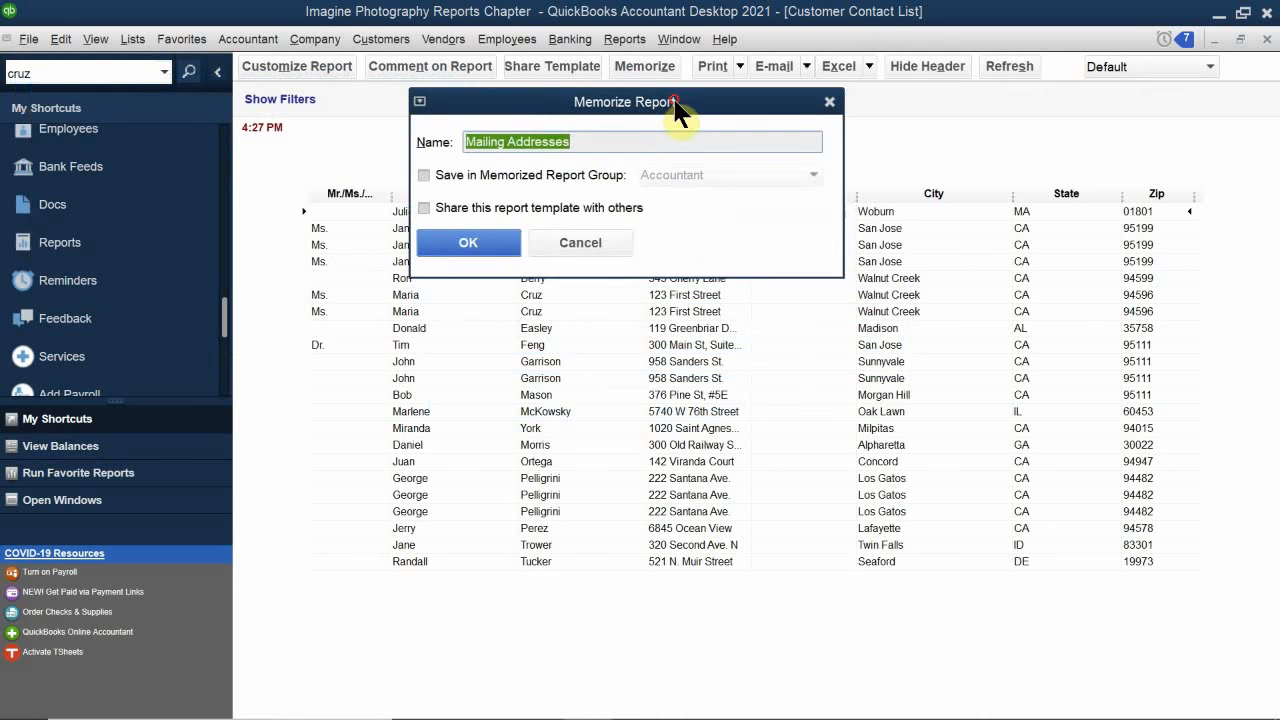
{"action": "left_click", "coordinate": [599, 142]}
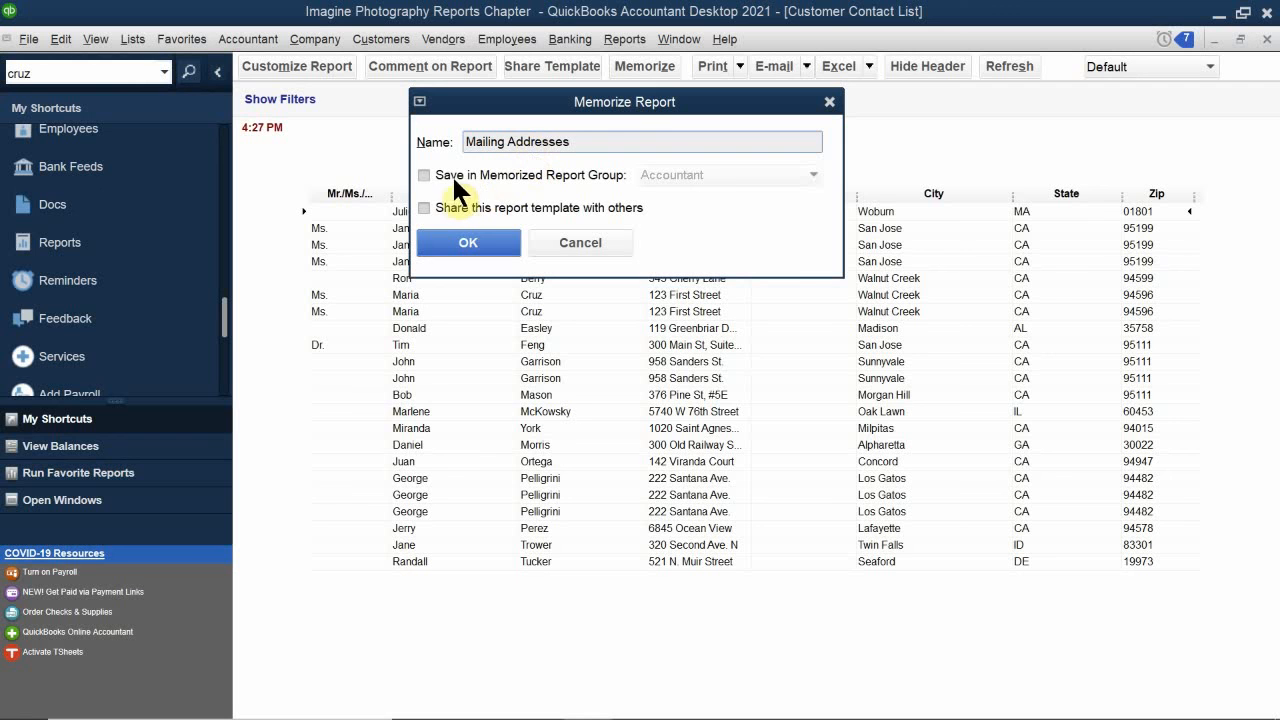
{"action": "left_click", "coordinate": [577, 167]}
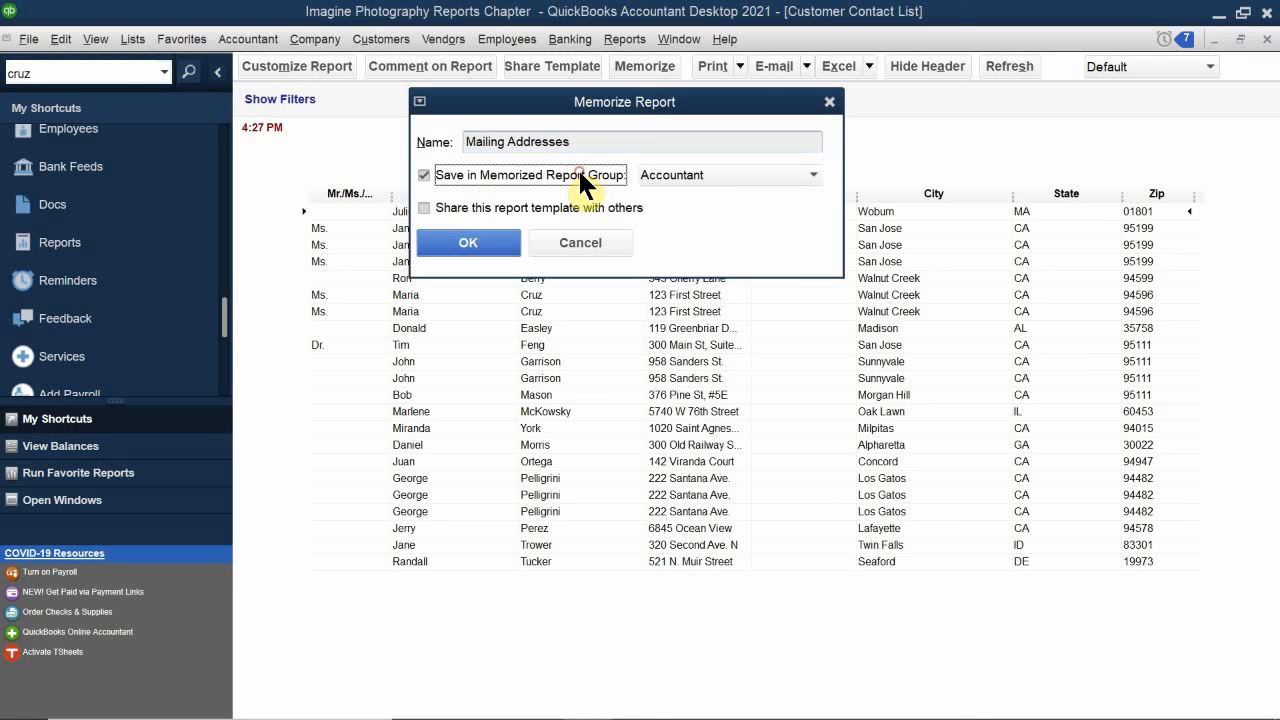
{"action": "left_click", "coordinate": [725, 172]}
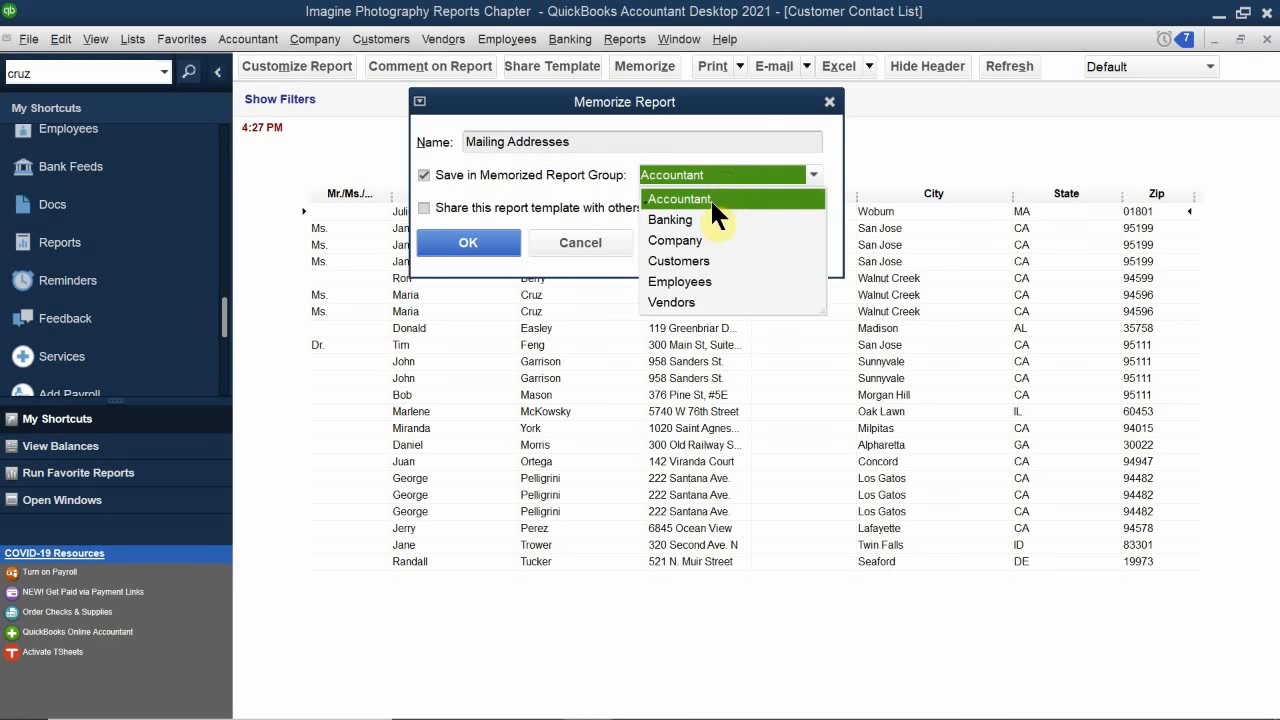
{"action": "left_click", "coordinate": [666, 262]}
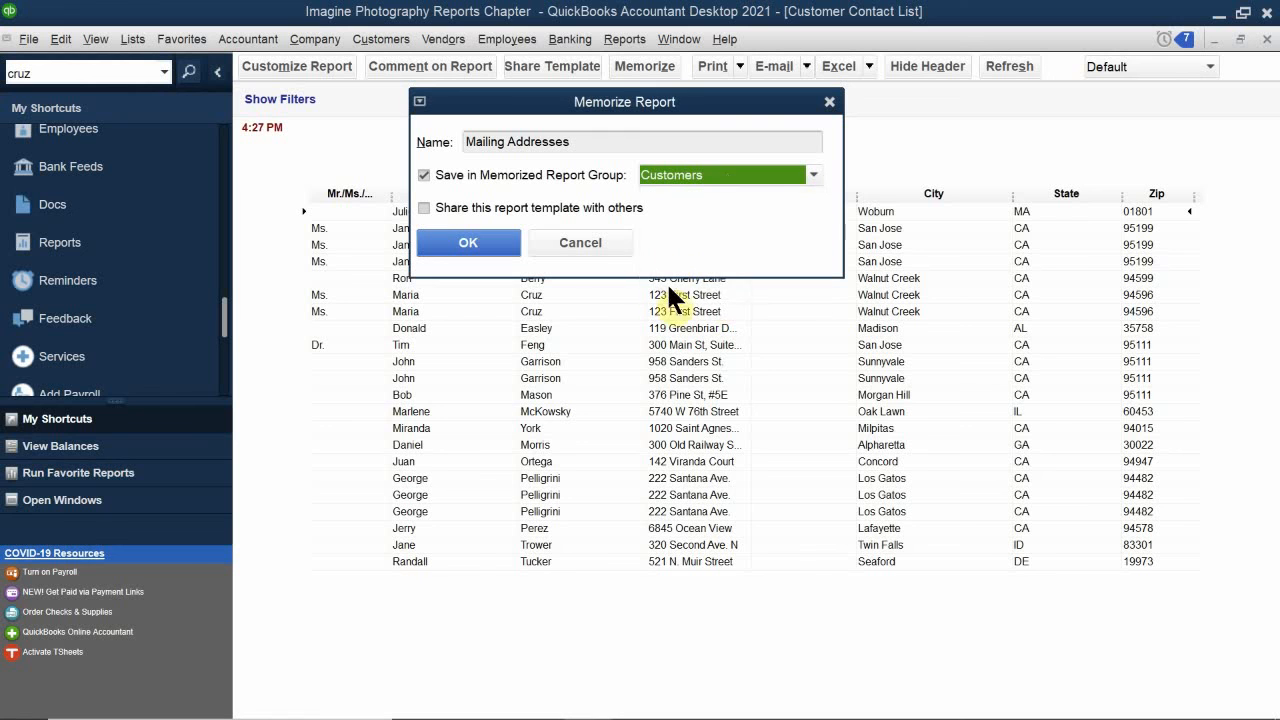
{"action": "left_click", "coordinate": [478, 242]}
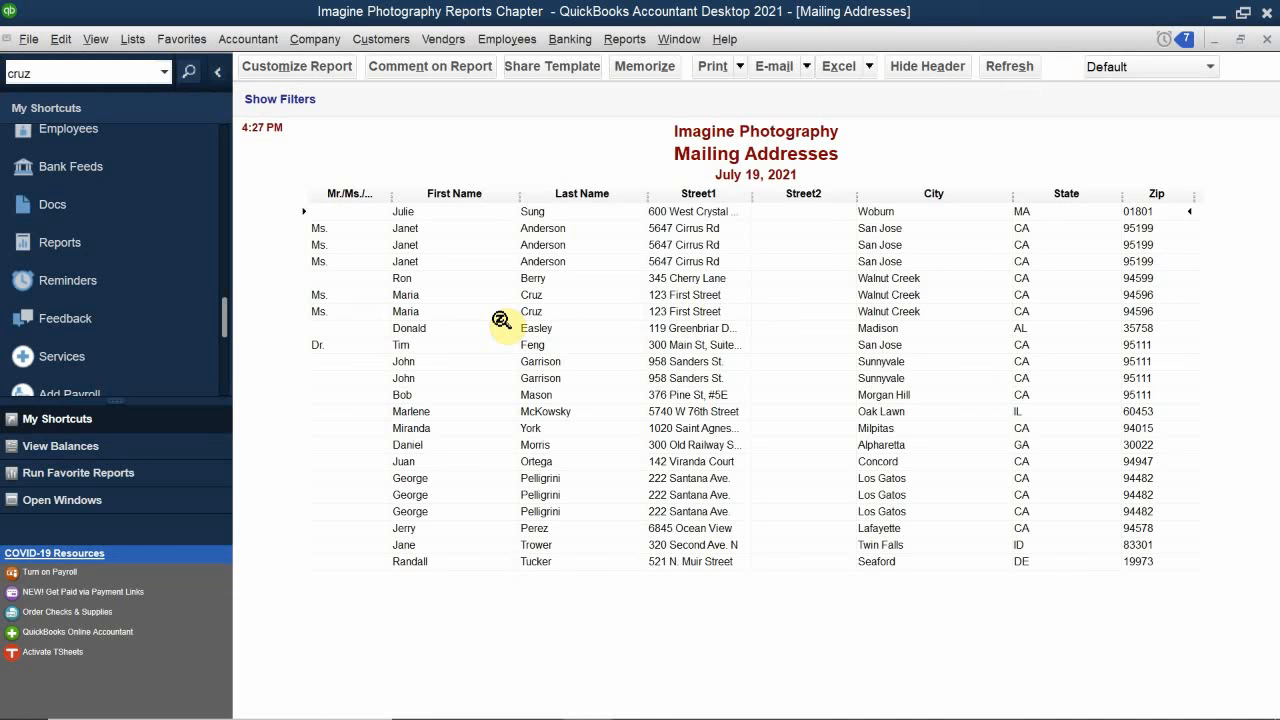
Examine the report's options for printing, e-mailing and exporting to Excel
{"action": "left_click", "coordinate": [739, 66]}
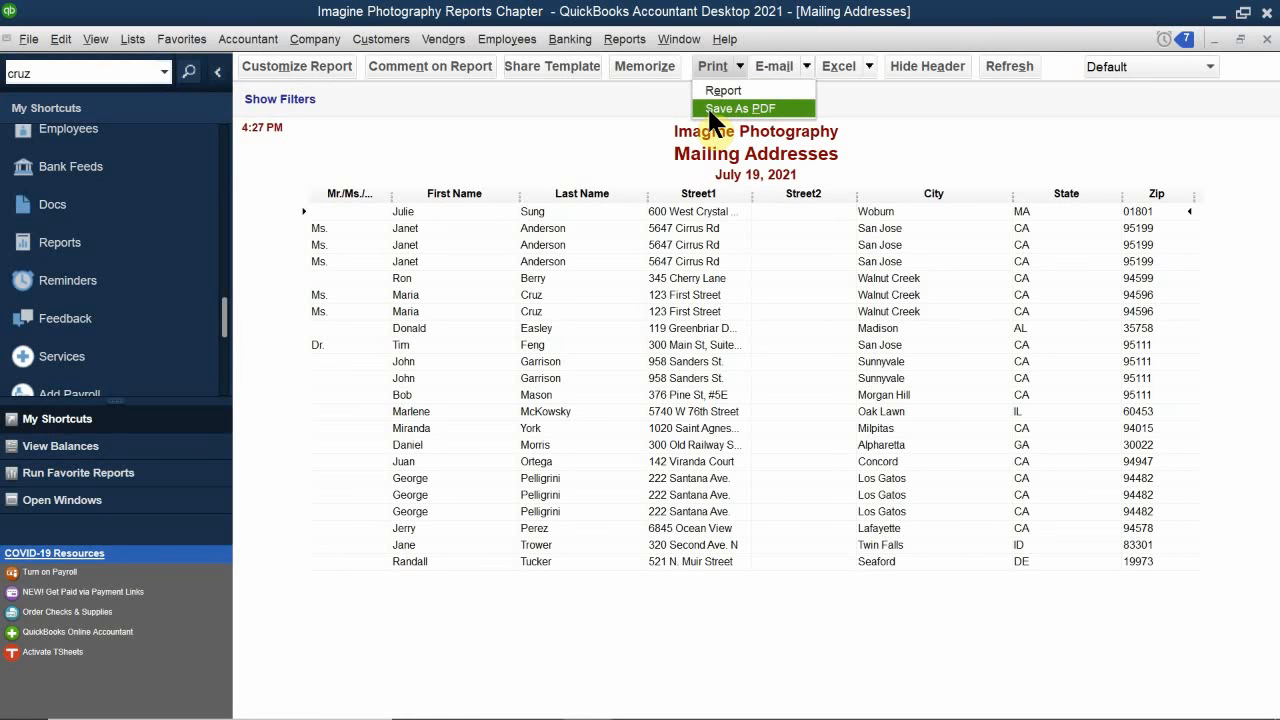
{"action": "left_click", "coordinate": [805, 62]}
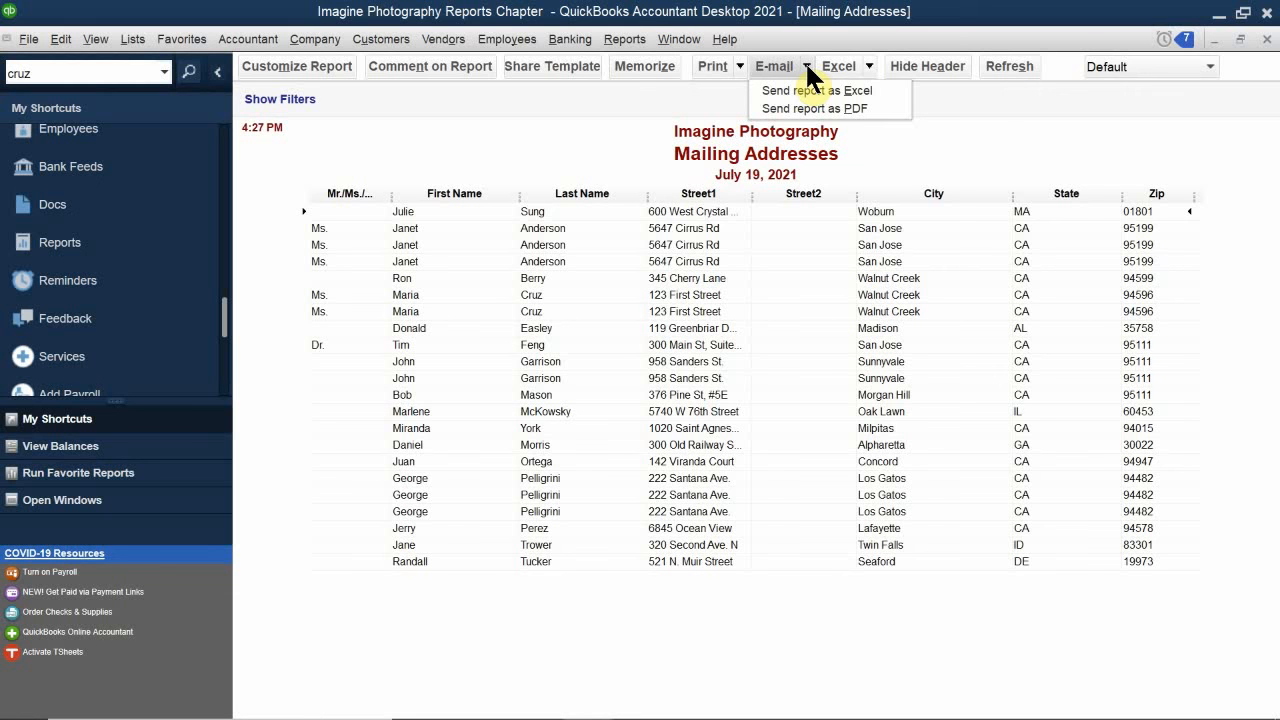
{"action": "left_click", "coordinate": [868, 64]}
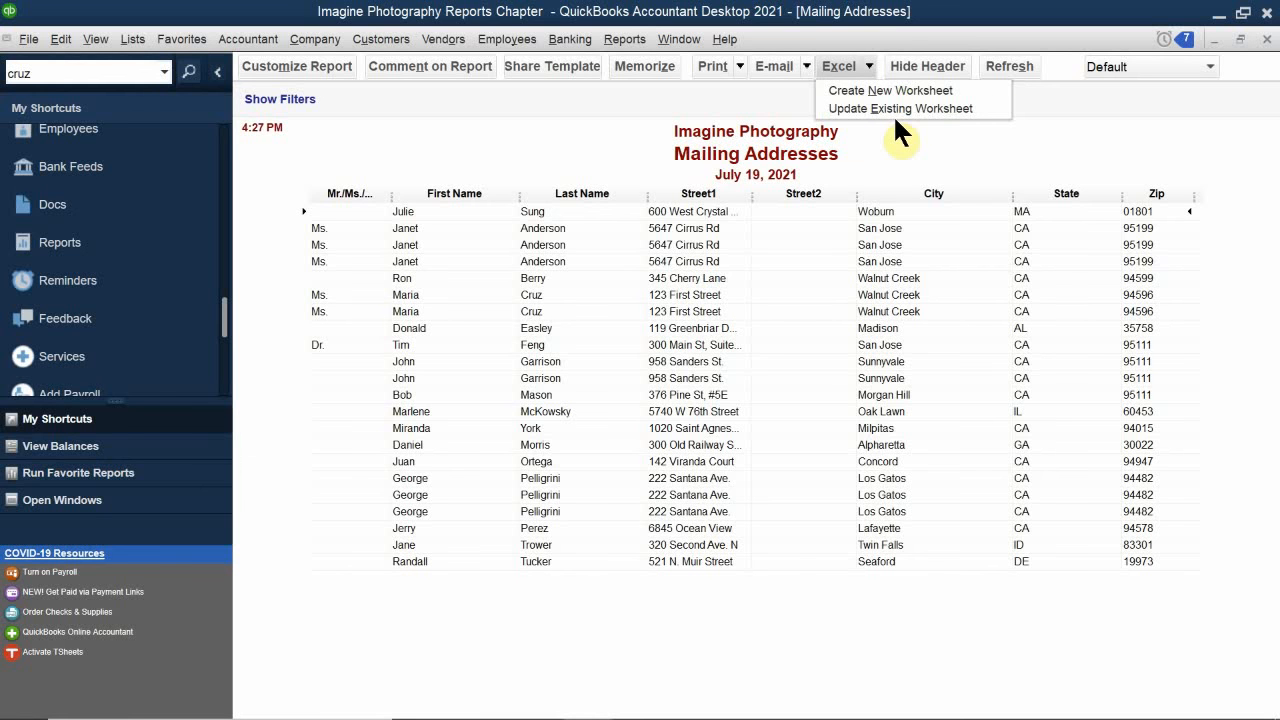
{"action": "left_click", "coordinate": [931, 32]}
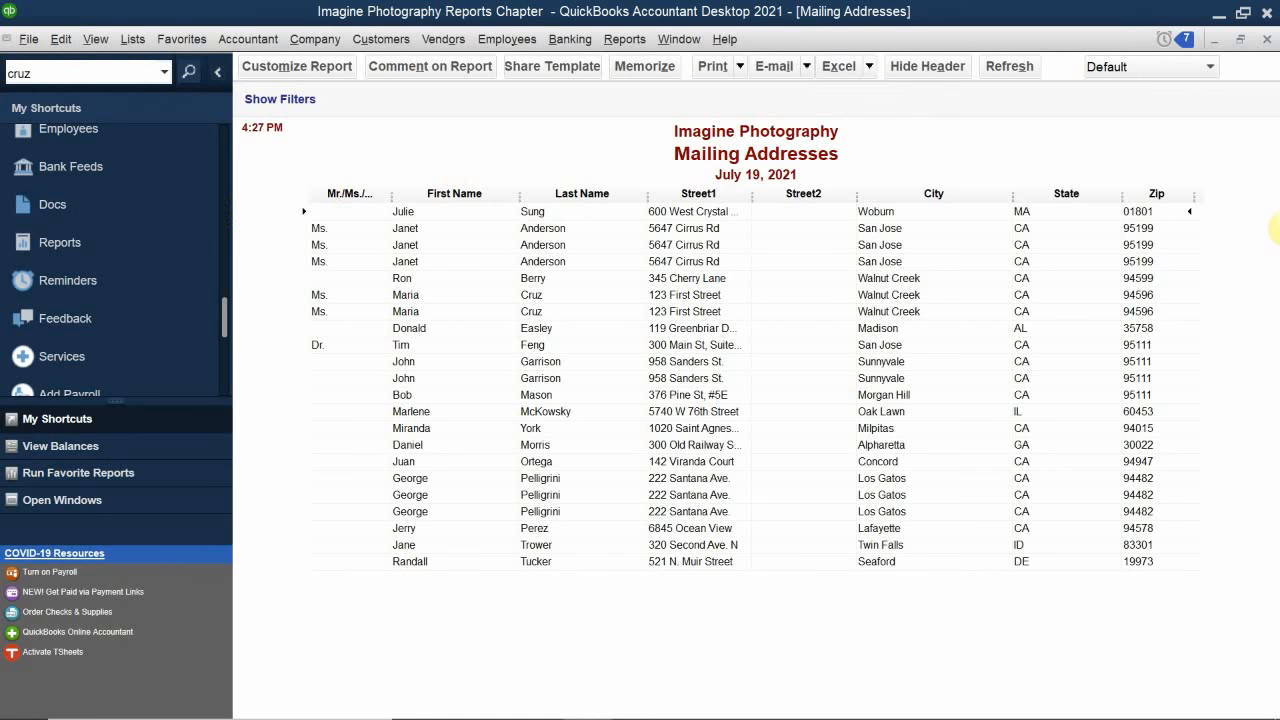
Close the report and reopen Mailing Addresses from the Customers group of memorized reports in the Report Center
{"action": "left_click", "coordinate": [1267, 38]}
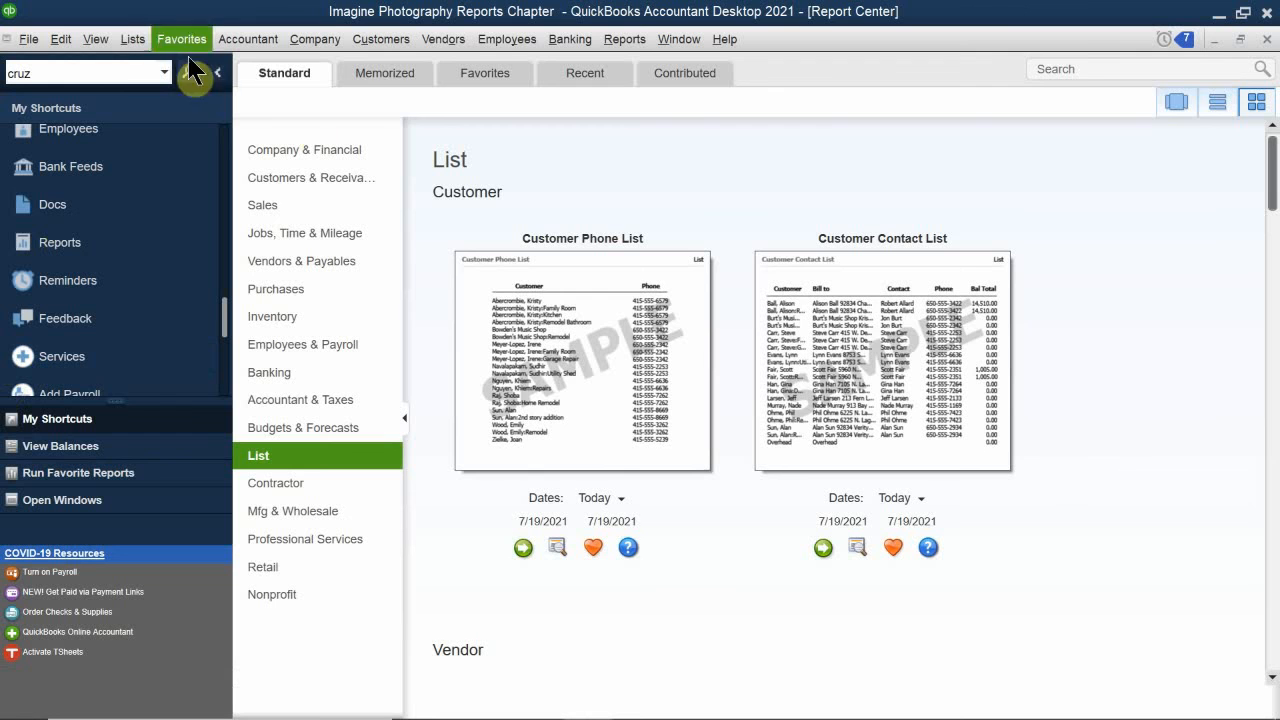
{"action": "left_click", "coordinate": [386, 77]}
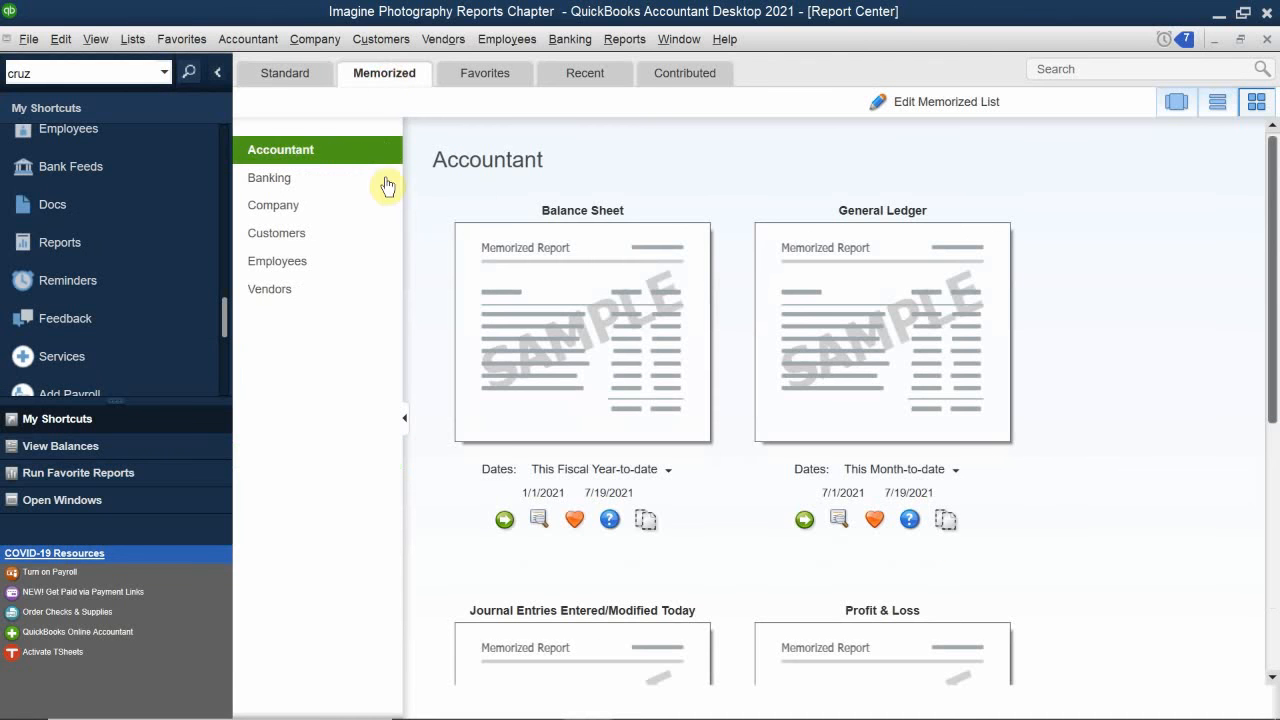
{"action": "left_click", "coordinate": [280, 238]}
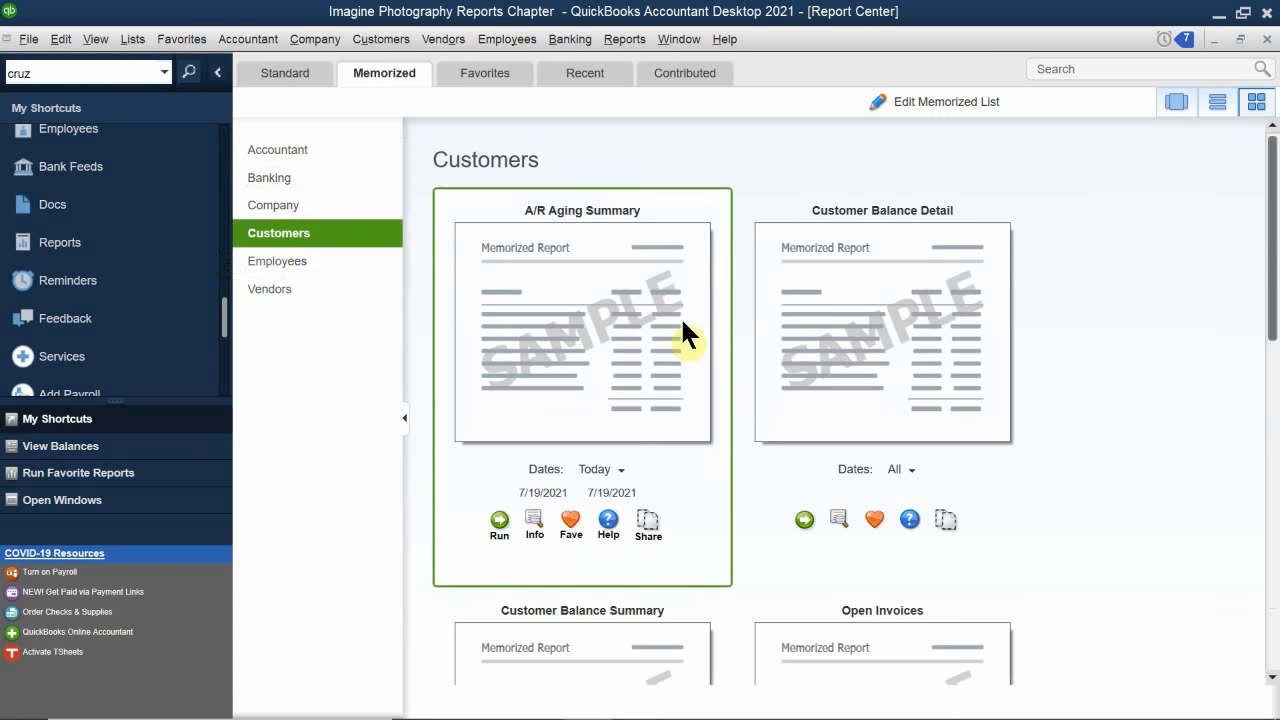
{"action": "scroll", "coordinate": [700, 360], "scroll_direction": "down", "scroll_amount": 10}
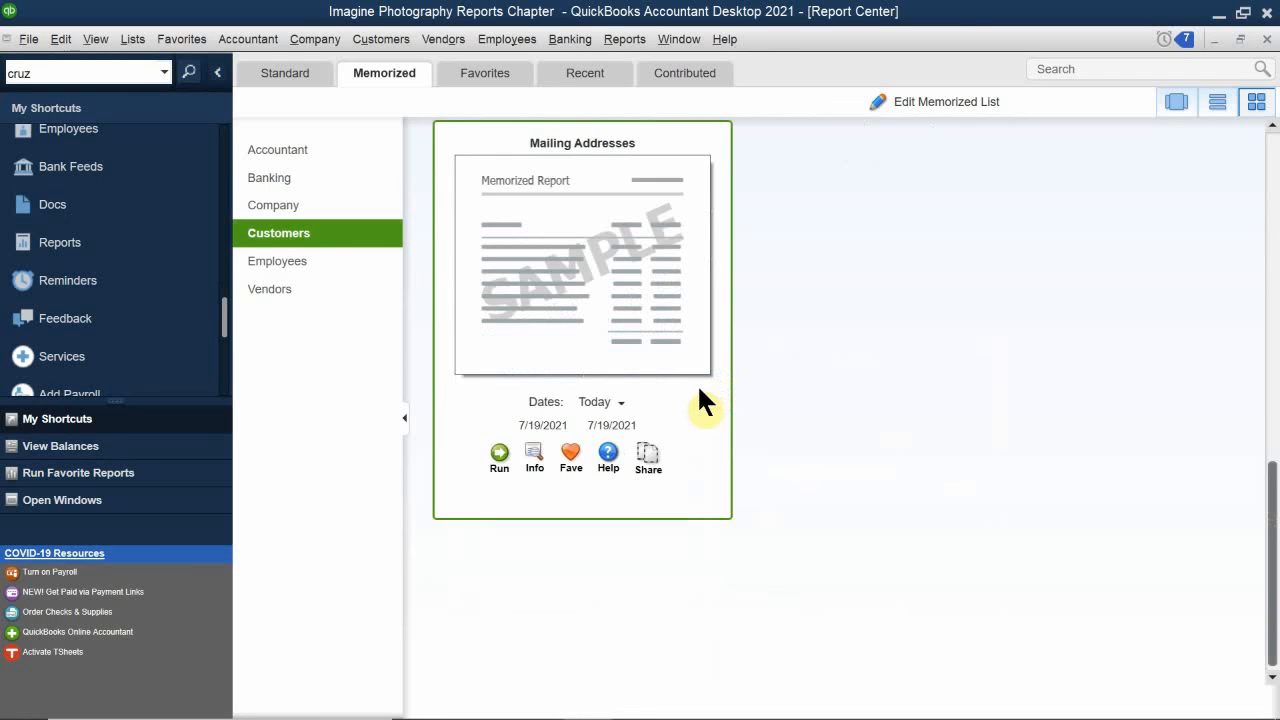
{"action": "scroll", "coordinate": [698, 388], "scroll_direction": "up", "scroll_amount": 1}
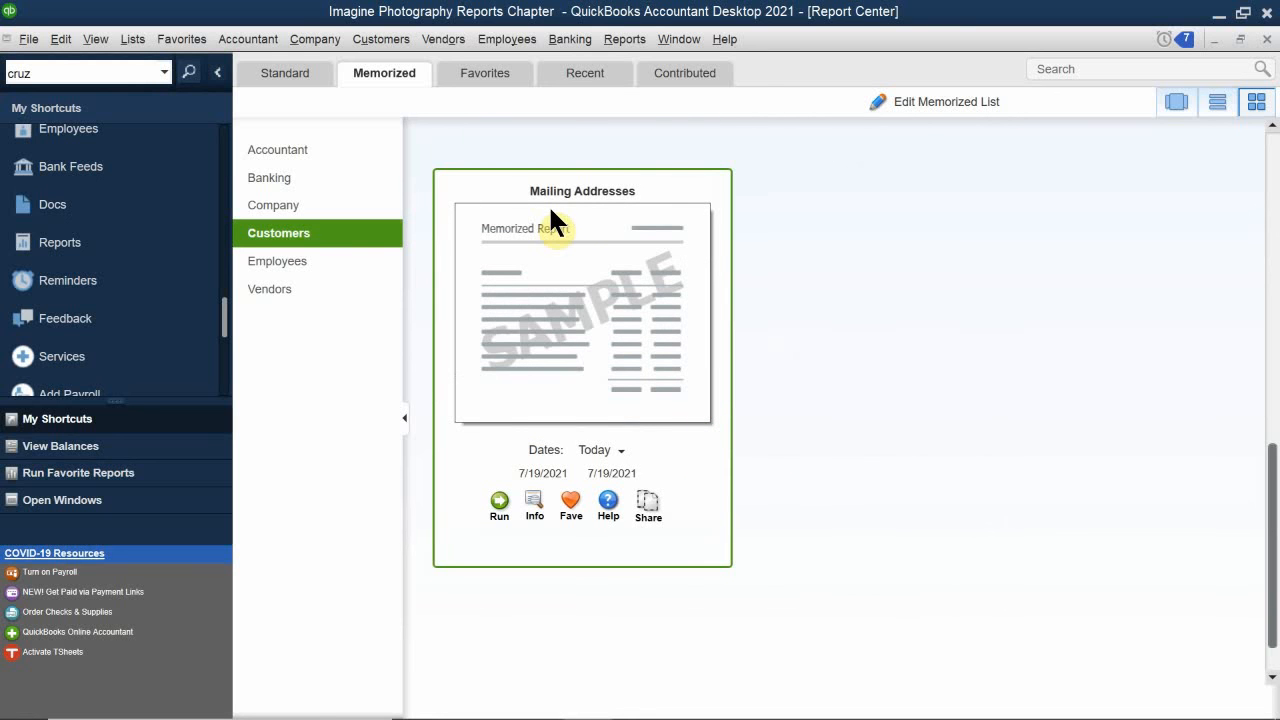
{"action": "double_click", "coordinate": [562, 313]}
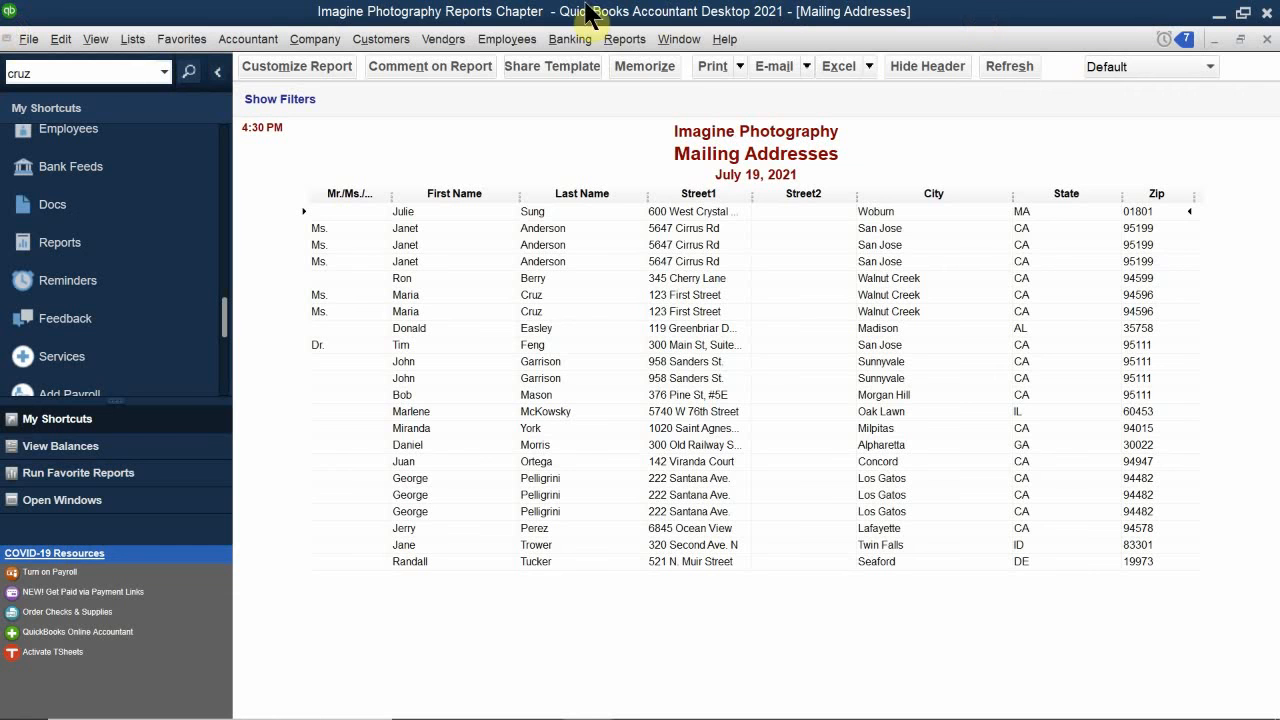
Open the Process Multiple Reports window for memorized reports and move it higher over the Mailing Addresses report
{"action": "left_click", "coordinate": [622, 40]}
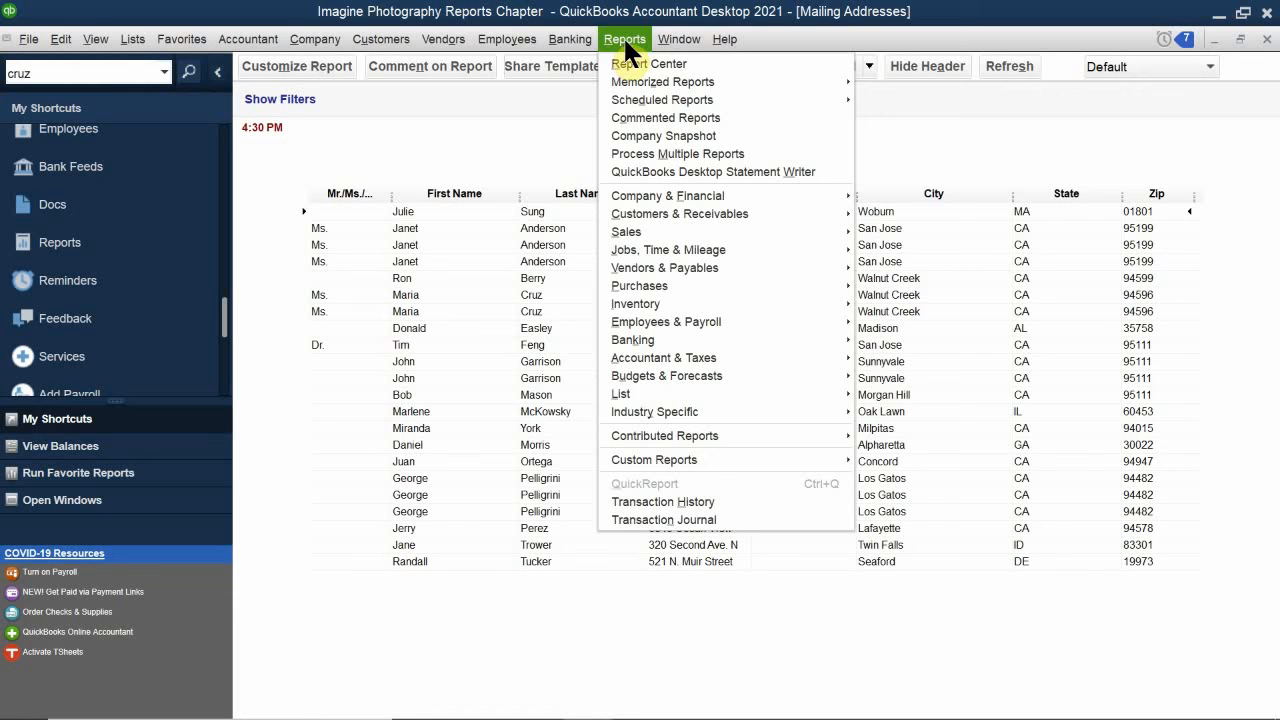
{"action": "left_click", "coordinate": [668, 153]}
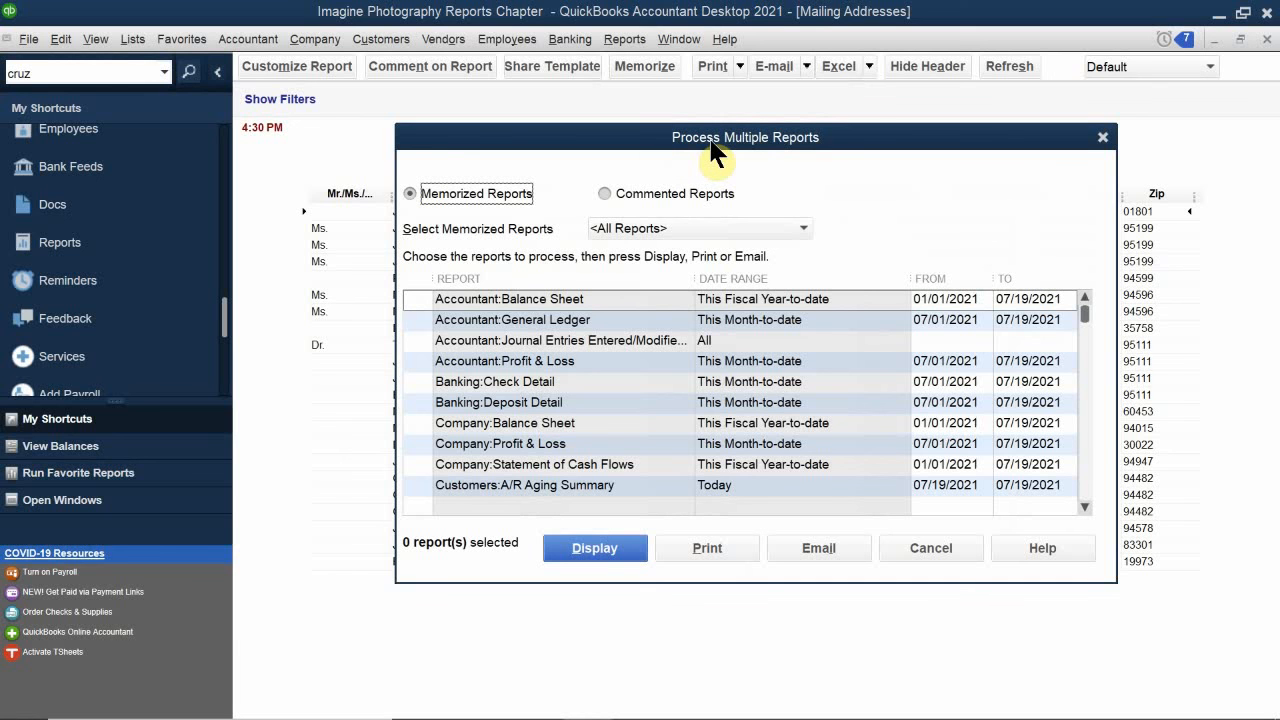
{"action": "left_click", "coordinate": [796, 138]}
{"action": "left_click_drag", "start_coordinate": [826, 150], "coordinate": [857, 107]}
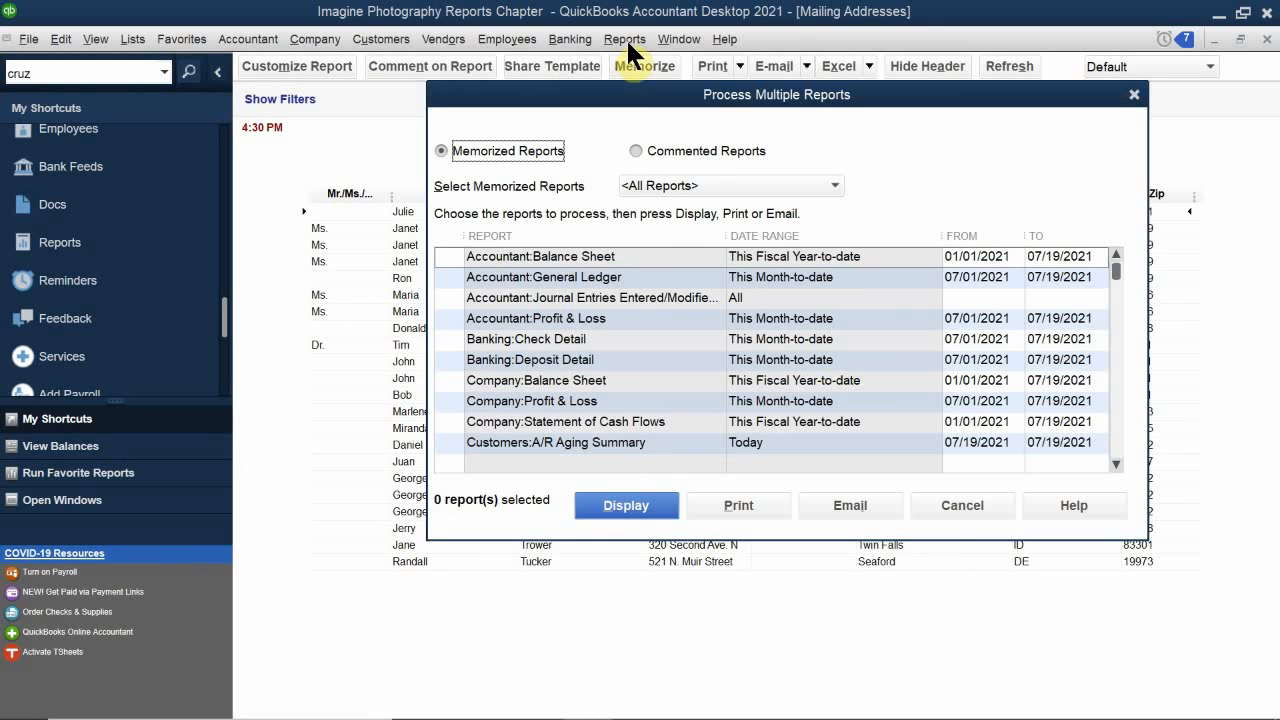
Select the Accountant group's Balance Sheet, General Ledger and Profit & Loss plus the Company group's Statement of Cash Flows, and display these reports
{"action": "left_click", "coordinate": [452, 258]}
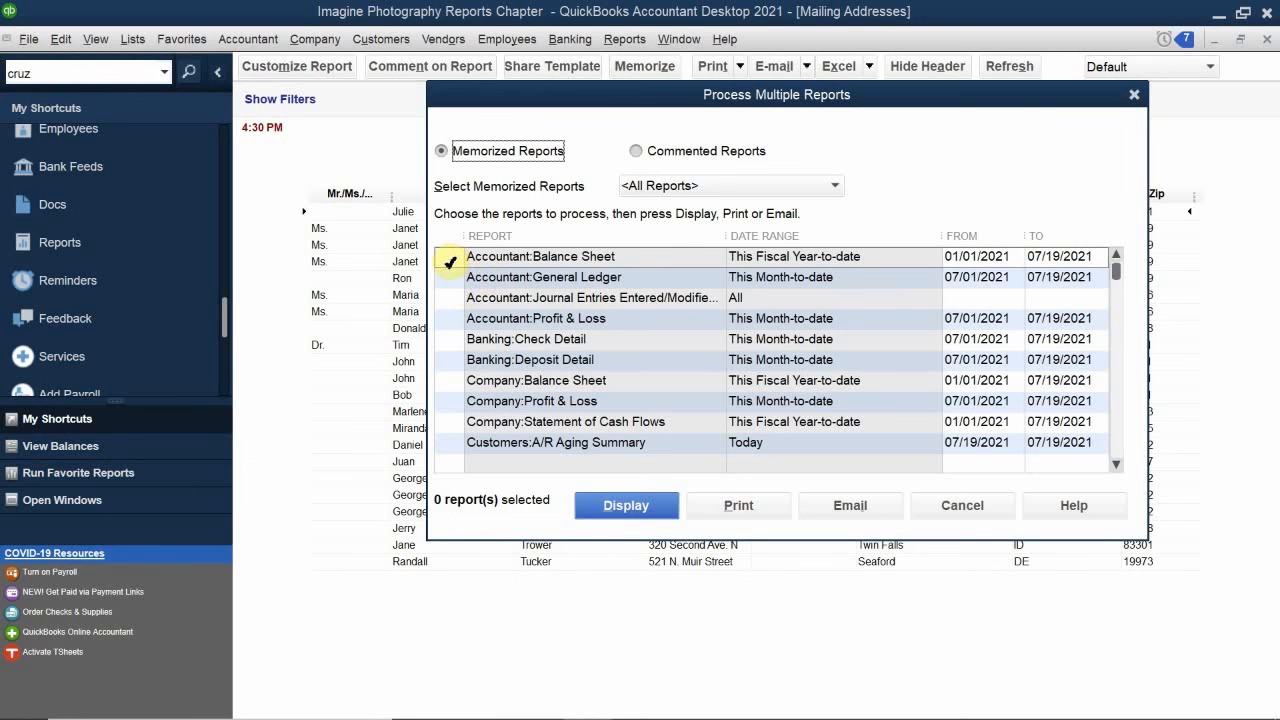
{"action": "left_click", "coordinate": [450, 260]}
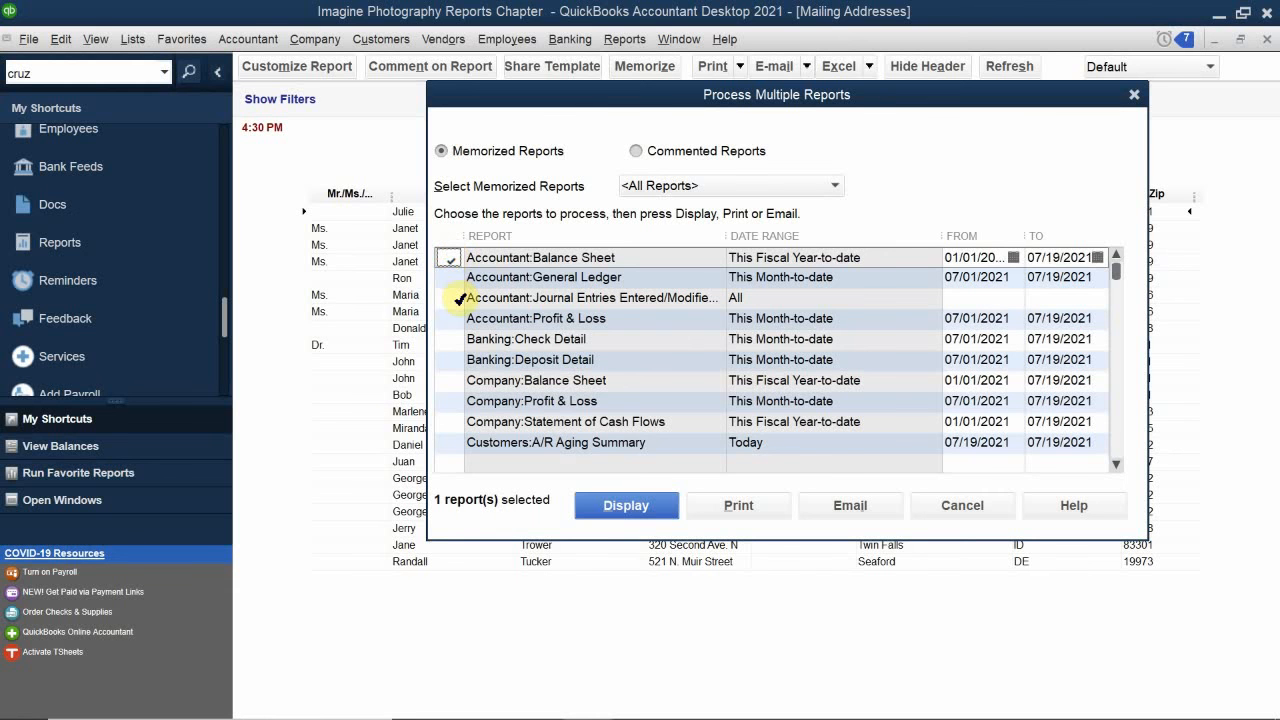
{"action": "left_click", "coordinate": [450, 279]}
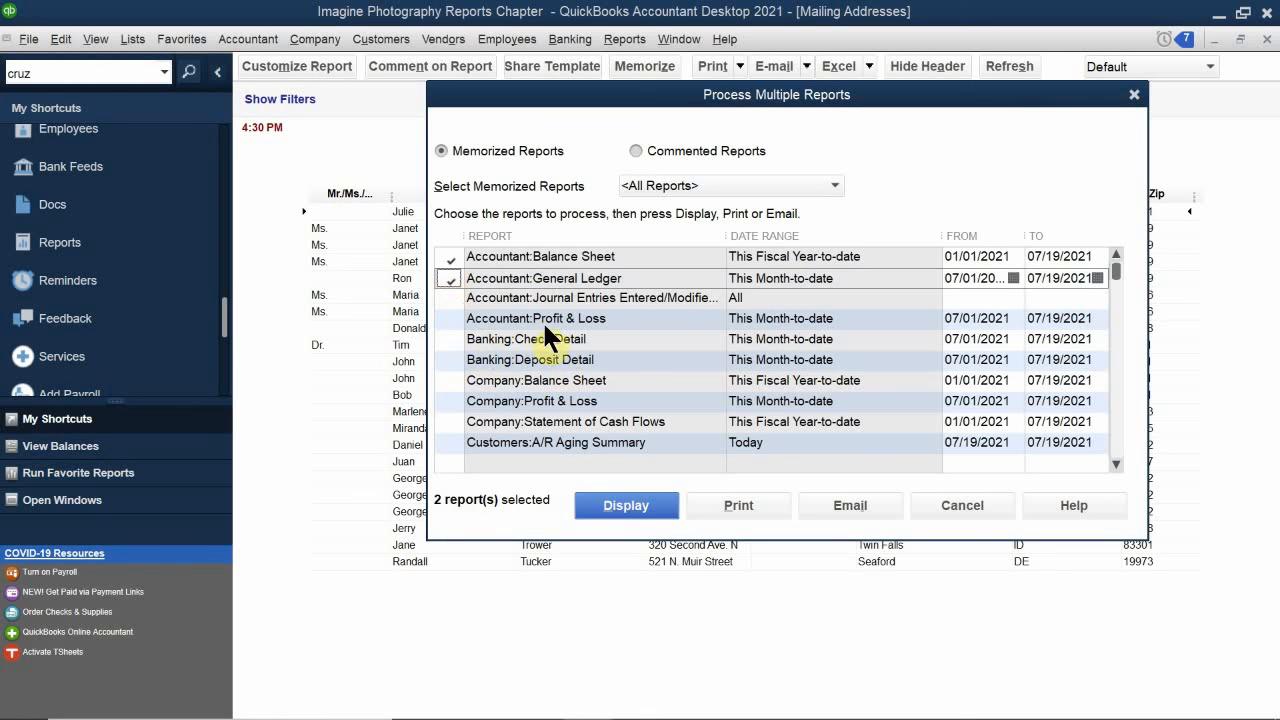
{"action": "left_click", "coordinate": [451, 320]}
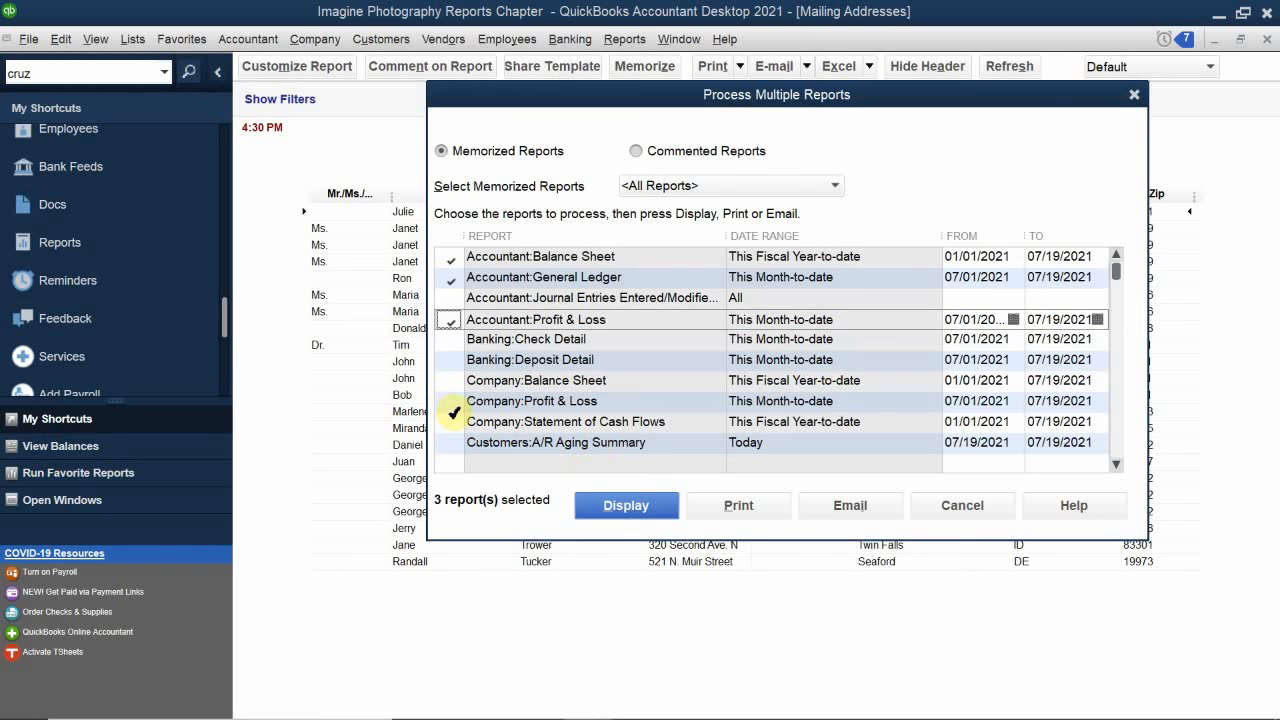
{"action": "left_click", "coordinate": [451, 422]}
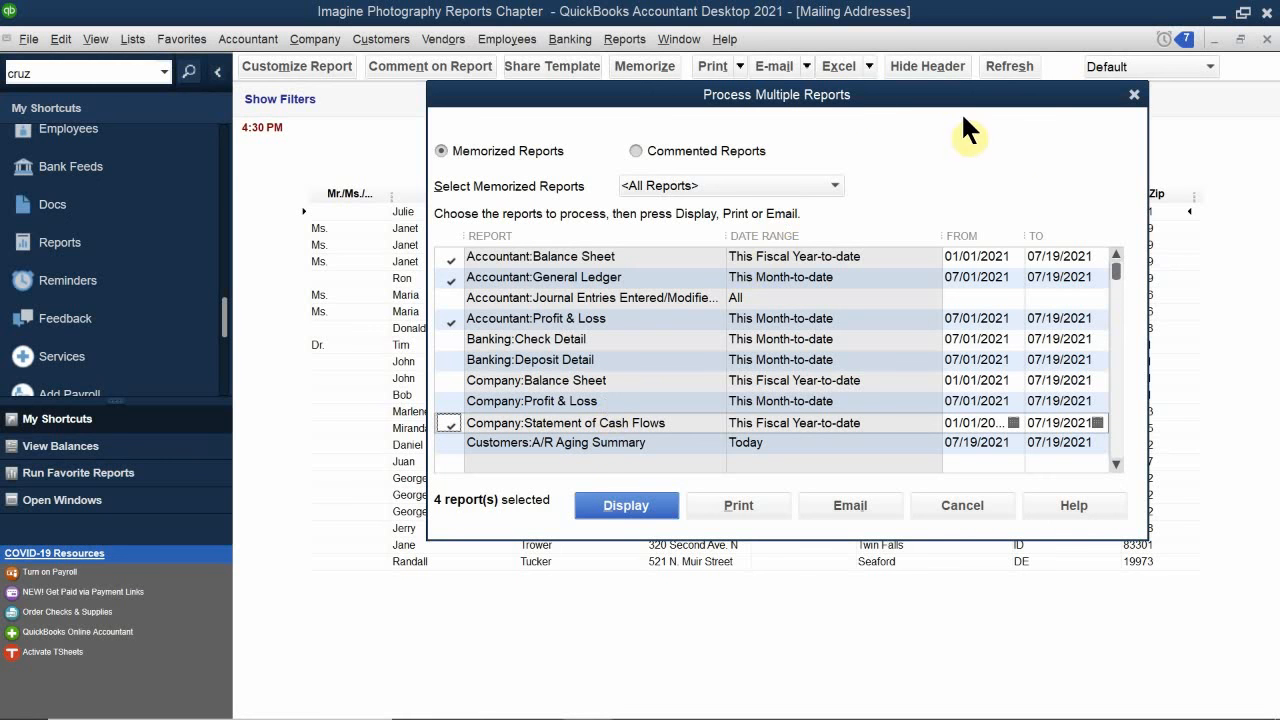
{"action": "left_click", "coordinate": [618, 502]}
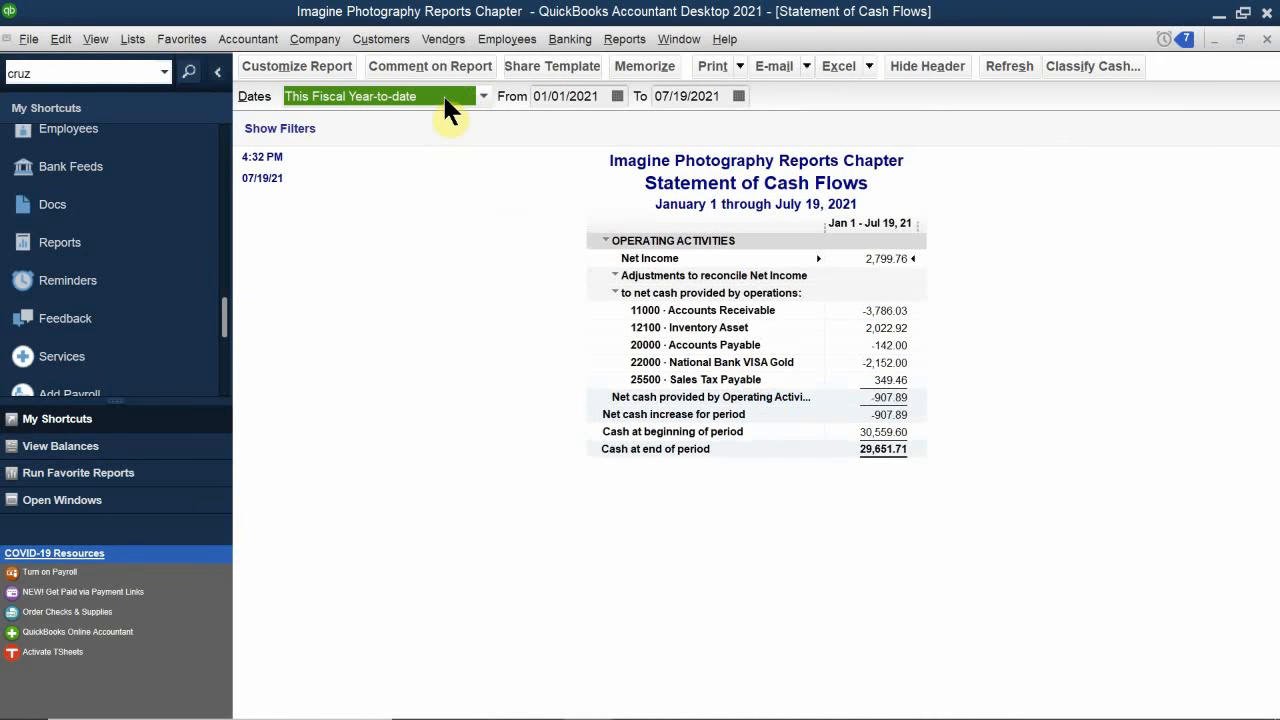
Set the date range of the Statement of Cash Flows report to All
{"action": "left_click", "coordinate": [357, 94]}
{"action": "scroll", "coordinate": [386, 168], "scroll_direction": "up", "scroll_amount": 2}
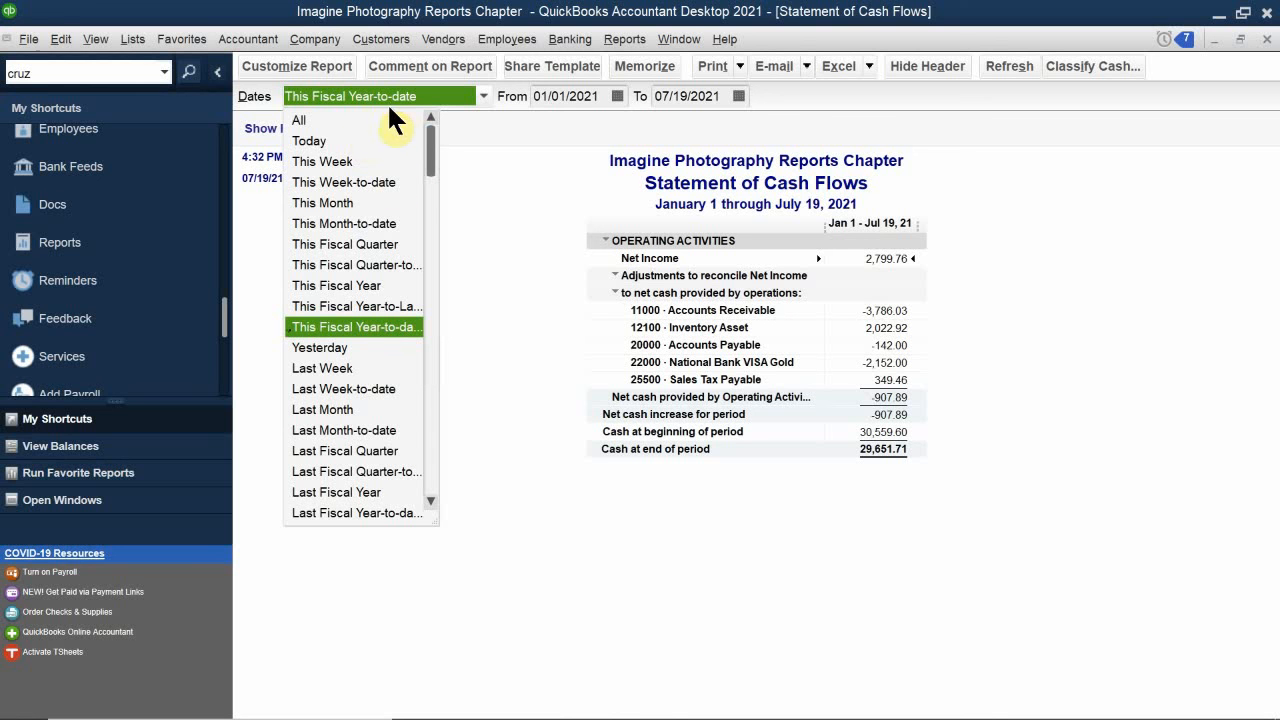
{"action": "left_click", "coordinate": [390, 113]}
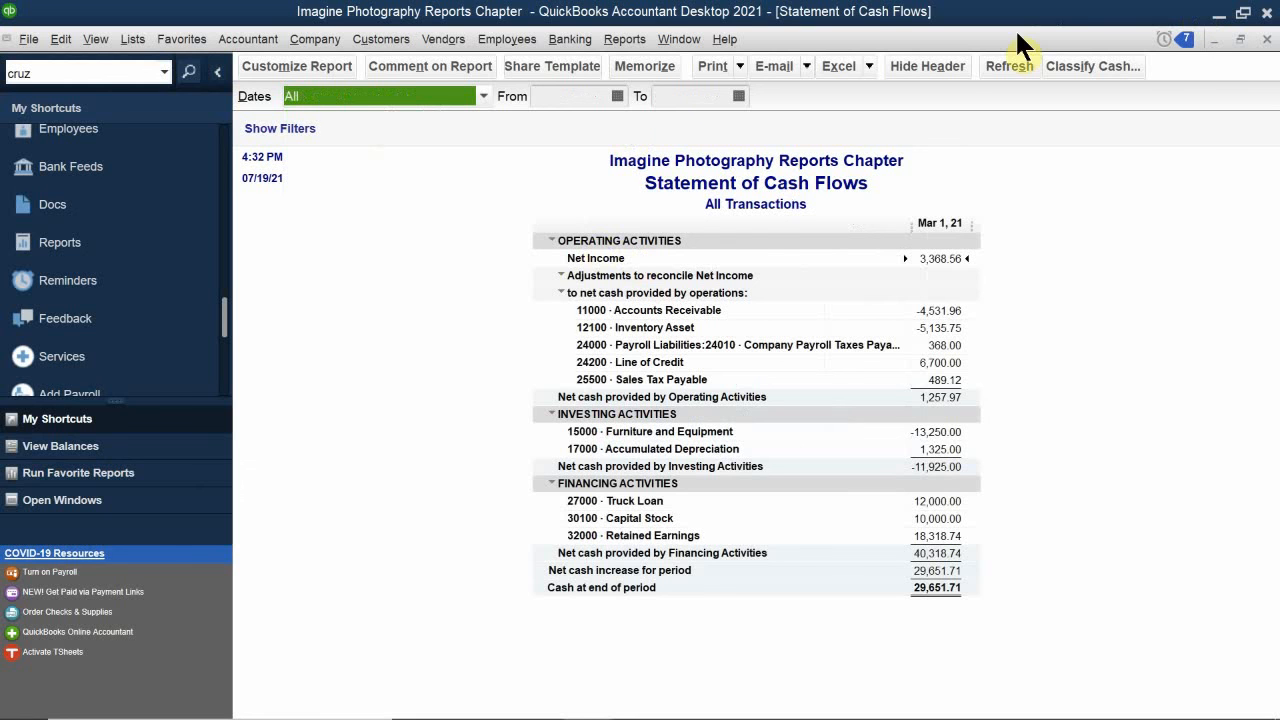
Restore the maximized report windows and move the Reminders, Statement of Cash Flows and Profit & Loss windows aside to expose the reports behind
{"action": "left_click", "coordinate": [1240, 38]}
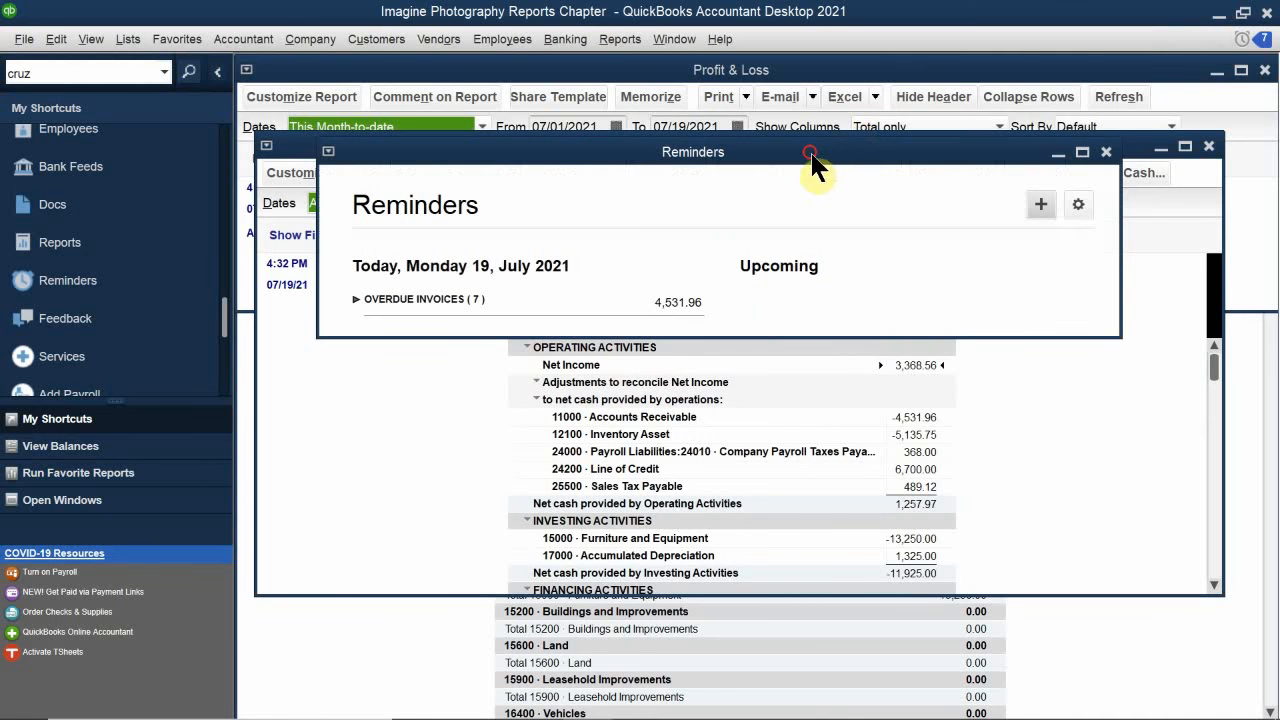
{"action": "left_click_drag", "start_coordinate": [820, 163], "coordinate": [889, 475]}
{"action": "left_click_drag", "start_coordinate": [796, 148], "coordinate": [835, 330]}
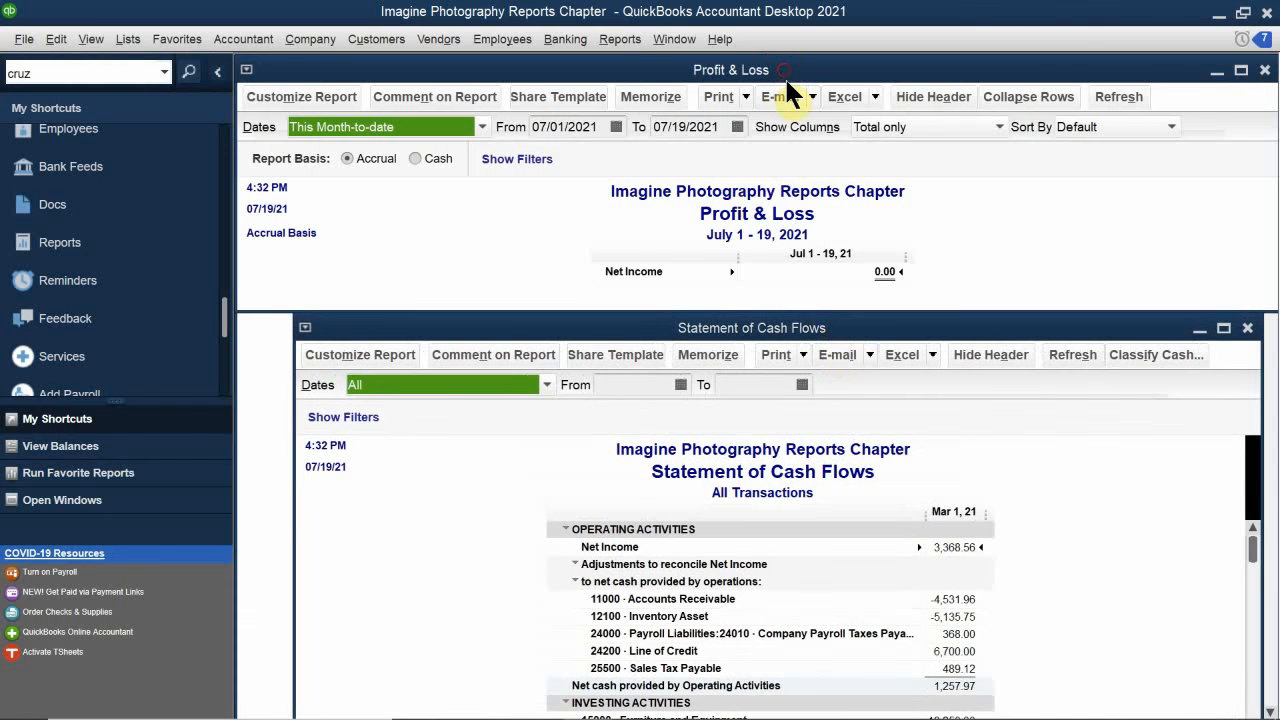
{"action": "left_click_drag", "start_coordinate": [784, 76], "coordinate": [1039, 201]}
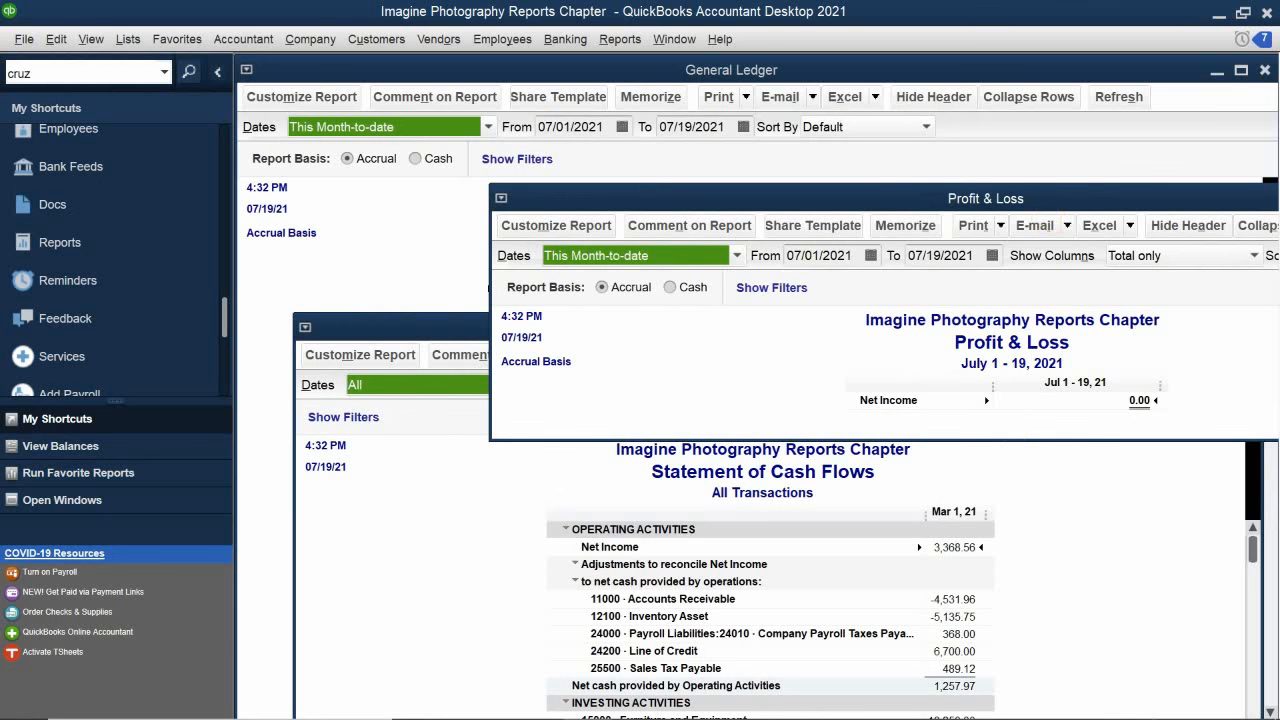
Switch to the QB 2021 CH 6.pdf document in Adobe Acrobat Reader
{"action": "mouse_move", "coordinate": [1270, 716]}
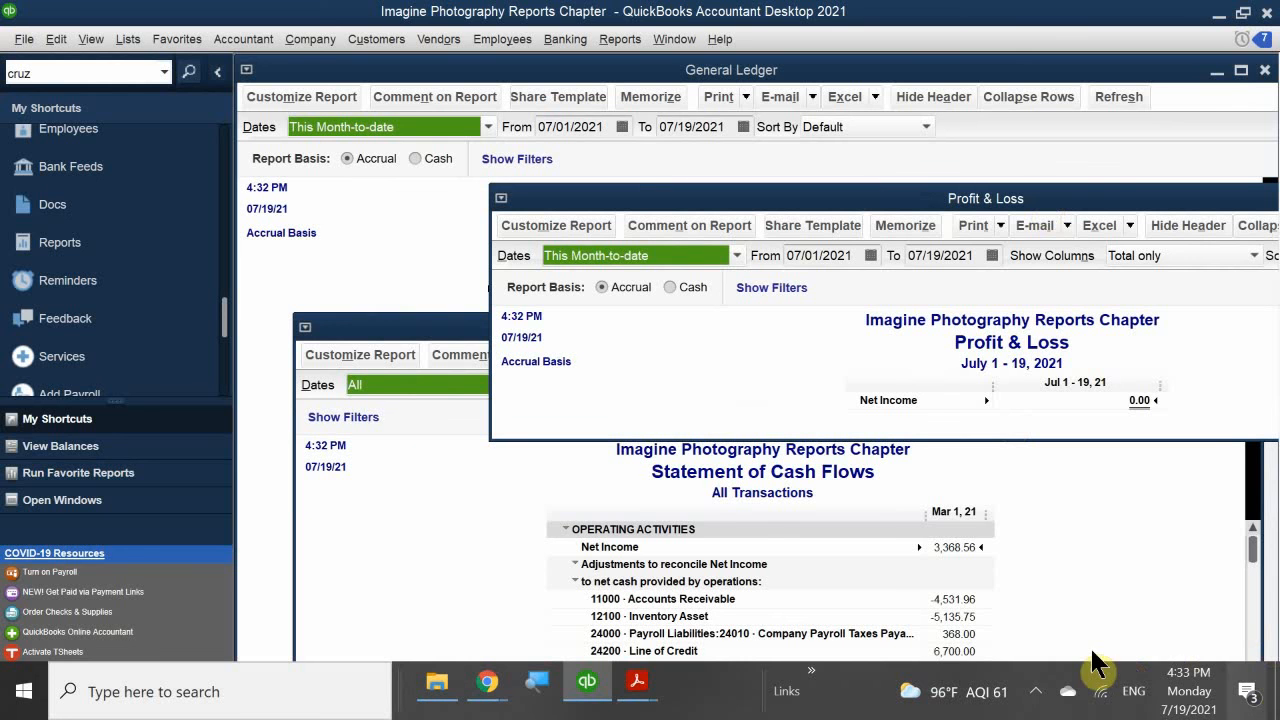
{"action": "left_click", "coordinate": [1038, 693]}
{"action": "left_click", "coordinate": [1038, 693]}
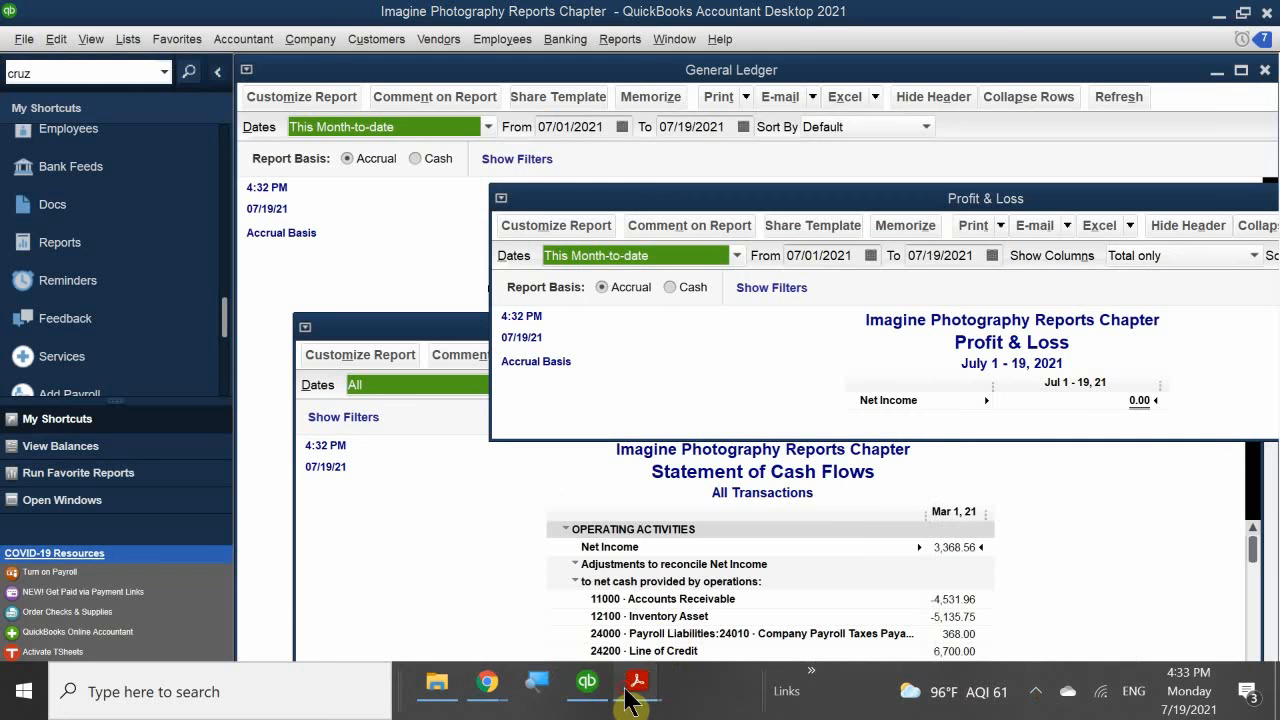
{"action": "mouse_move", "coordinate": [638, 688]}
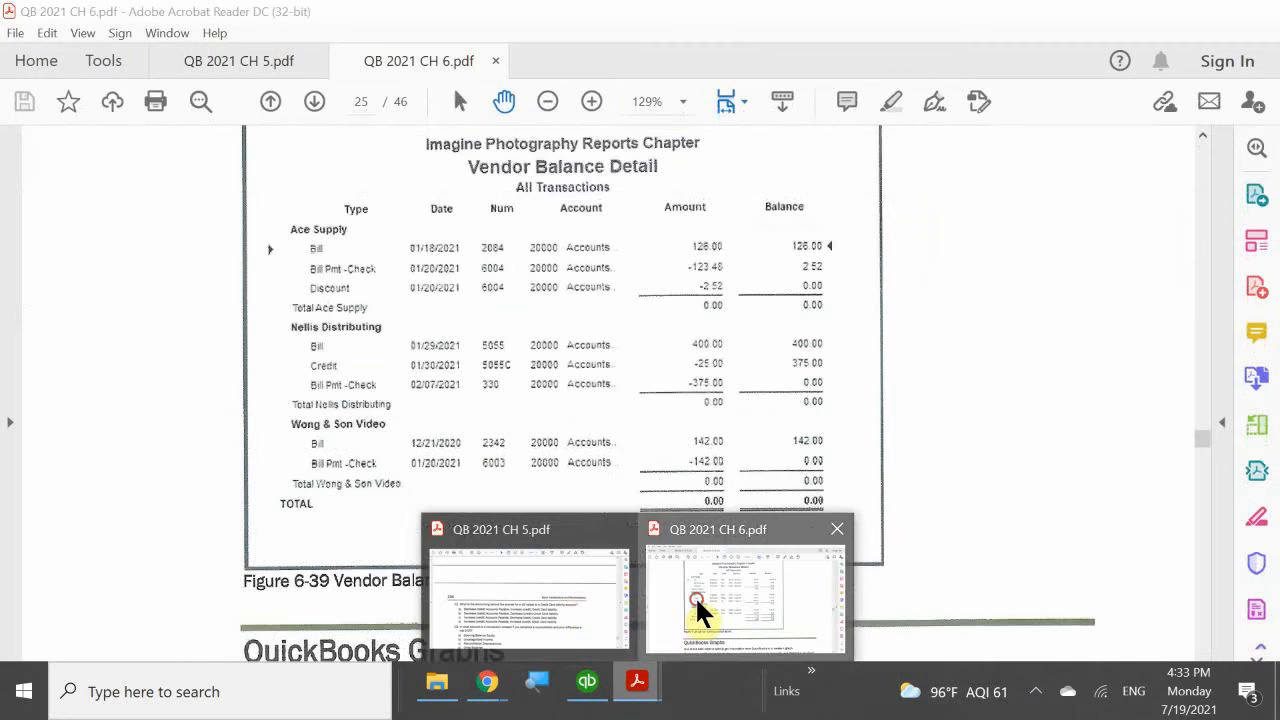
{"action": "left_click", "coordinate": [700, 607]}
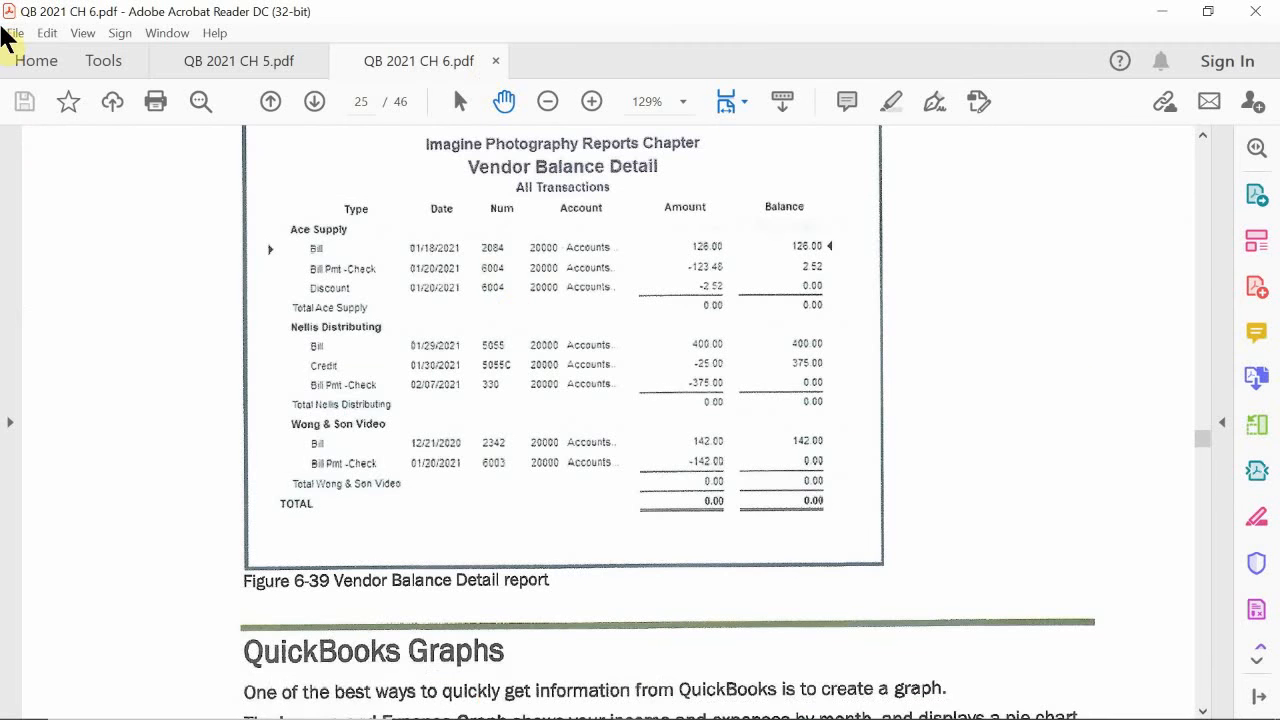
Page through the chapter 6 PDF to the Review Questions on PDF page 42
{"action": "left_click", "coordinate": [314, 104]}
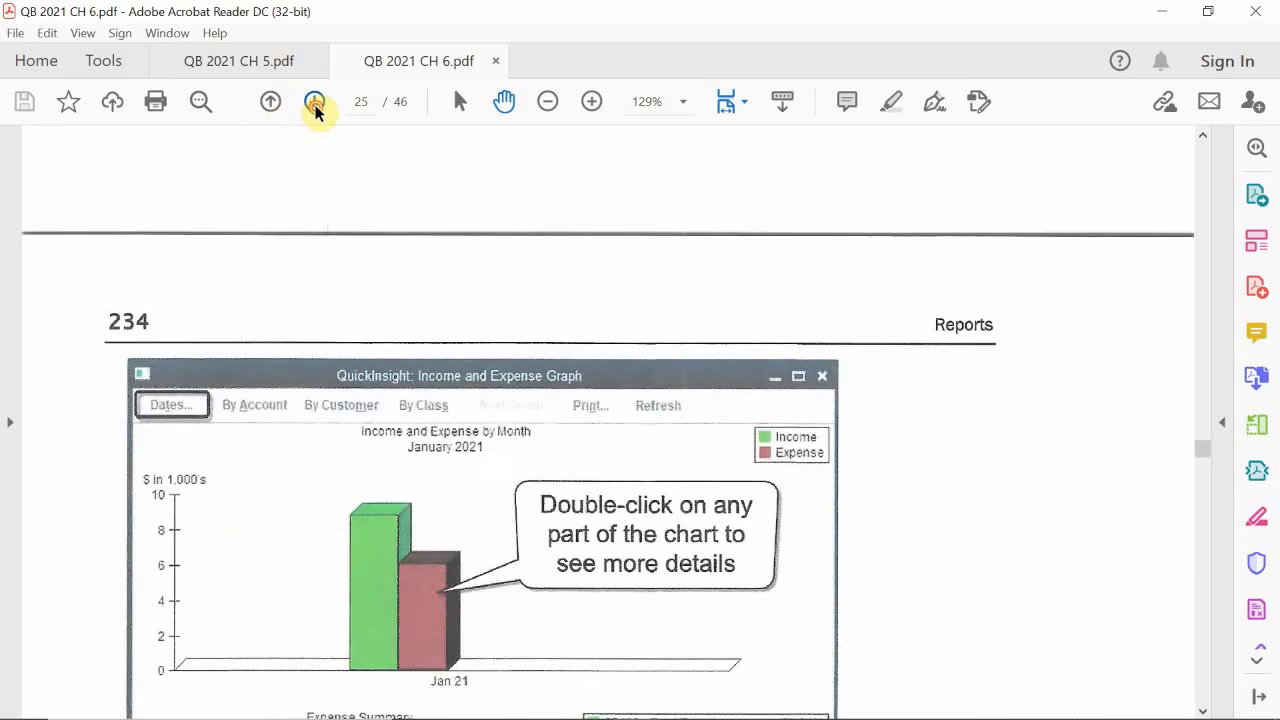
{"action": "left_click", "coordinate": [314, 104]}
{"action": "left_click", "coordinate": [314, 104]}
{"action": "left_click", "coordinate": [314, 104]}
{"action": "left_click", "coordinate": [314, 104]}
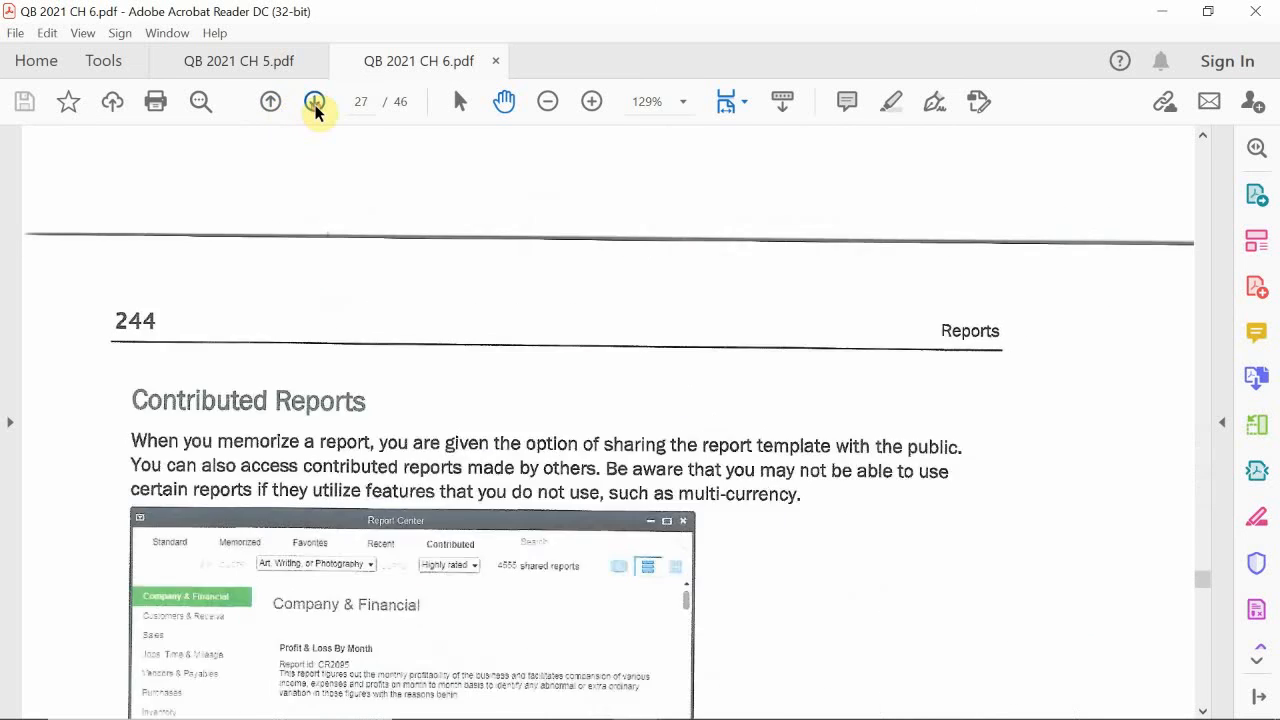
{"action": "left_click", "coordinate": [314, 104]}
{"action": "left_click", "coordinate": [314, 104]}
{"action": "left_click", "coordinate": [314, 104]}
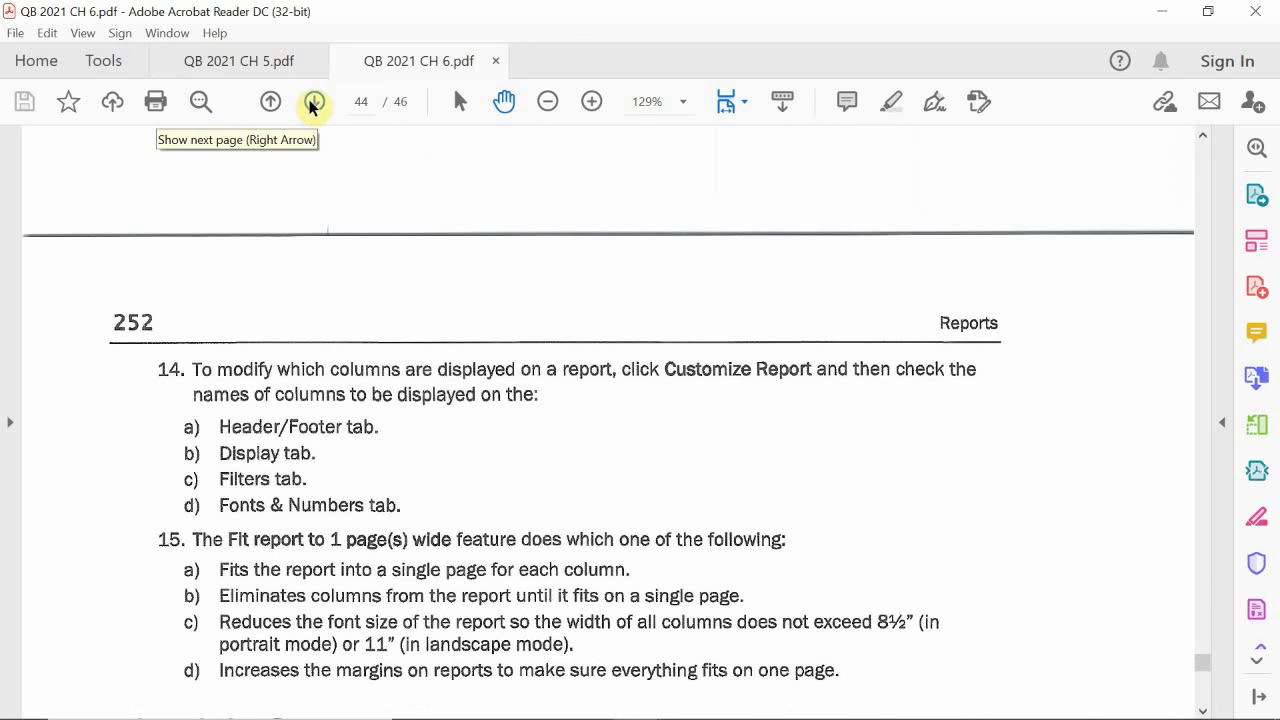
{"action": "left_click", "coordinate": [272, 101]}
{"action": "left_click", "coordinate": [272, 101]}
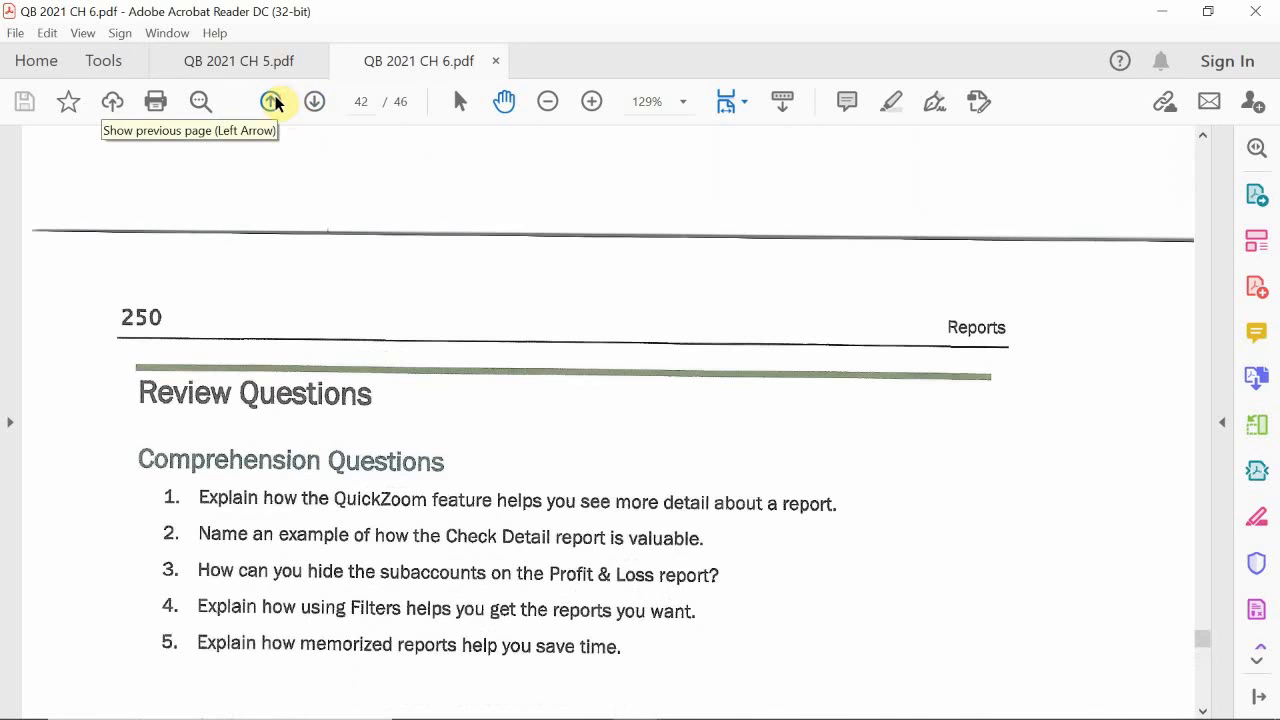
Read the five comprehension questions and multiple-choice questions 1 to 5 in the chapter's Review Questions
{"action": "scroll", "coordinate": [400, 354], "scroll_direction": "down", "scroll_amount": 2}
{"action": "scroll", "coordinate": [420, 368], "scroll_direction": "down", "scroll_amount": 1}
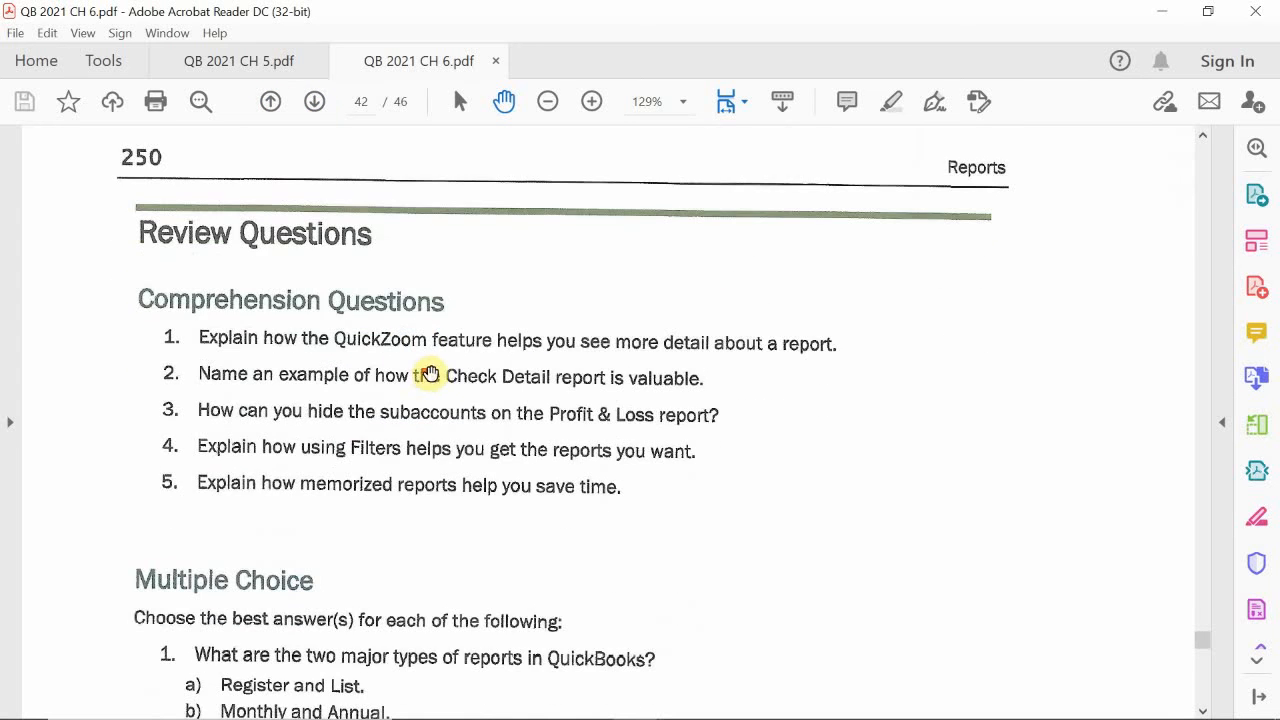
{"action": "scroll", "coordinate": [443, 377], "scroll_direction": "down", "scroll_amount": 1}
{"action": "scroll", "coordinate": [453, 390], "scroll_direction": "down", "scroll_amount": 1}
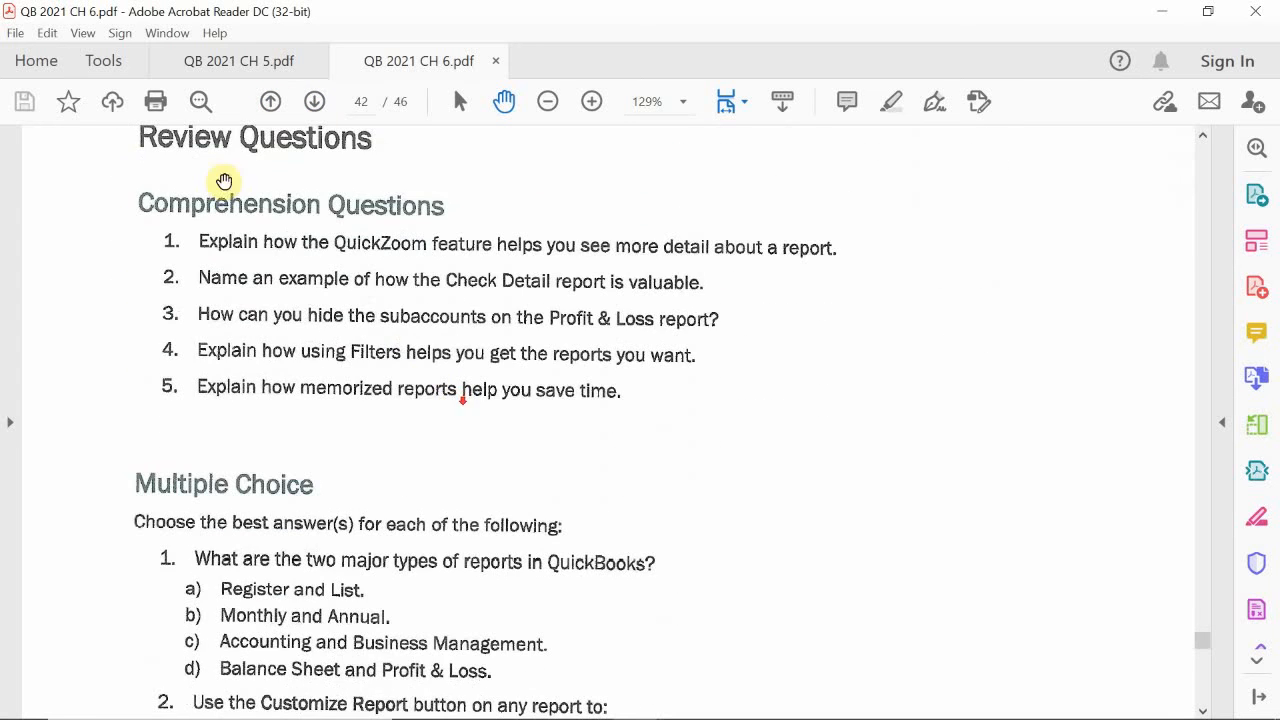
{"action": "scroll", "coordinate": [458, 505], "scroll_direction": "down", "scroll_amount": 1}
{"action": "scroll", "coordinate": [463, 509], "scroll_direction": "down", "scroll_amount": 5}
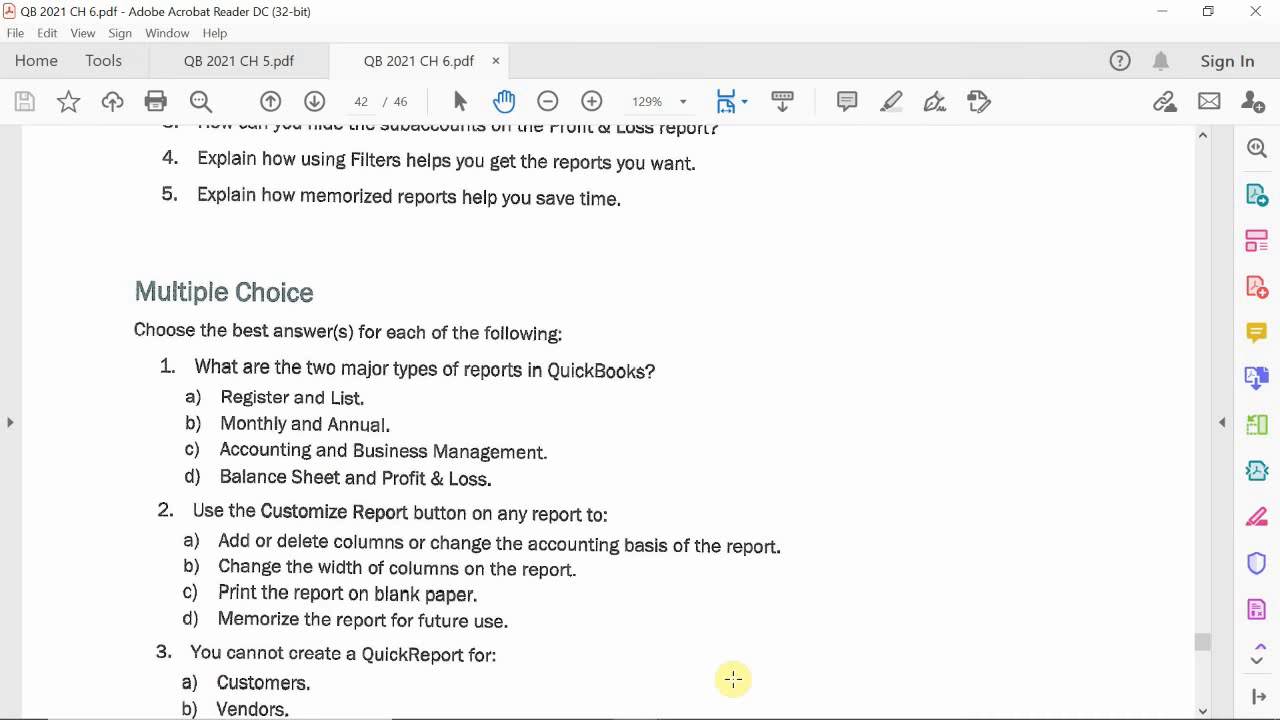
{"action": "scroll", "coordinate": [117, 471], "scroll_direction": "down", "scroll_amount": 3}
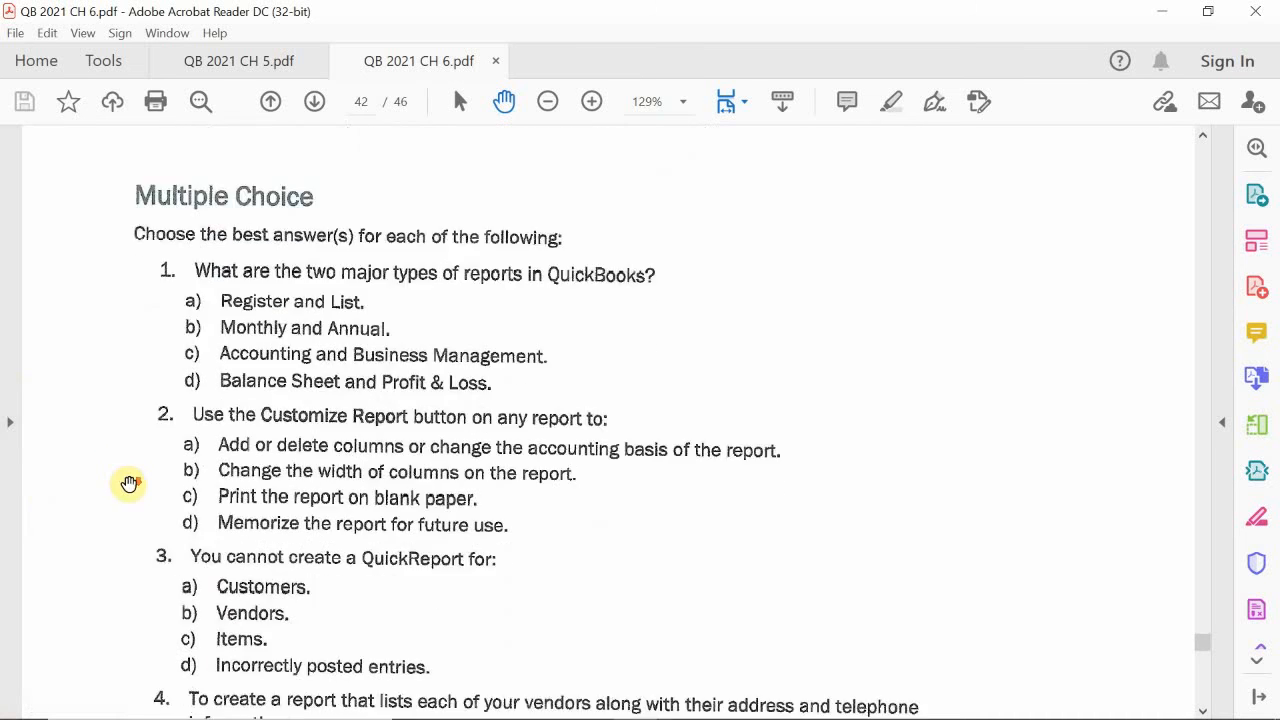
{"action": "scroll", "coordinate": [129, 484], "scroll_direction": "down", "scroll_amount": 2}
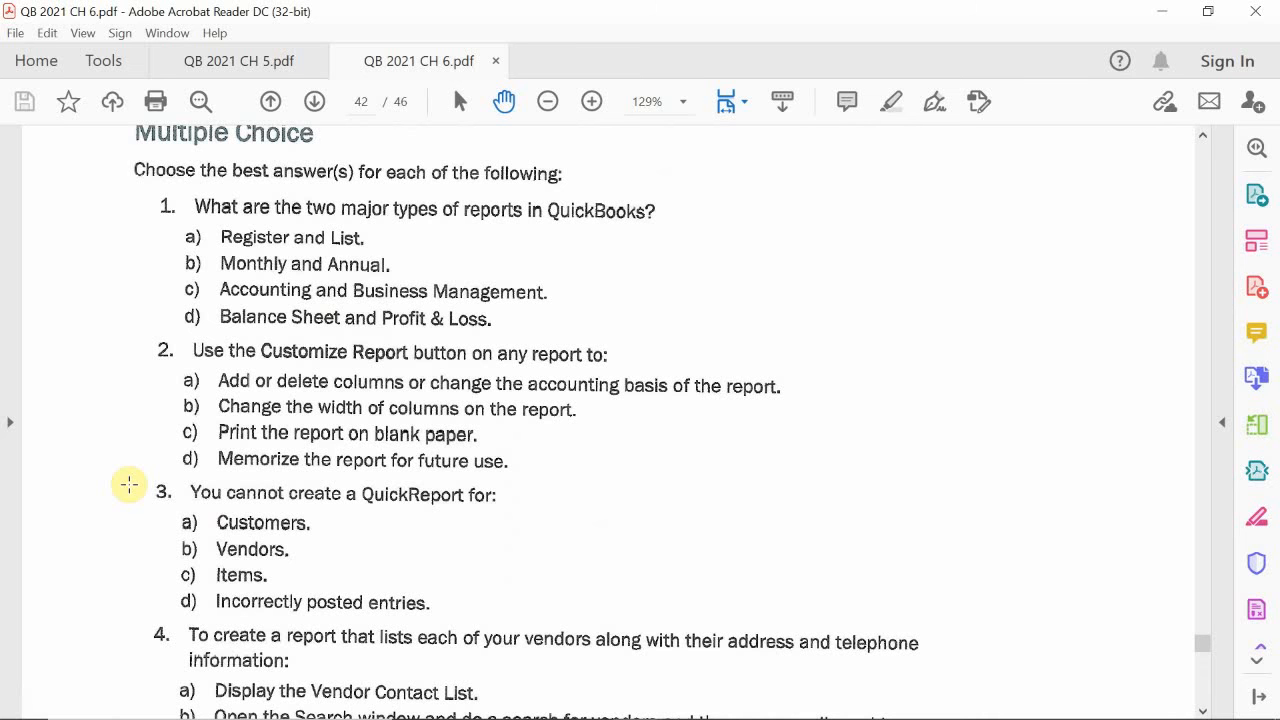
{"action": "scroll", "coordinate": [130, 486], "scroll_direction": "down", "scroll_amount": 3}
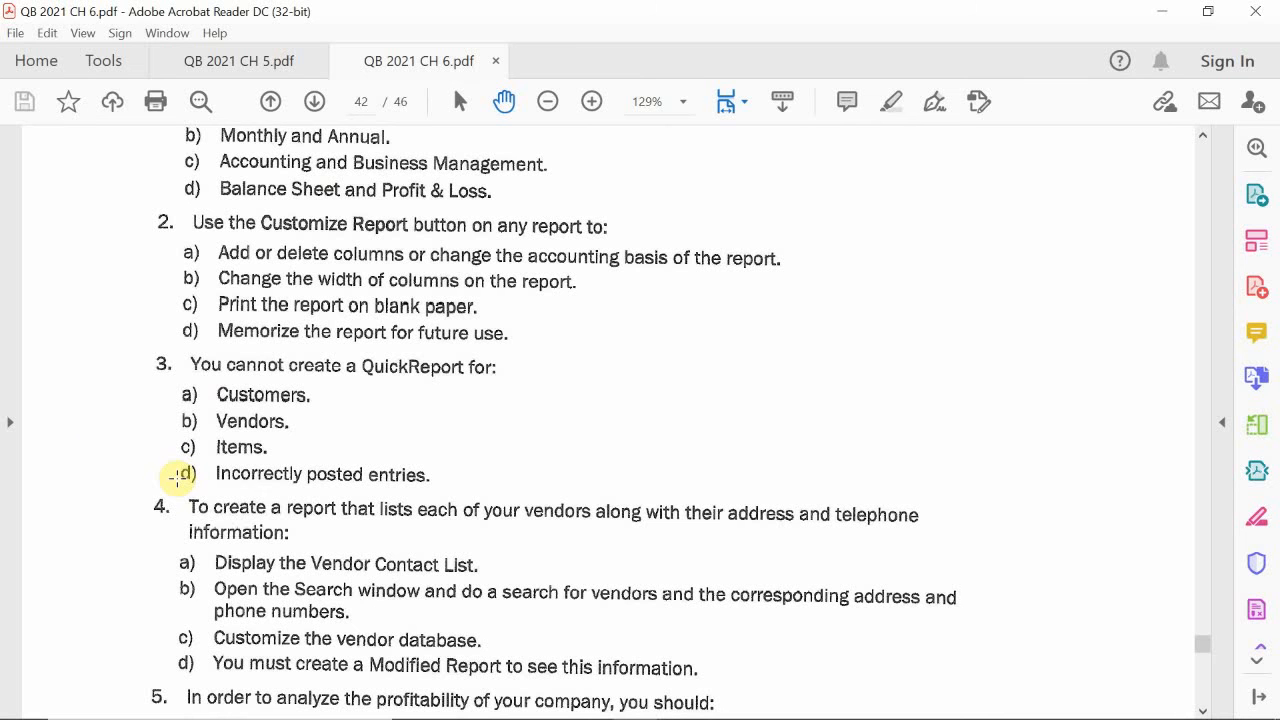
{"action": "scroll", "coordinate": [126, 474], "scroll_direction": "down", "scroll_amount": 2}
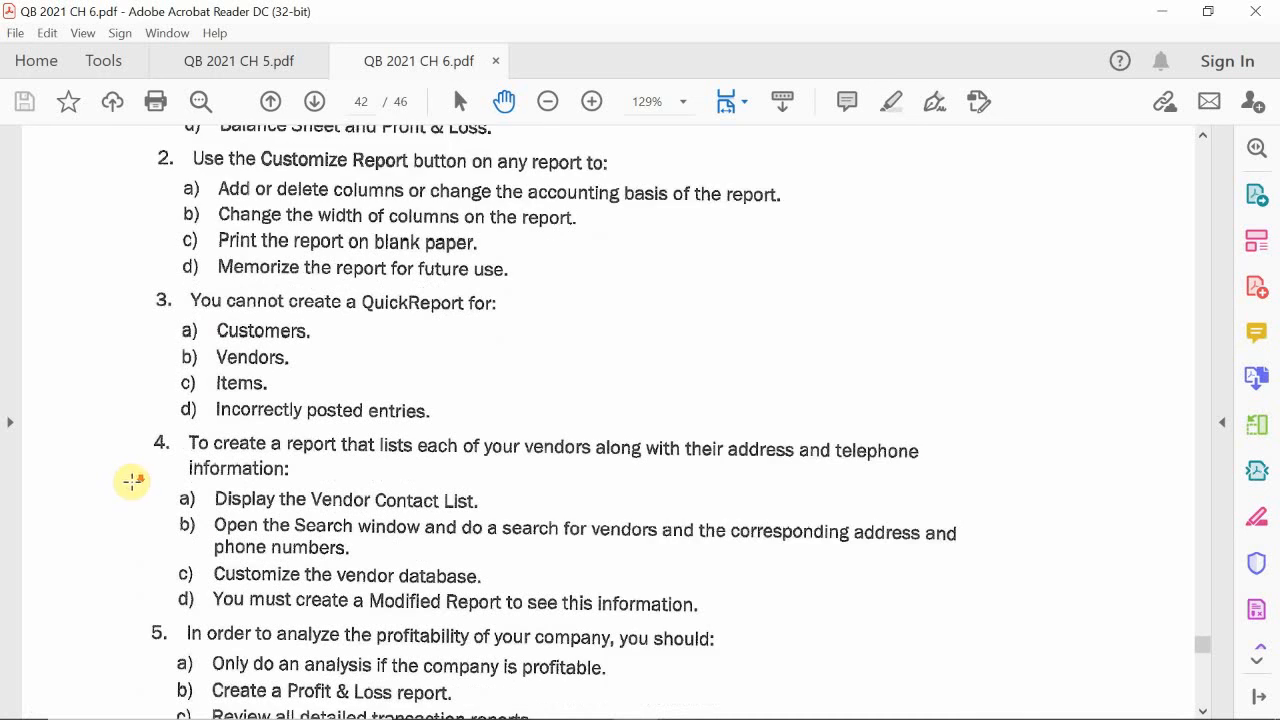
{"action": "scroll", "coordinate": [133, 481], "scroll_direction": "down", "scroll_amount": 3}
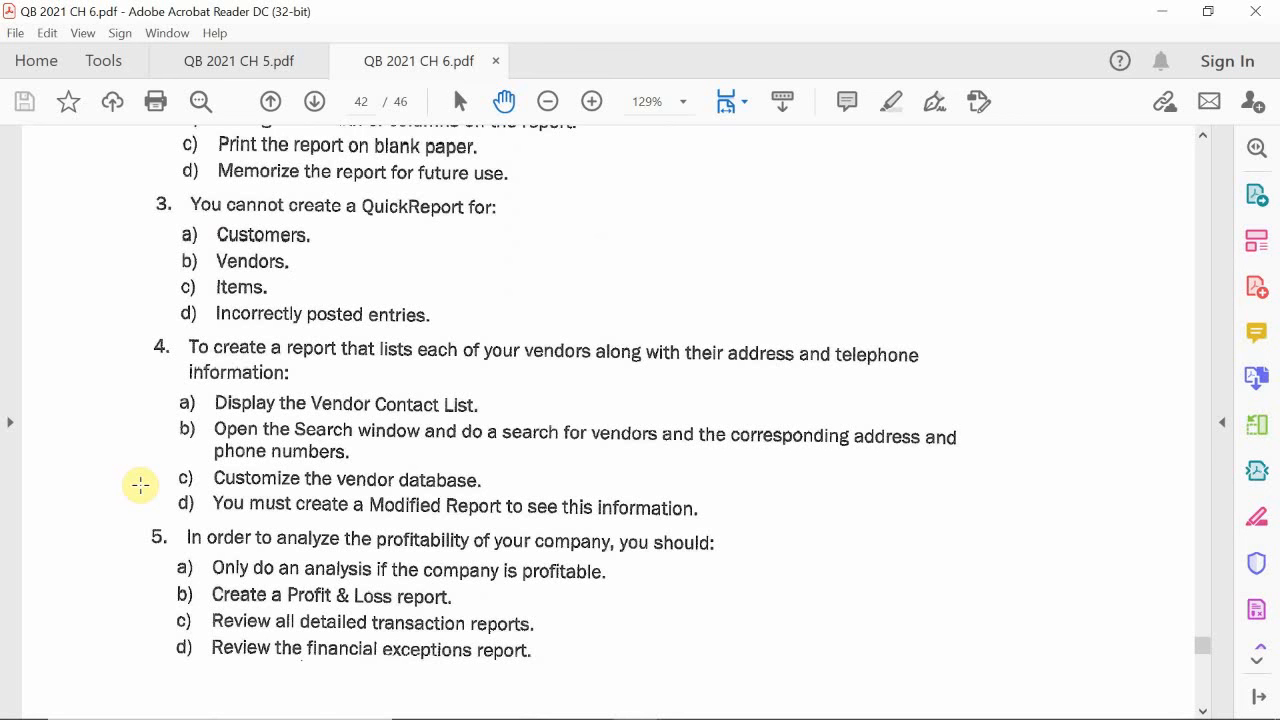
{"action": "scroll", "coordinate": [140, 485], "scroll_direction": "down", "scroll_amount": 4}
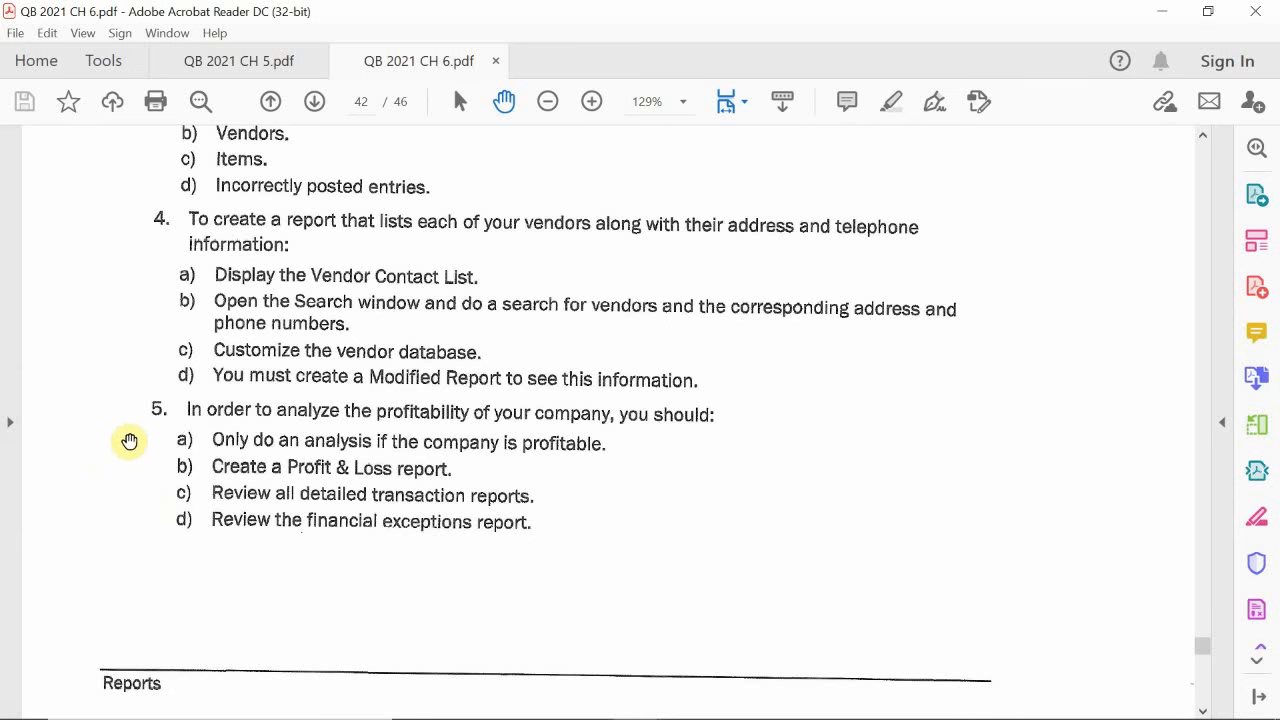
Read multiple-choice questions 6 to 9 on PDF page 43 of the chapter's Review Questions
{"action": "scroll", "coordinate": [172, 470], "scroll_direction": "down", "scroll_amount": 4}
{"action": "scroll", "coordinate": [173, 474], "scroll_direction": "down", "scroll_amount": 8}
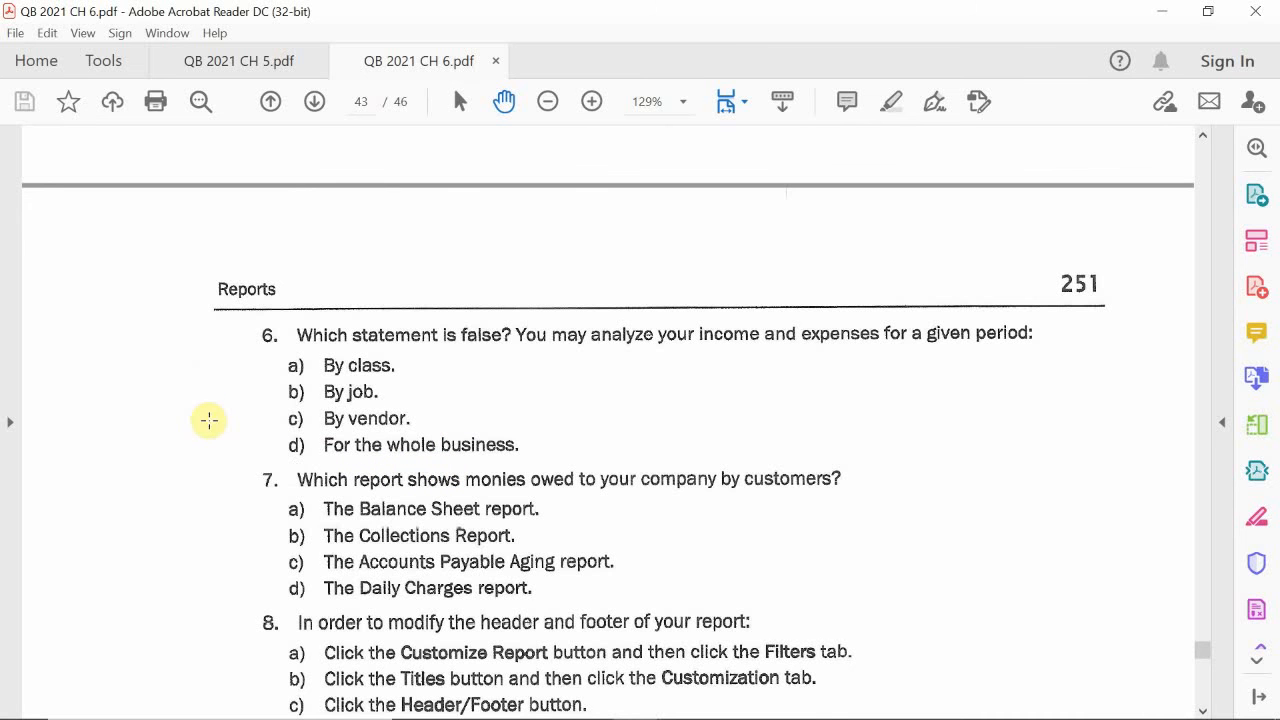
{"action": "scroll", "coordinate": [208, 420], "scroll_direction": "down", "scroll_amount": 3}
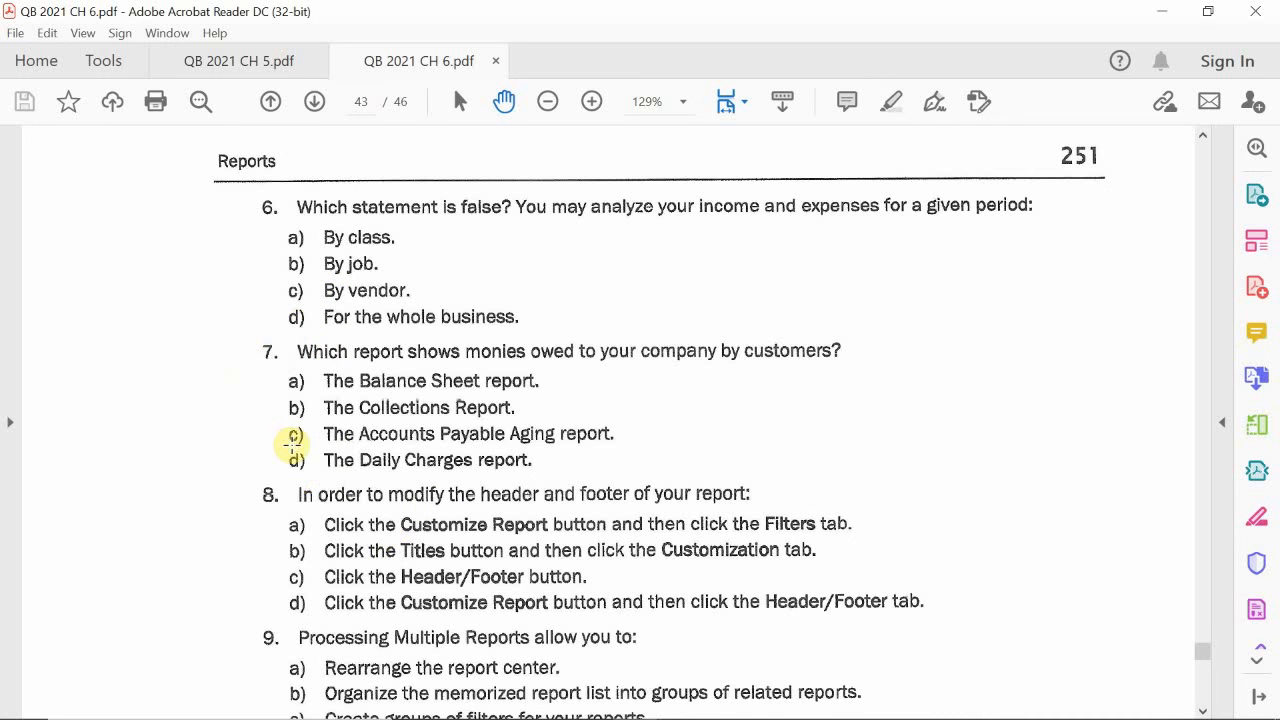
{"action": "scroll", "coordinate": [263, 380], "scroll_direction": "down", "scroll_amount": 2}
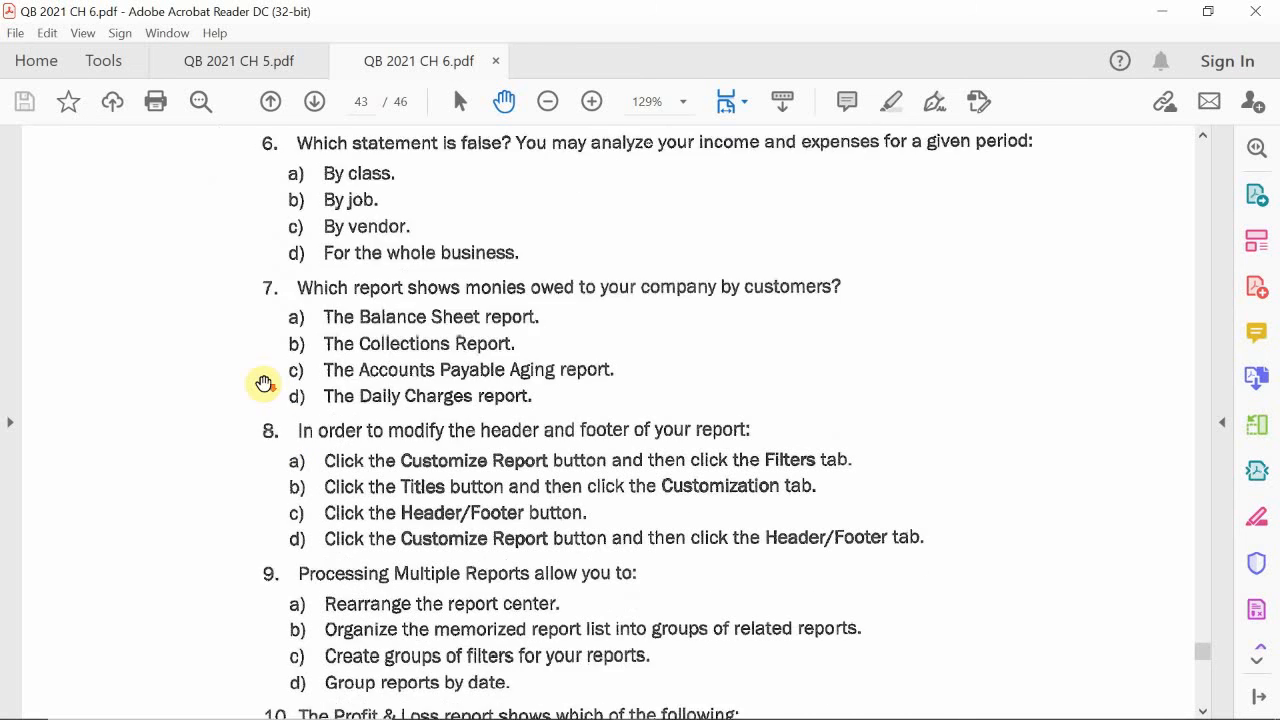
{"action": "scroll", "coordinate": [270, 390], "scroll_direction": "down", "scroll_amount": 1}
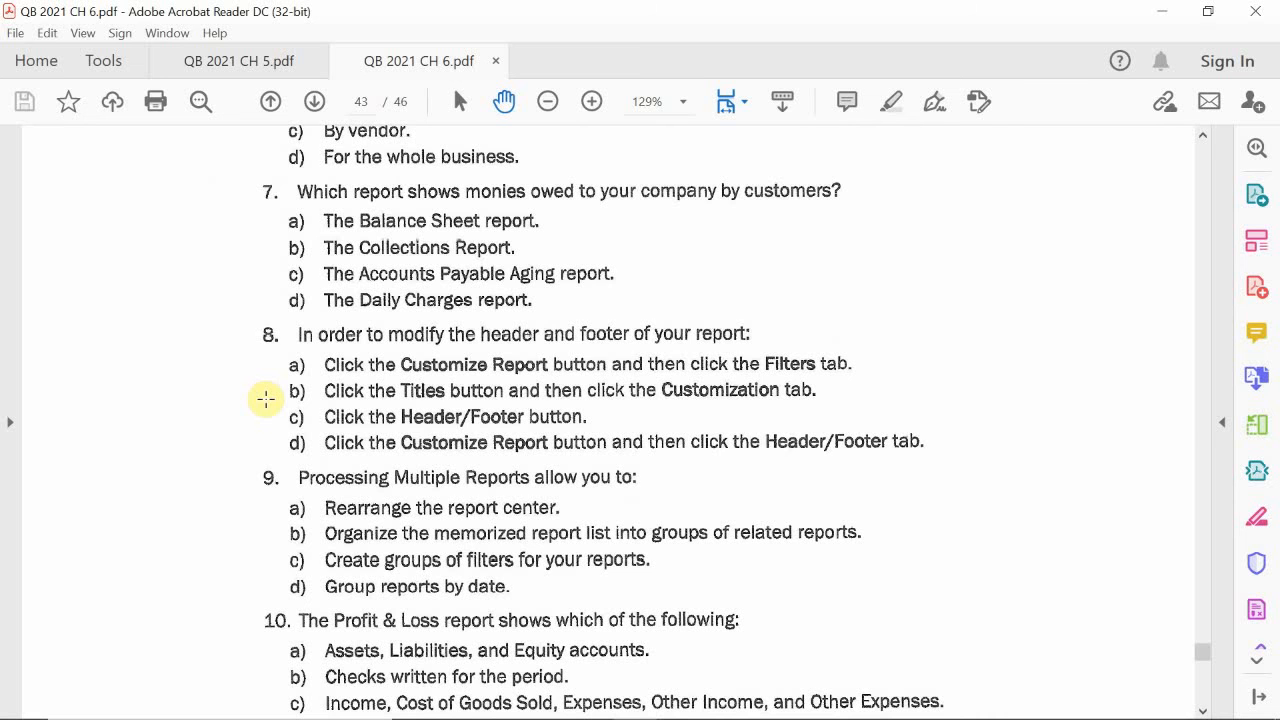
{"action": "scroll", "coordinate": [266, 399], "scroll_direction": "down", "scroll_amount": 3}
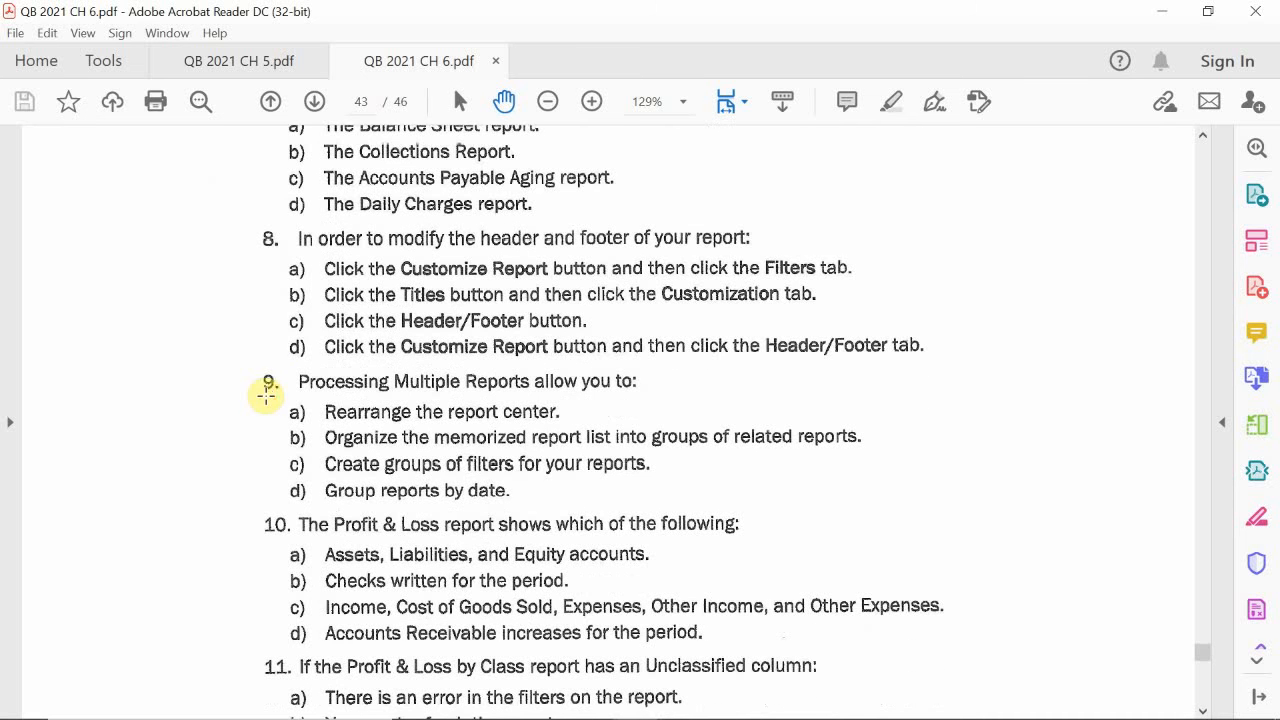
{"action": "scroll", "coordinate": [266, 396], "scroll_direction": "down", "scroll_amount": 1}
{"action": "scroll", "coordinate": [266, 396], "scroll_direction": "up", "scroll_amount": 1}
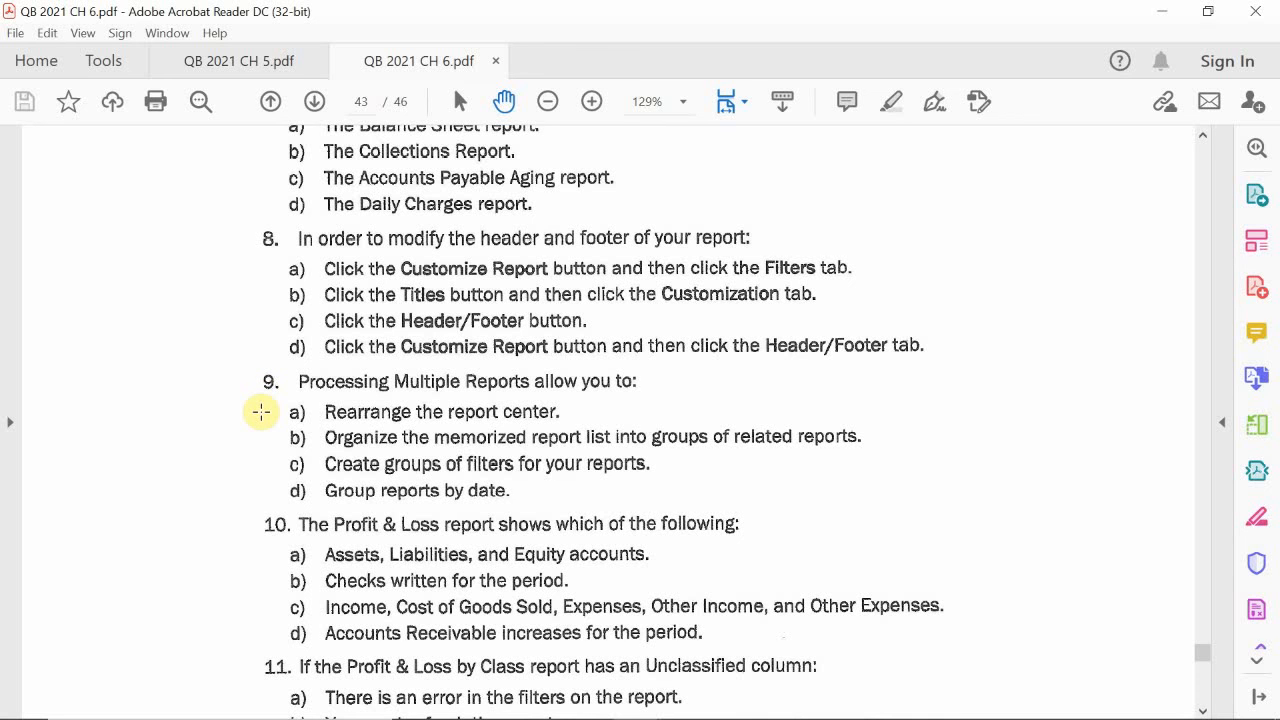
{"action": "scroll", "coordinate": [261, 412], "scroll_direction": "down", "scroll_amount": 1}
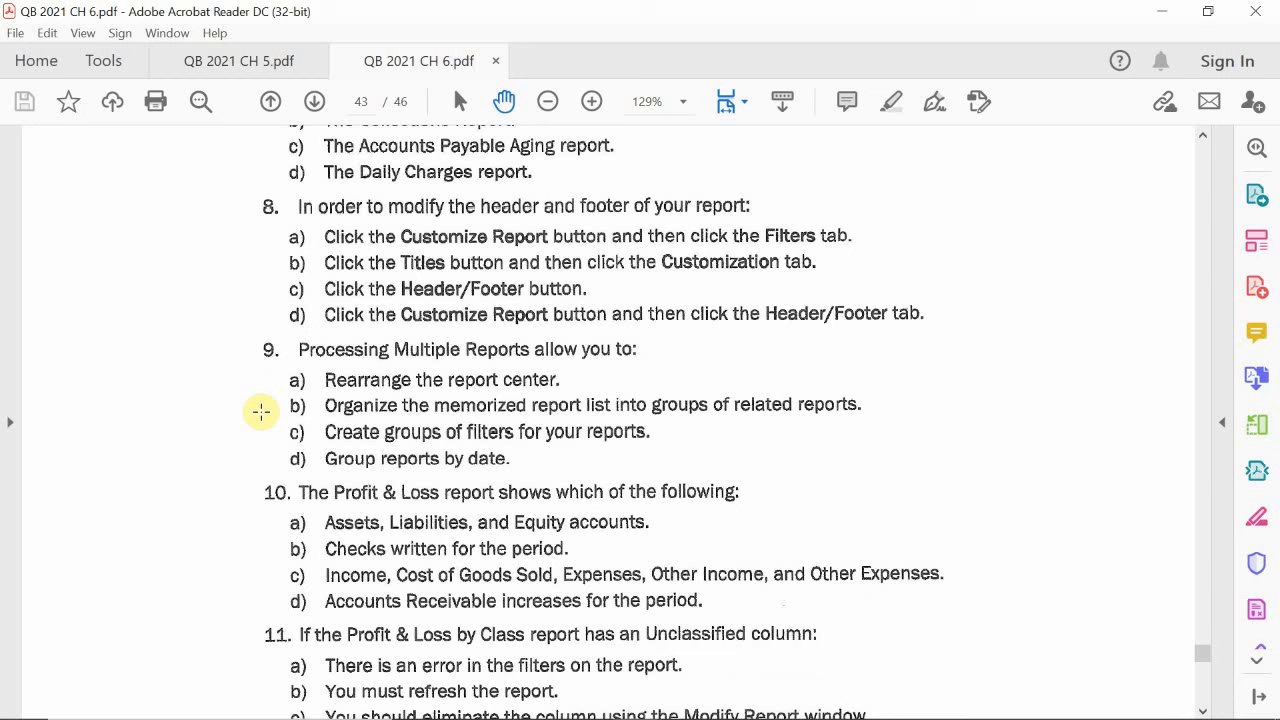
Read multiple-choice questions 10 to 13 on the Profit & Loss reports, exporting reports and the Filters tab
{"action": "scroll", "coordinate": [256, 475], "scroll_direction": "down", "scroll_amount": 3}
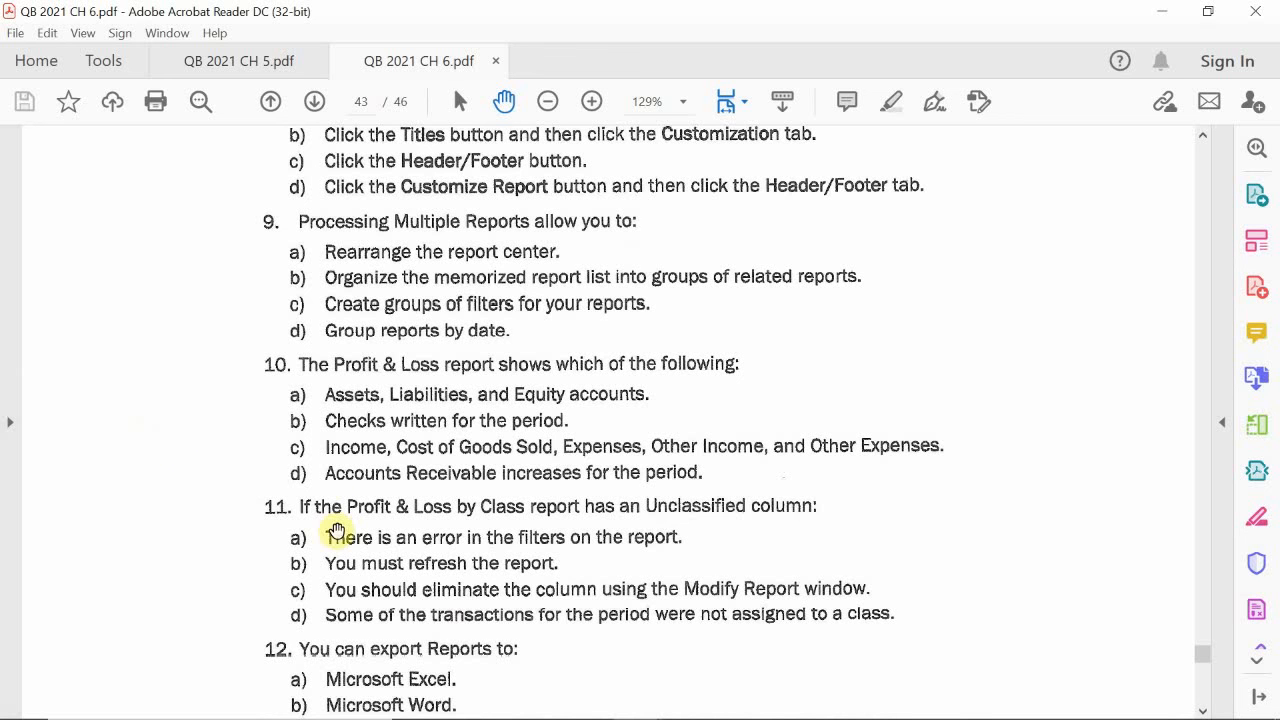
{"action": "scroll", "coordinate": [211, 422], "scroll_direction": "down", "scroll_amount": 4}
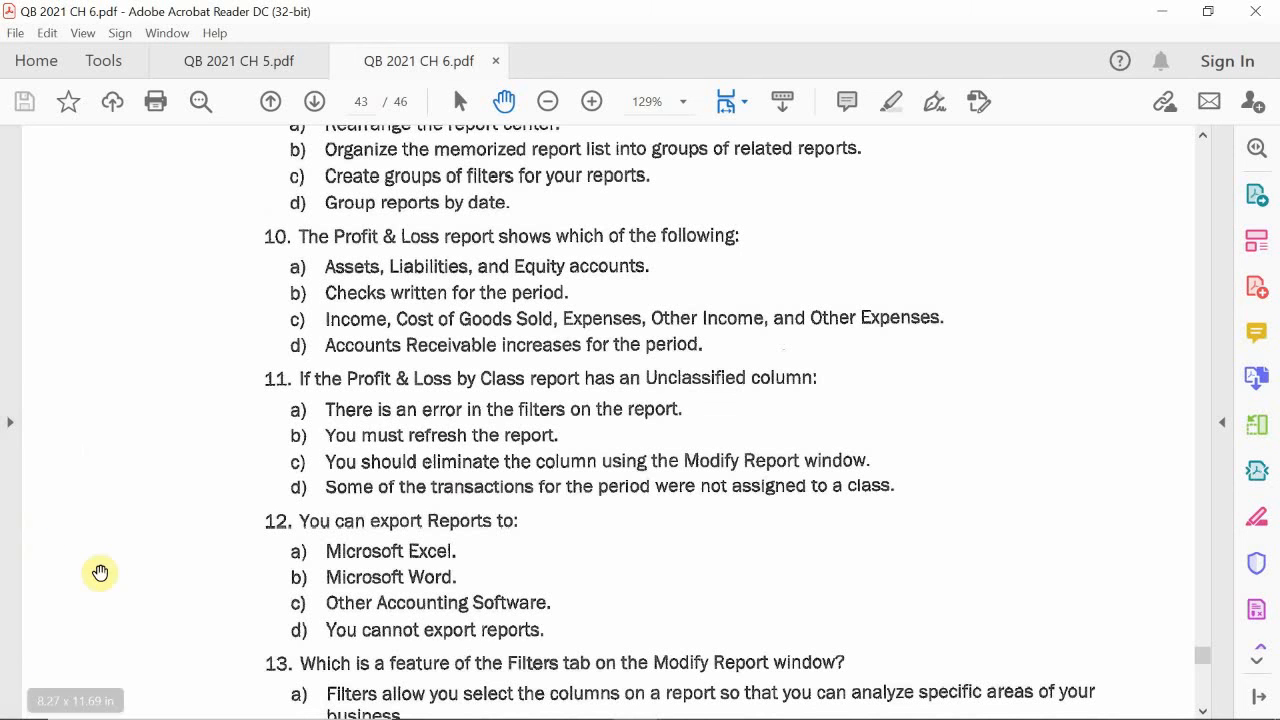
{"action": "scroll", "coordinate": [168, 551], "scroll_direction": "down", "scroll_amount": 1}
{"action": "scroll", "coordinate": [168, 551], "scroll_direction": "down", "scroll_amount": 3}
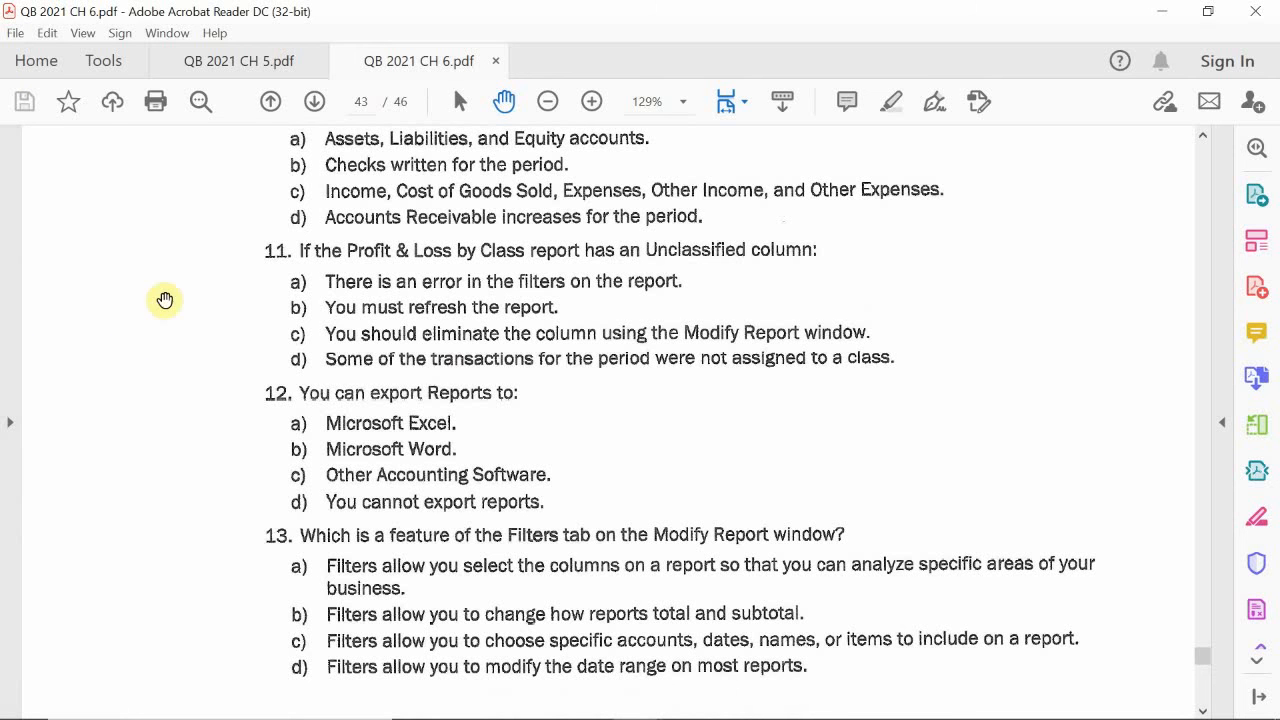
{"action": "scroll", "coordinate": [257, 421], "scroll_direction": "down", "scroll_amount": 2}
{"action": "scroll", "coordinate": [257, 421], "scroll_direction": "down", "scroll_amount": 1}
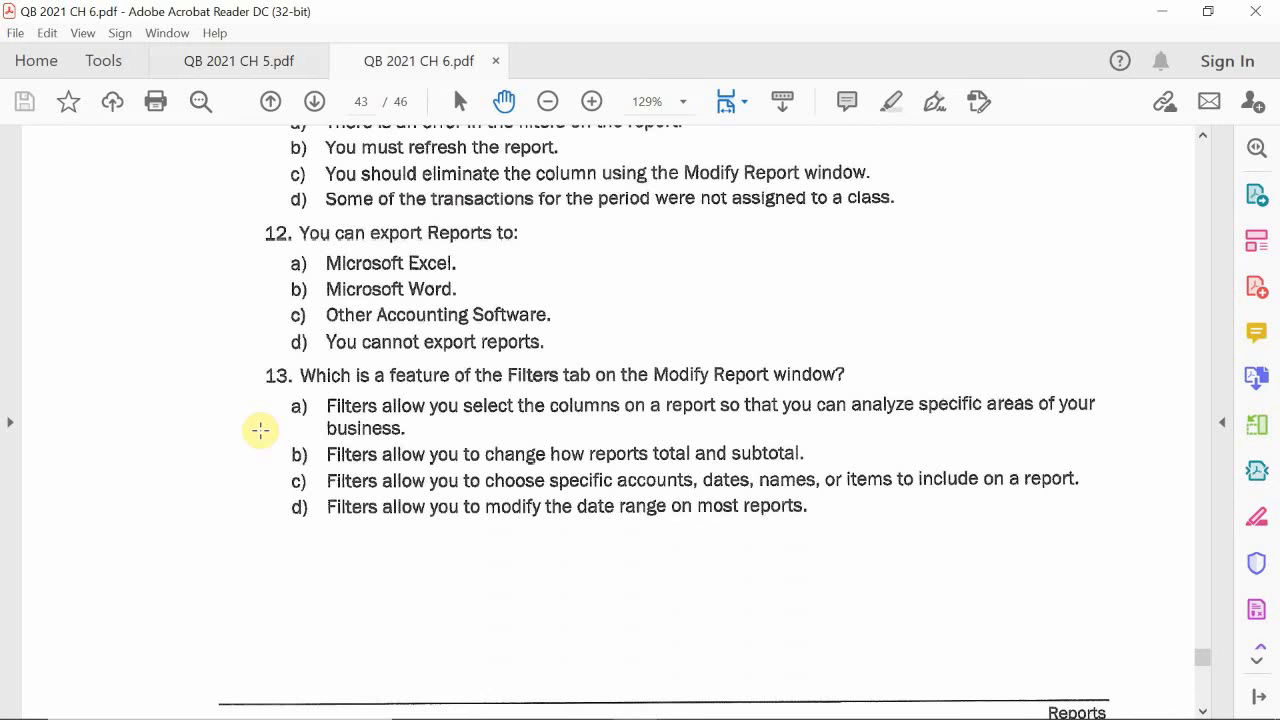
Read multiple-choice questions 14 and 15 and Completion Statements 1 to 5 on PDF page 44
{"action": "scroll", "coordinate": [277, 437], "scroll_direction": "down", "scroll_amount": 6}
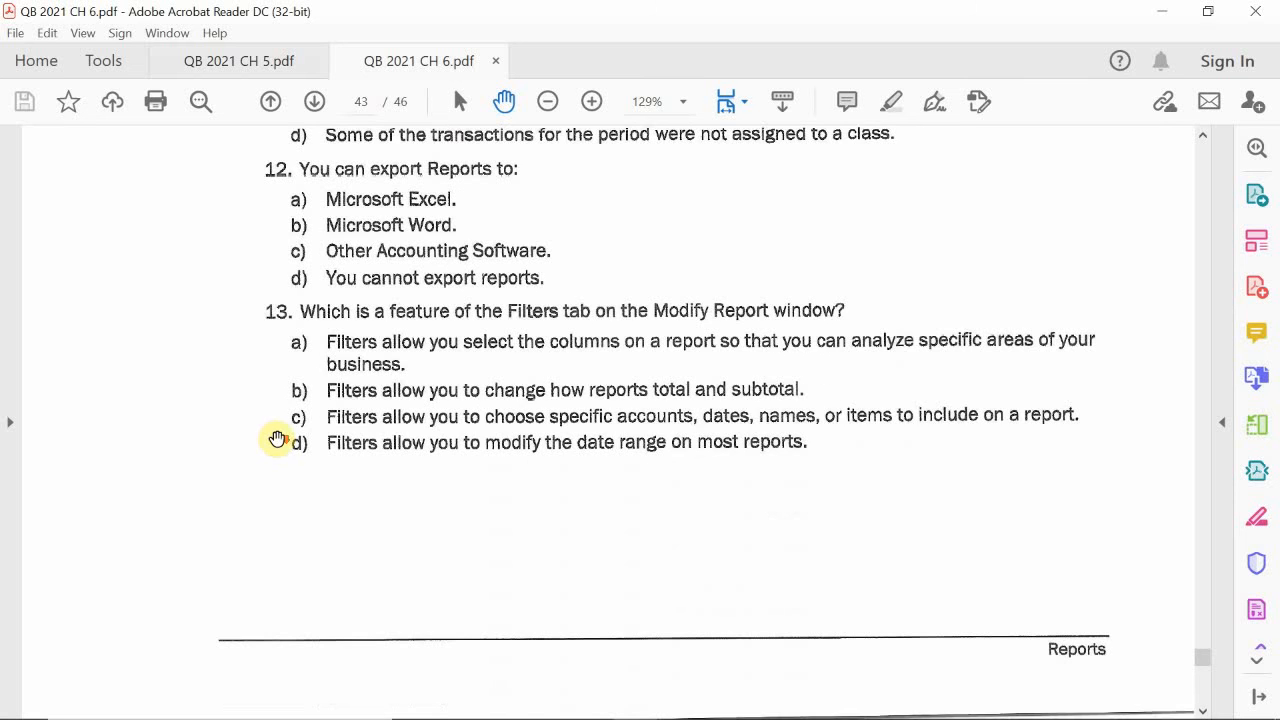
{"action": "scroll", "coordinate": [290, 484], "scroll_direction": "down", "scroll_amount": 2}
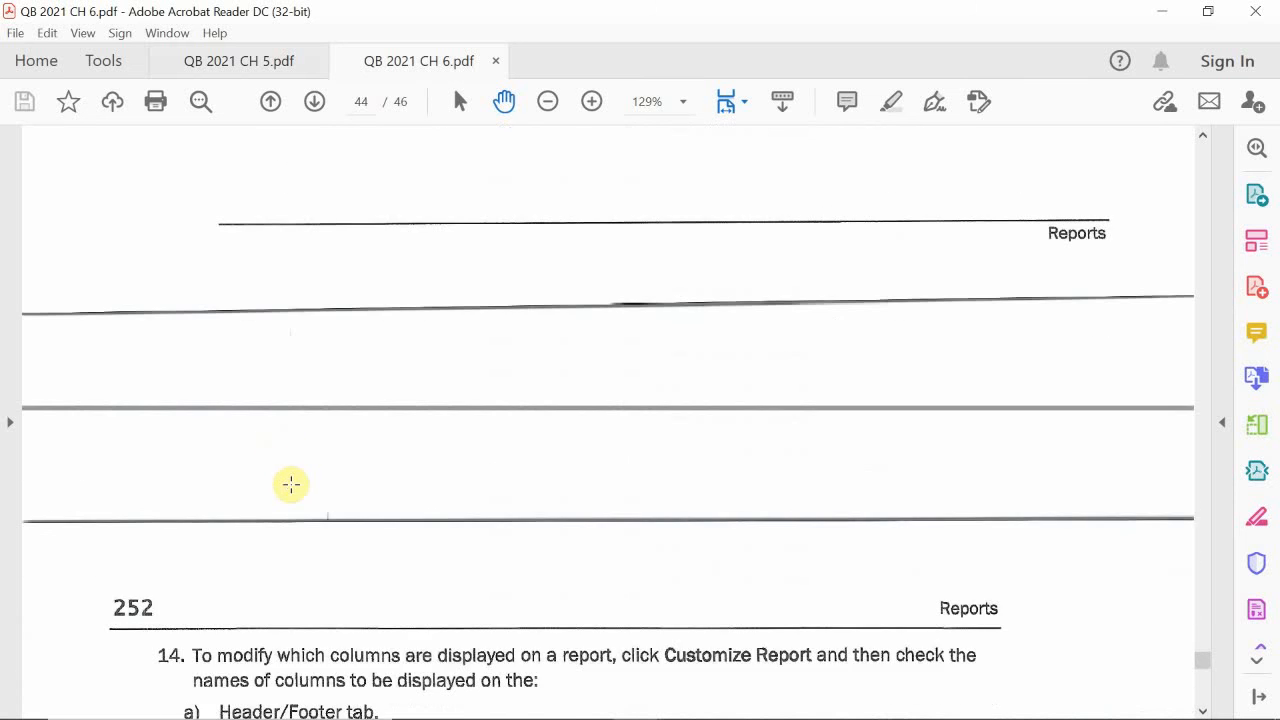
{"action": "scroll", "coordinate": [337, 460], "scroll_direction": "down", "scroll_amount": 5}
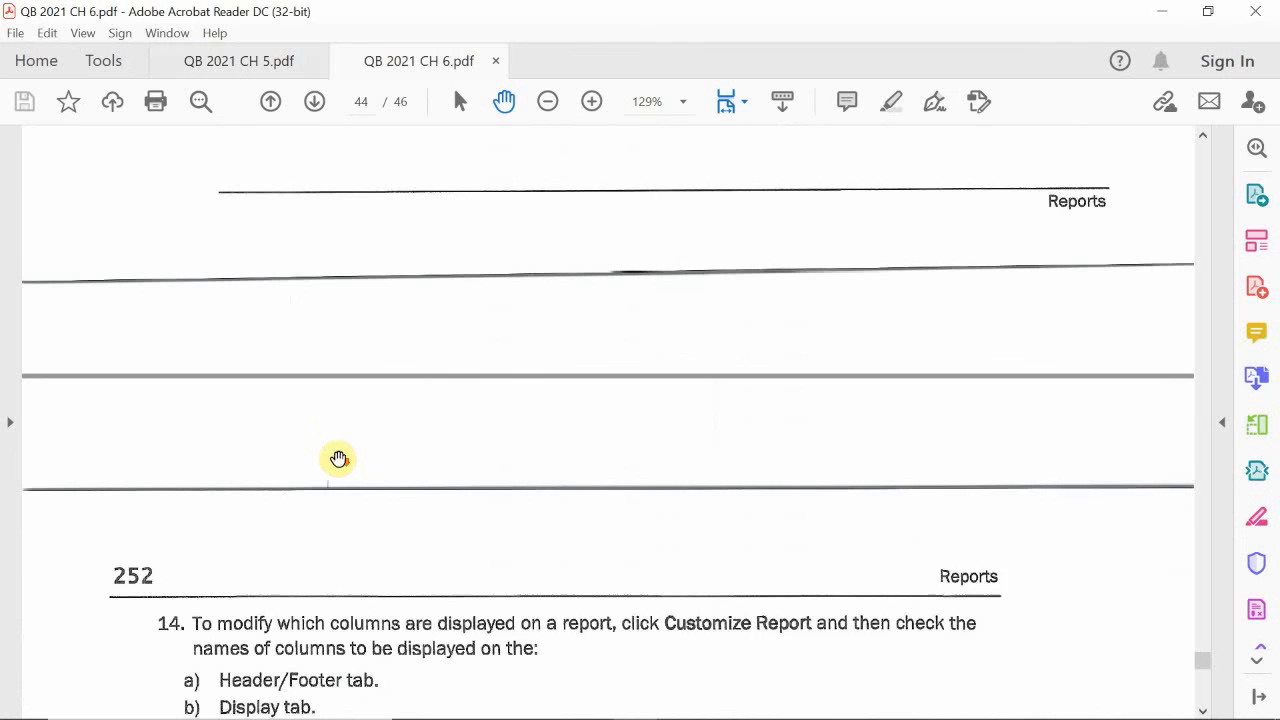
{"action": "scroll", "coordinate": [337, 480], "scroll_direction": "down", "scroll_amount": 1}
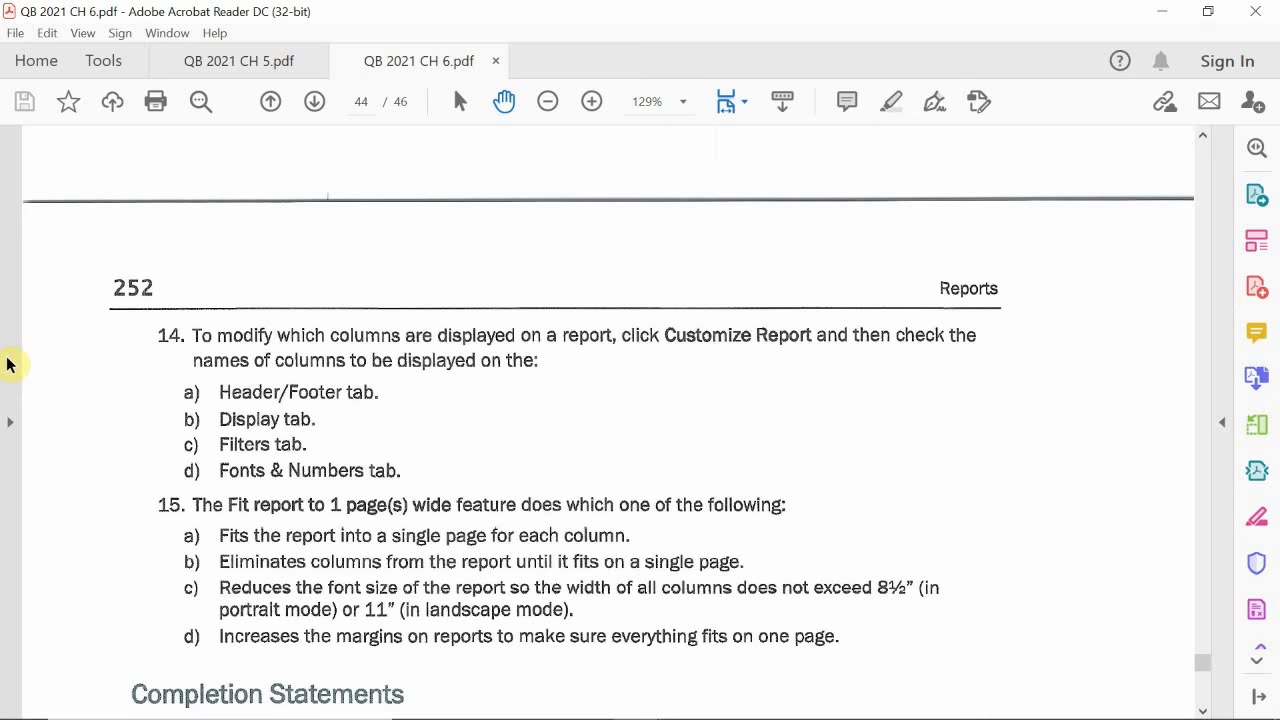
{"action": "scroll", "coordinate": [160, 430], "scroll_direction": "down", "scroll_amount": 2}
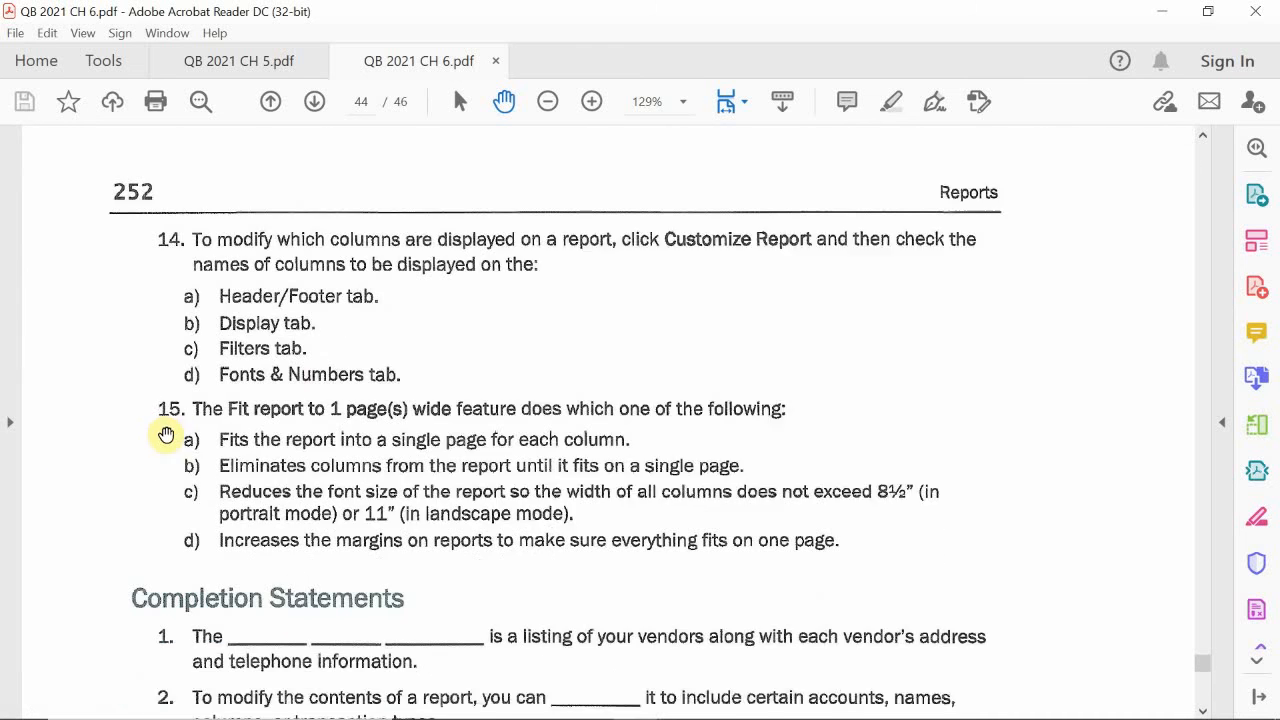
{"action": "scroll", "coordinate": [166, 440], "scroll_direction": "down", "scroll_amount": 1}
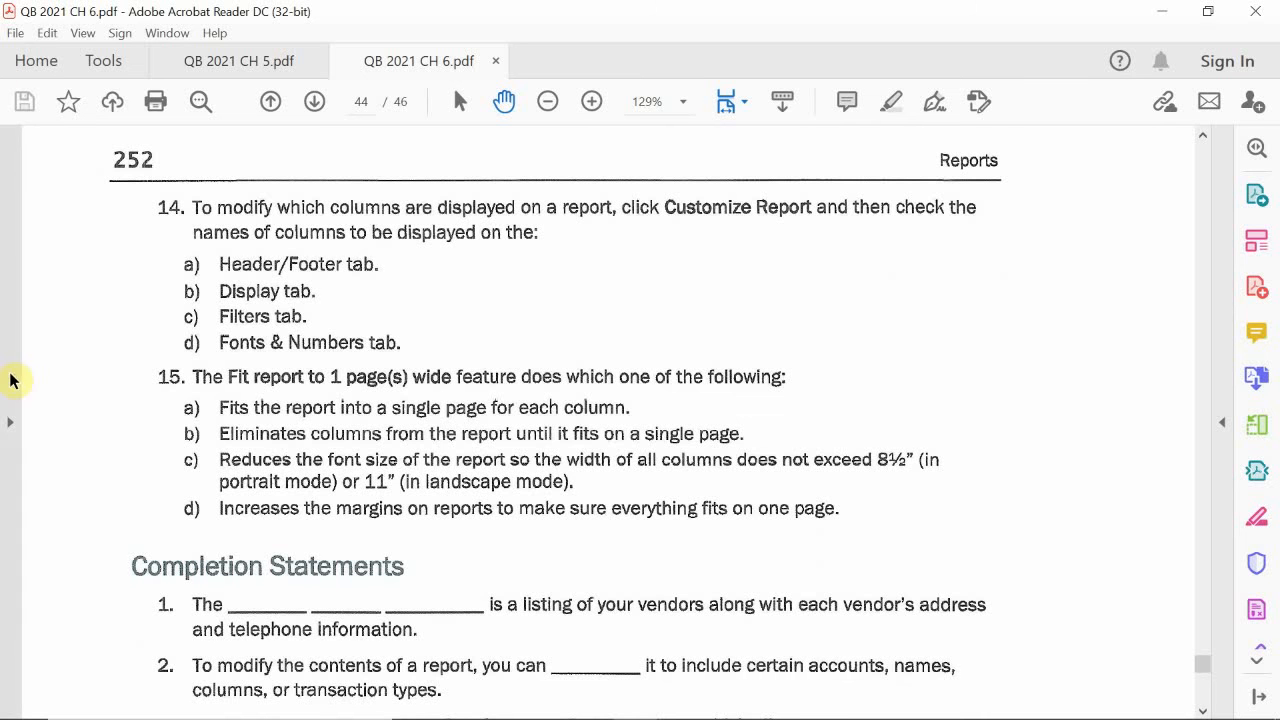
{"action": "scroll", "coordinate": [237, 453], "scroll_direction": "down", "scroll_amount": 3}
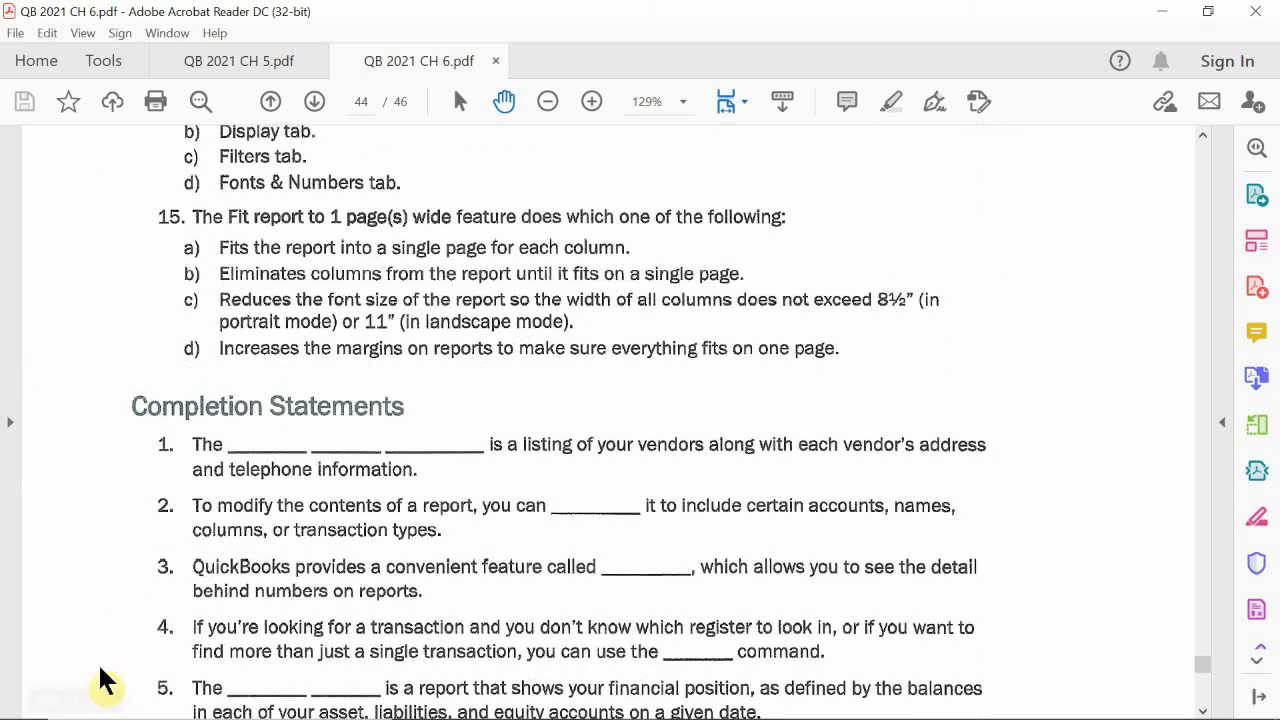
{"action": "scroll", "coordinate": [143, 491], "scroll_direction": "down", "scroll_amount": 1}
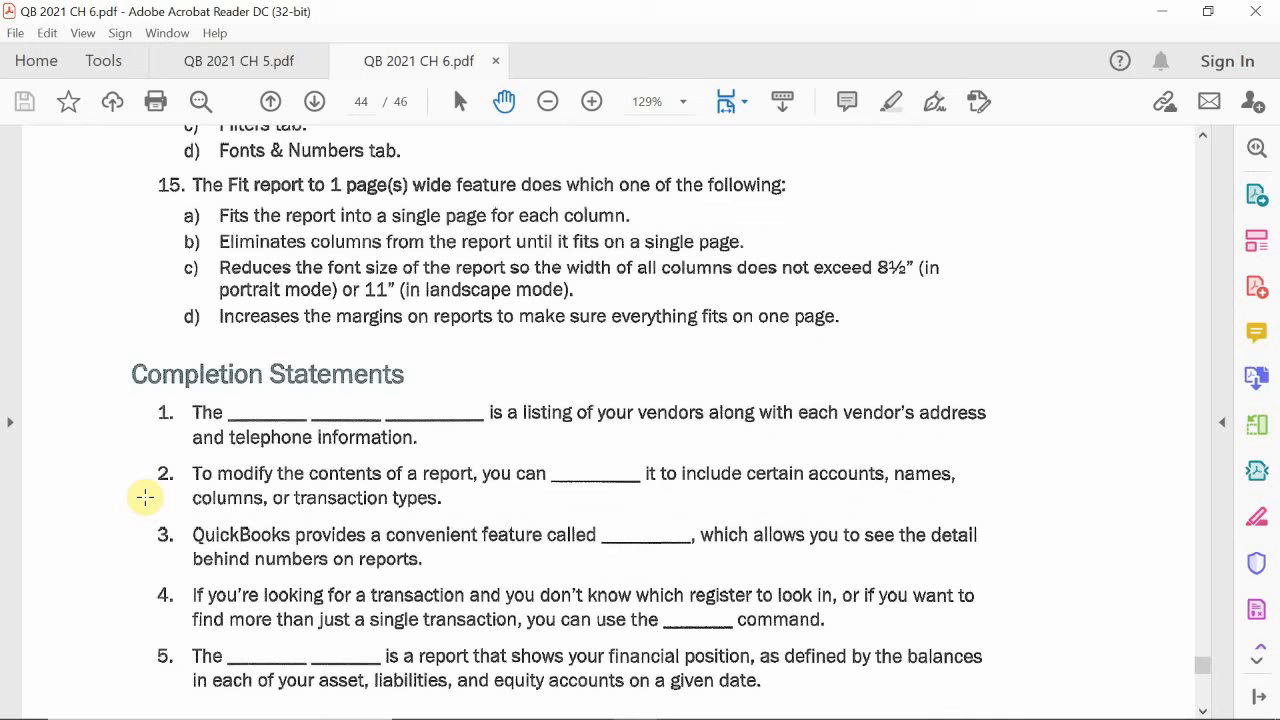
{"action": "mouse_move", "coordinate": [1190, 634]}
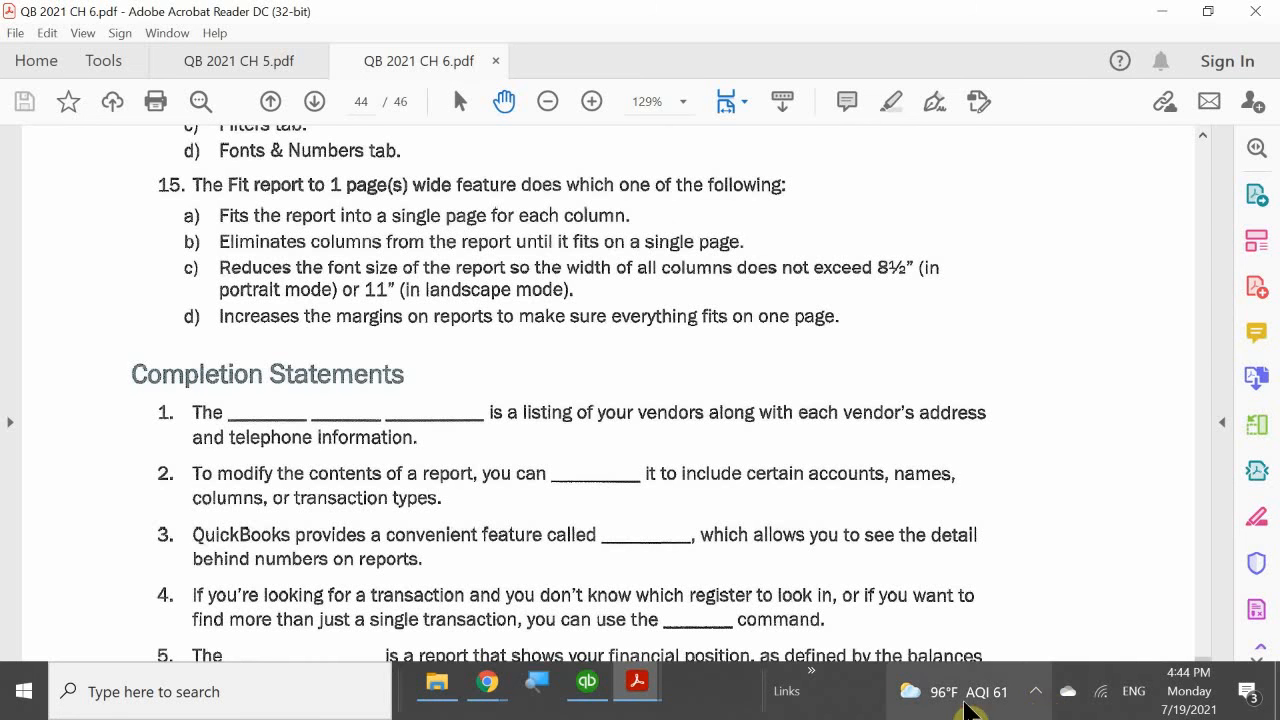
{"action": "left_click", "coordinate": [1036, 691]}
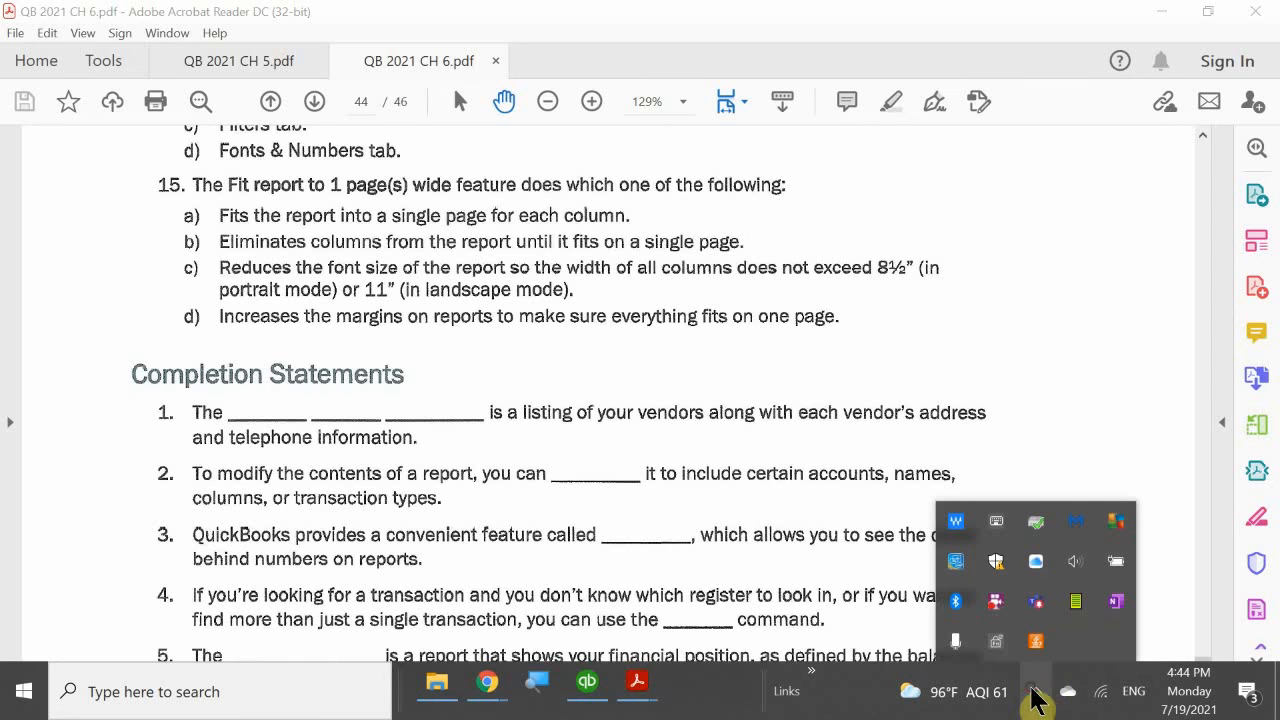
{"action": "right_click", "coordinate": [995, 603]}
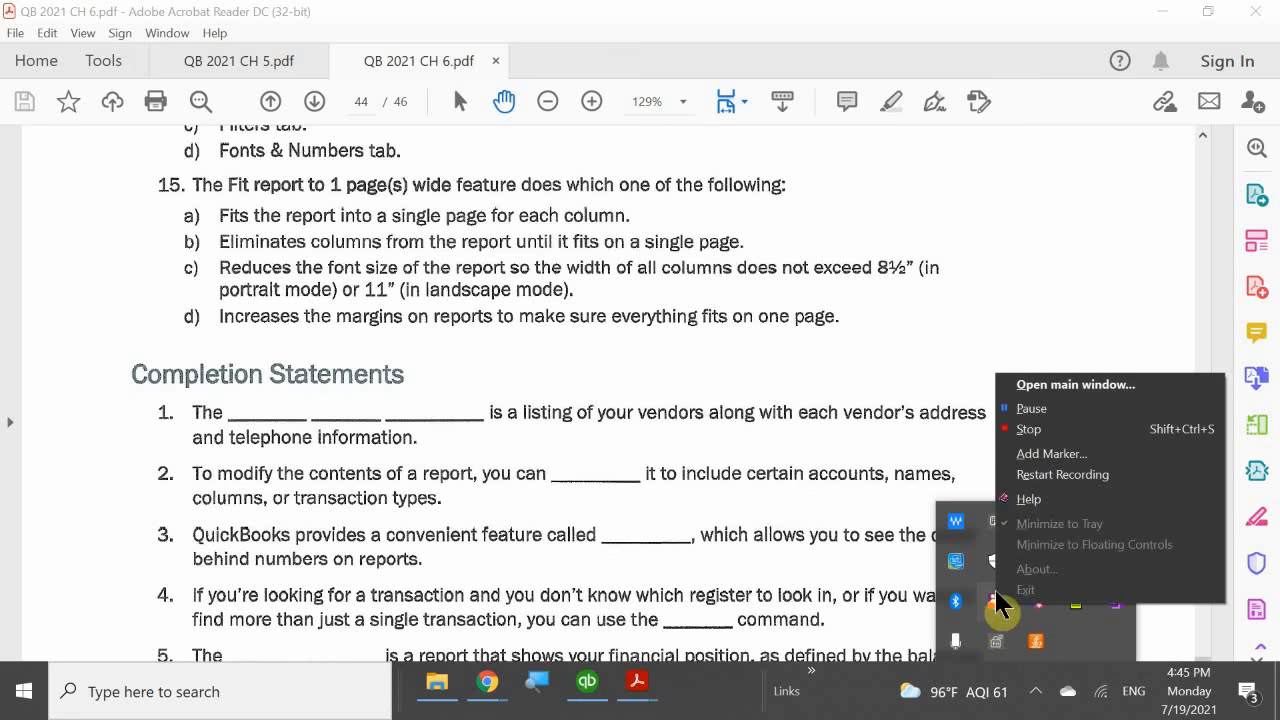